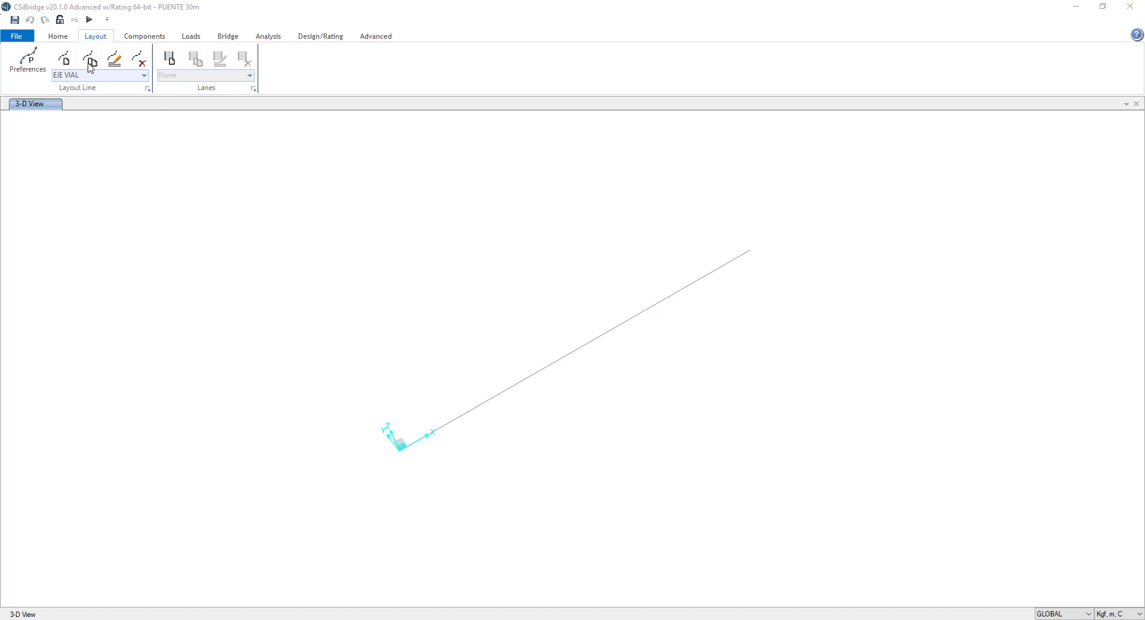
Step: Open the EJE VIAL layout line's data for review and close it without changes
click(112, 60)
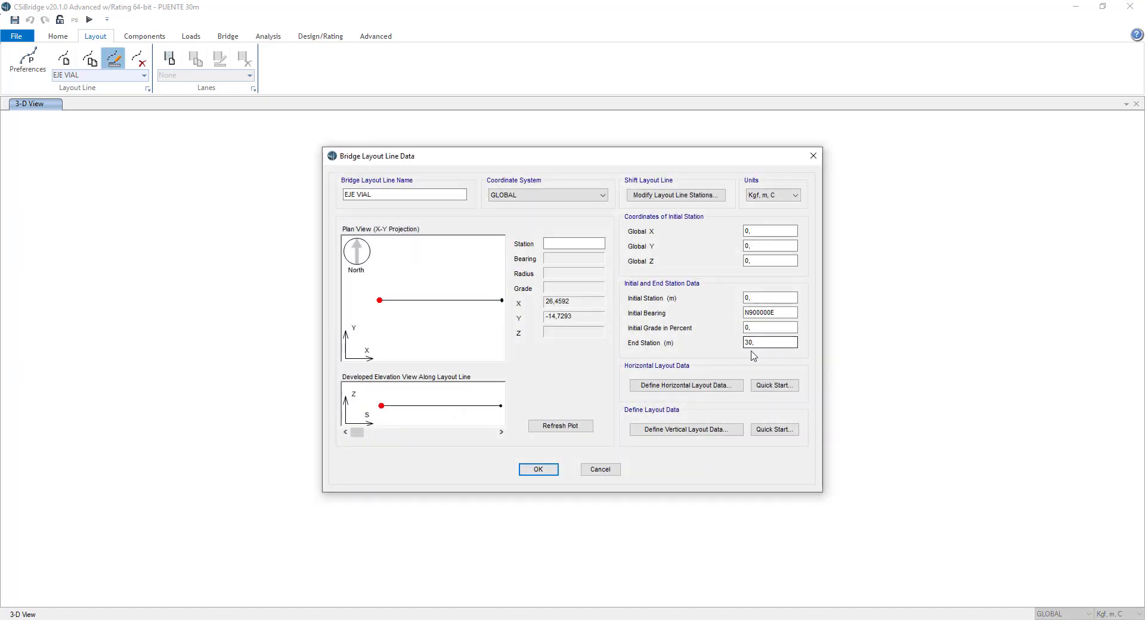
click(812, 156)
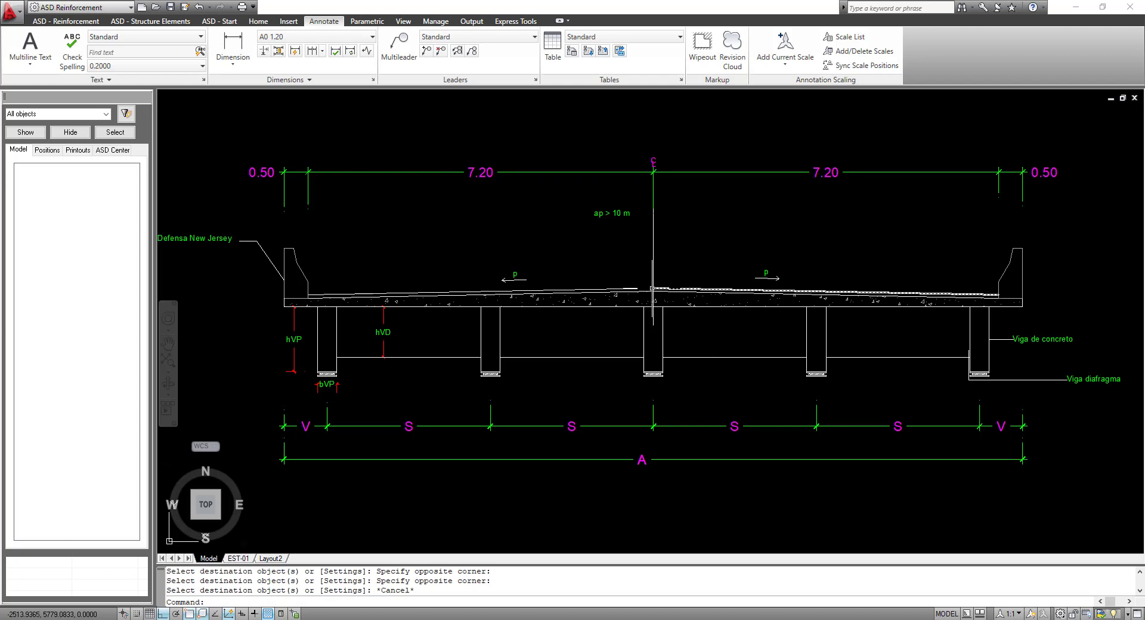
Step: Switch to the AutoCAD drawing and copy the entire bridge cross-section with its annotations to the empty space directly above it
scroll(652, 288, down, 3)
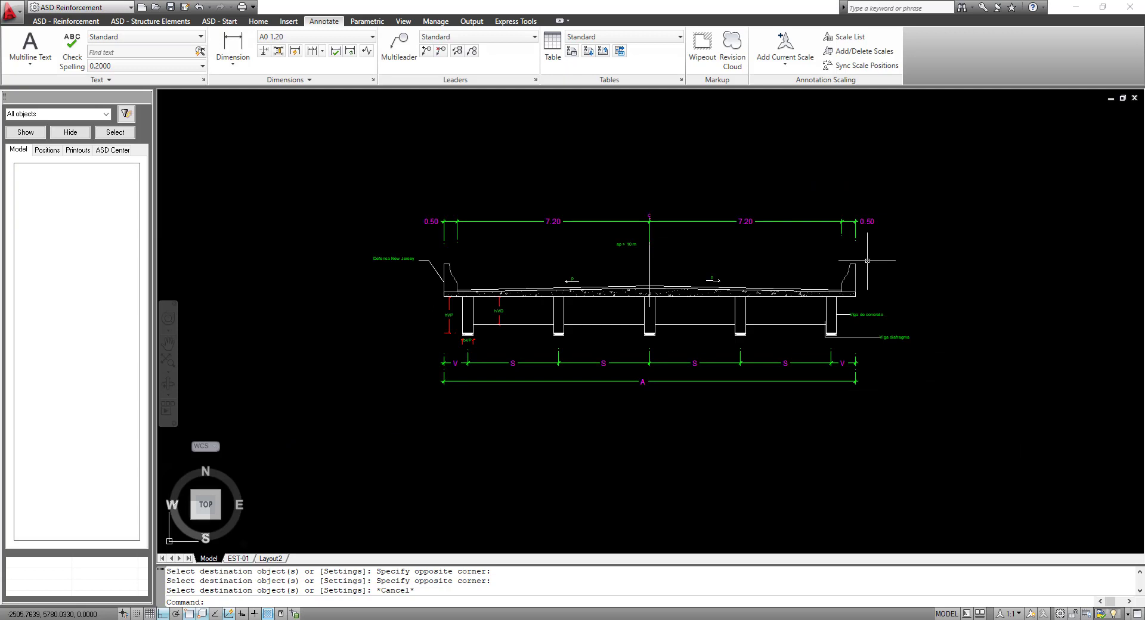
click(989, 430)
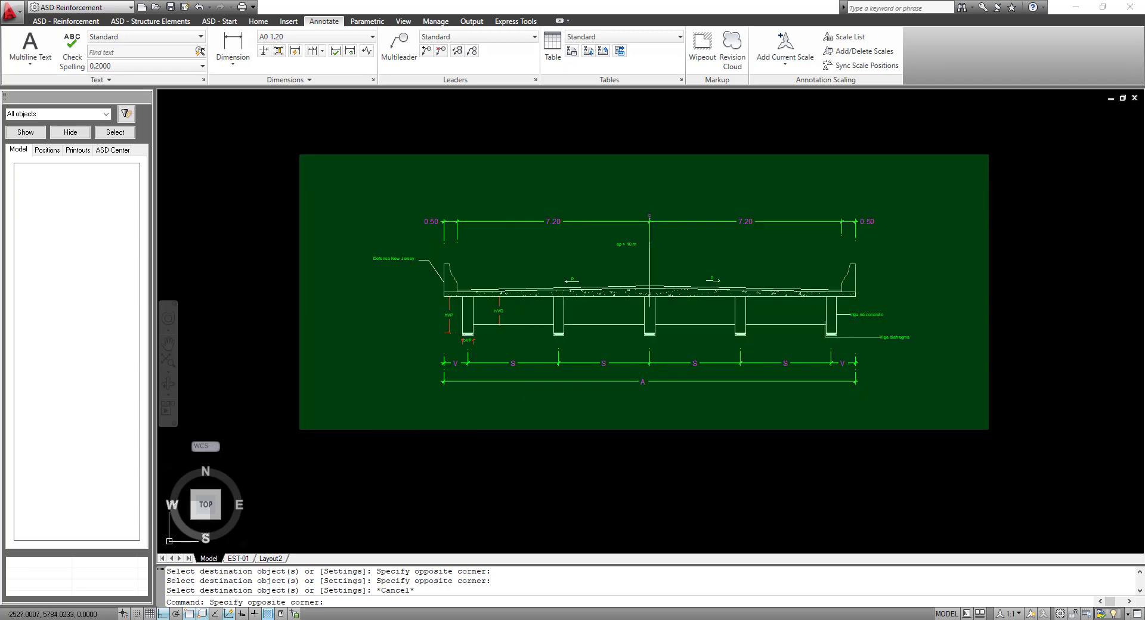
click(300, 155)
right_click(1002, 276)
click(1037, 375)
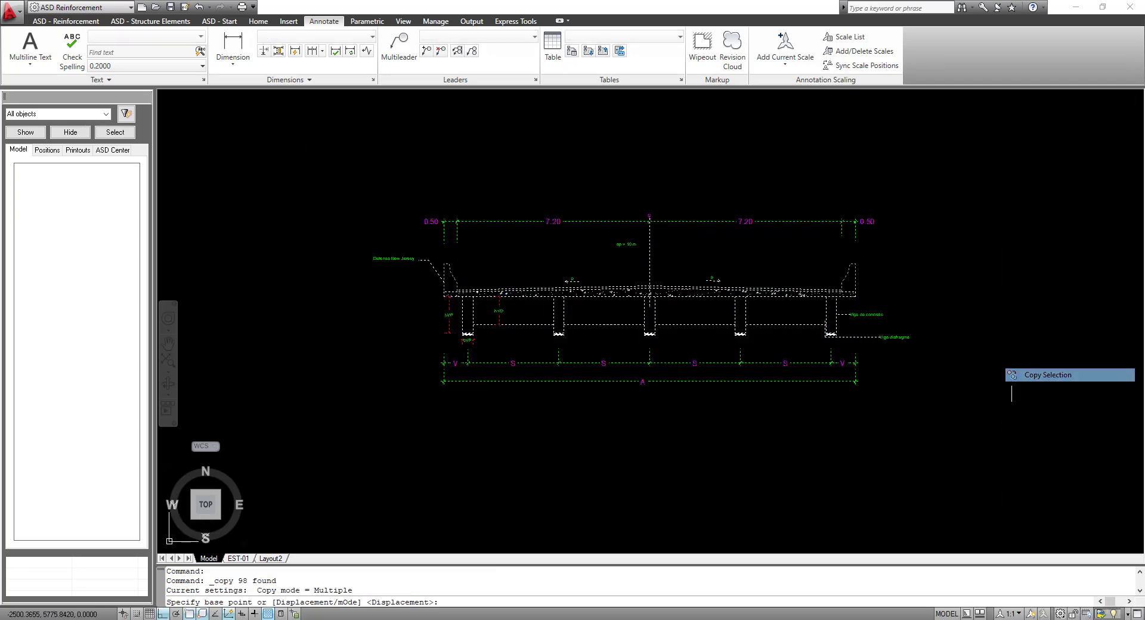
click(950, 330)
middle_drag(1032, 89, 950, 350)
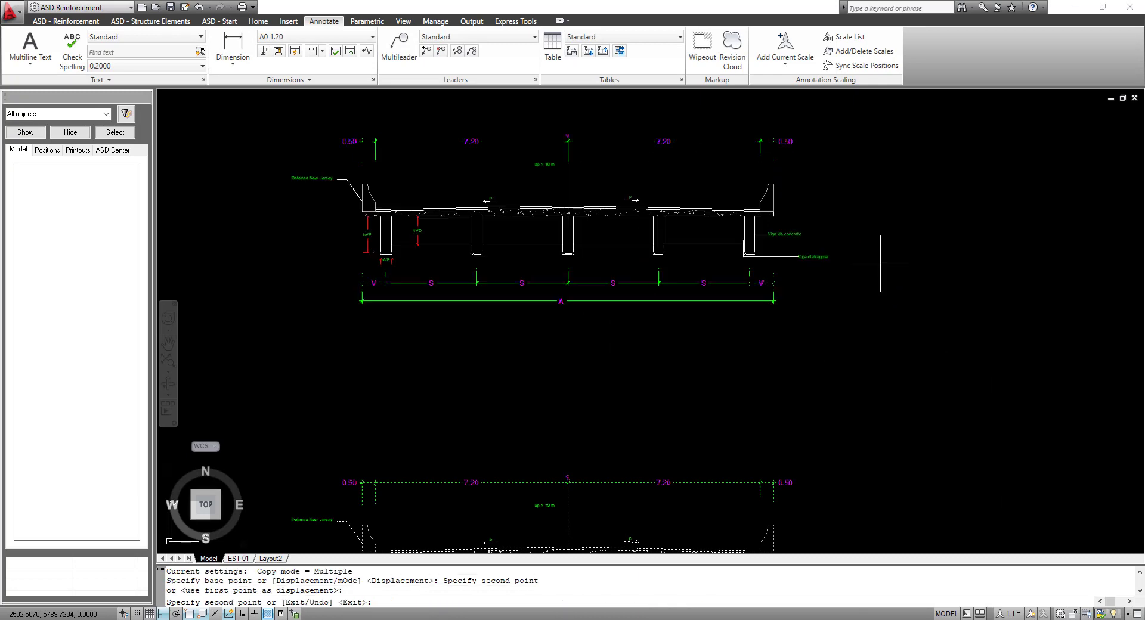
key(Escape)
Step: Erase the girders, diaphragms, their labels and the lower dimensions from the copied cross-section
scroll(521, 234, up, 3)
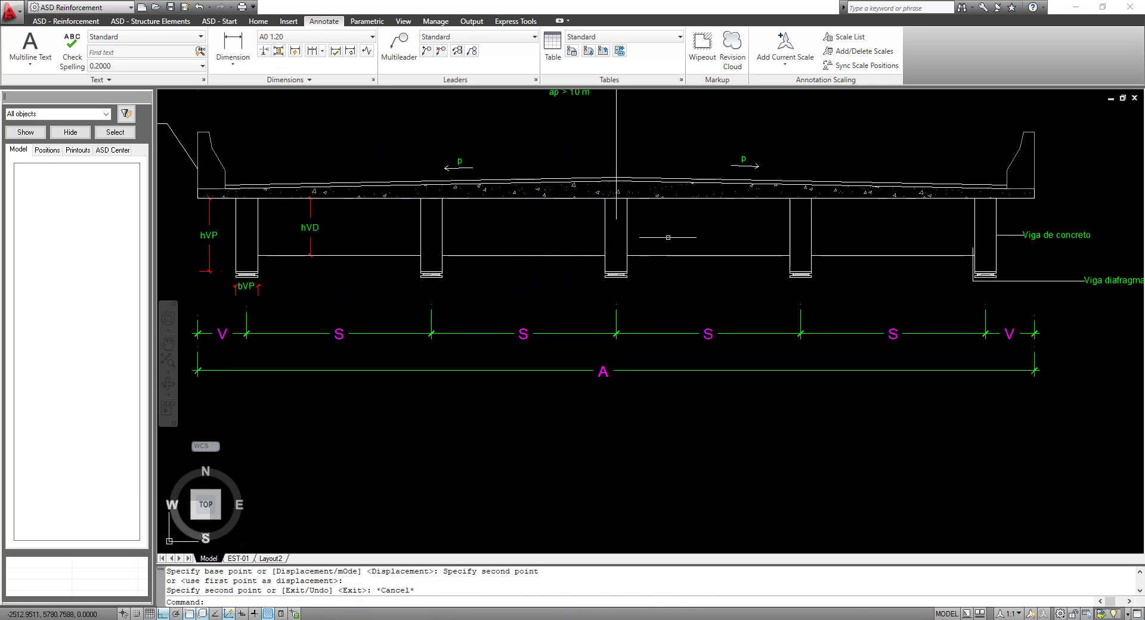
scroll(678, 317, down, 2)
click(986, 378)
click(336, 238)
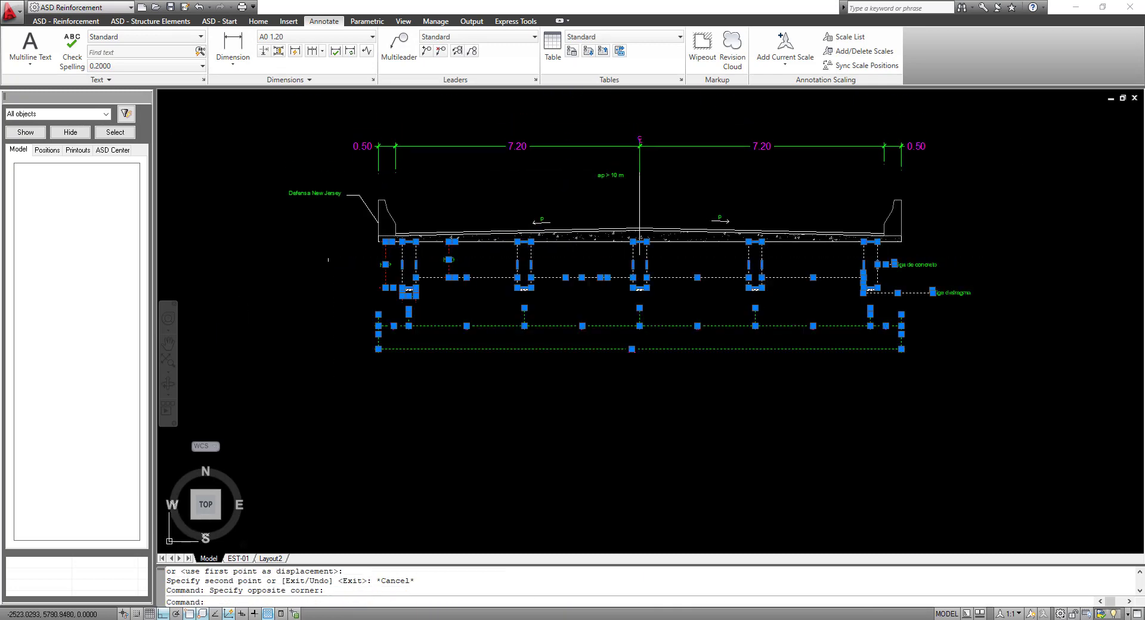
key(Delete)
Step: Erase the concrete deck slab outline and hatch on both sides of the centreline in the copied section
scroll(682, 245, up, 3)
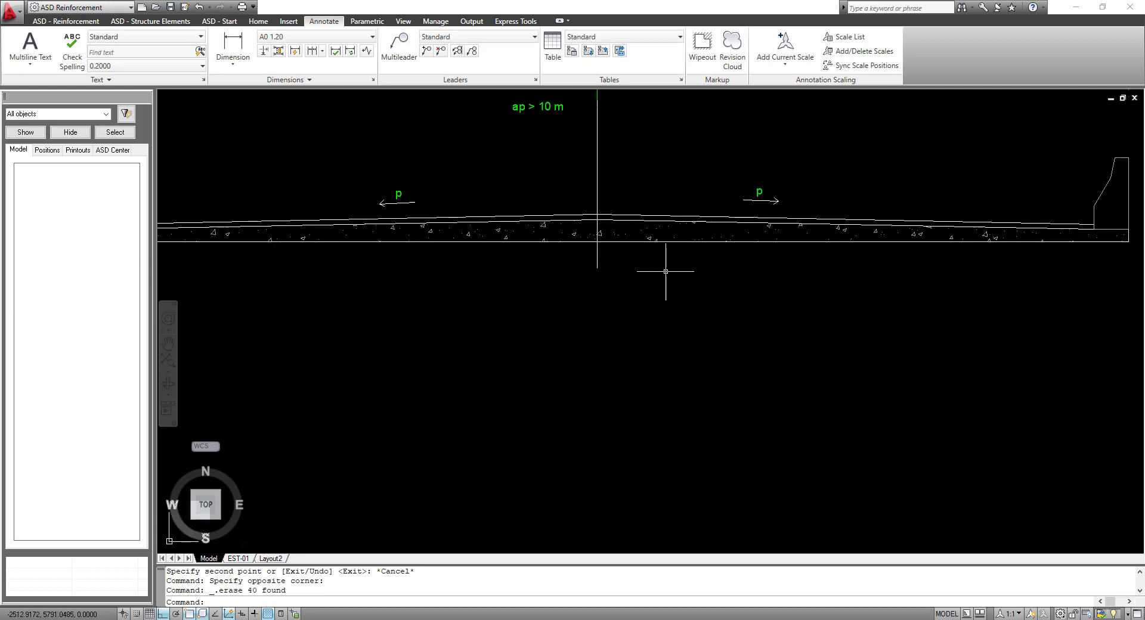
click(665, 272)
click(641, 238)
key(Delete)
click(539, 257)
click(494, 228)
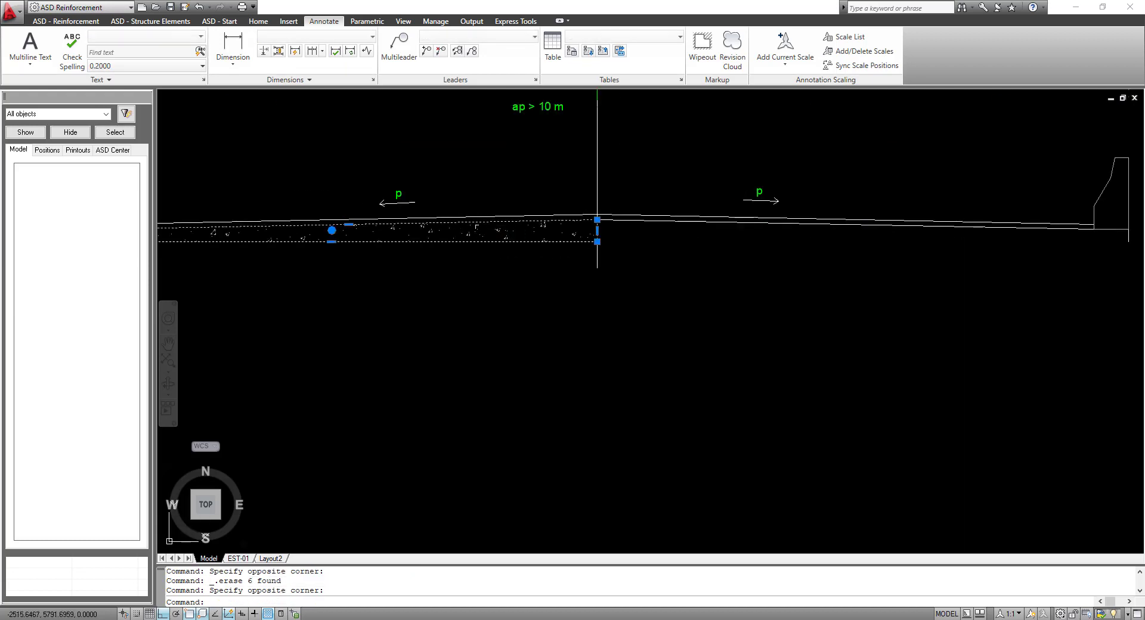
key(Delete)
Step: Erase the leftover slab edge lines beneath the left and right New Jersey barriers
scroll(573, 334, down, 3)
scroll(393, 340, up, 3)
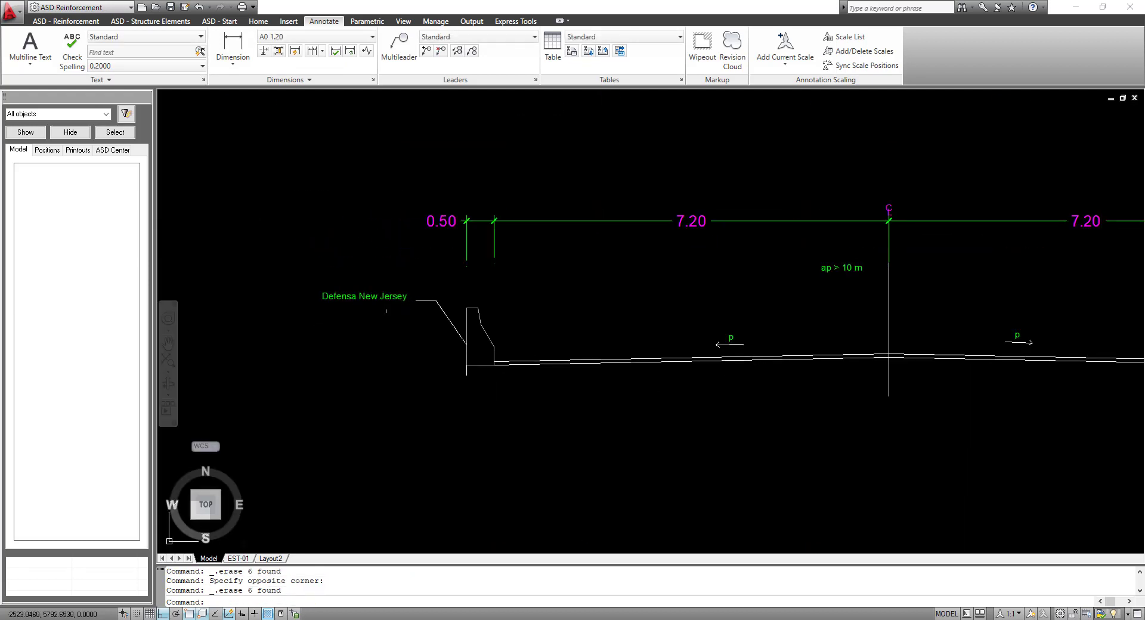
click(467, 380)
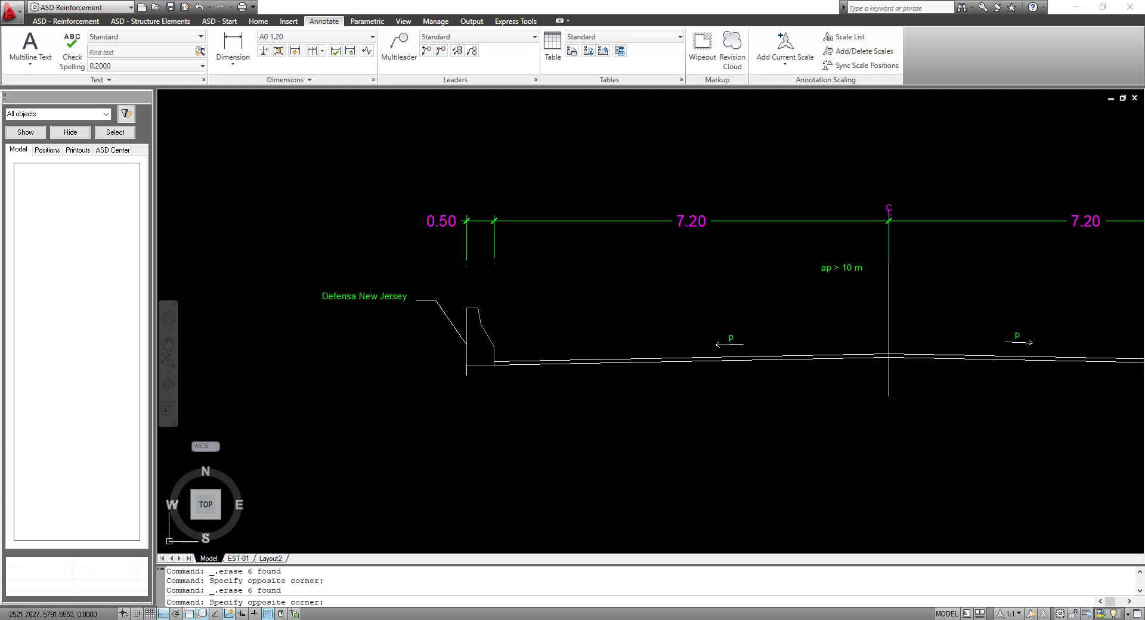
click(460, 372)
key(Delete)
middle_drag(918, 423, 467, 401)
scroll(889, 346, up, 5)
scroll(890, 346, down, 2)
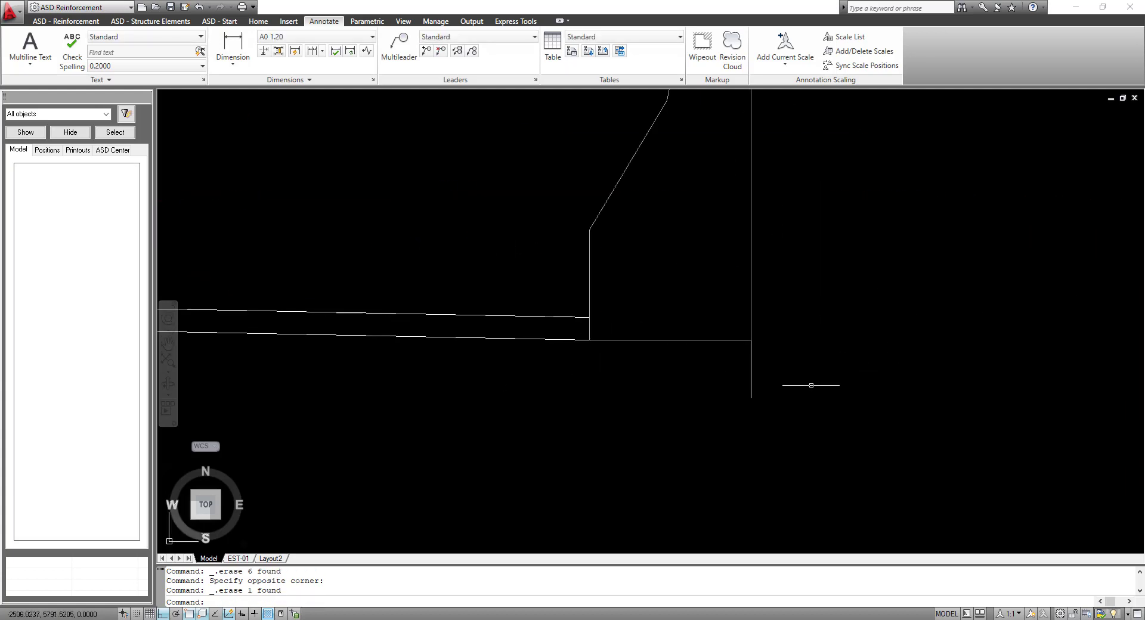
click(811, 385)
click(690, 376)
key(Delete)
Step: Examine the stripped cross-section from one barrier to the other for leftover slab geometry
middle_drag(690, 376, 1103, 375)
scroll(677, 268, down, 4)
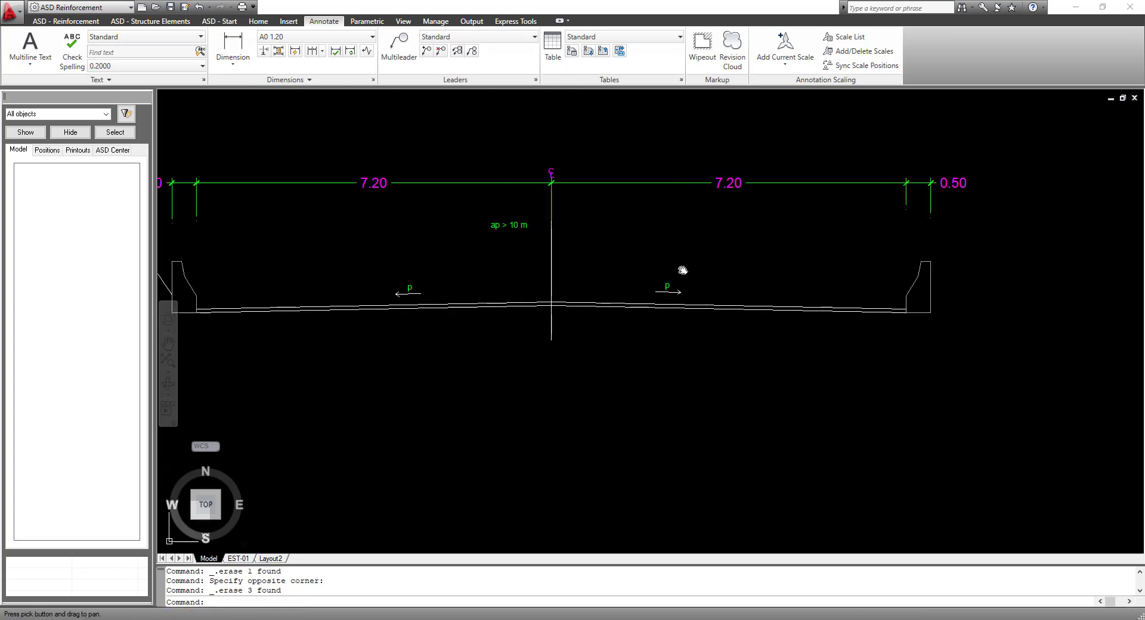
middle_drag(677, 268, 907, 268)
scroll(396, 333, up, 5)
scroll(502, 341, down, 3)
middle_drag(777, 345, 602, 349)
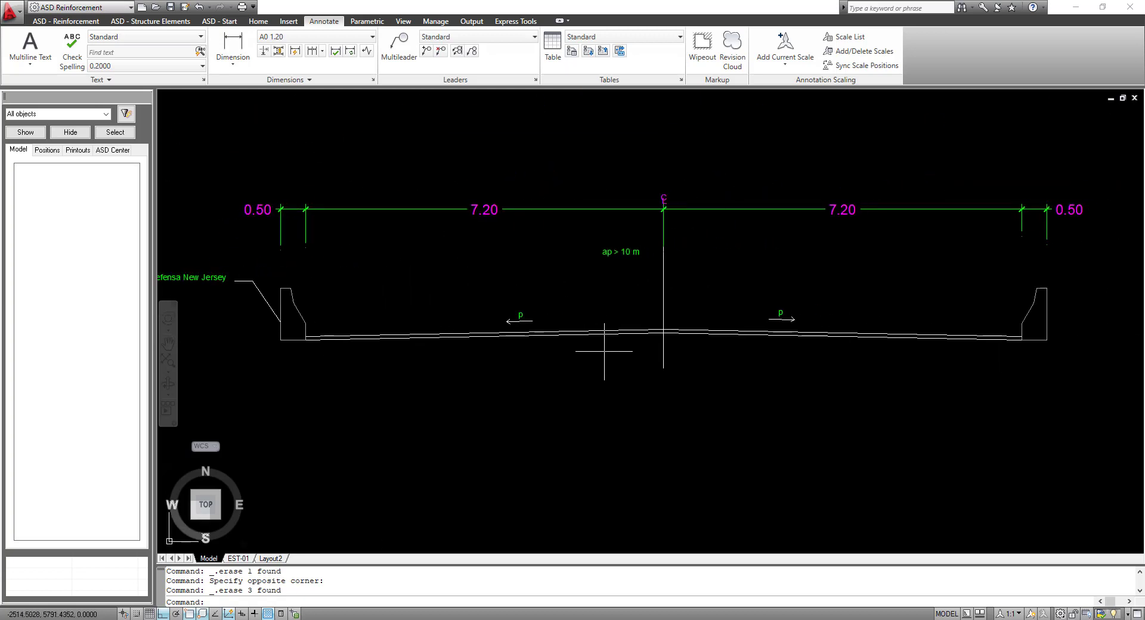
scroll(762, 351, down, 2)
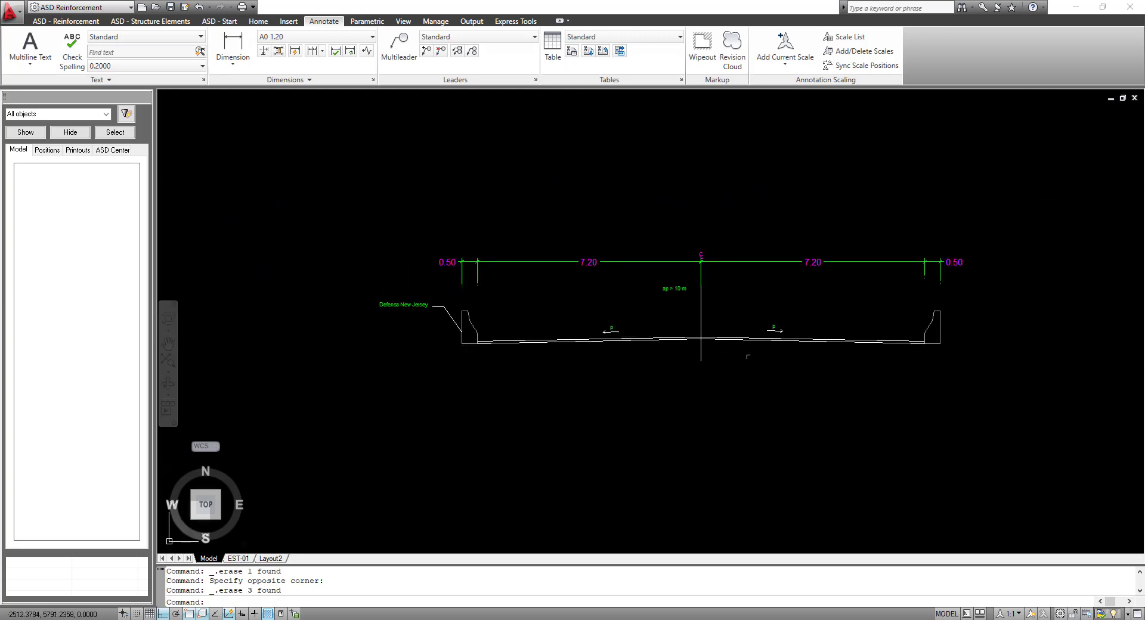
middle_drag(752, 354, 651, 336)
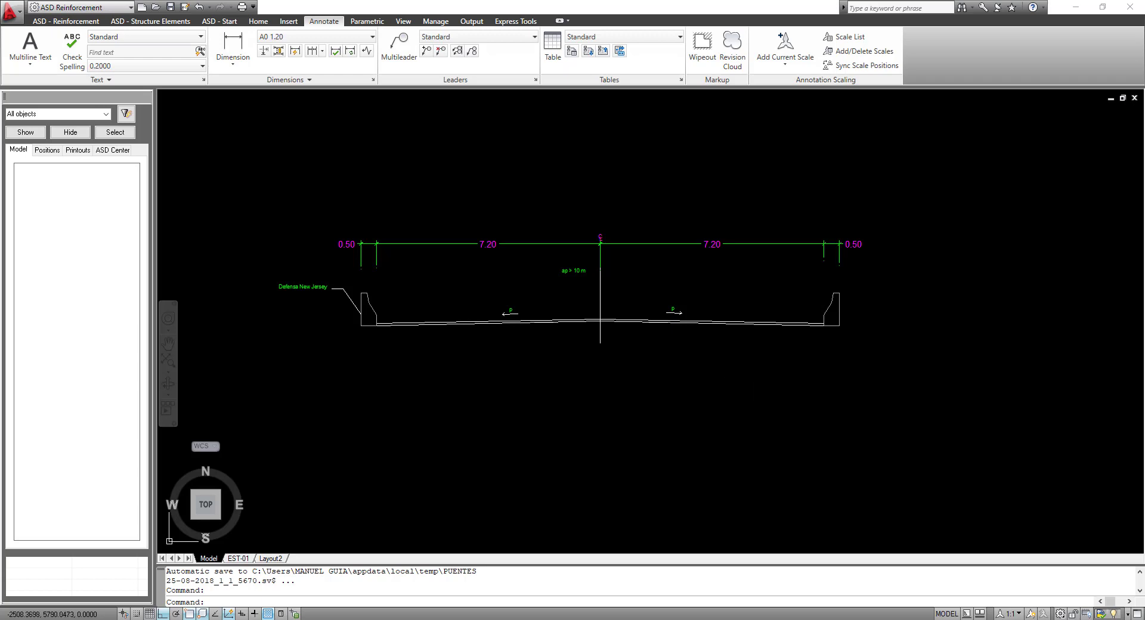
Step: Match both slope labels "p" of the copied section to the magenta "p" text of the 8.20 m wide section
scroll(706, 242, down, 10)
scroll(365, 382, up, 10)
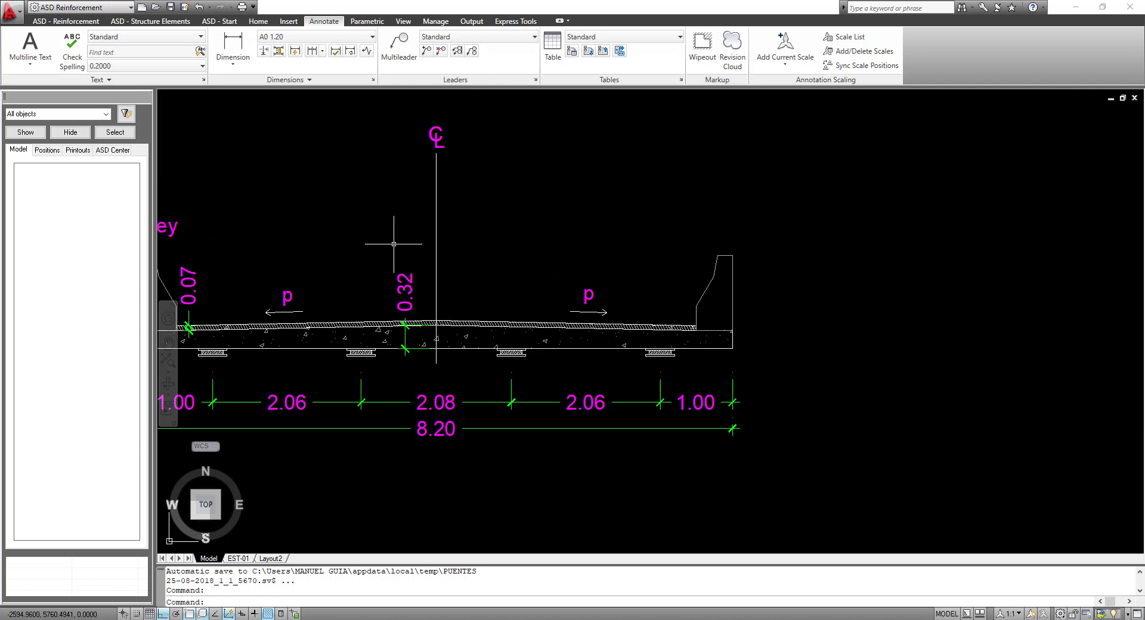
text(ma)
key(Return)
click(588, 297)
scroll(594, 298, down, 5)
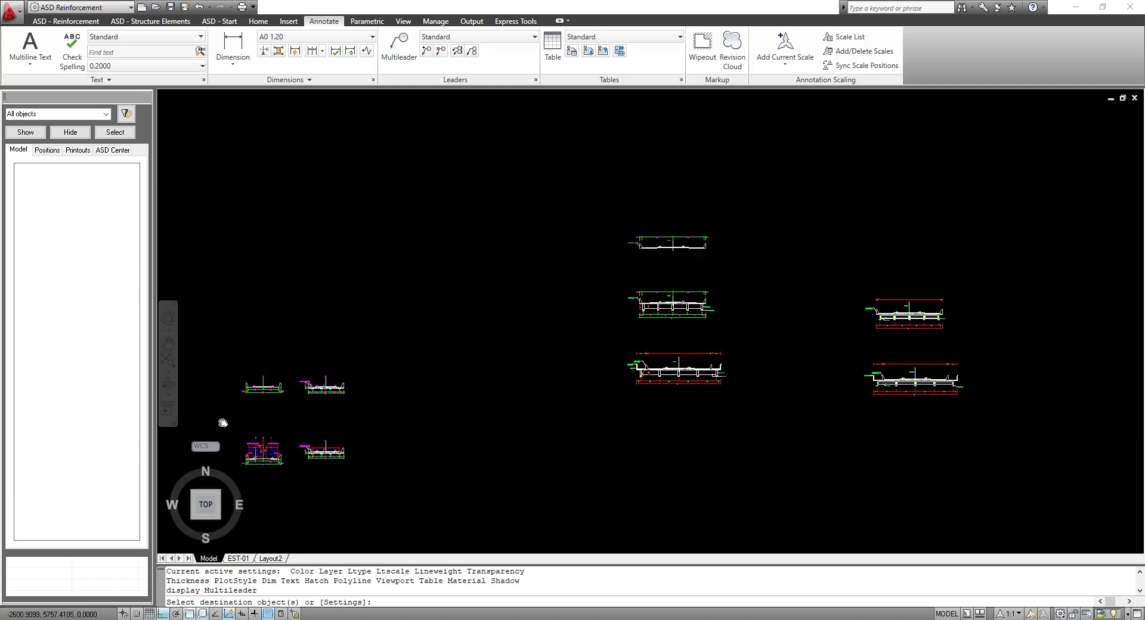
scroll(623, 368, up, 10)
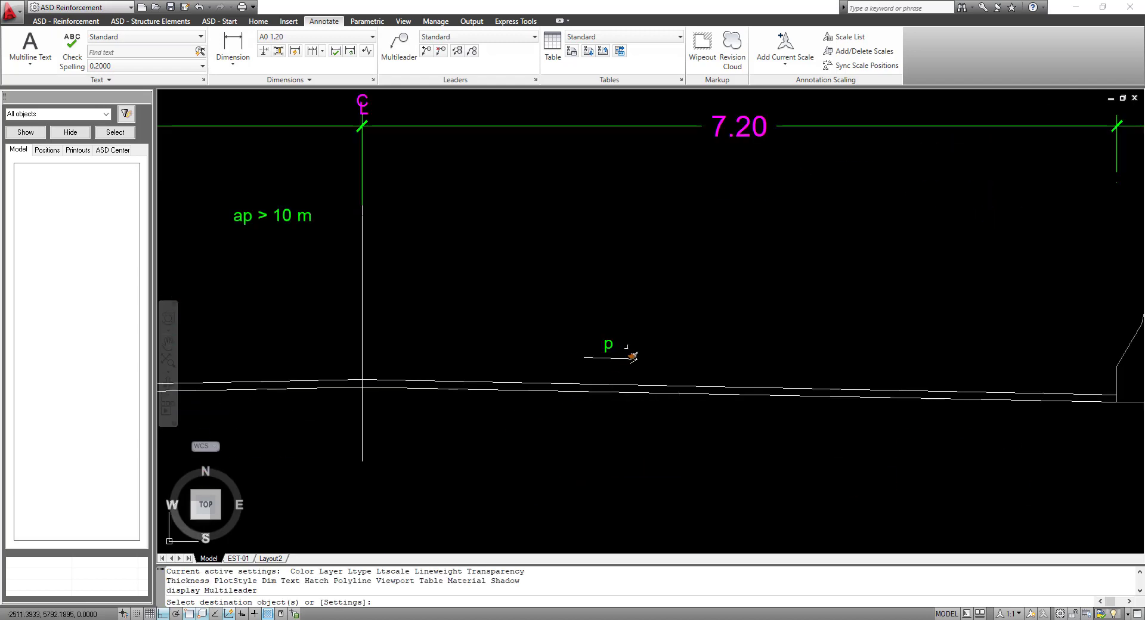
click(632, 356)
click(427, 289)
middle_drag(214, 310, 685, 269)
click(556, 309)
click(460, 279)
Step: Apply the same matched text properties to the "Defensa New Jersey" label and end the property matching
scroll(460, 276, down, 2)
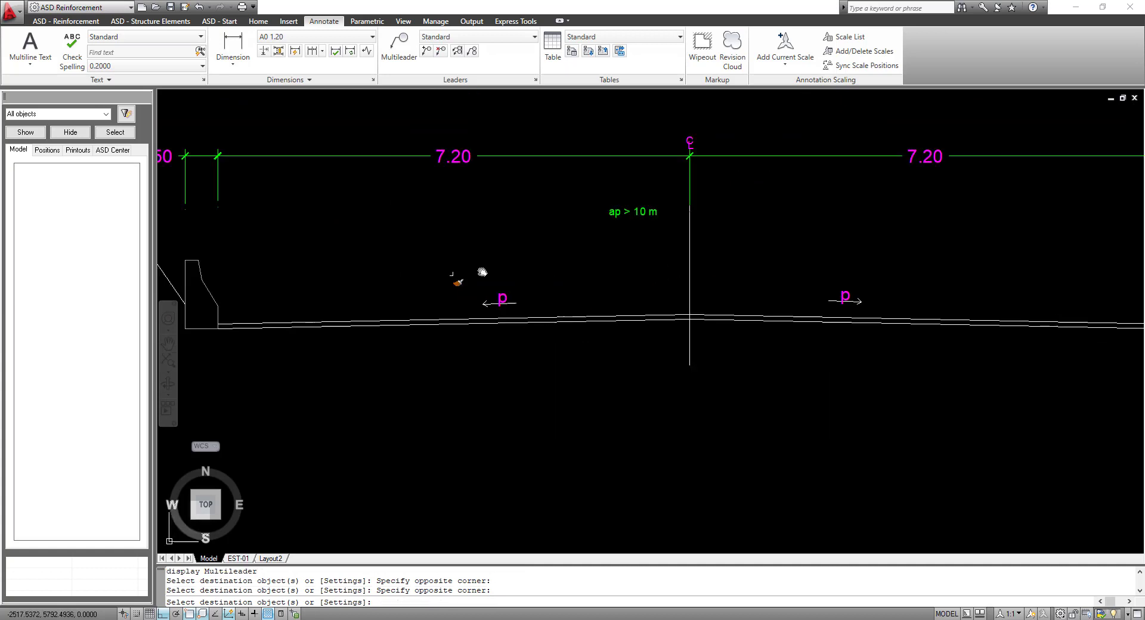
middle_drag(164, 271, 483, 262)
click(416, 265)
click(322, 214)
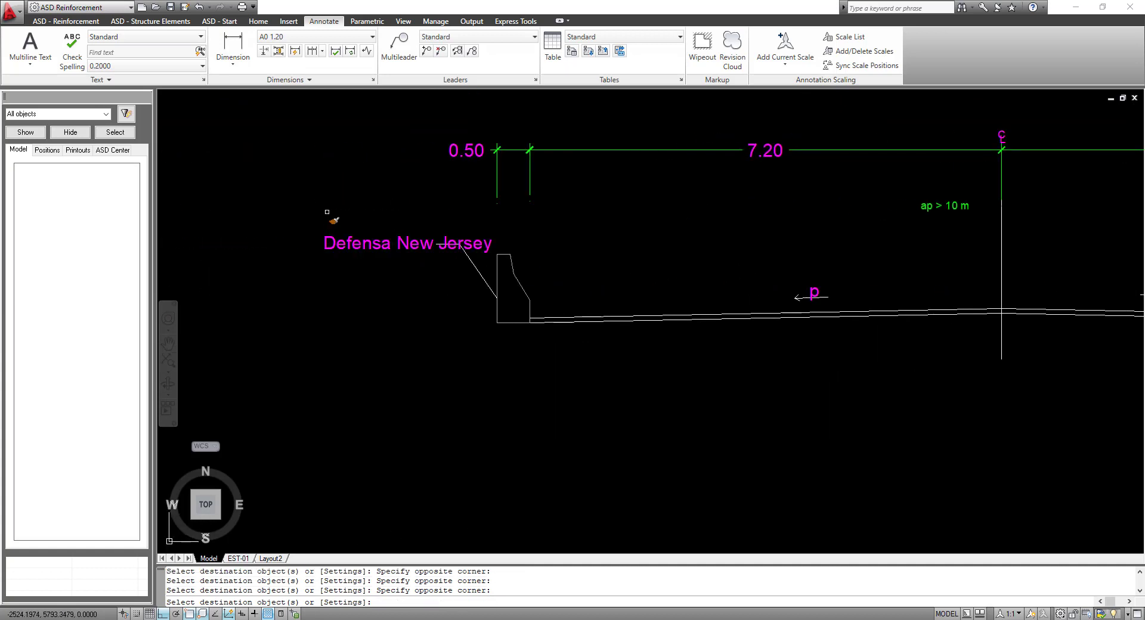
key(Escape)
Step: Move the "Defensa New Jersey" label horizontally to the left, clear of its leader line
click(328, 239)
right_click(331, 199)
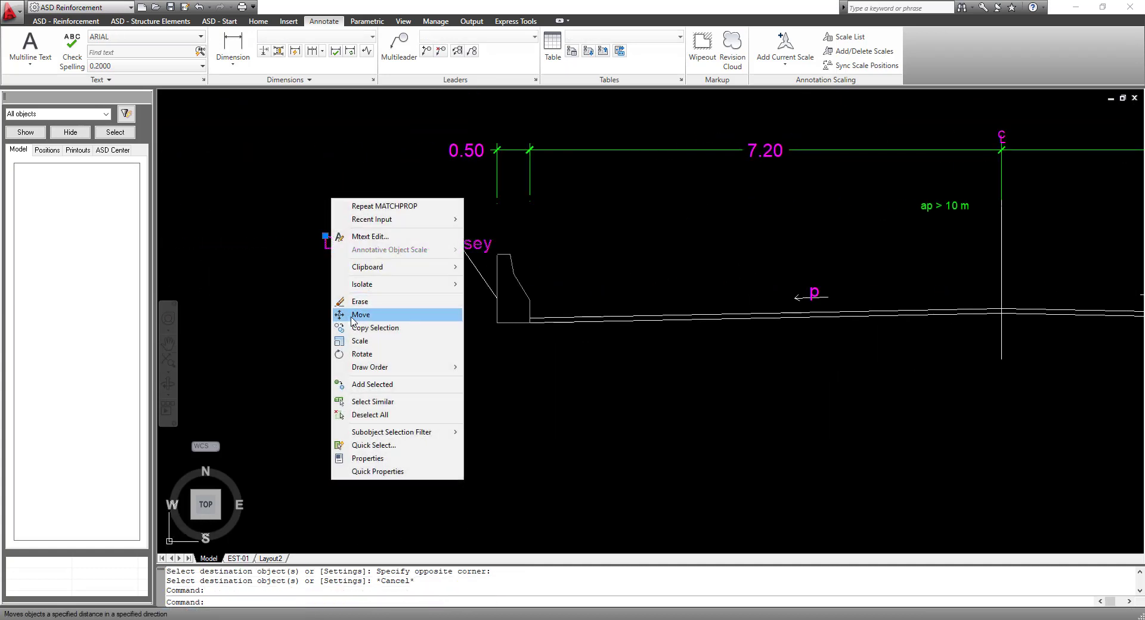
click(357, 314)
click(396, 302)
click(334, 301)
key(Escape)
Step: Erase the "ap > 10 m" text beside the centreline
scroll(500, 301, down, 3)
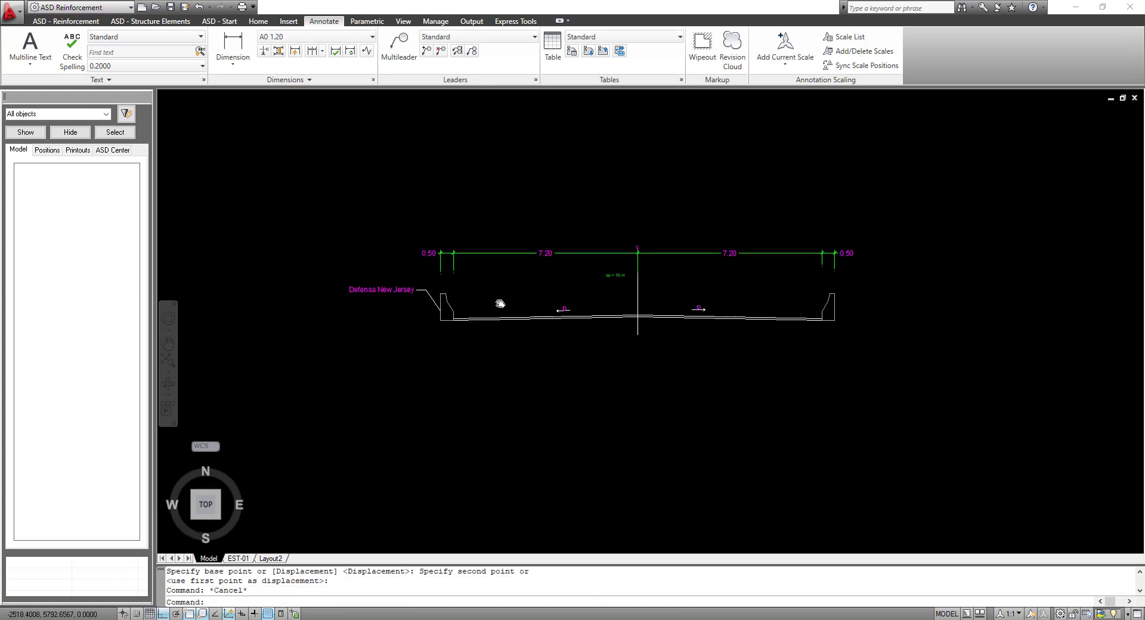
scroll(626, 298, up, 3)
click(590, 298)
click(478, 227)
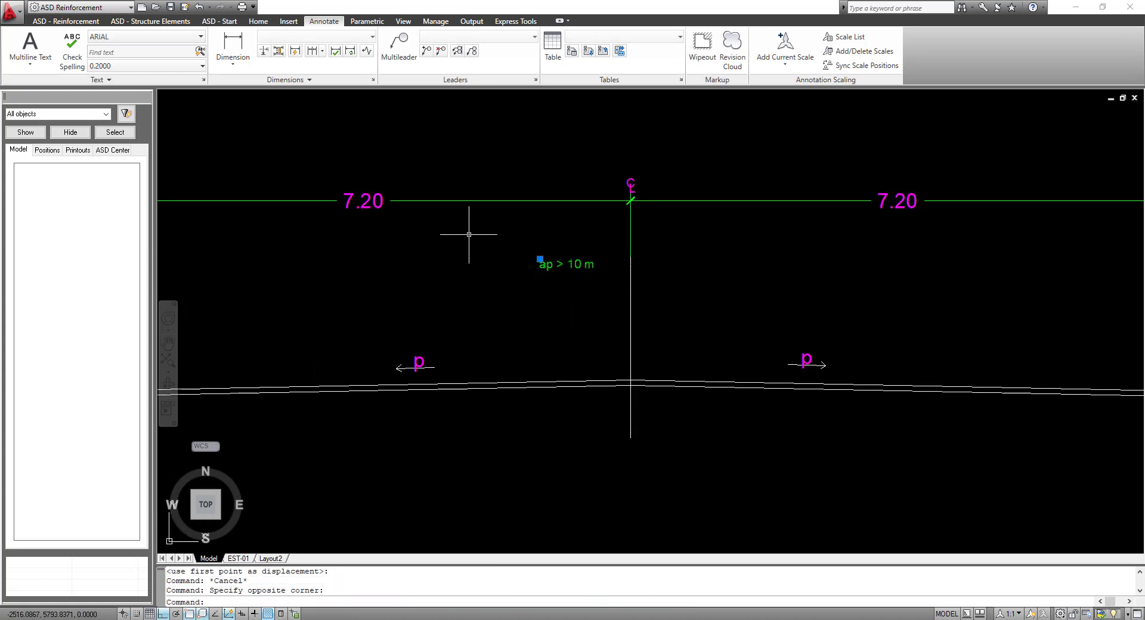
key(Delete)
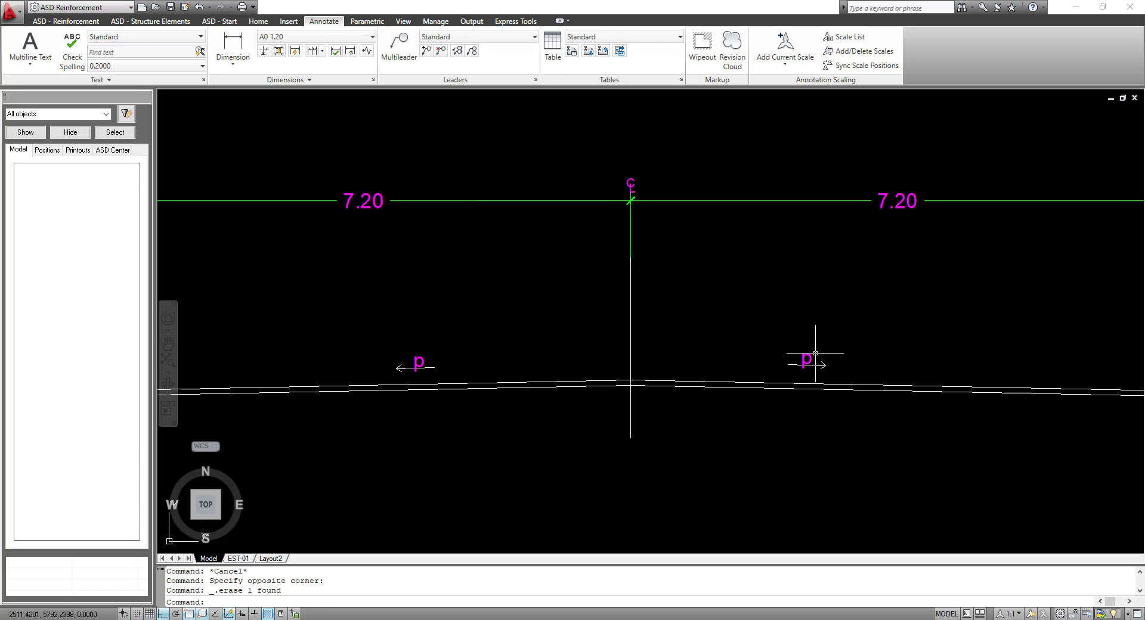
Step: Move both slope labels "p" straight up by about 0.11 so they sit clear above their arrows
click(815, 353)
click(798, 365)
click(418, 362)
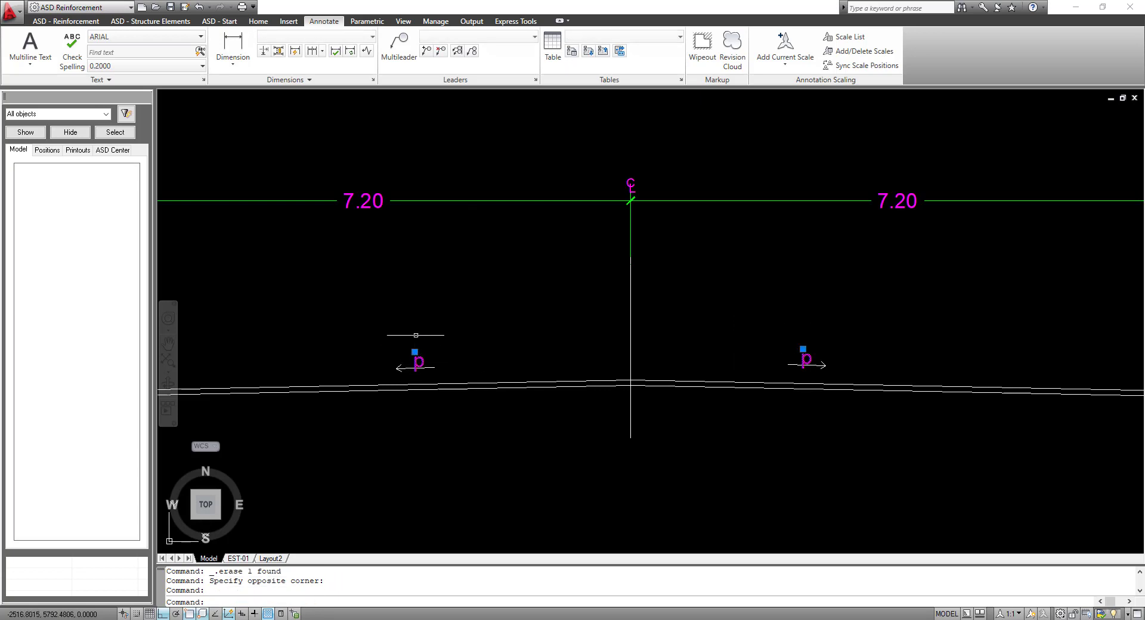
right_click(488, 298)
click(514, 385)
click(537, 332)
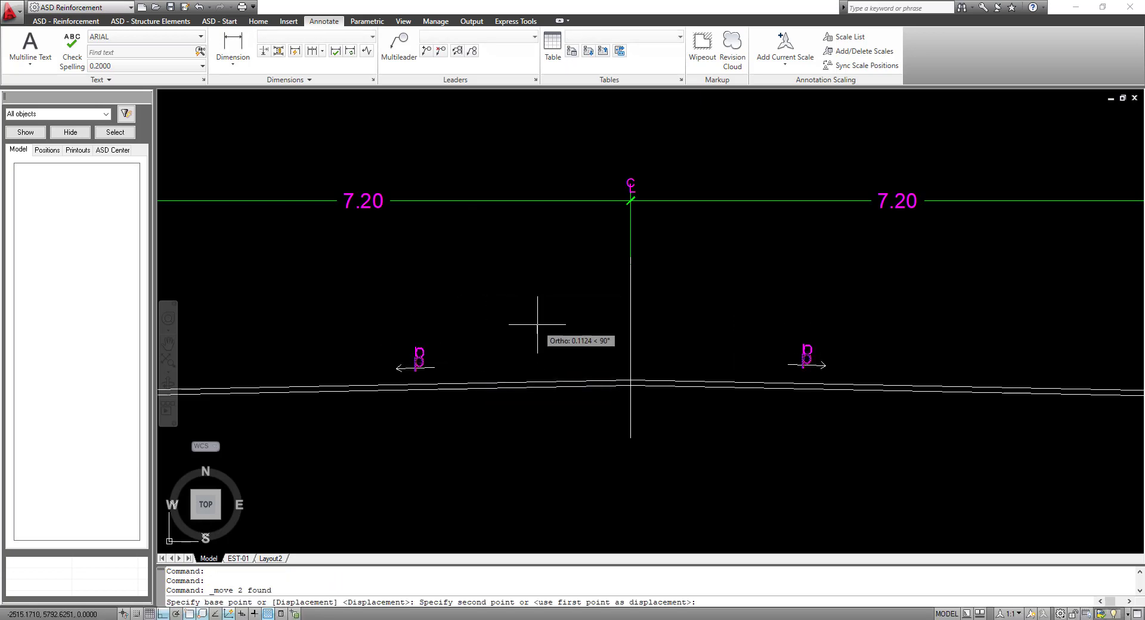
key(Escape)
Step: Match the text properties of the centreline symbol to those of the right-hand slope label "p"
scroll(570, 283, down, 4)
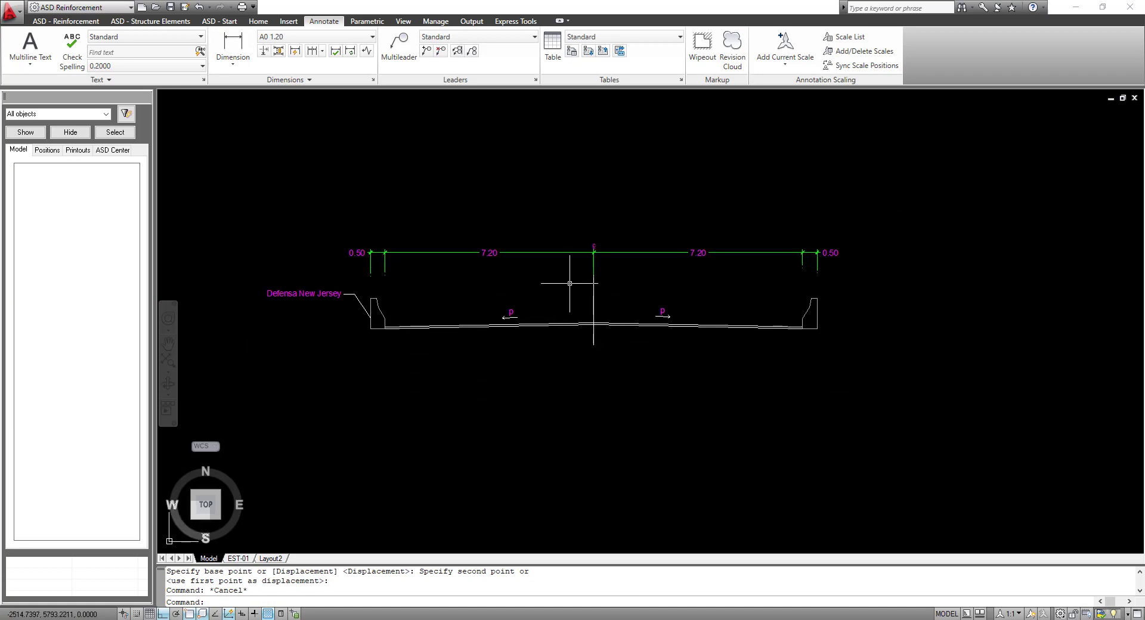
text(ma)
key(Return)
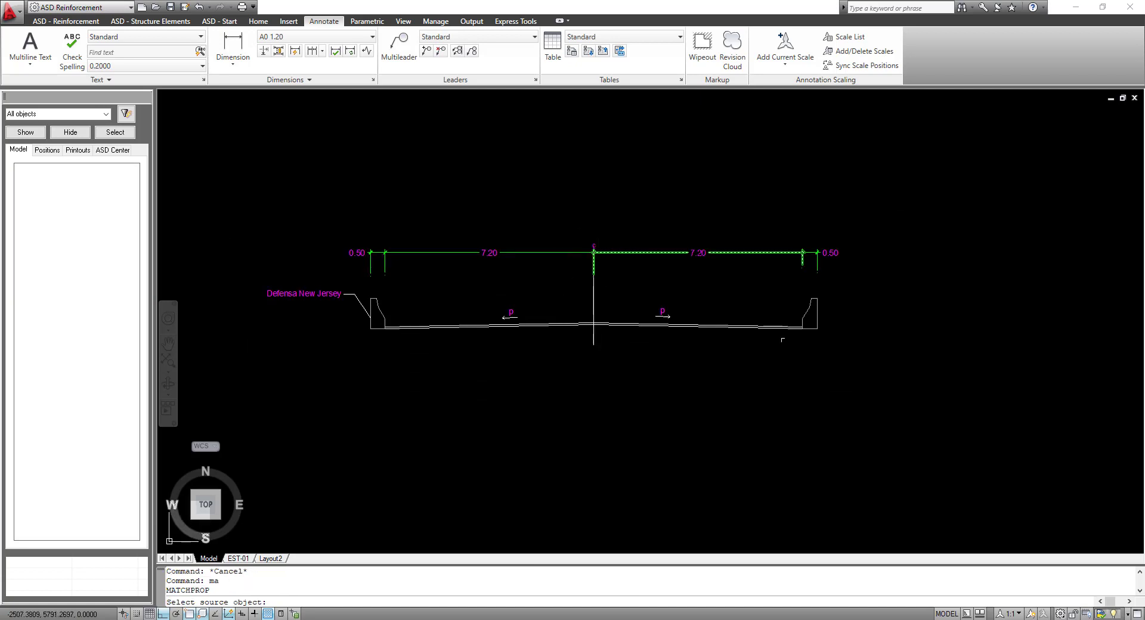
scroll(648, 300, up, 5)
click(661, 310)
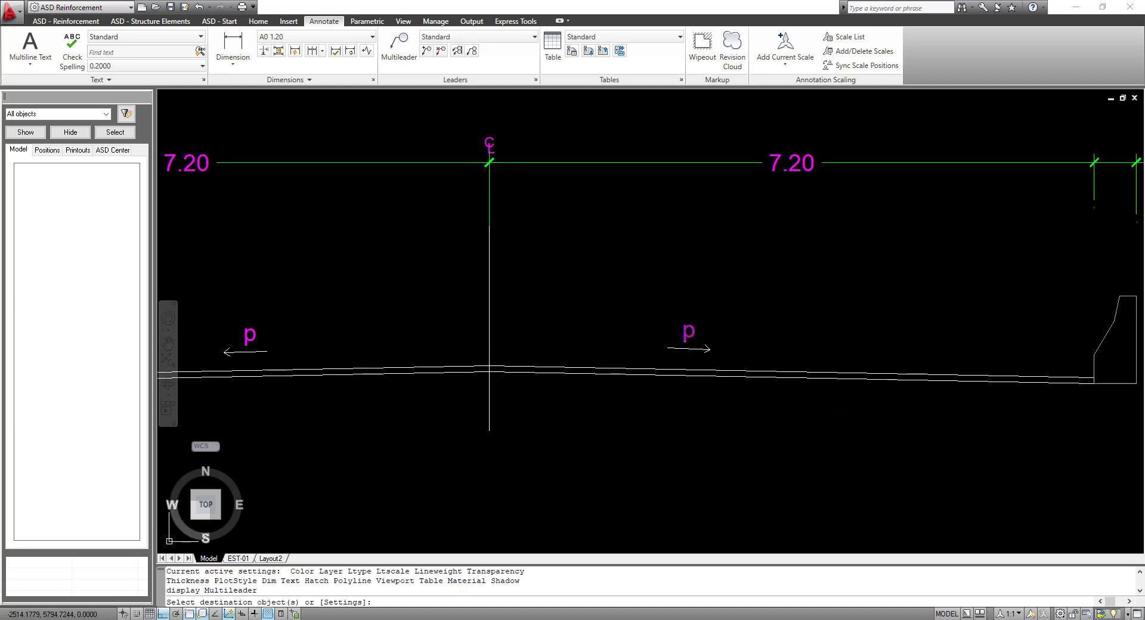
click(443, 108)
click(507, 181)
key(Escape)
middle_drag(602, 235, 692, 334)
key(Escape)
Step: Move the two letters of the centreline symbol, with Ortho off, so they sit centred above the centreline's dimension tick
scroll(622, 223, up, 2)
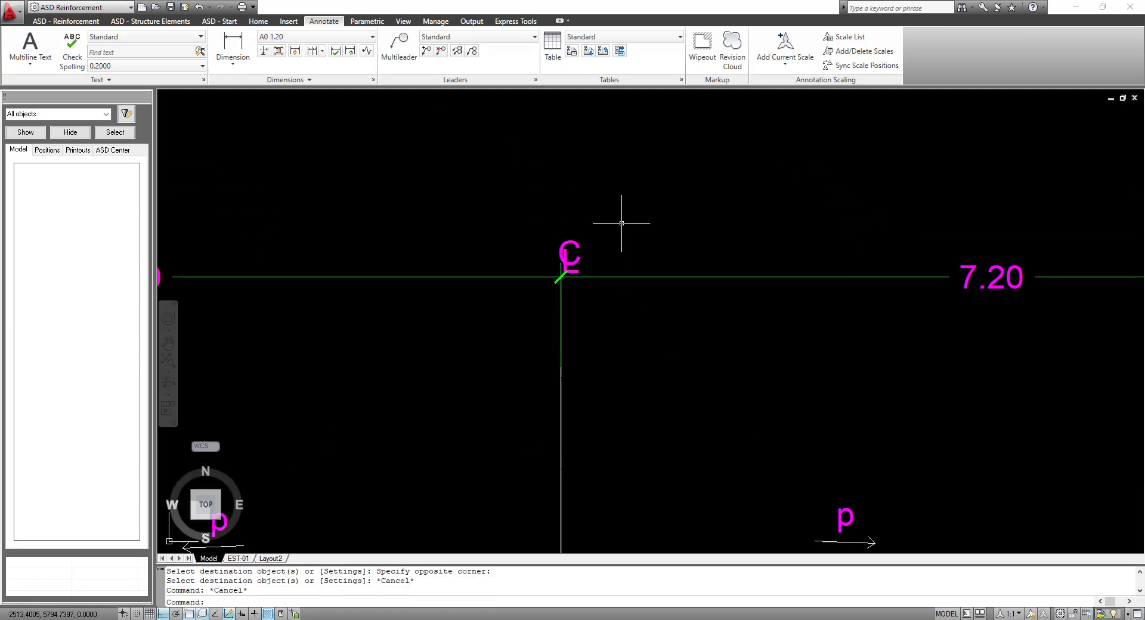
scroll(622, 223, up, 3)
drag(471, 340, 599, 230)
right_click(603, 223)
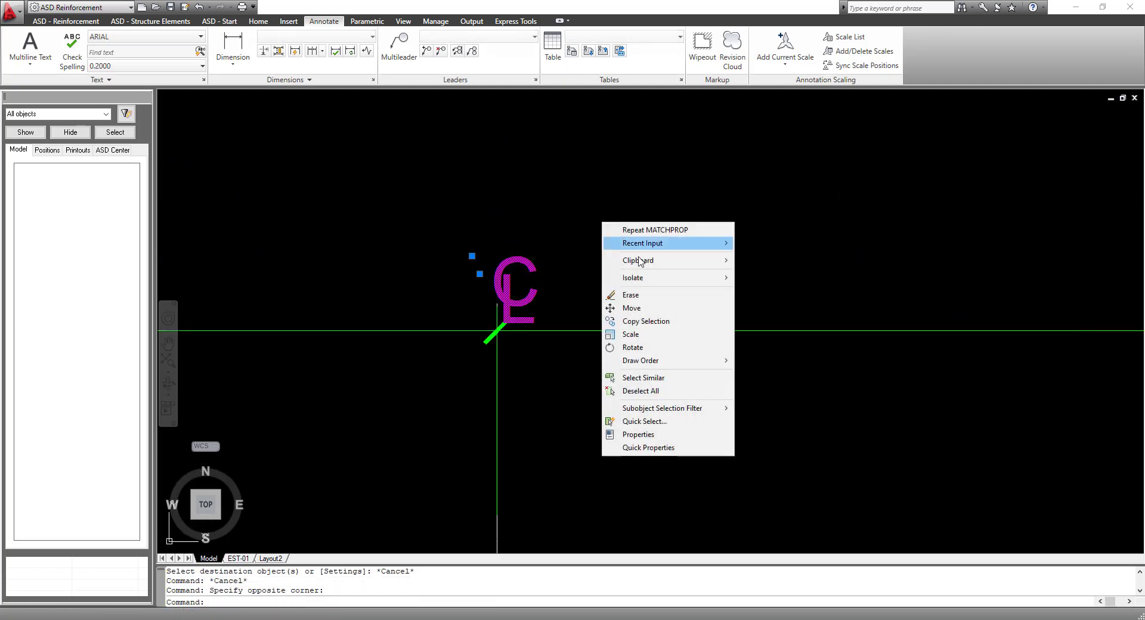
click(659, 314)
click(658, 291)
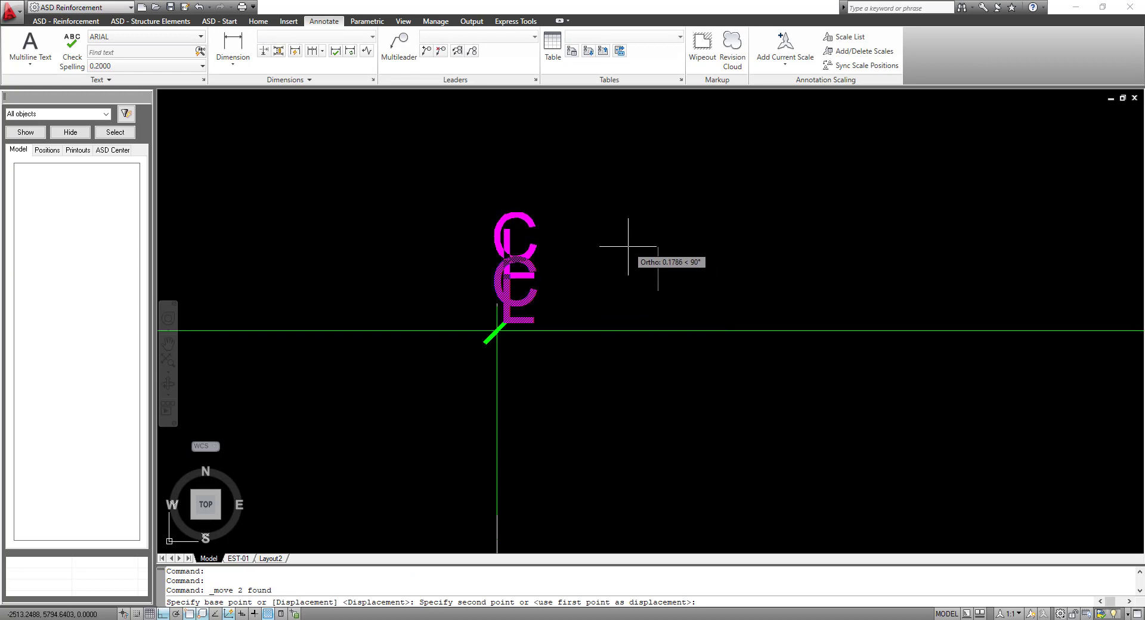
key(F8)
click(639, 255)
key(Escape)
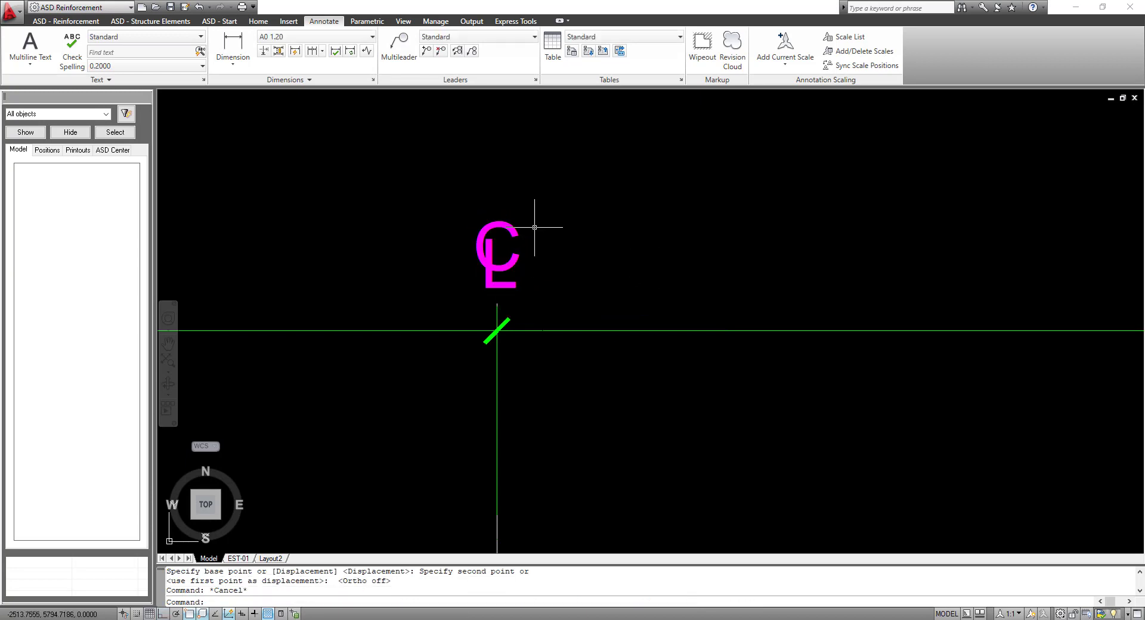
Step: Draw a vertical line, with Ortho on, from the left barrier's inner base corner up past the dimension line
scroll(710, 232, down, 5)
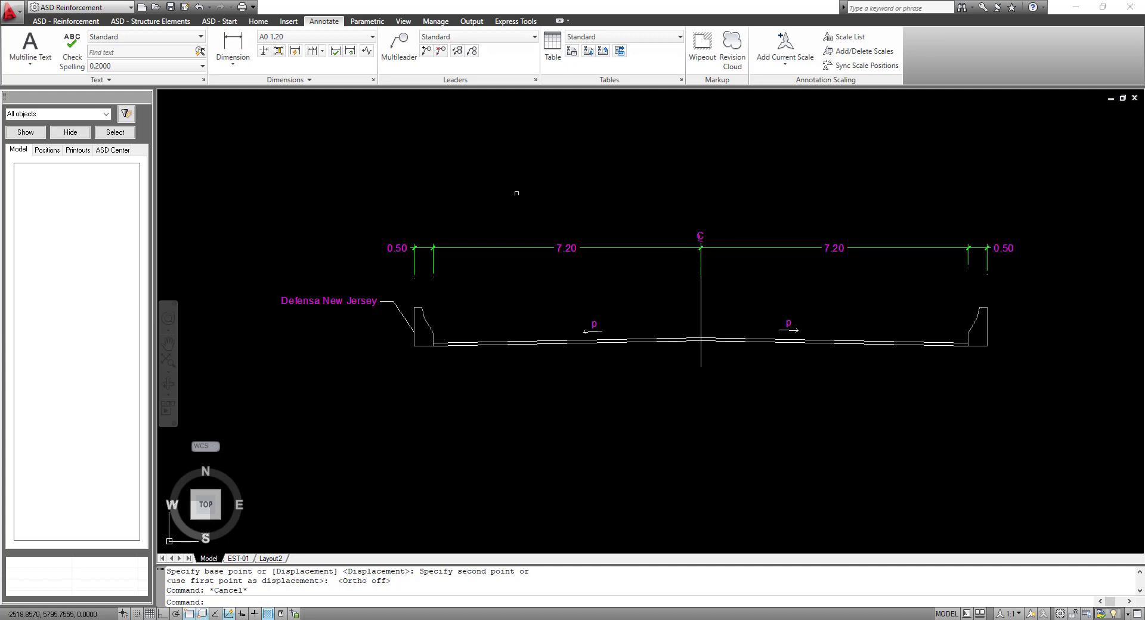
scroll(696, 197, up, 2)
scroll(621, 210, up, 1)
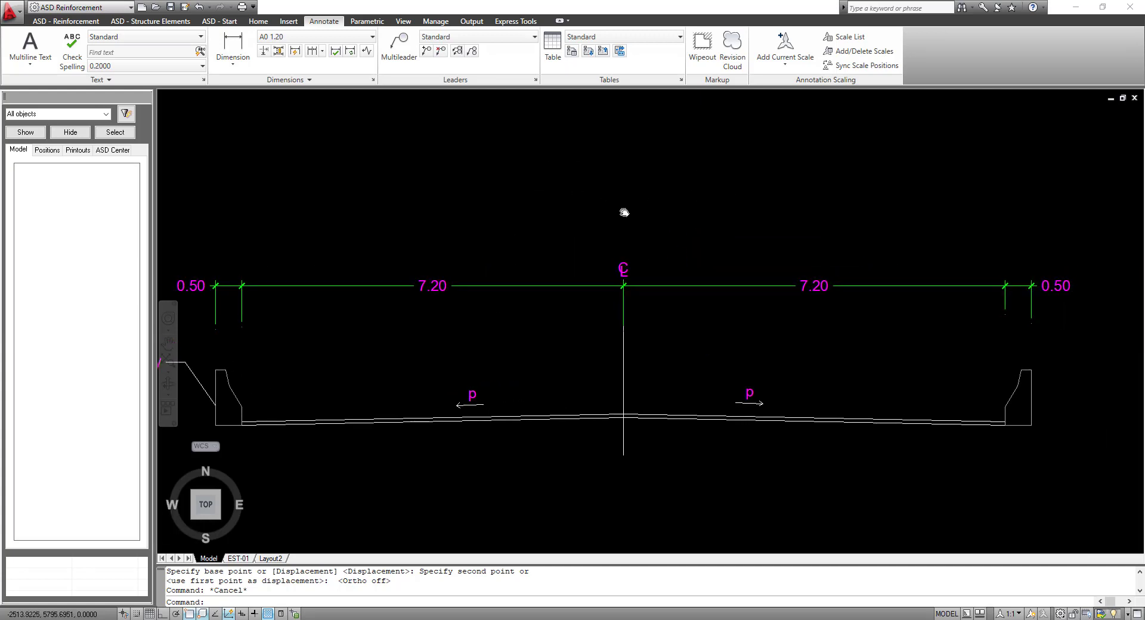
scroll(644, 215, down, 1)
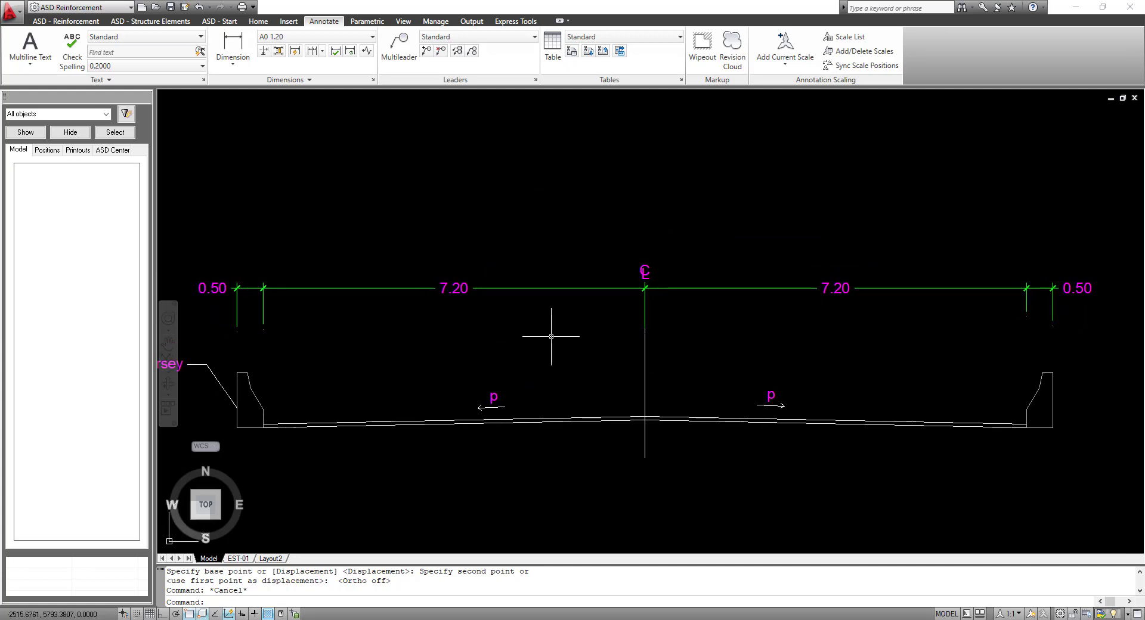
text(l)
key(Return)
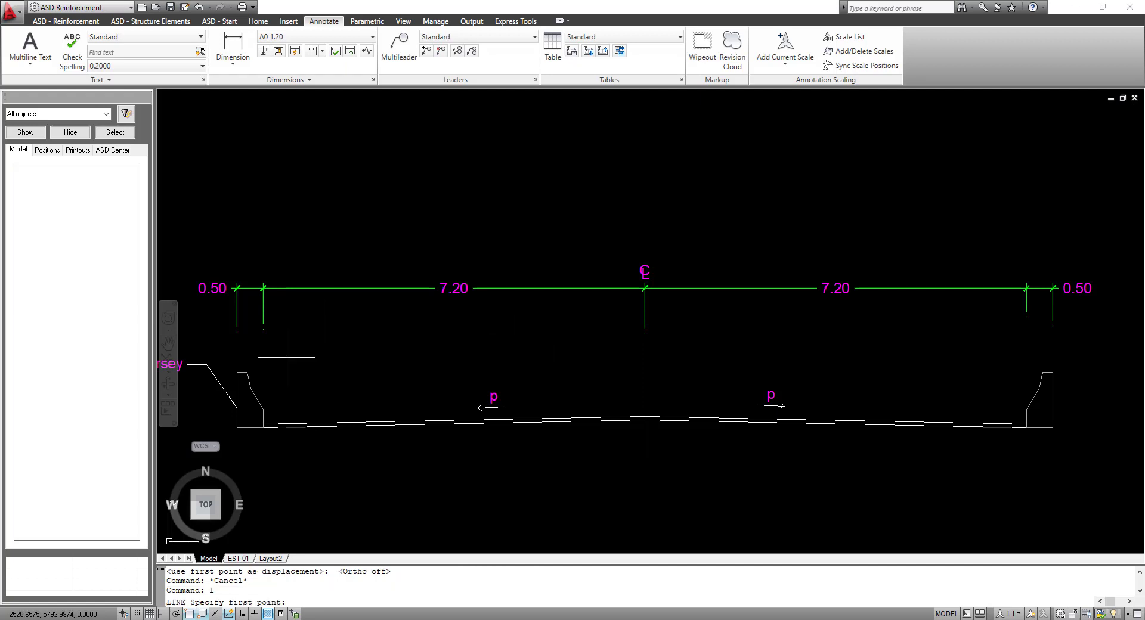
click(263, 425)
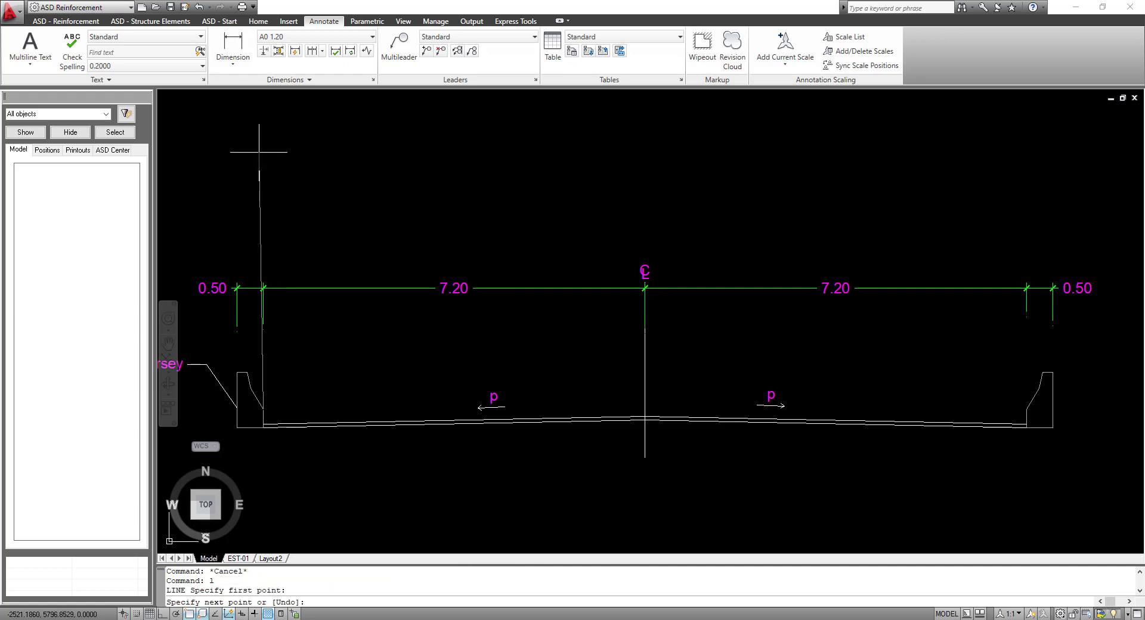
middle_drag(268, 168, 272, 216)
key(F8)
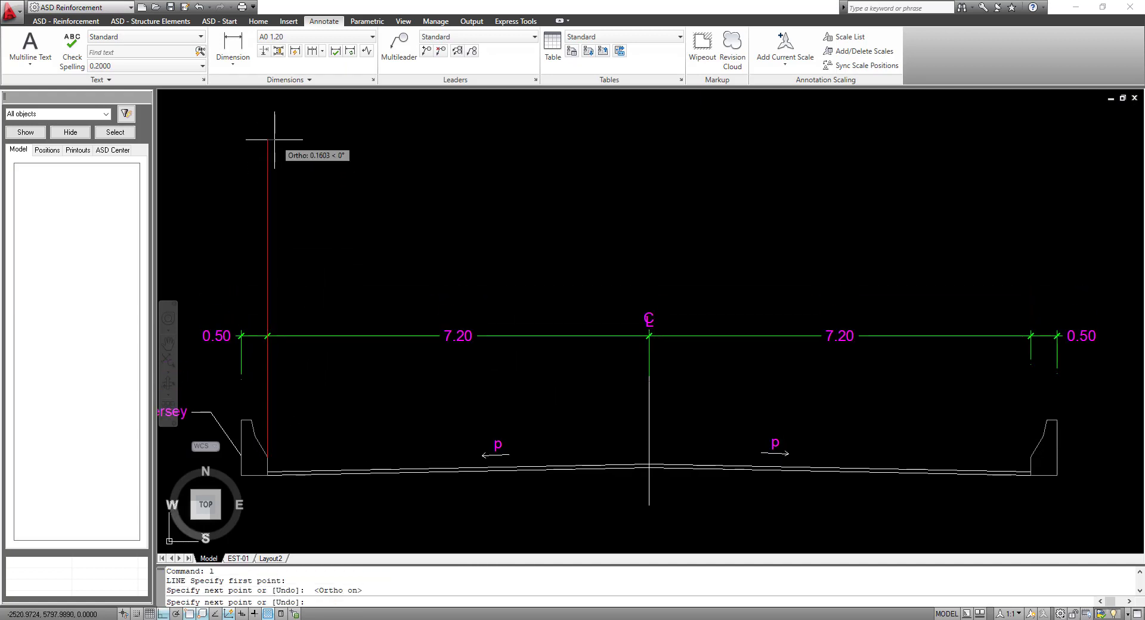
key(Escape)
Step: Copy the vertical line at the left barrier to the right at distances of 3.6 and 7.2
click(366, 219)
click(254, 196)
right_click(406, 166)
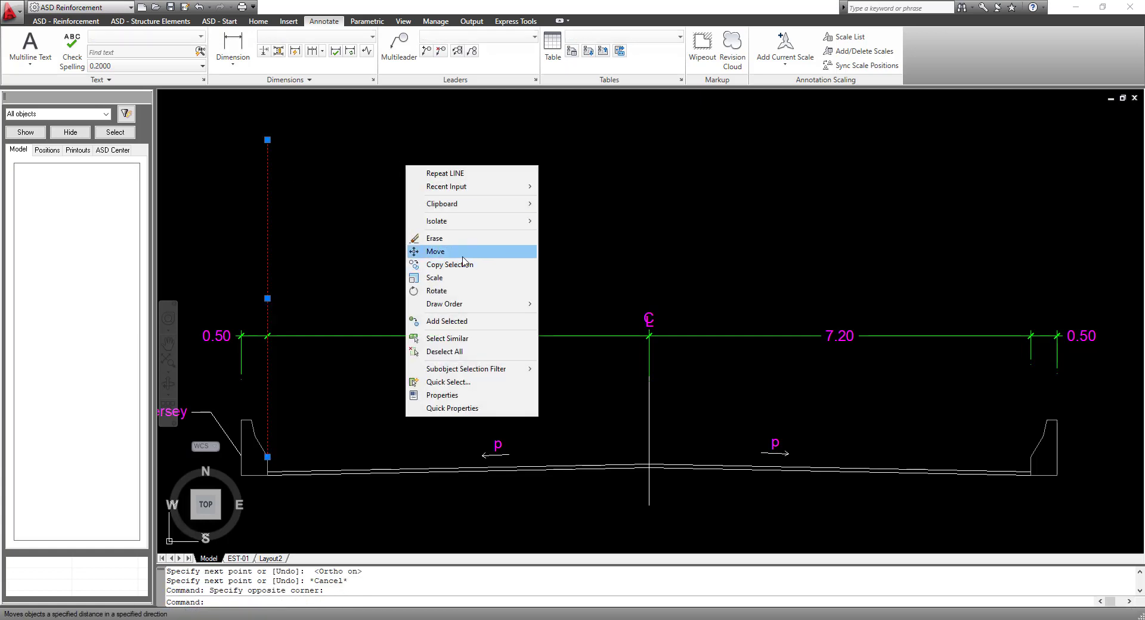
click(450, 264)
click(368, 196)
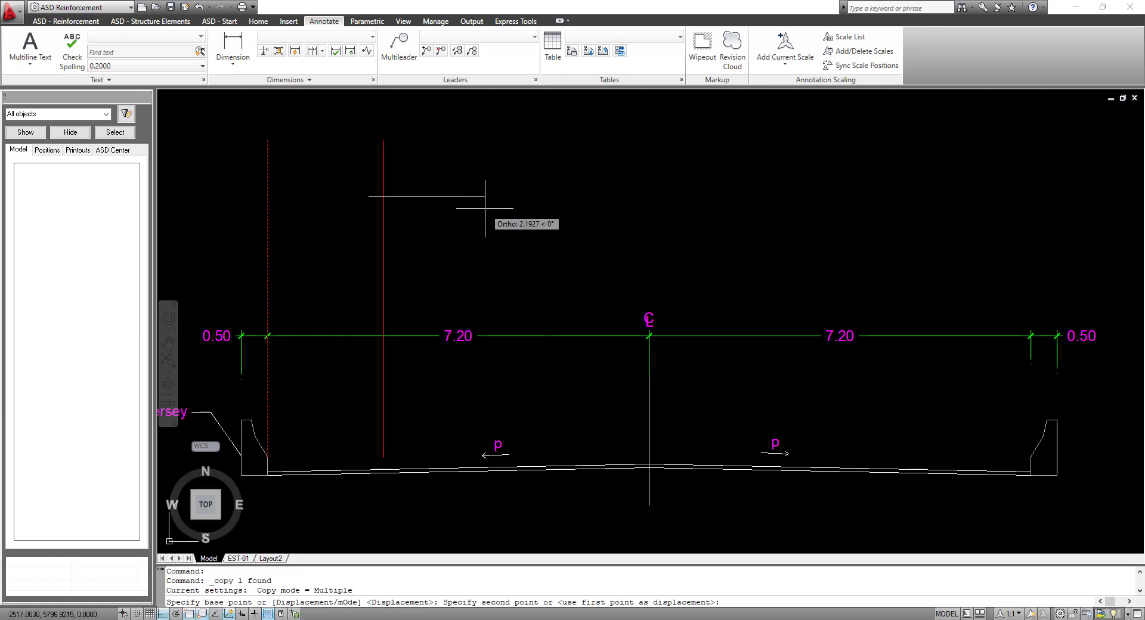
text(3.6)
key(Return)
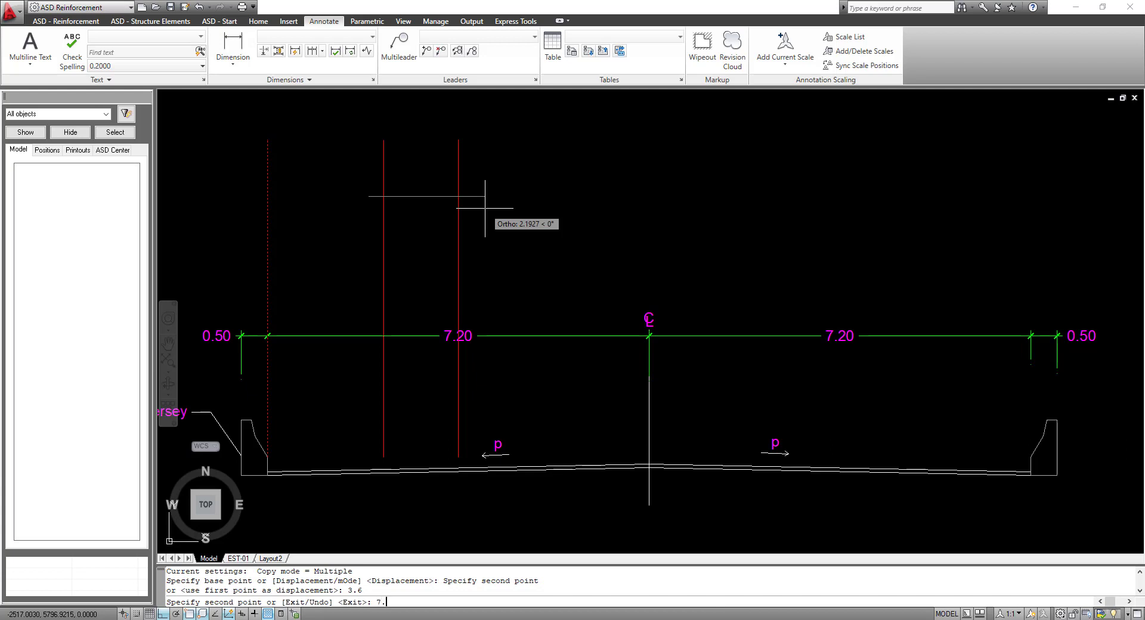
text(7.2)
key(Return)
key(Escape)
Step: Copy the two new lane lines into the right half, using the top of the leftmost line as base and the centreline as destination
click(712, 173)
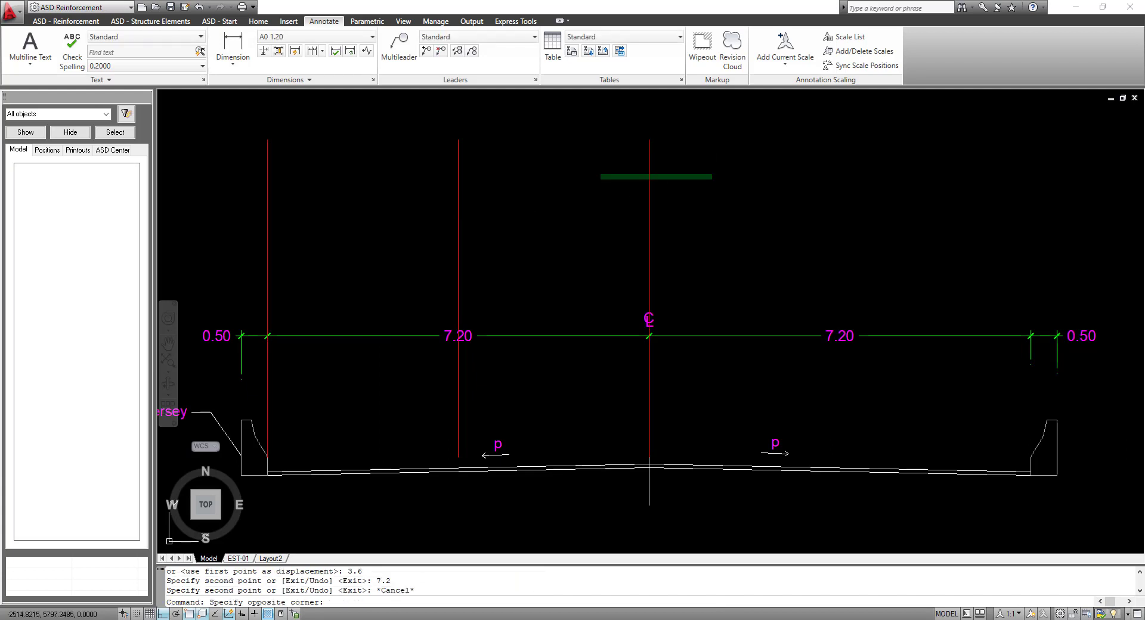
click(424, 181)
right_click(587, 185)
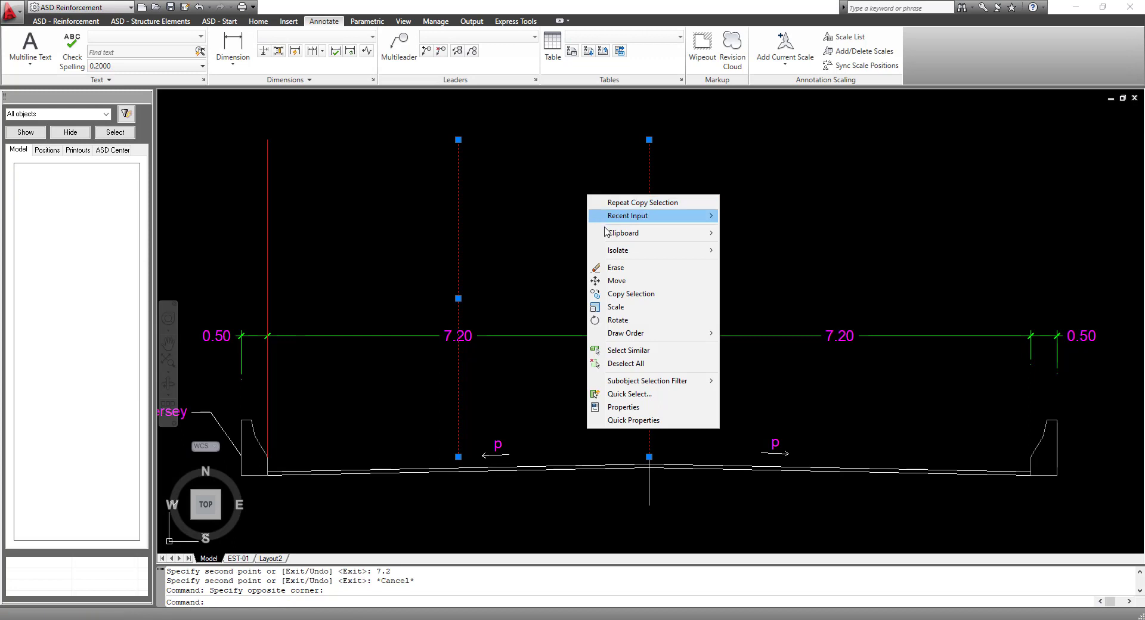
click(626, 295)
click(267, 140)
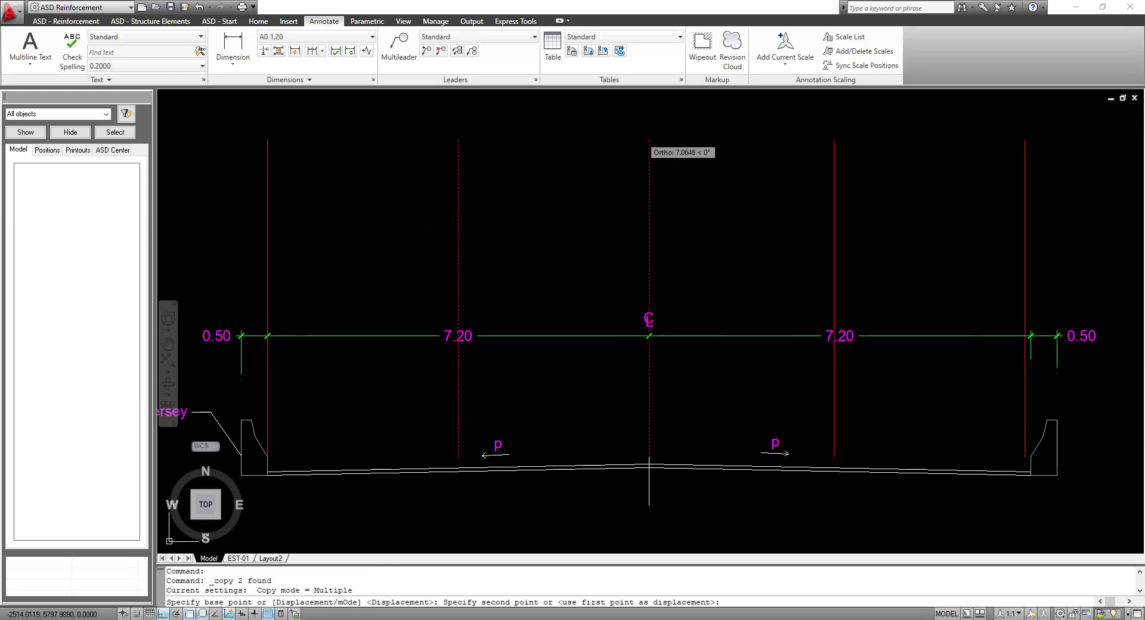
click(648, 140)
key(Escape)
scroll(656, 191, down, 2)
middle_drag(677, 238, 631, 264)
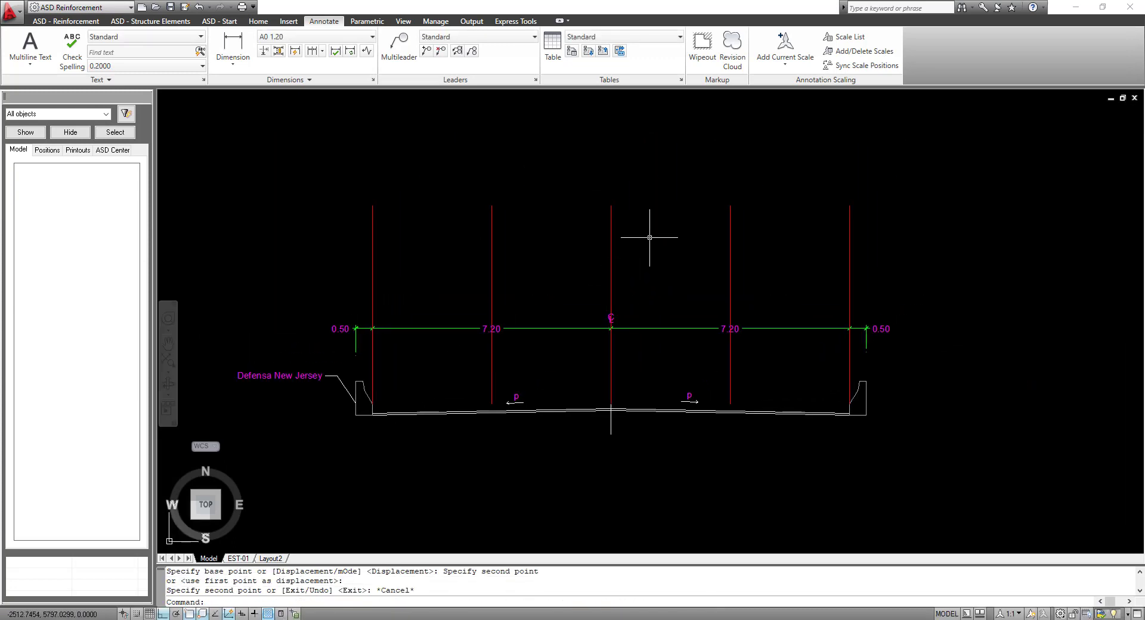
Step: Copy the left slope label "p", with Ortho off, to the upper part of the leftmost lane
scroll(505, 394, up, 2)
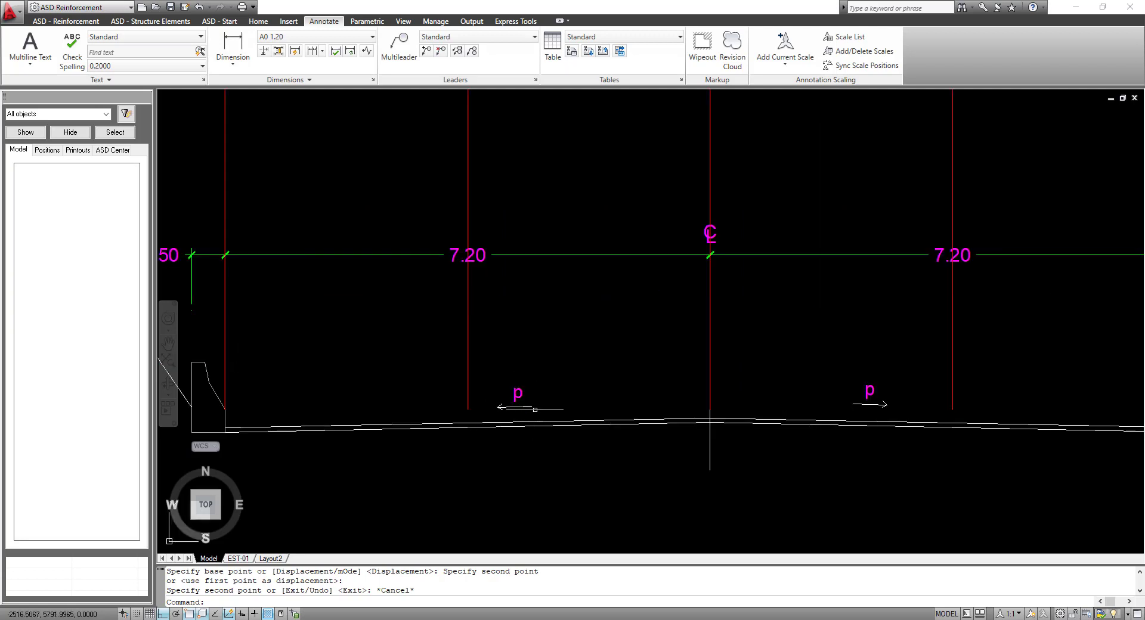
click(520, 396)
click(513, 395)
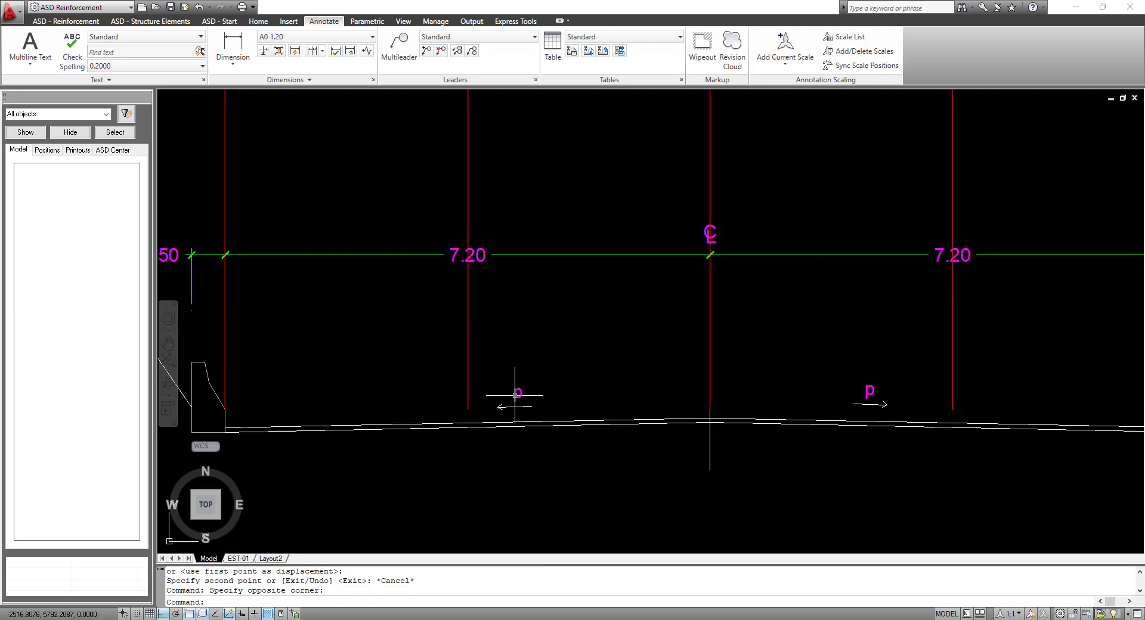
click(518, 393)
click(516, 393)
right_click(561, 357)
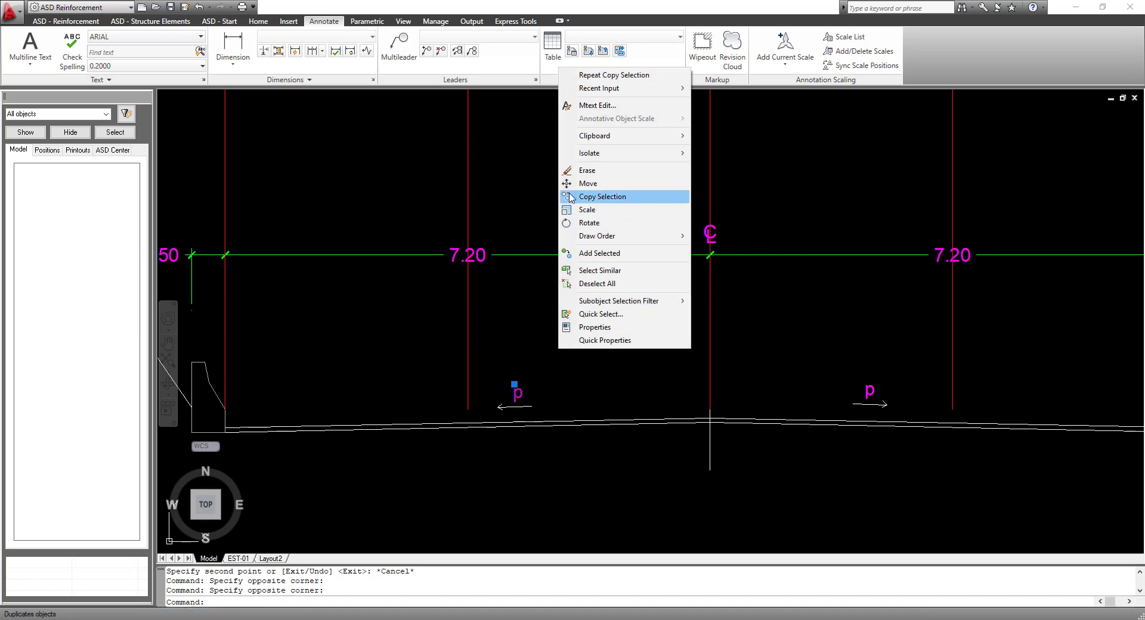
click(590, 197)
click(498, 406)
scroll(496, 405, down, 3)
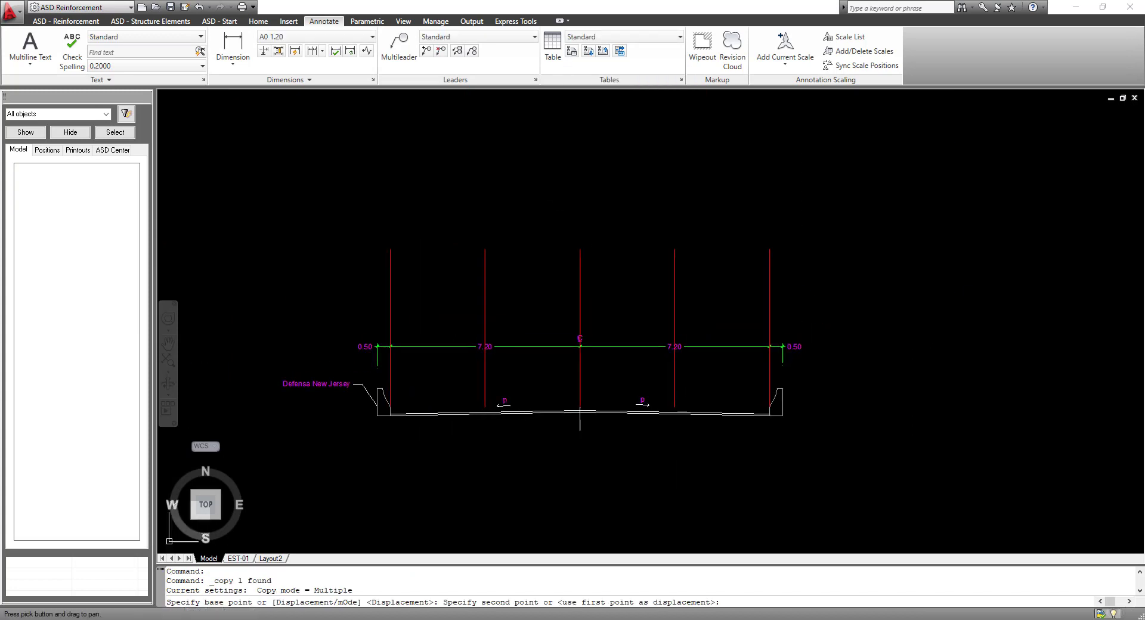
key(F8)
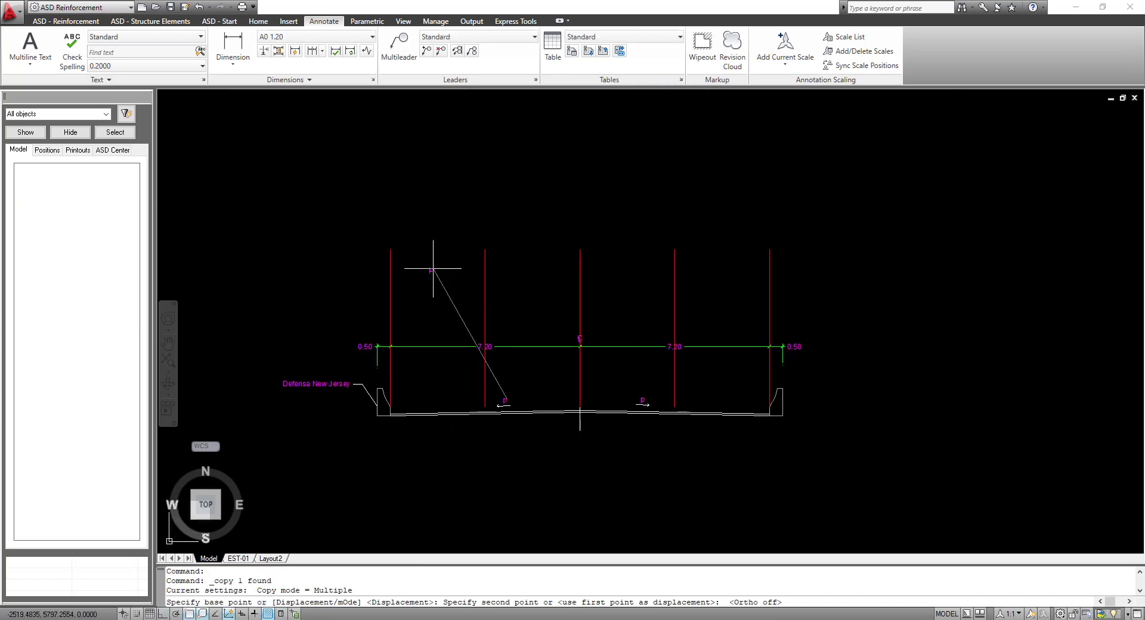
scroll(438, 250, up, 3)
click(411, 245)
key(Escape)
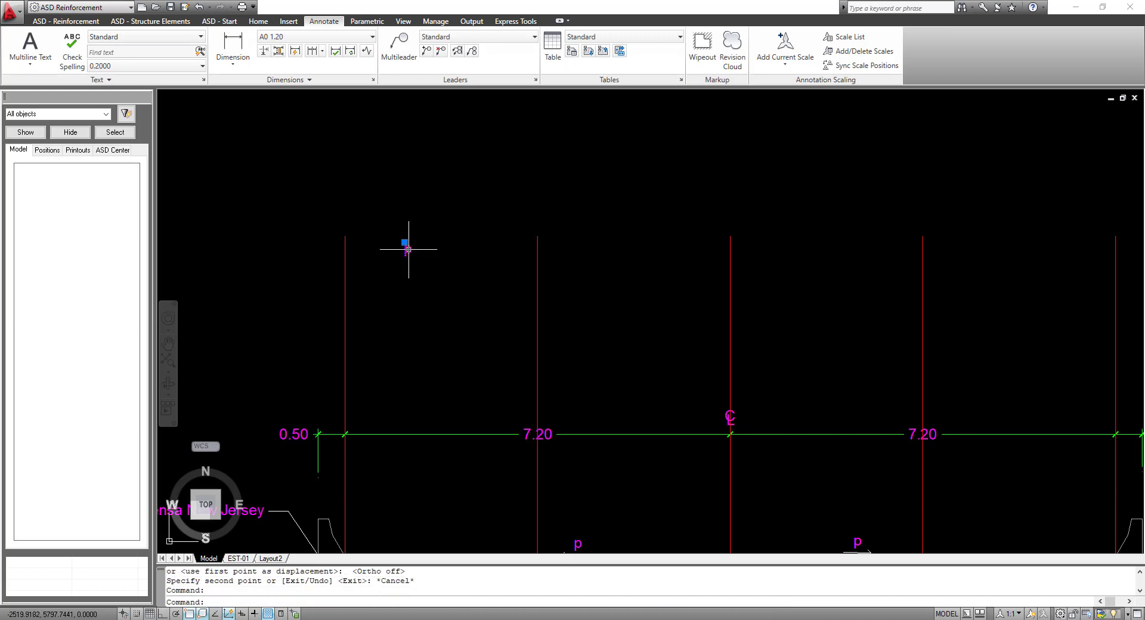
Step: Change the copied label's text to "CARRIL 01" and widen its text frame to fit, saving the changes
double_click(408, 250)
drag(411, 250, 395, 251)
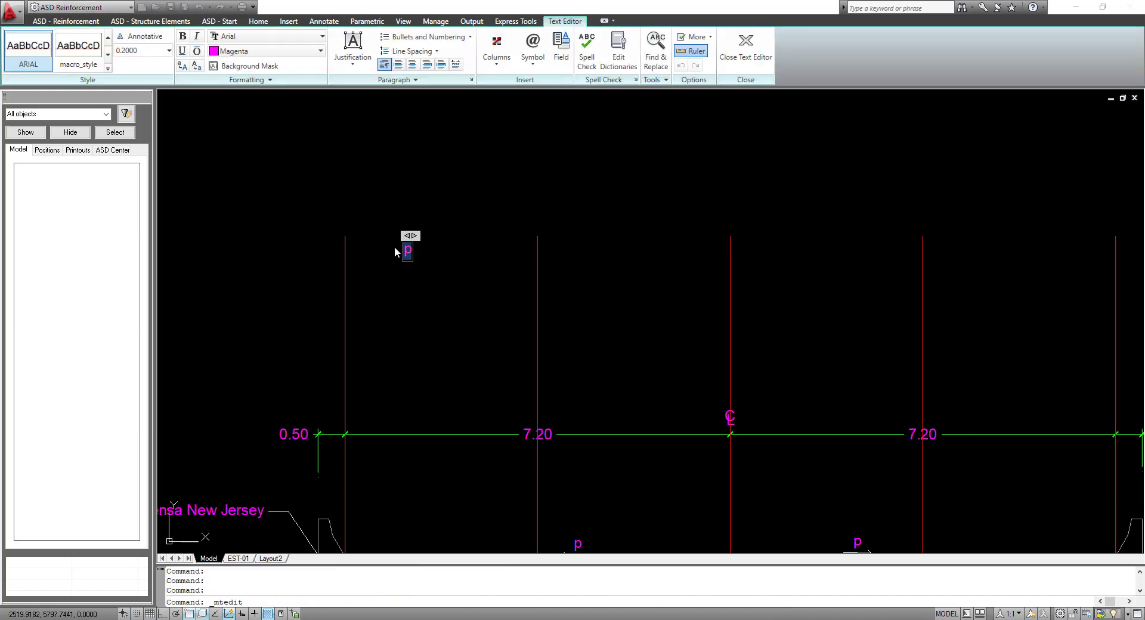
text(CARRIL 01)
key(Escape)
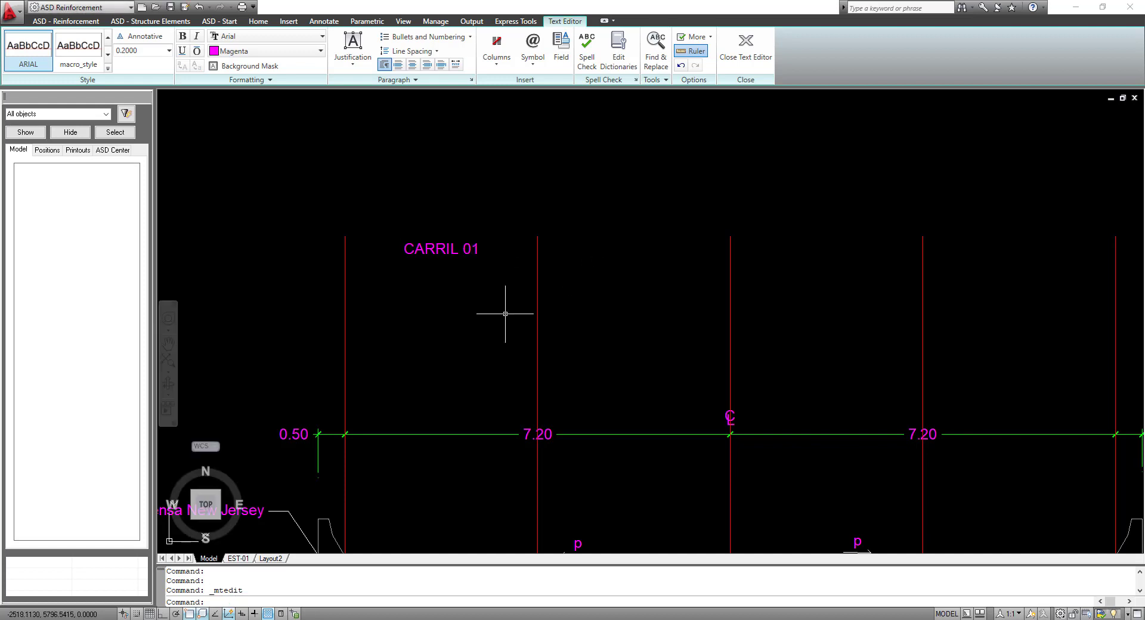
click(458, 271)
click(425, 233)
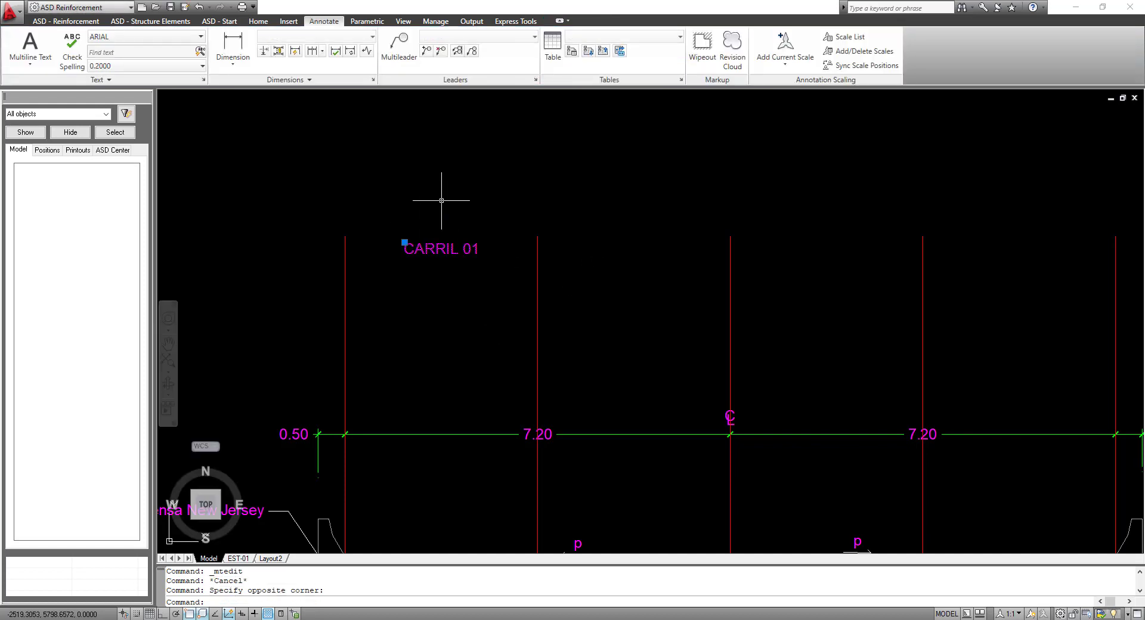
double_click(429, 248)
drag(416, 236, 501, 233)
key(Escape)
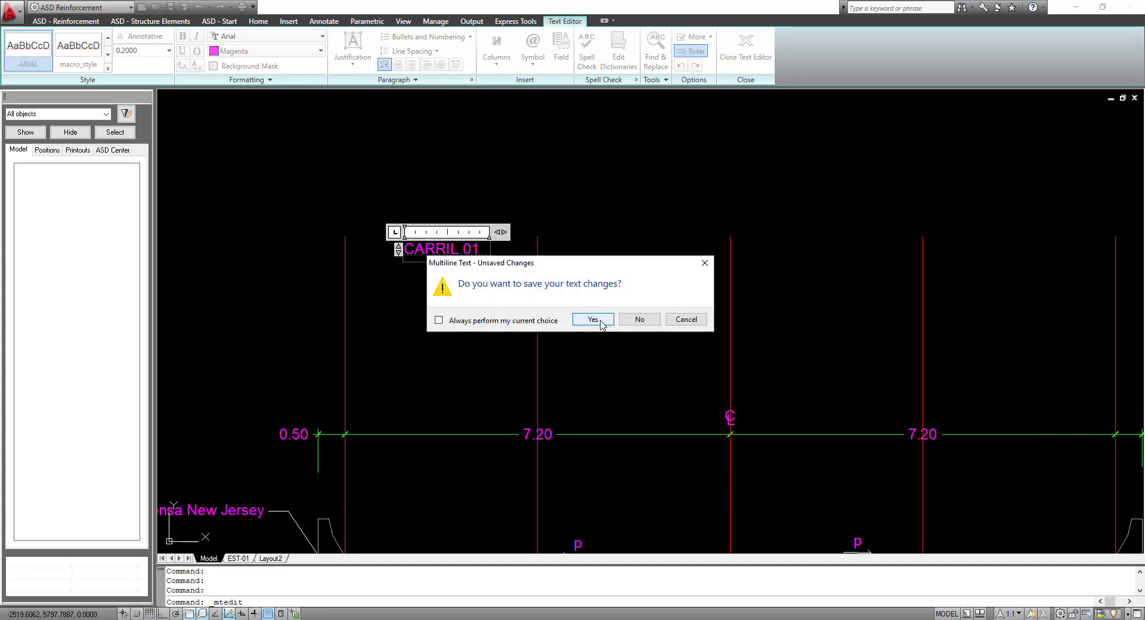
click(594, 319)
Step: Copy the "CARRIL 01" label horizontally, with Ortho on, into each of the other three lanes
click(429, 249)
right_click(402, 189)
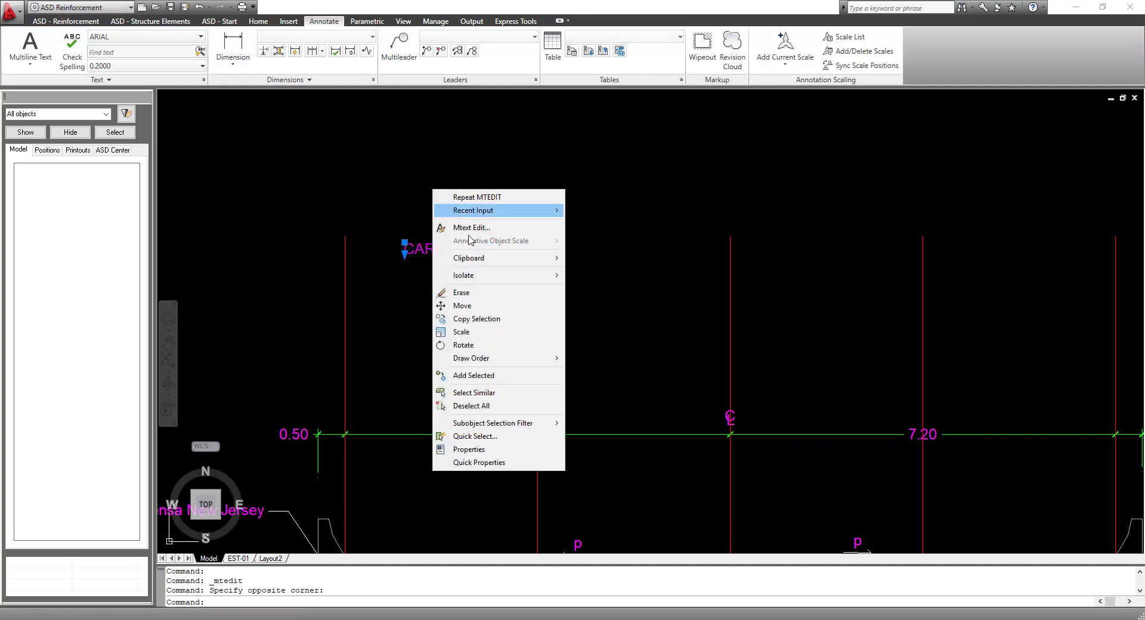
click(456, 319)
click(406, 340)
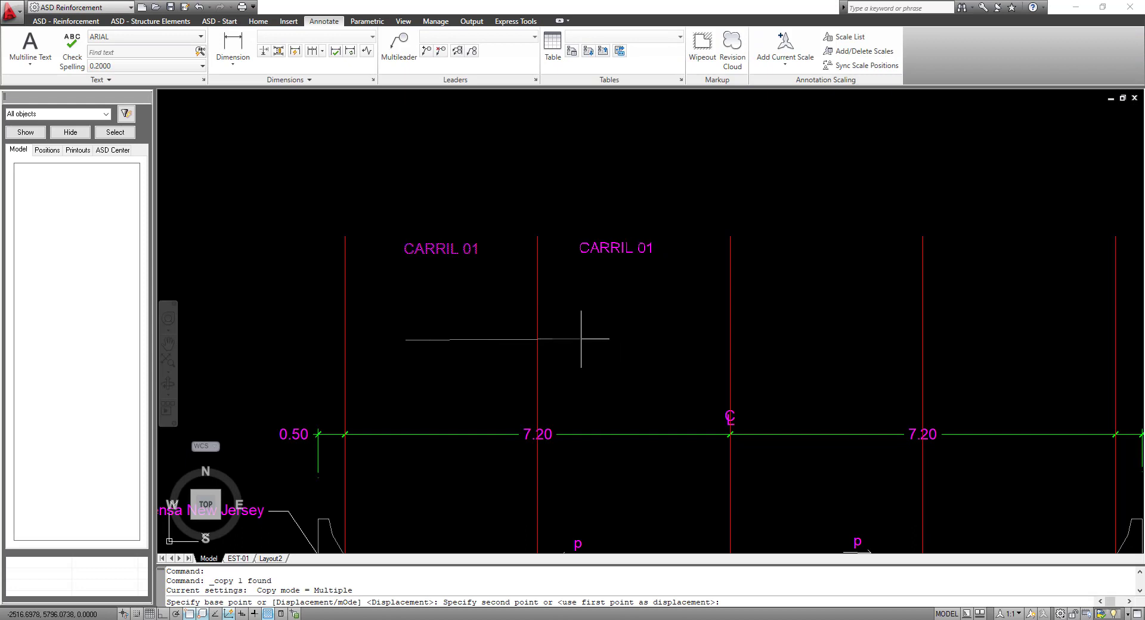
key(F8)
click(592, 339)
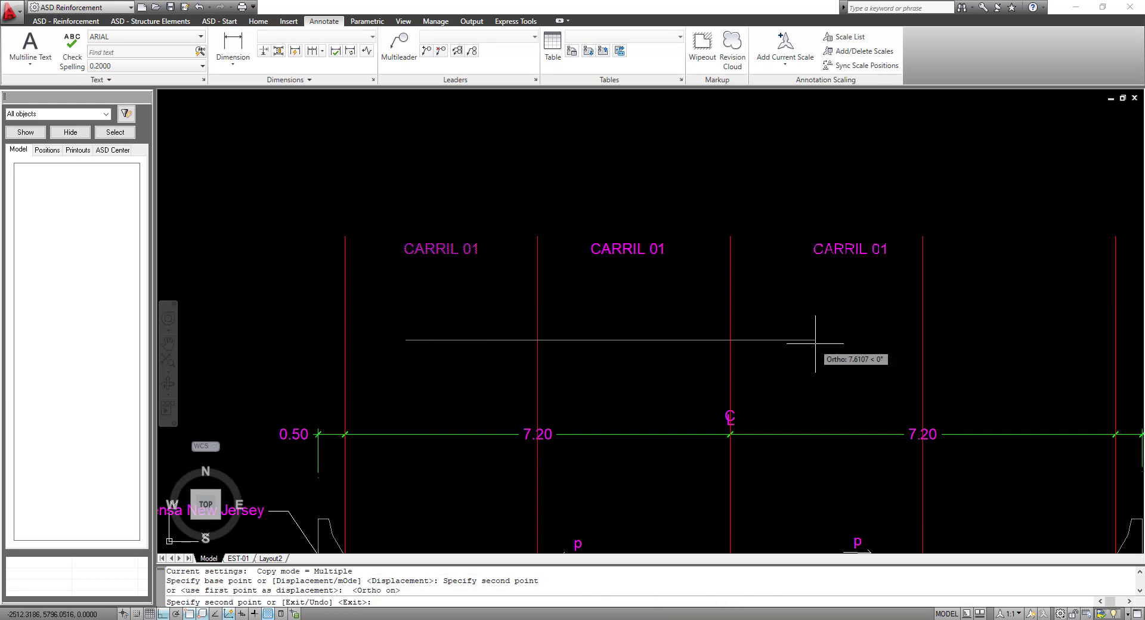
click(799, 338)
click(991, 340)
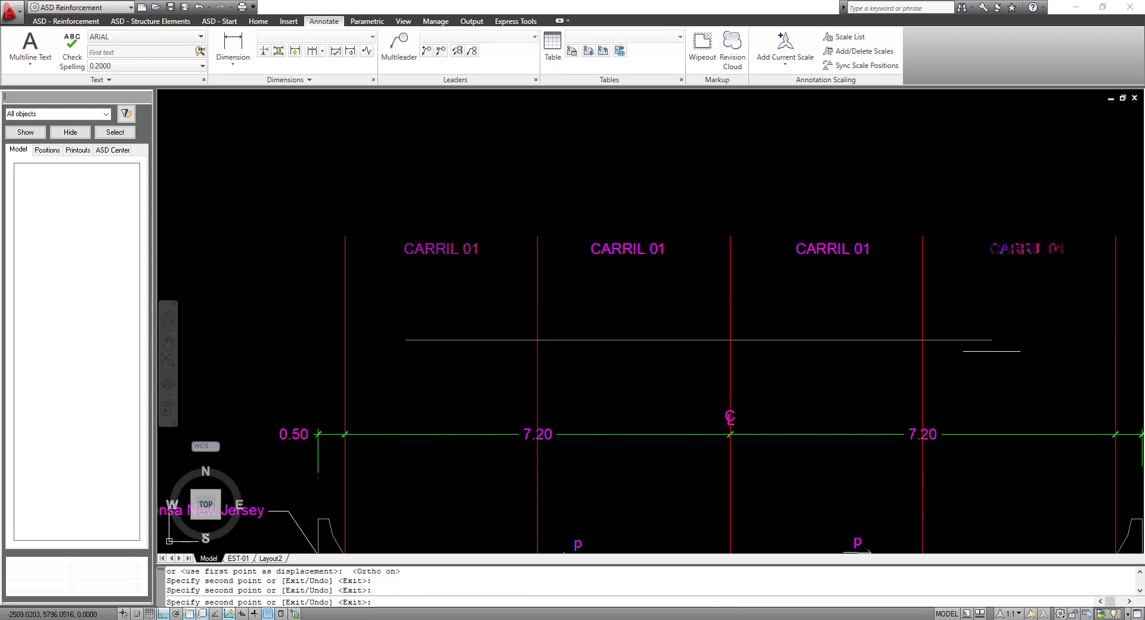
key(Escape)
Step: Renumber the three copied lane labels from left to right as "CARRIL 02", "CARRIL 03" and "CARRIL 04"
double_click(661, 247)
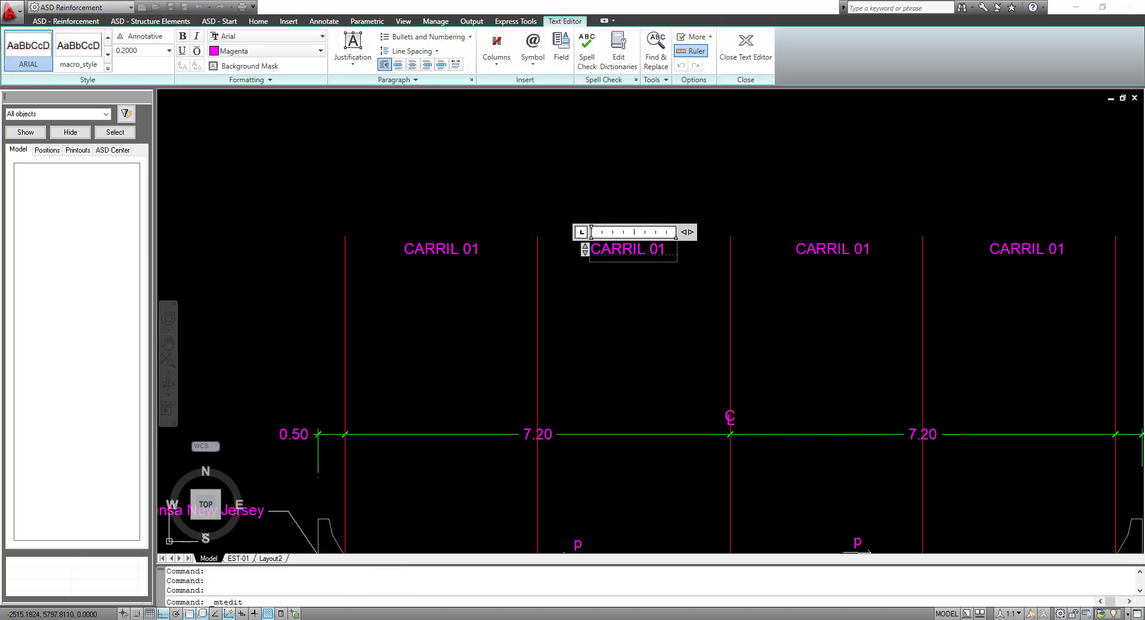
click(818, 214)
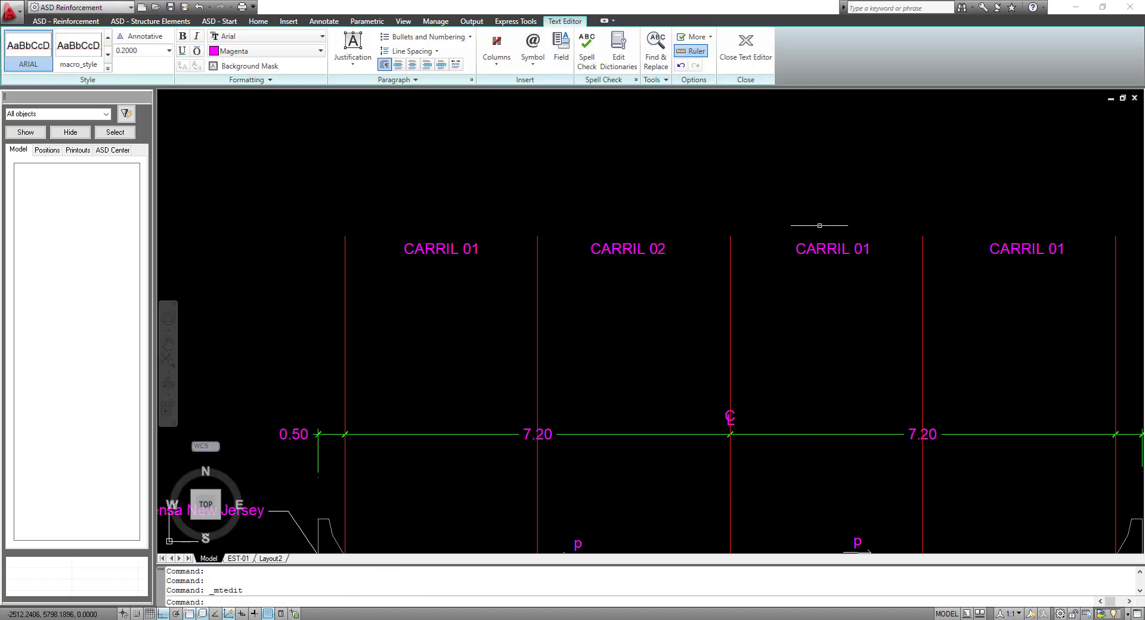
double_click(868, 249)
key(shift+Left)
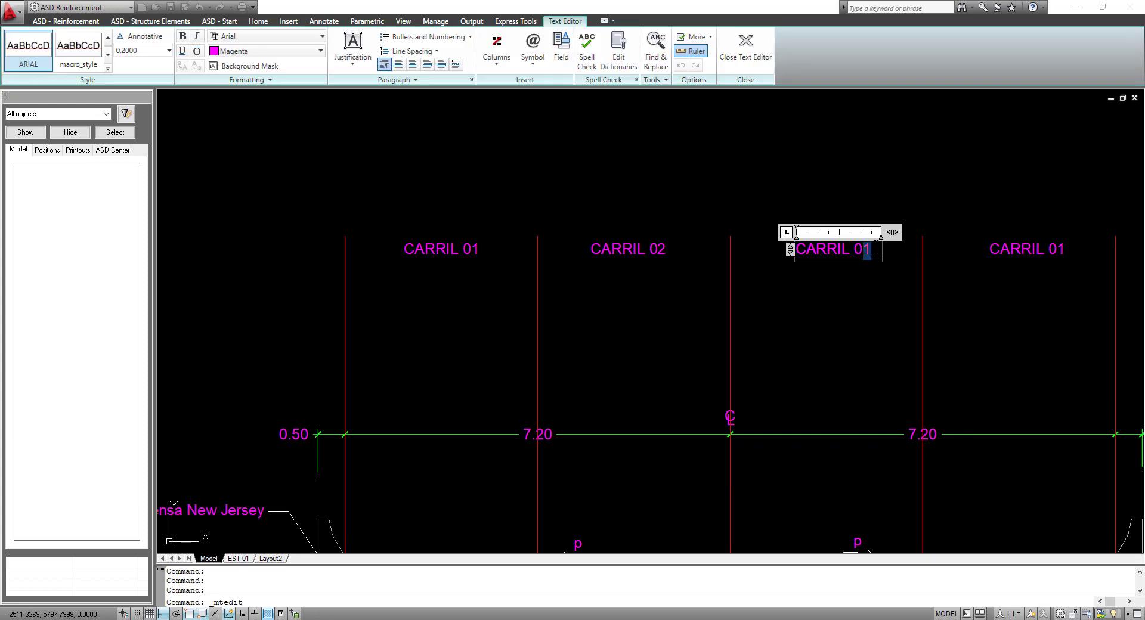
text(3)
click(978, 262)
double_click(1057, 249)
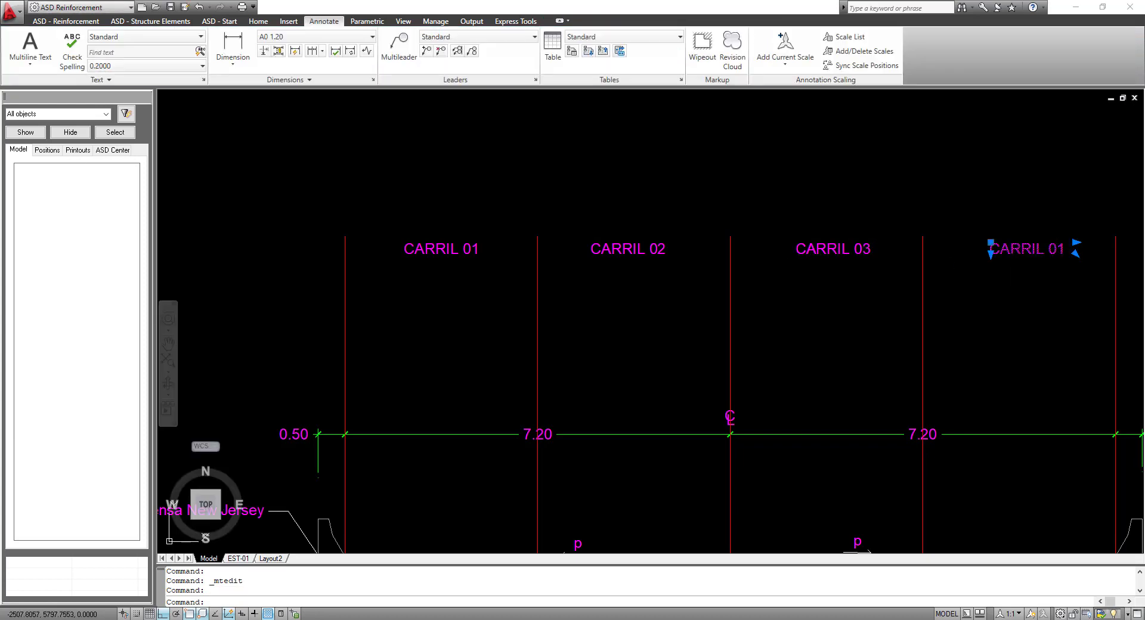
key(shift+Left)
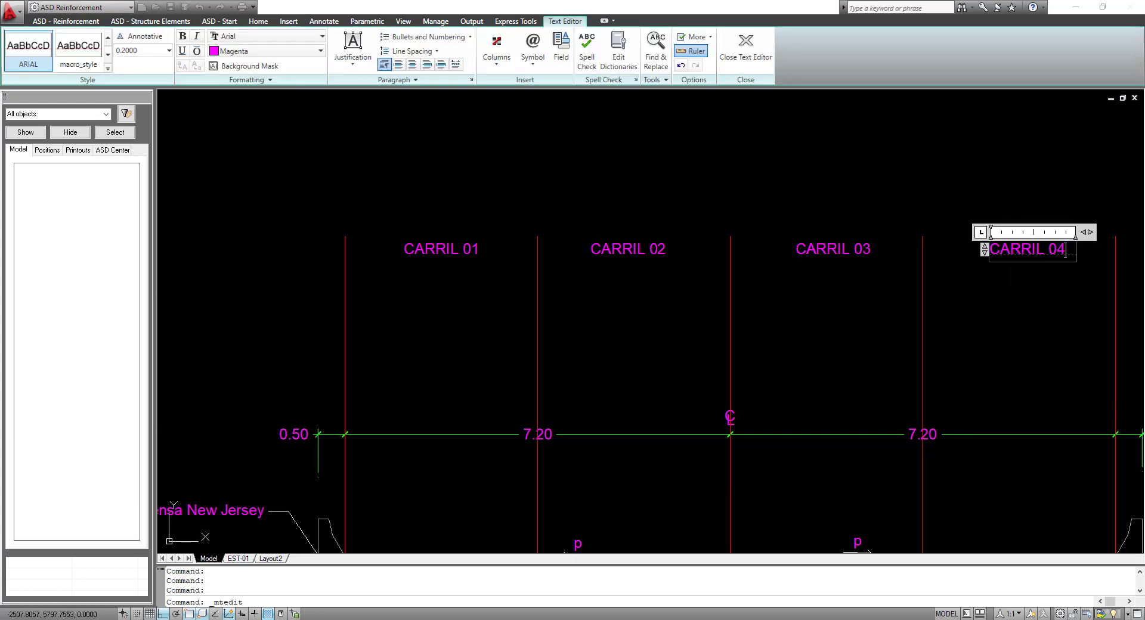
click(900, 238)
key(Escape)
Step: Draw a horizontal line from the lower end of the centreline leftwards, ending beyond the left barrier
scroll(776, 231, down, 4)
middle_drag(776, 233, 627, 251)
scroll(627, 316, up, 3)
scroll(626, 316, down, 2)
mouse_move(626, 315)
middle_down()
mouse_move(657, 293)
mouse_move(652, 309)
middle_up()
scroll(643, 353, up, 2)
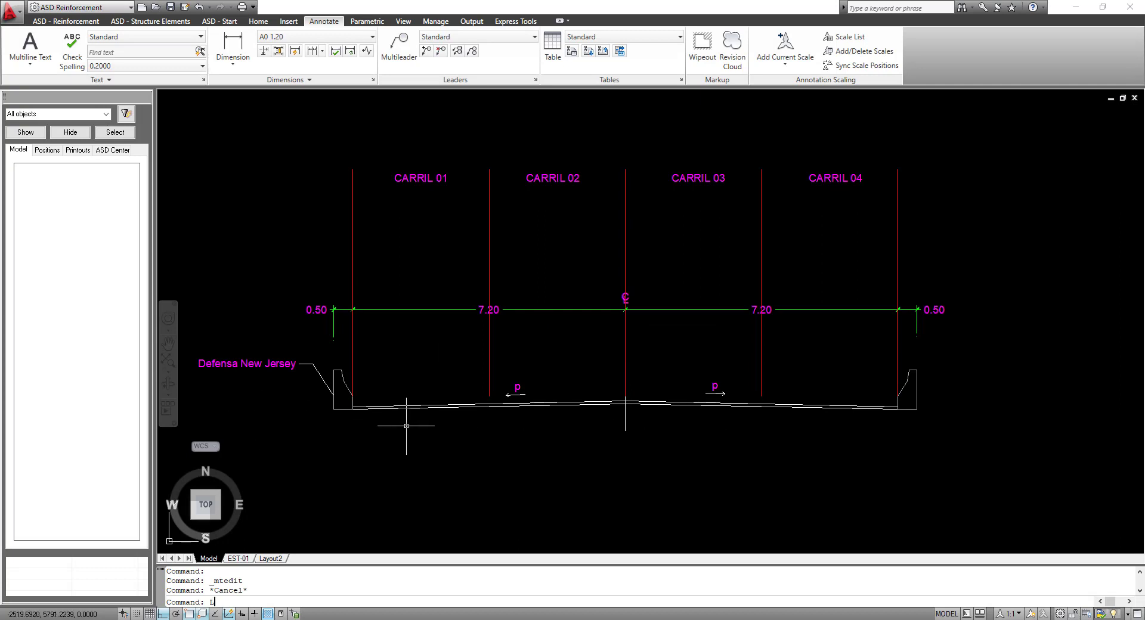
key(Return)
click(625, 430)
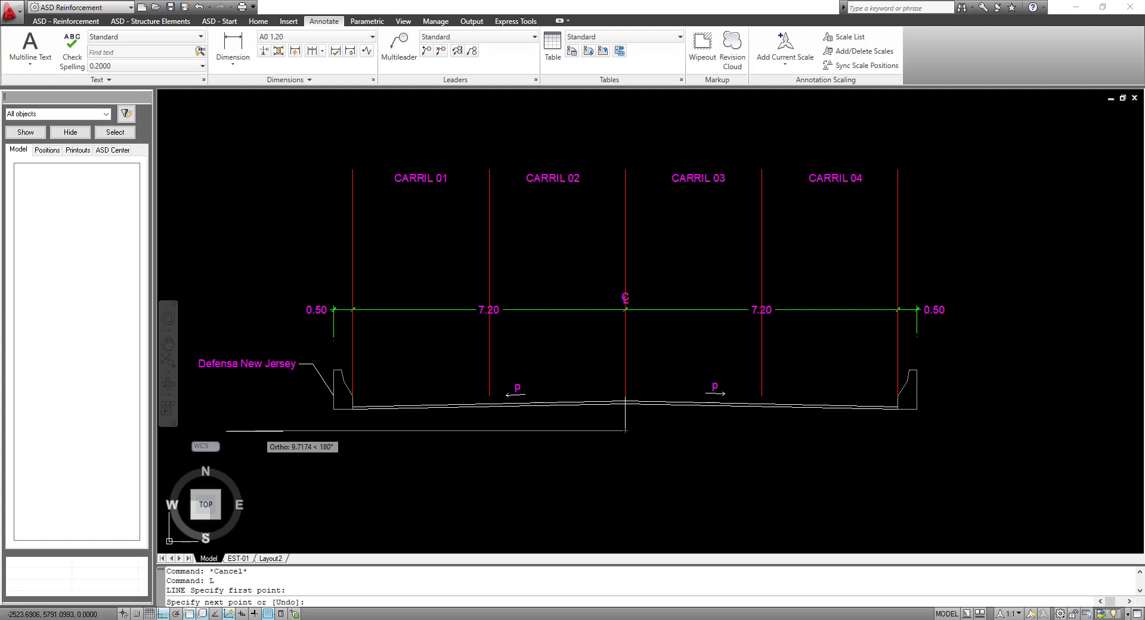
click(244, 431)
key(Escape)
Step: Copy the "CARRIL 01" label, with Ortho off, to just above the outer end of the horizontal line below the deck
middle_drag(410, 387, 520, 382)
click(528, 171)
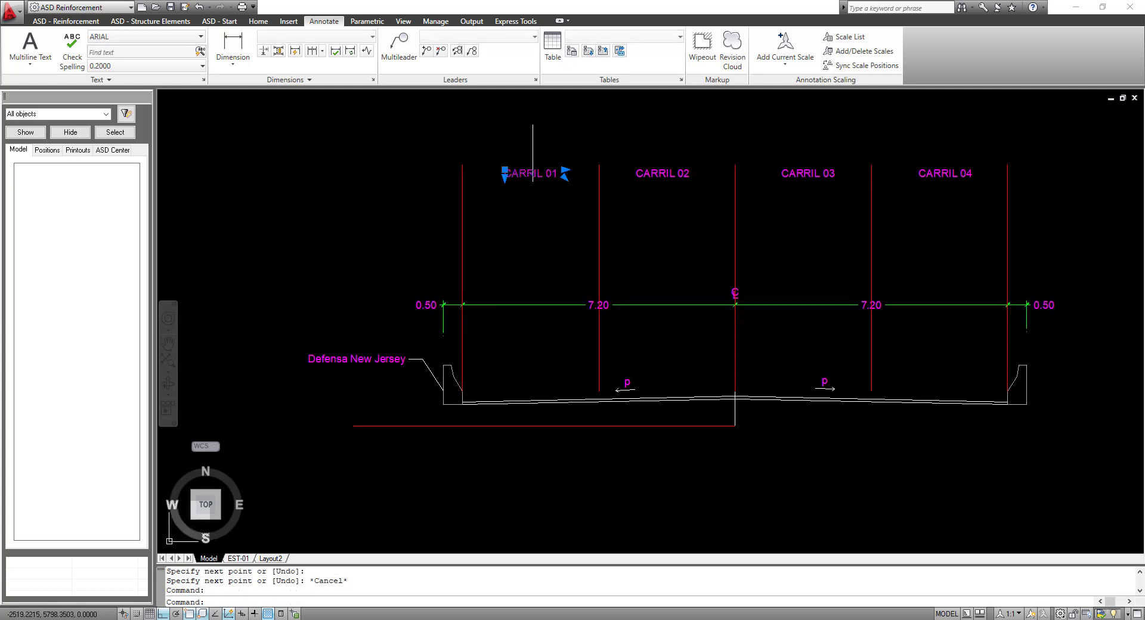
right_click(532, 124)
click(579, 268)
click(540, 165)
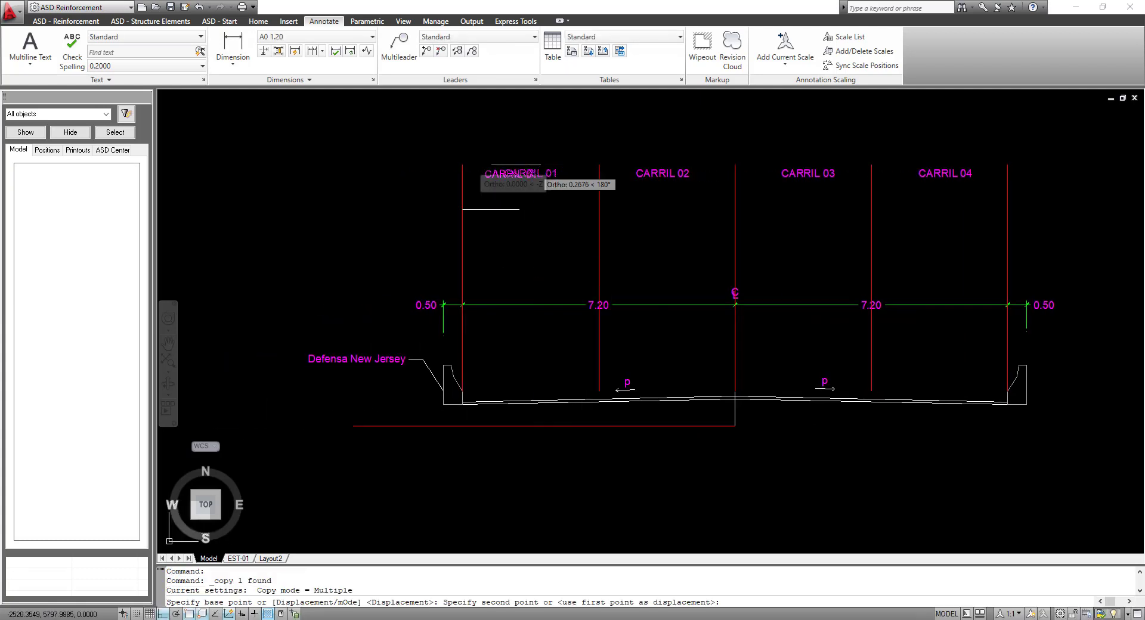
key(F8)
scroll(336, 408, up, 3)
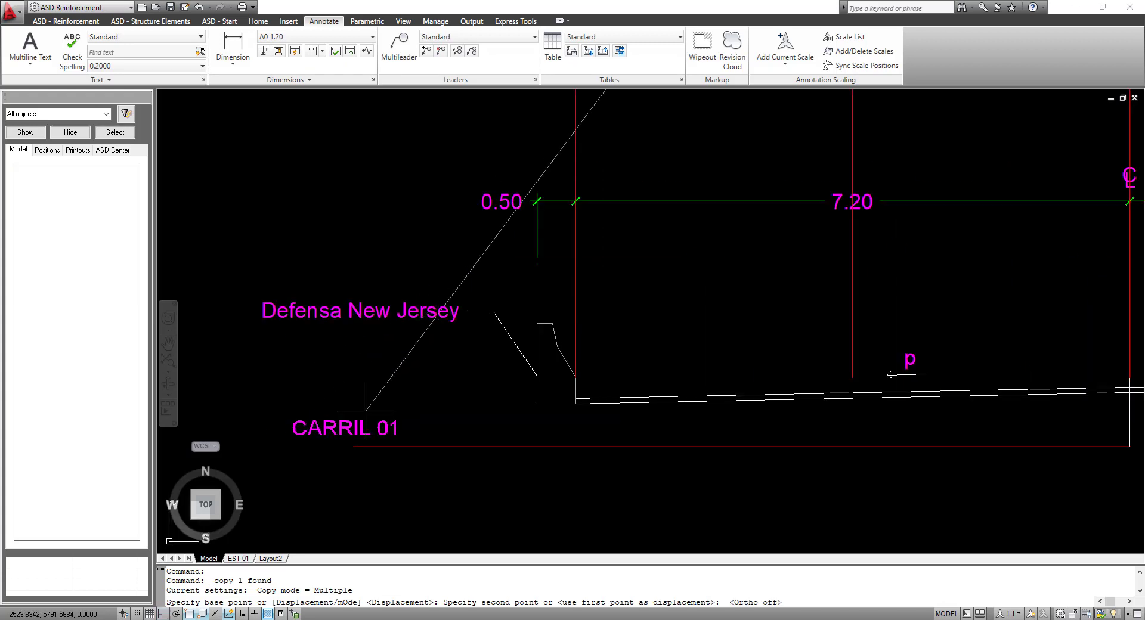
click(361, 411)
key(Escape)
Step: Change the text of the label copied beside the left barrier to "PROG+0.00m" and save it
click(358, 417)
click(333, 429)
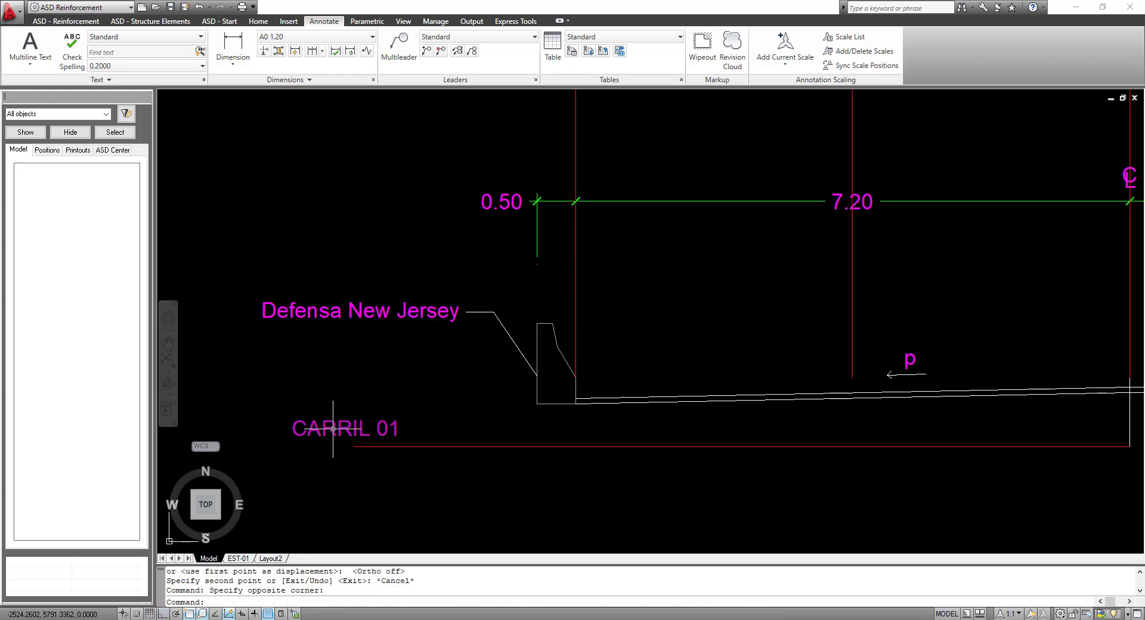
double_click(309, 424)
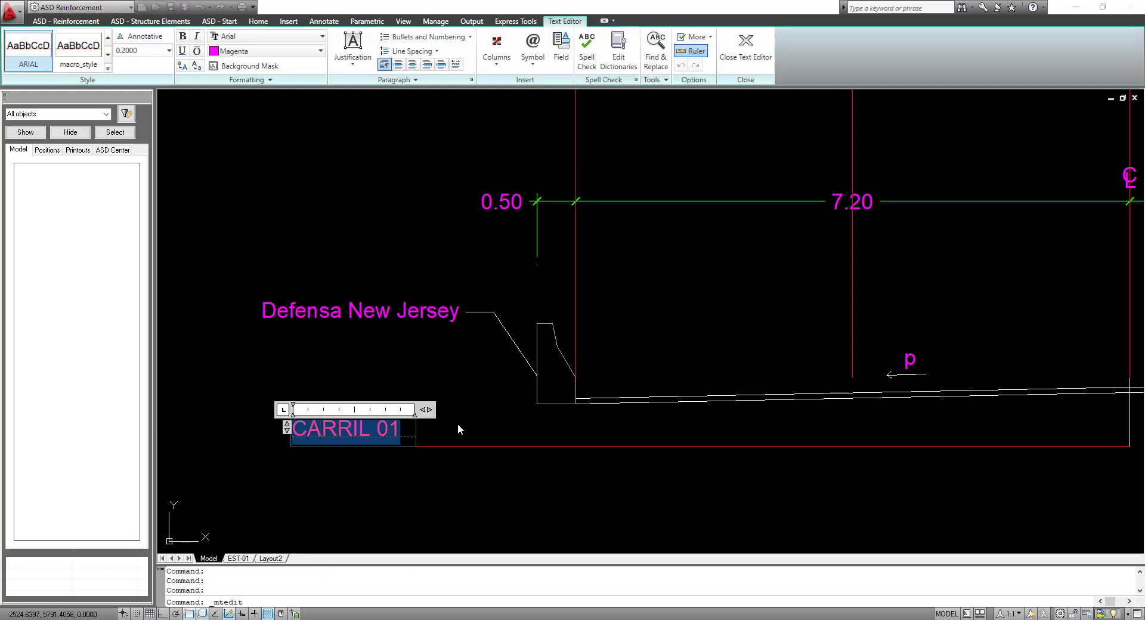
text(PORC)
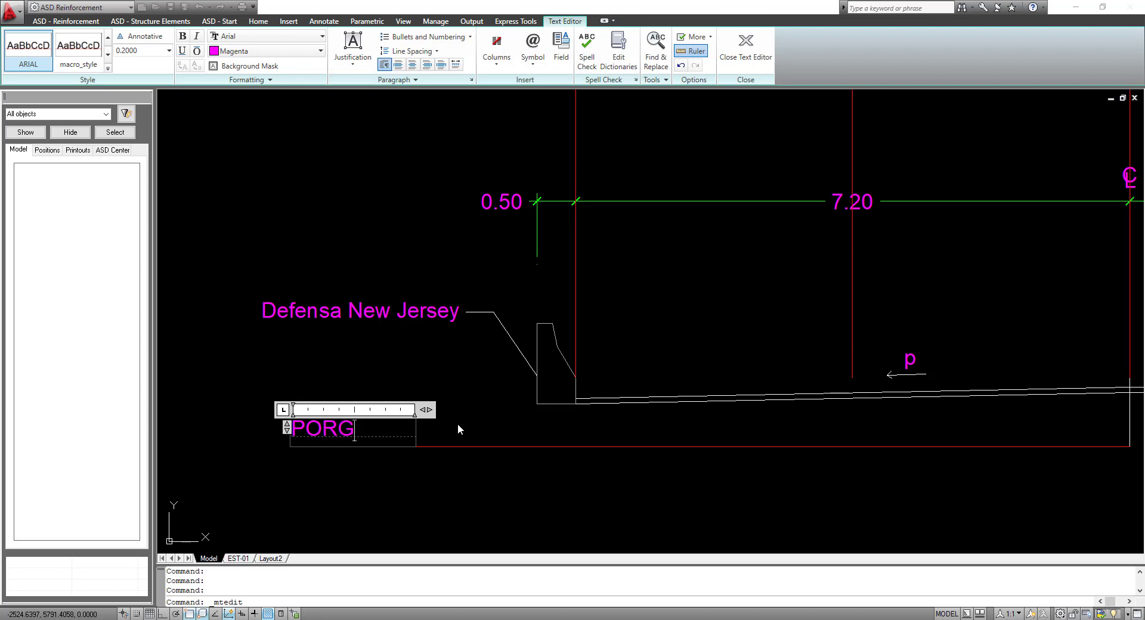
key(BackSpace)
key(BackSpace)
key(BackSpace)
key(BackSpace)
text(PROG+0.)
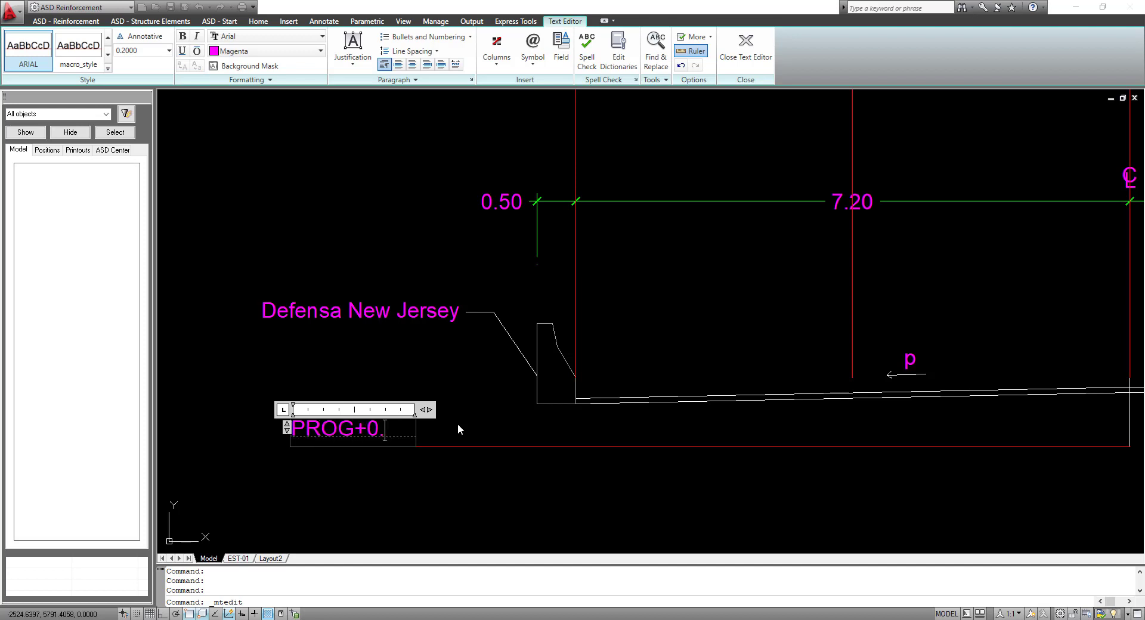
text(00m)
key(Escape)
Step: Stretch the upper end of the white centreline vertically, with Ortho on, to well above the lane labels
scroll(639, 331, down, 5)
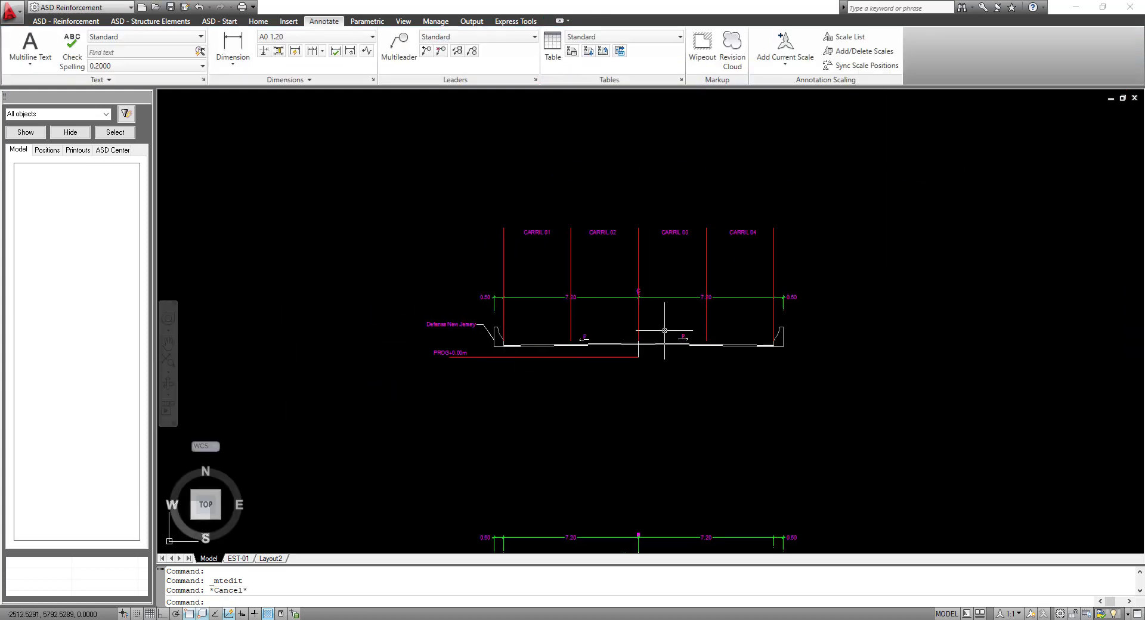
scroll(608, 320, up, 3)
mouse_move(609, 320)
middle_down()
mouse_move(619, 365)
mouse_move(652, 351)
middle_up()
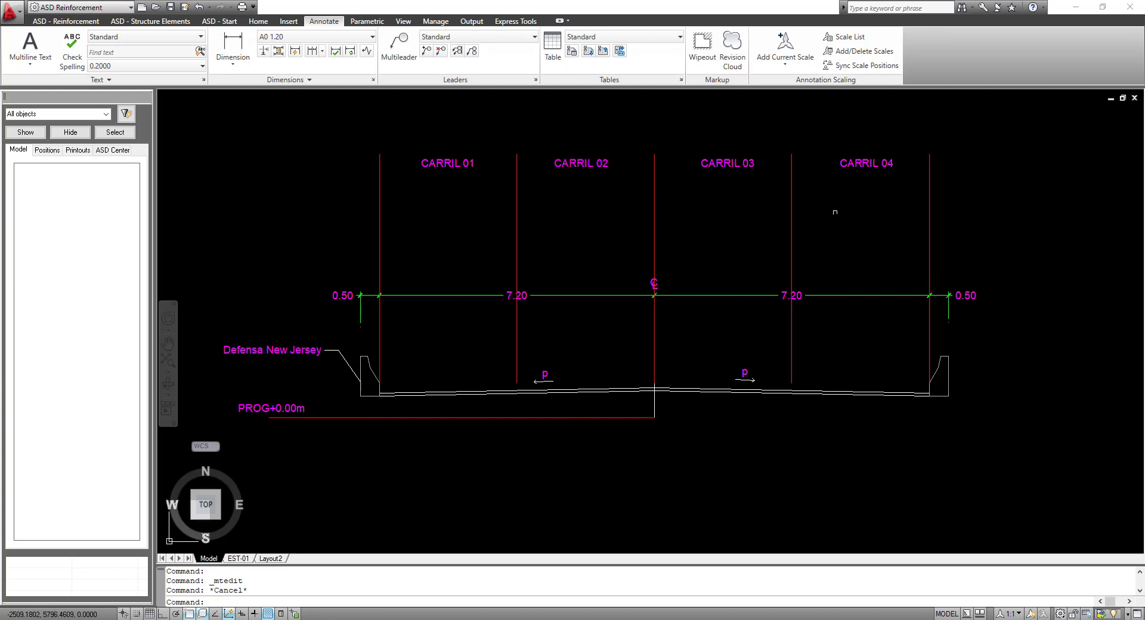
scroll(620, 451, up, 2)
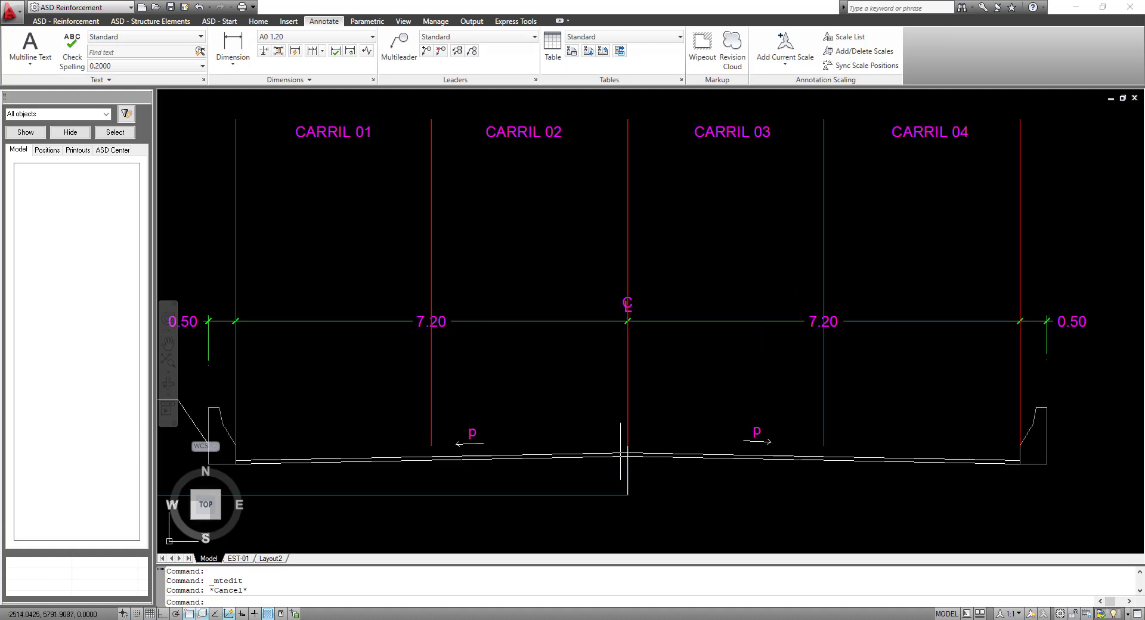
scroll(621, 453, up, 3)
click(634, 489)
scroll(609, 483, down, 4)
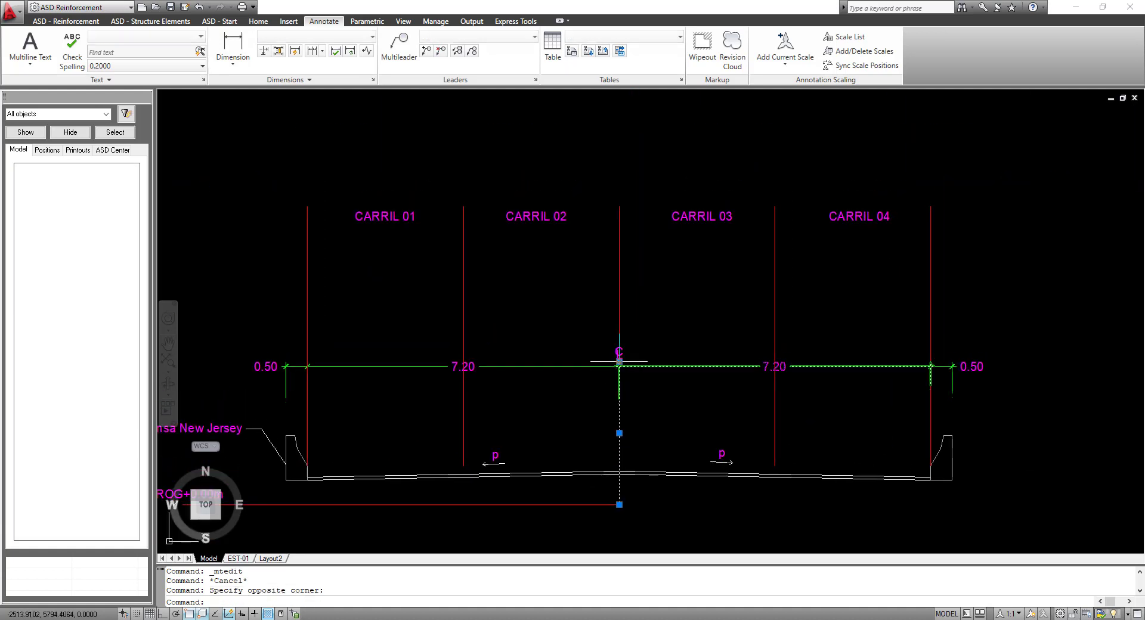
click(619, 362)
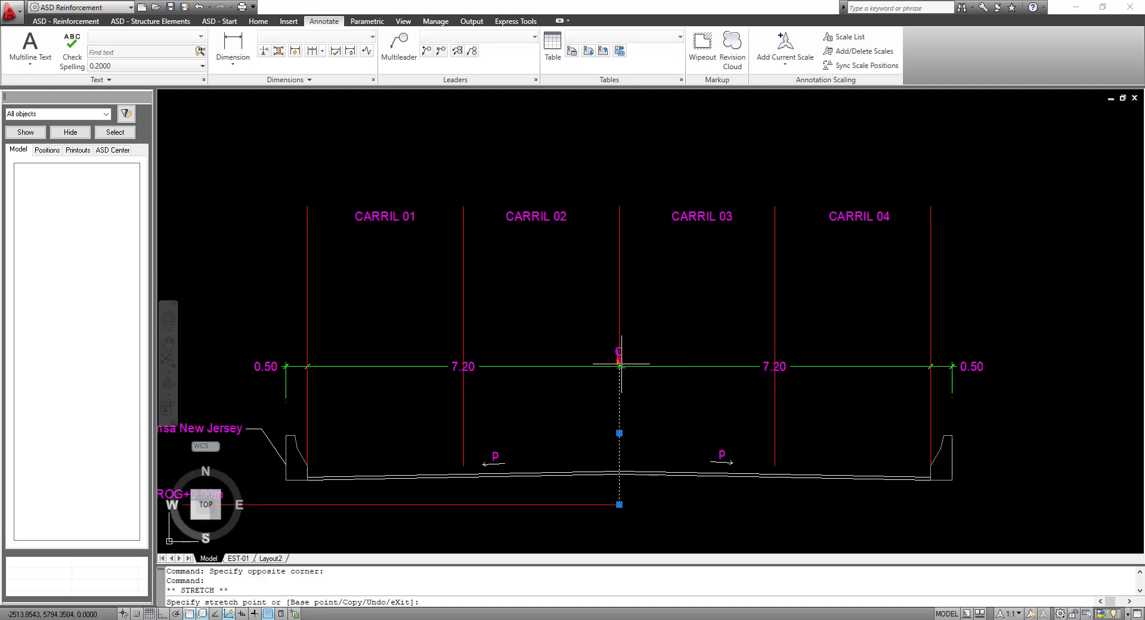
key(F8)
click(619, 139)
key(Escape)
Step: Move the centreline symbol straight up from the dimension line to just above the centreline's upper end
click(604, 381)
click(631, 327)
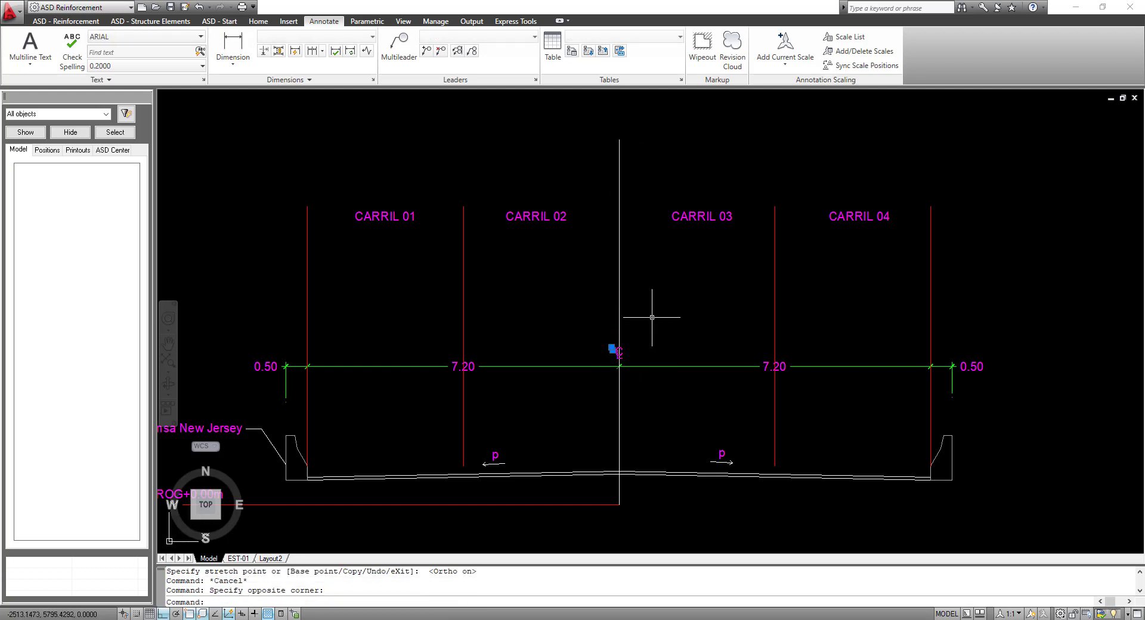
right_click(635, 320)
click(679, 412)
click(660, 325)
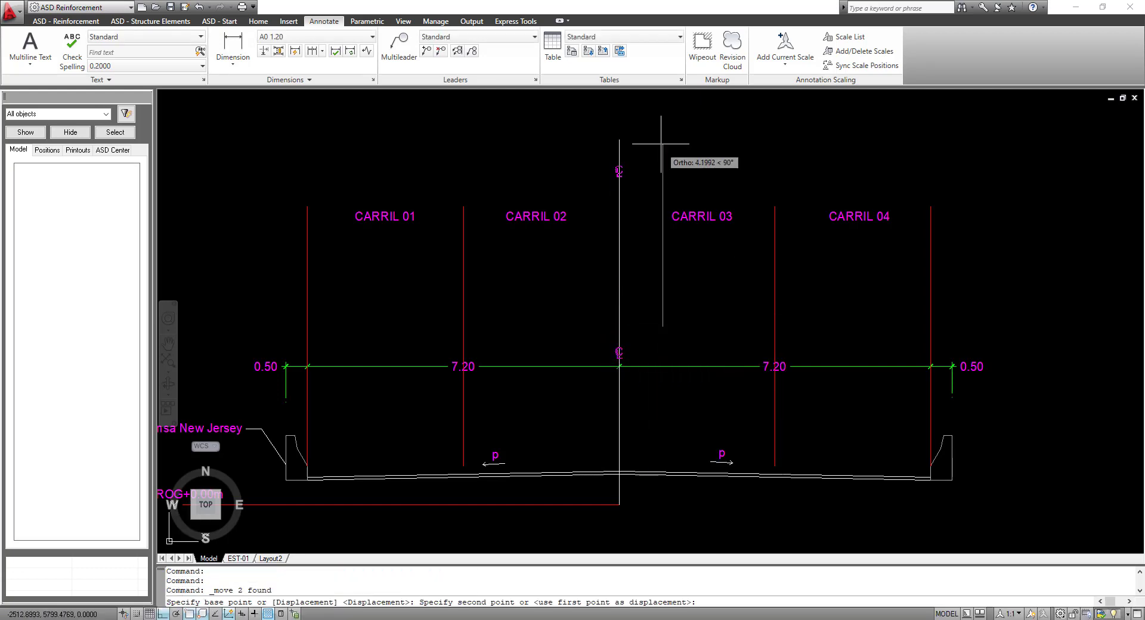
click(661, 96)
key(Escape)
Step: Copy the "CARRIL 02" label straight up, placing the copy above the lane labels
middle_drag(634, 159, 633, 173)
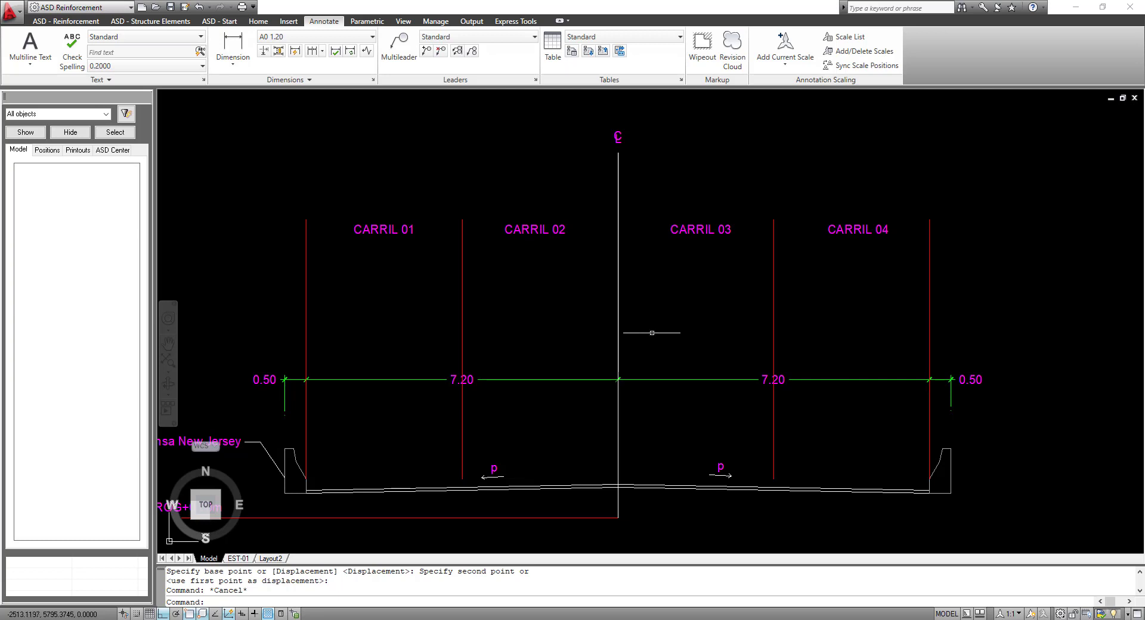
click(558, 228)
right_click(529, 184)
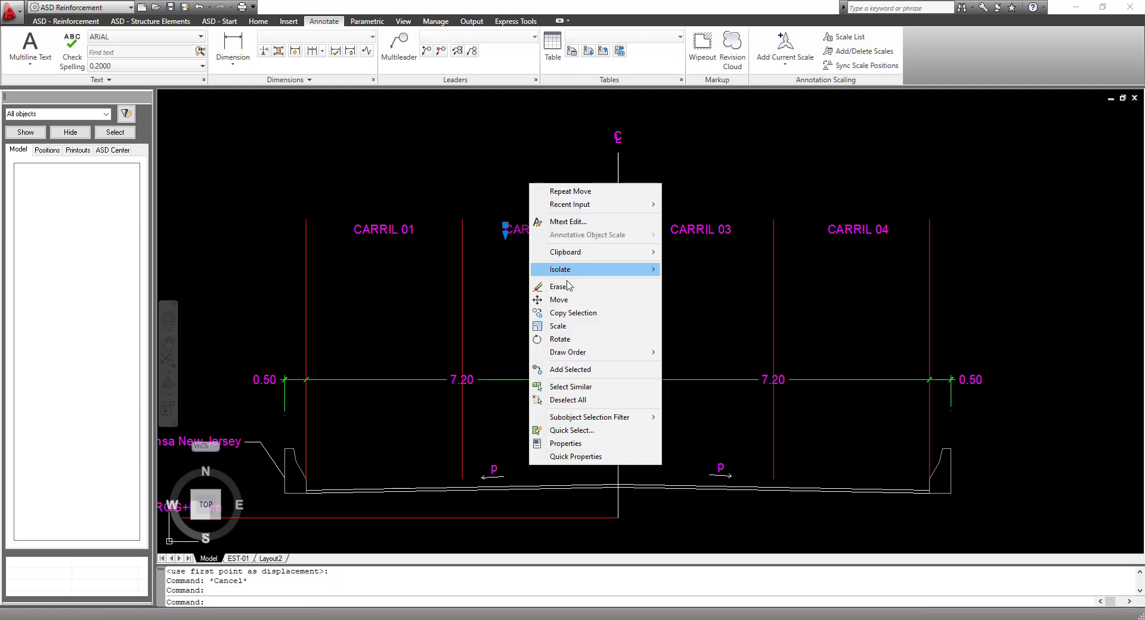
click(569, 313)
click(567, 310)
click(568, 245)
key(Escape)
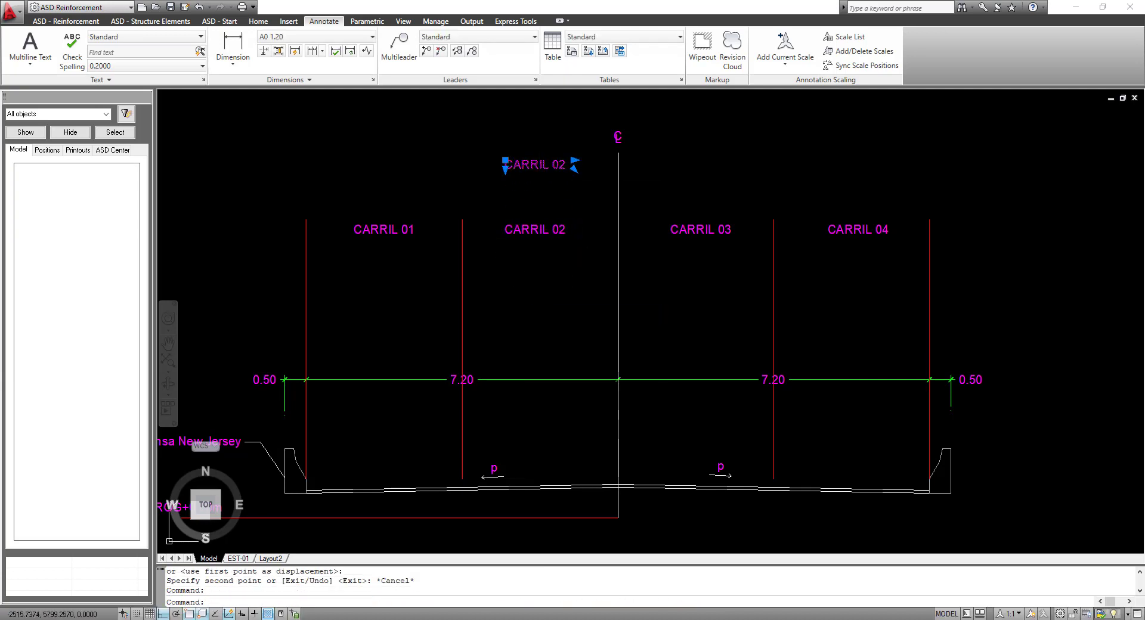
Step: Change the upper label's text to "SIMBOLOS NEGATIVOS (-)" and widen its text frame so it fits on one line
double_click(538, 165)
key(ctrl+a)
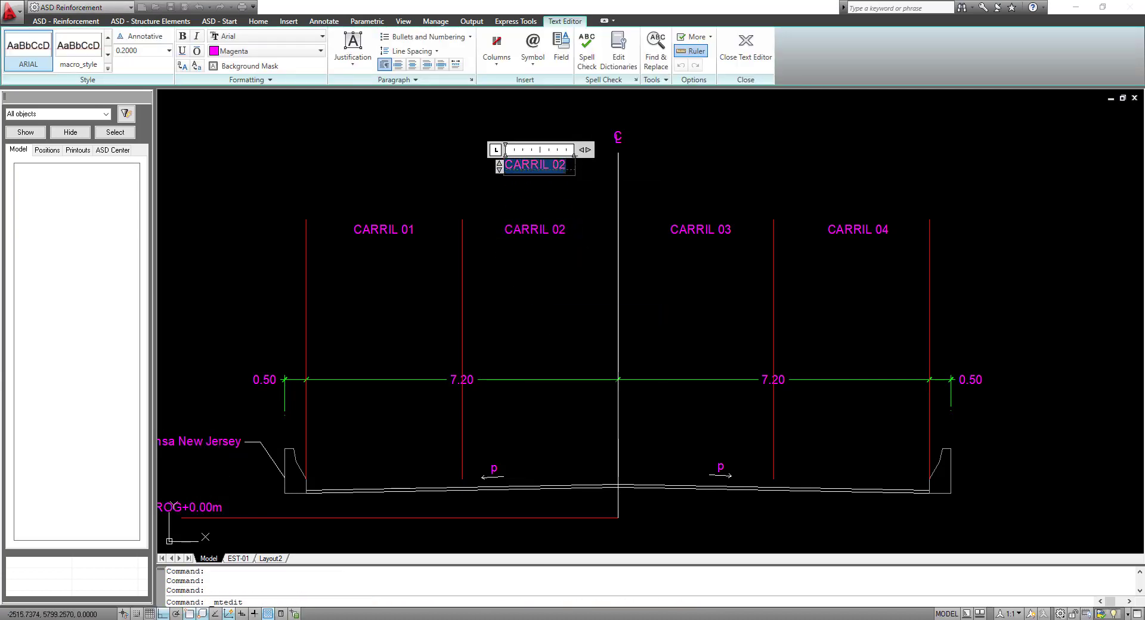
text(SIMBO)
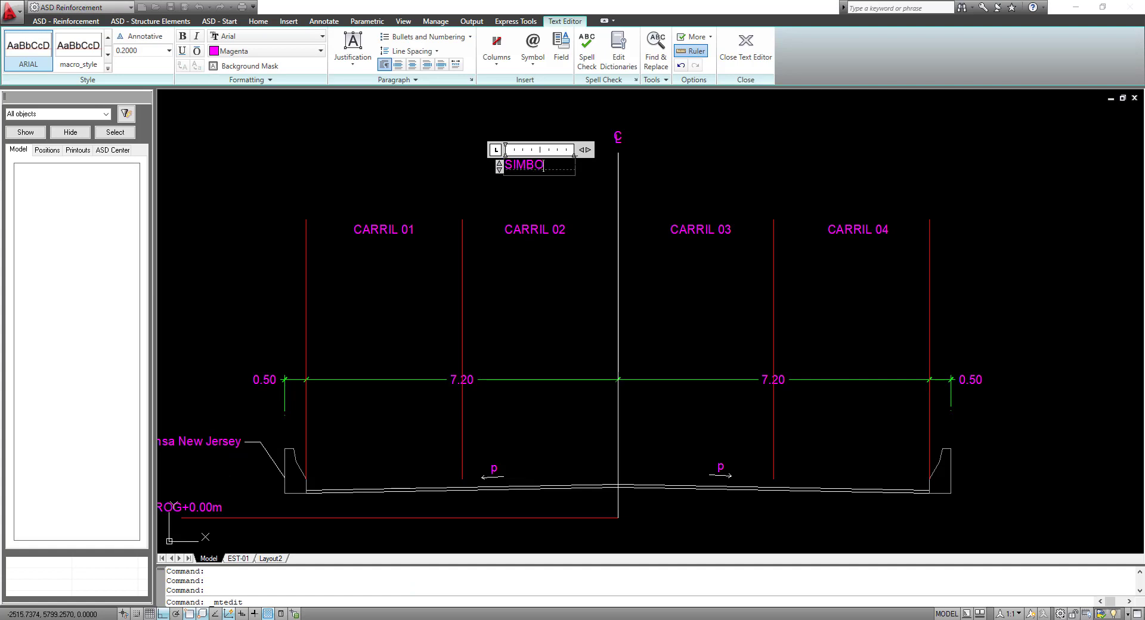
text(LOS)
key(Return)
text(NEGA)
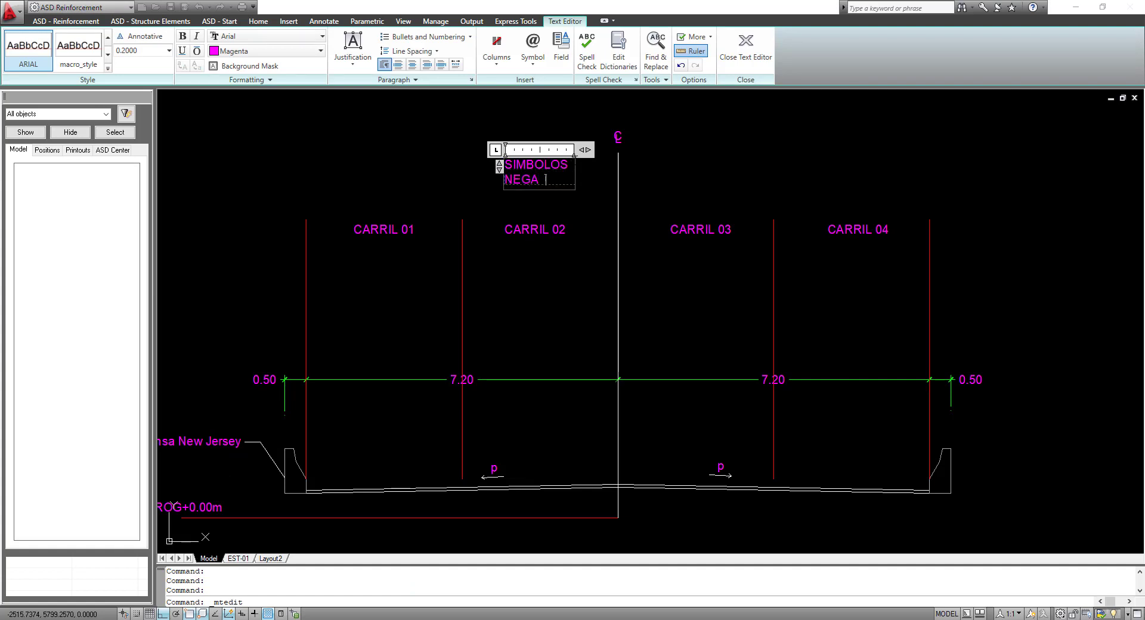
text(TIVOS(-)
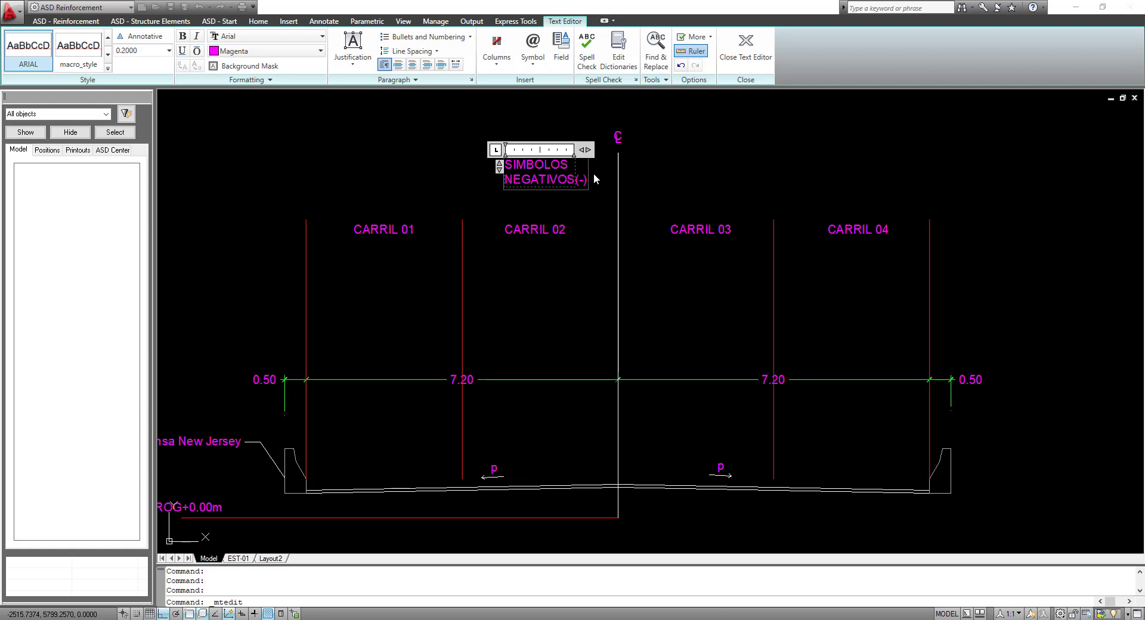
key(Return)
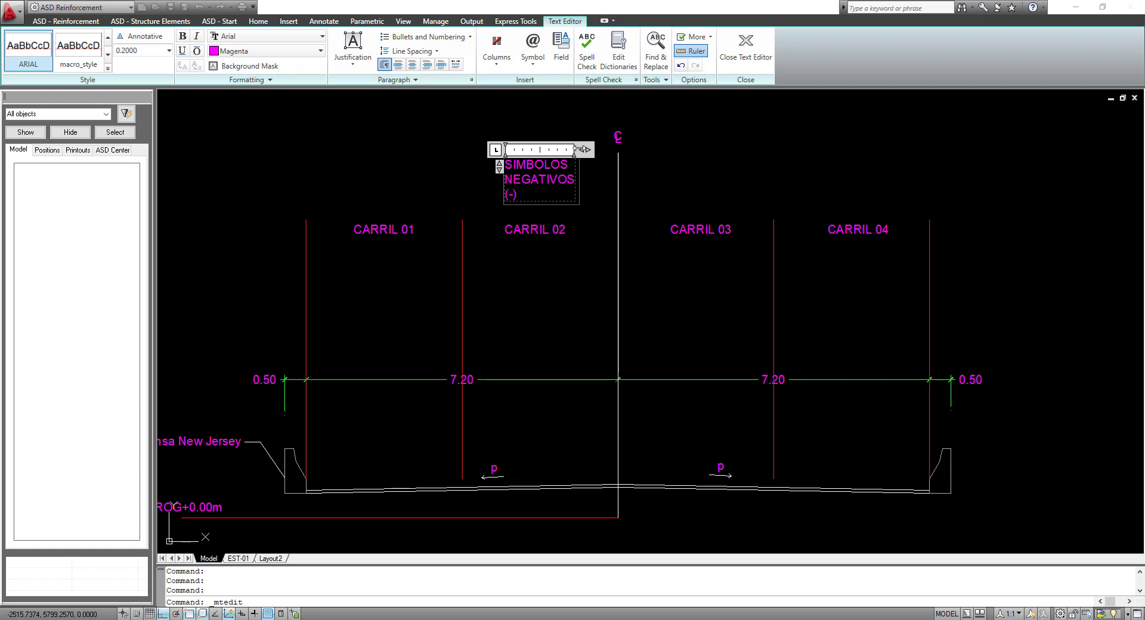
drag(582, 149, 691, 150)
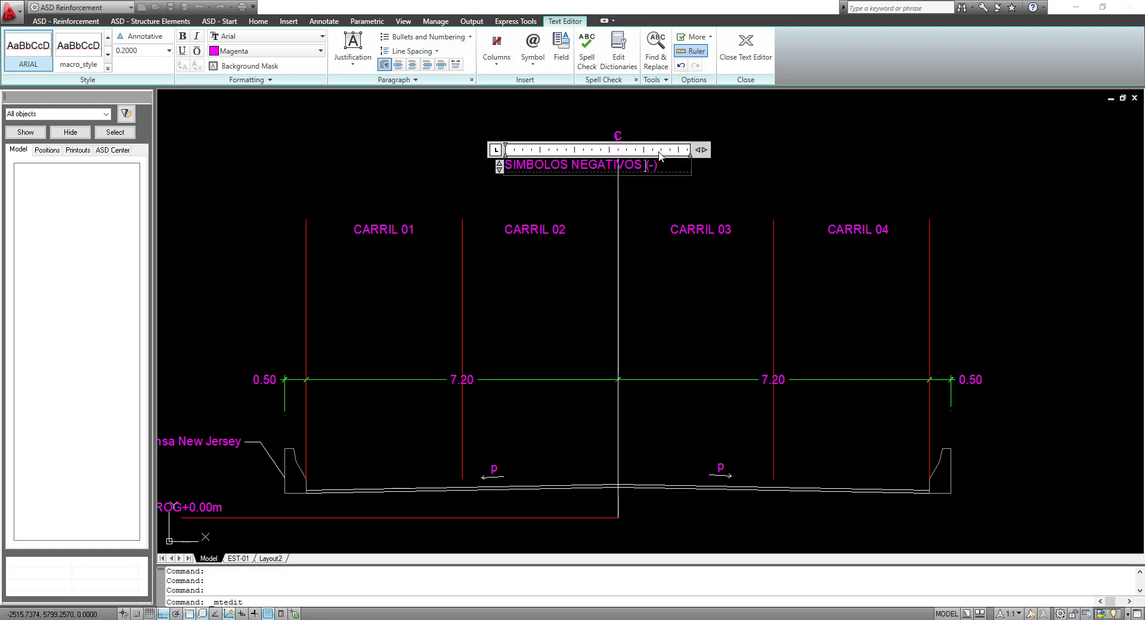
click(544, 131)
click(525, 164)
right_click(507, 140)
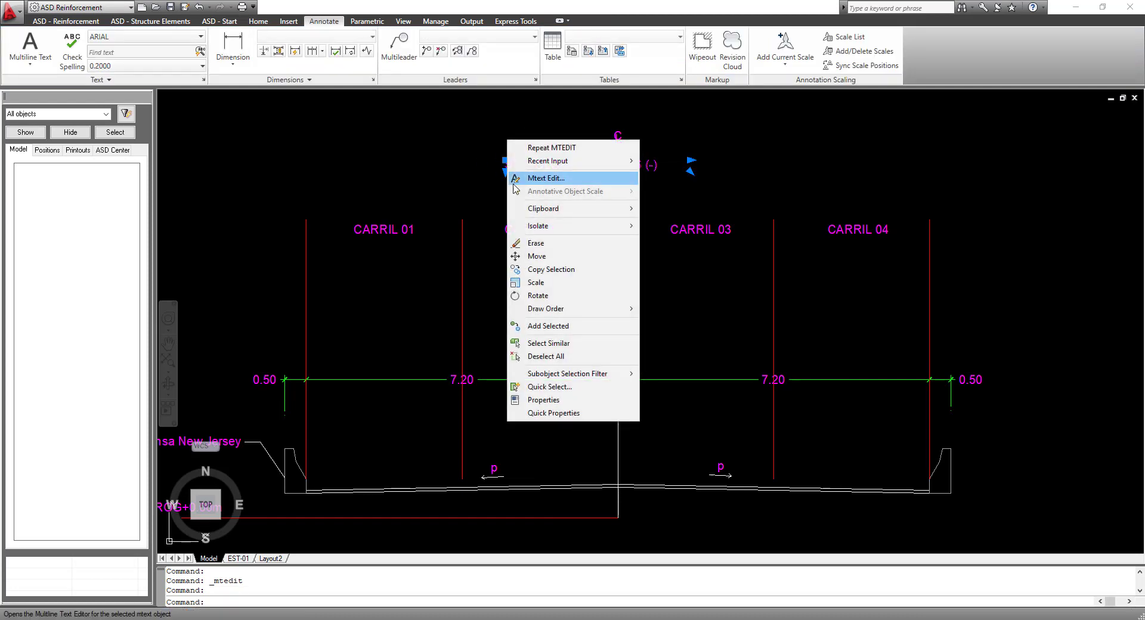
click(536, 243)
key(ctrl+z)
Step: Move the "SIMBOLOS NEGATIVOS (-)" label horizontally to the left of the centreline, above lanes 01 and 02
click(537, 192)
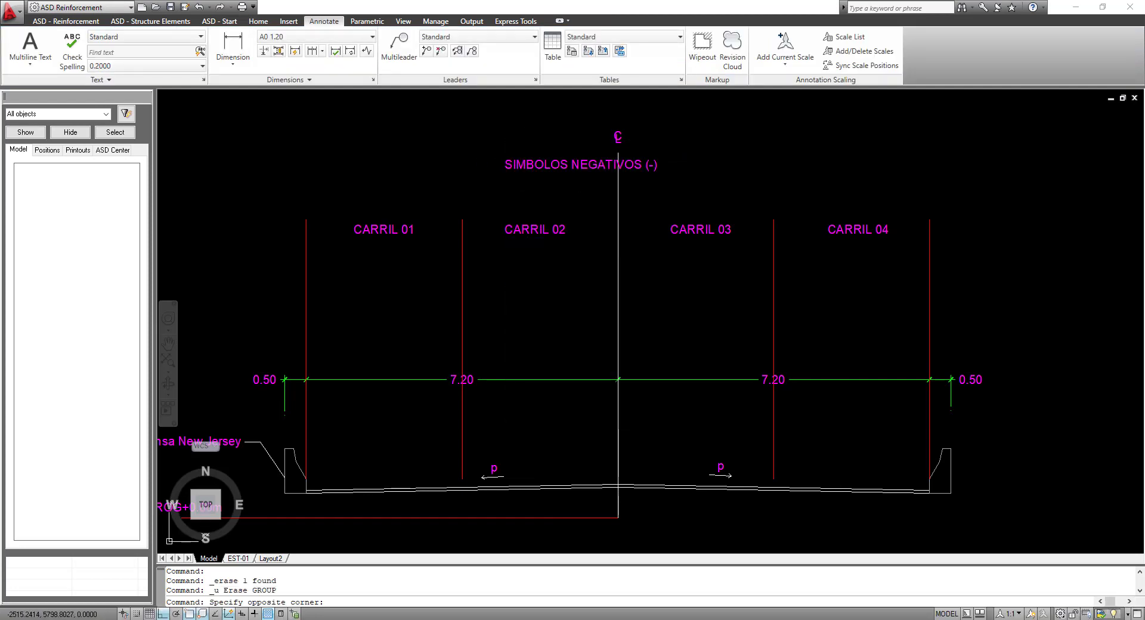
click(522, 145)
right_click(533, 131)
click(558, 248)
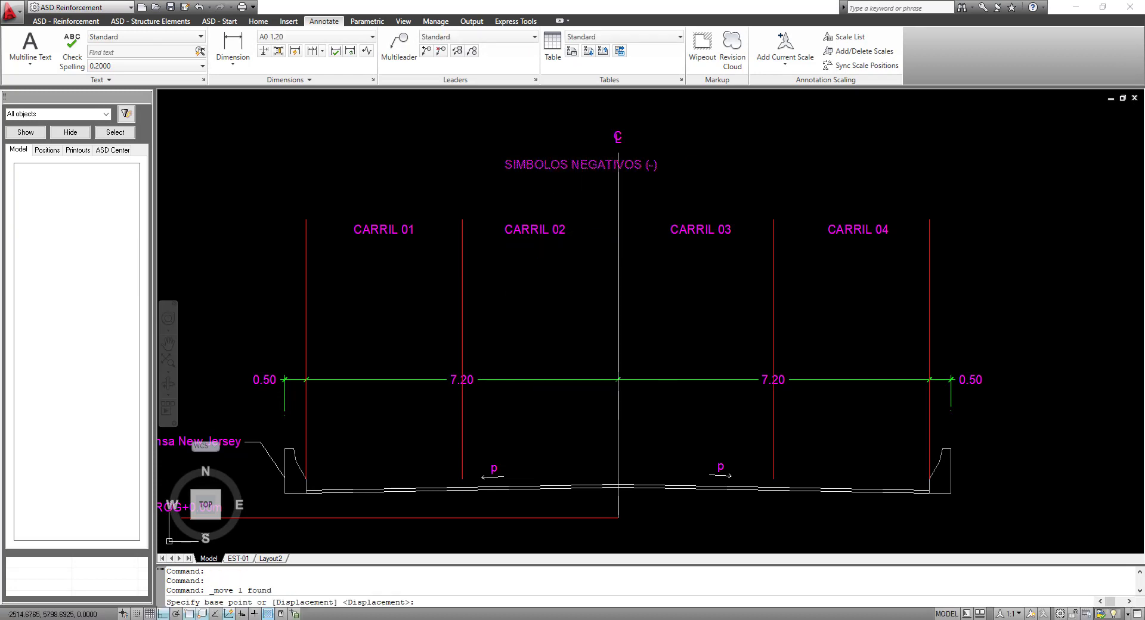
click(578, 171)
click(481, 173)
key(Escape)
Step: Copy the "SIMBOLOS NEGATIVOS (-)" label about 6.32 horizontally to the right of the centreline
click(476, 192)
click(458, 145)
right_click(447, 123)
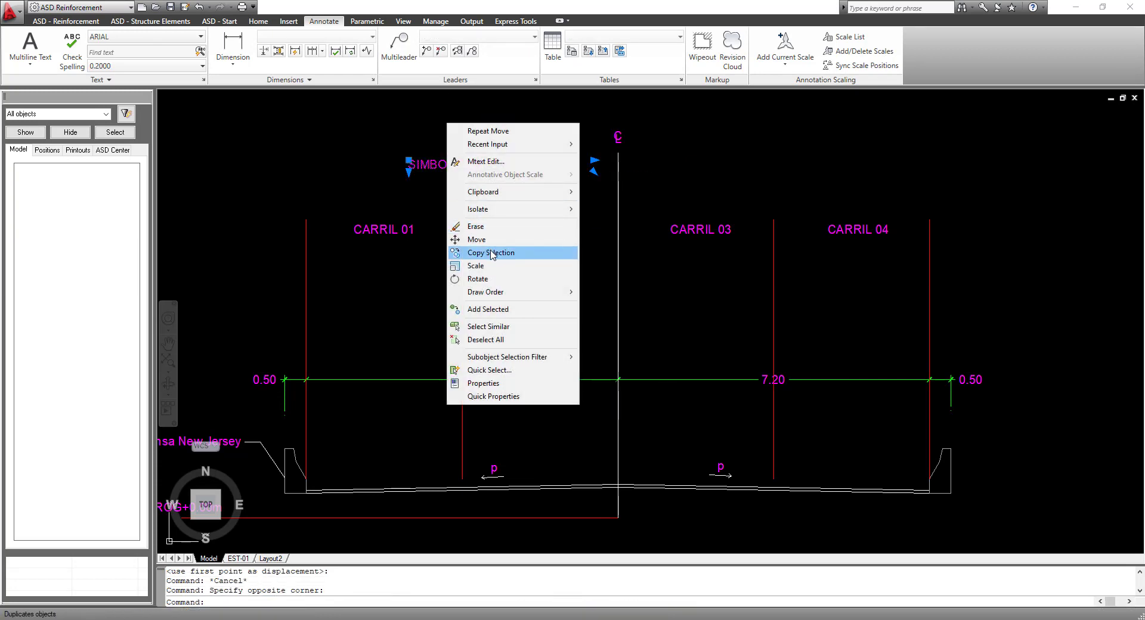
click(491, 254)
click(542, 160)
click(816, 160)
key(Escape)
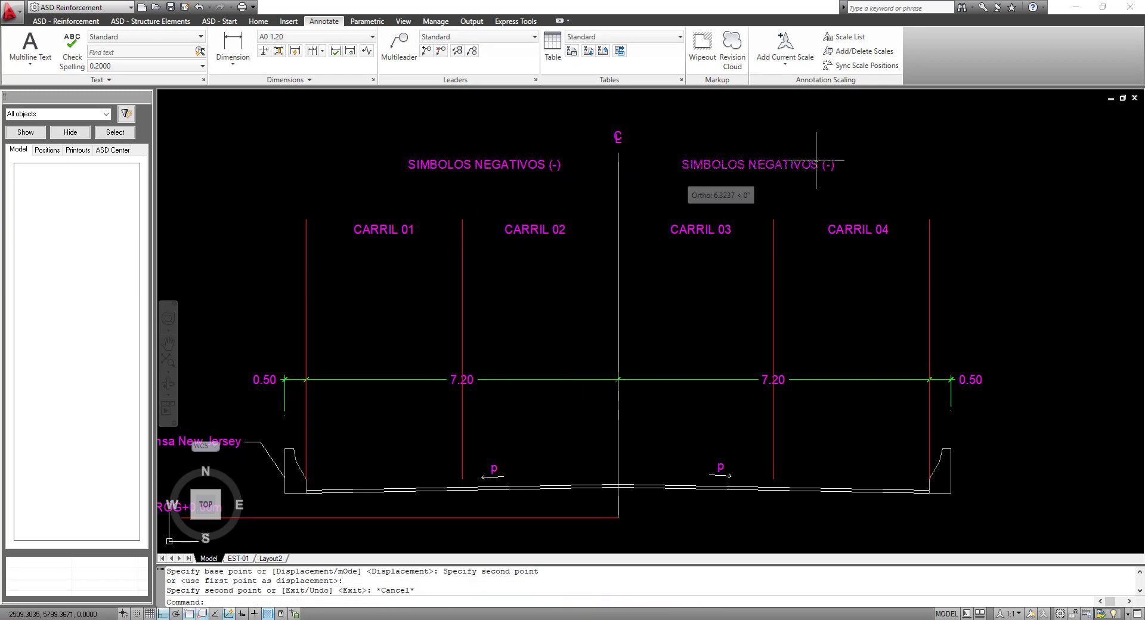
Step: Change the text of the label right of the centreline to "SIMBOLOS POSITIVA (+)" and save it
double_click(815, 159)
drag(749, 164, 800, 165)
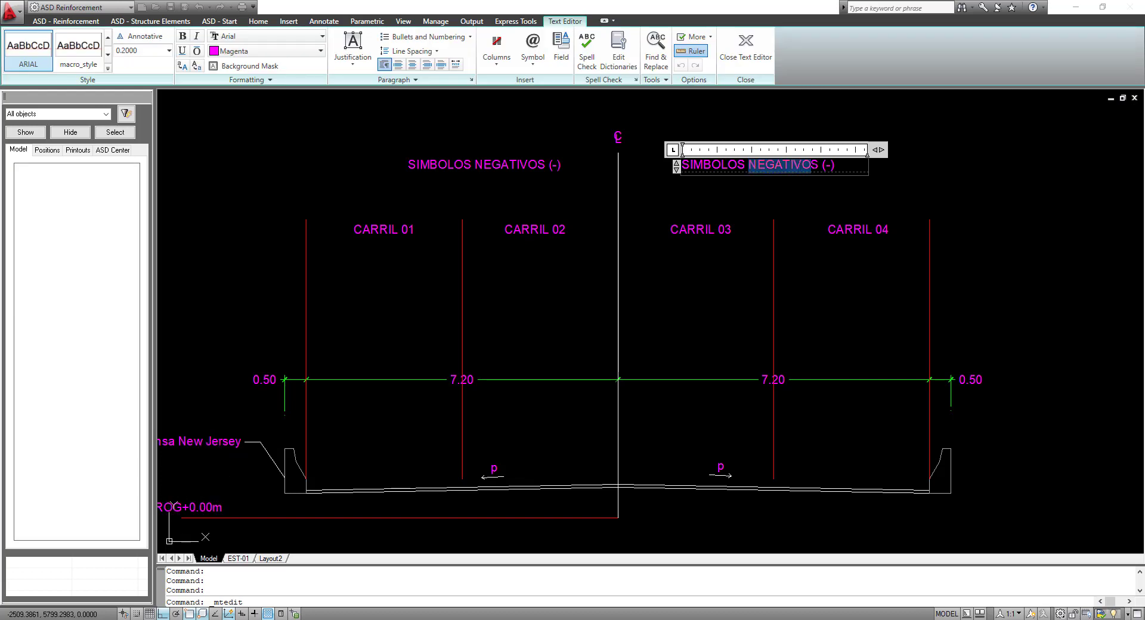
text(POSITIV)
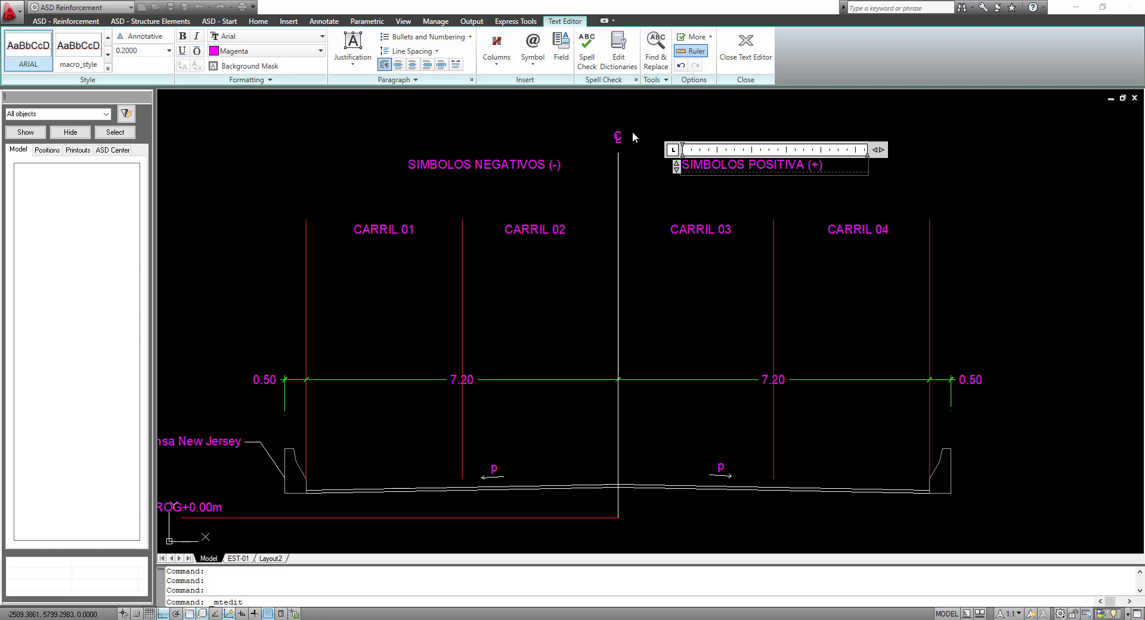
key(Escape)
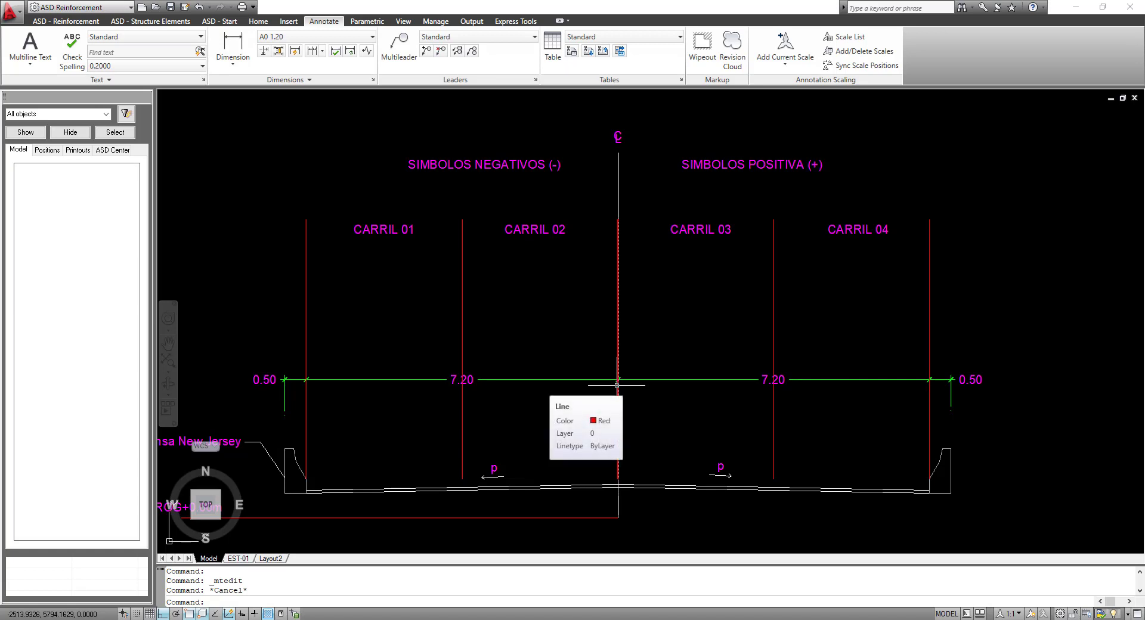
Step: Move the upper-left blue axle block from the CARRIL IZQUIERDO section into CARRIL 01 of the four-lane section, beside its left boundary
mouse_move(654, 348)
middle_down()
mouse_move(708, 286)
mouse_move(703, 299)
middle_up()
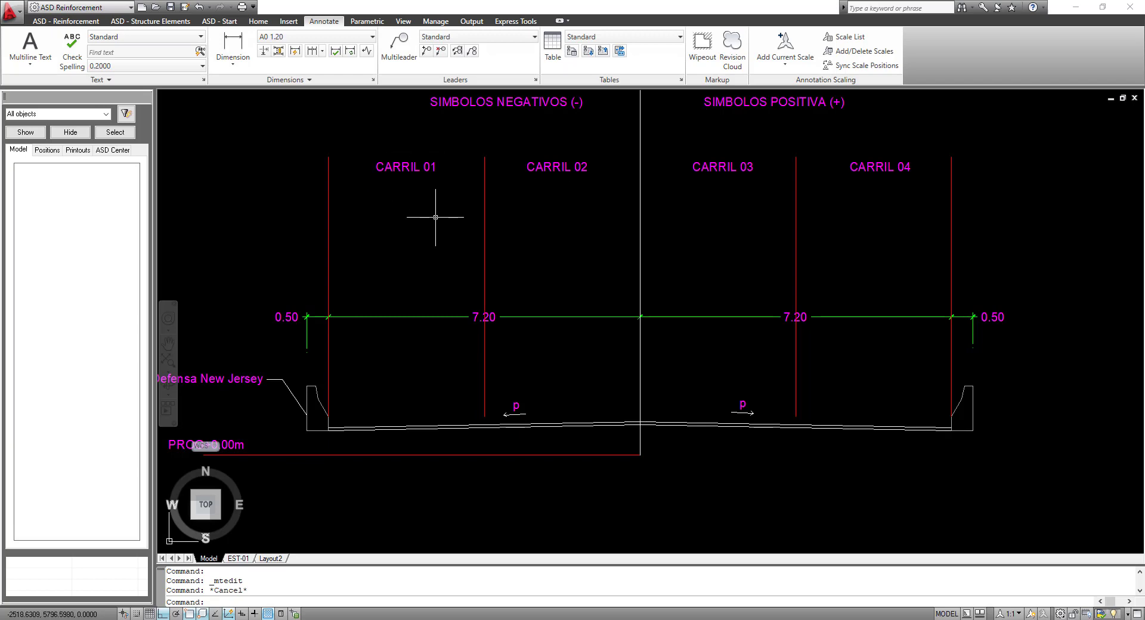
scroll(436, 217, down, 5)
middle_drag(488, 365, 1069, 363)
scroll(1069, 362, down, 2)
middle_drag(573, 549, 587, 396)
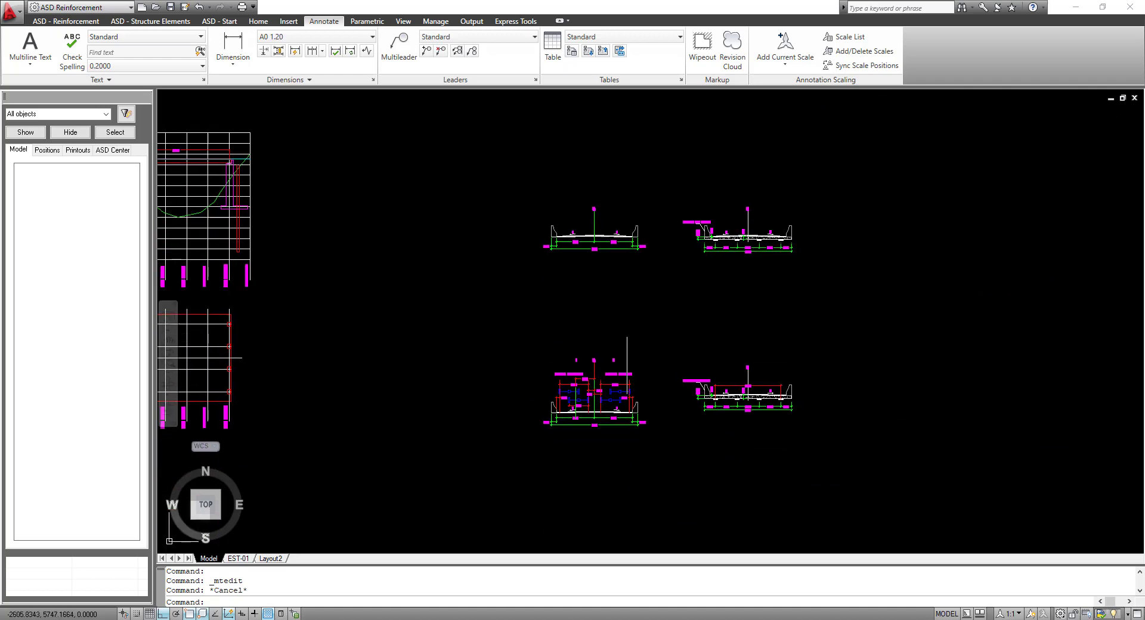
scroll(553, 410, up, 5)
scroll(553, 410, up, 5)
click(520, 371)
click(475, 340)
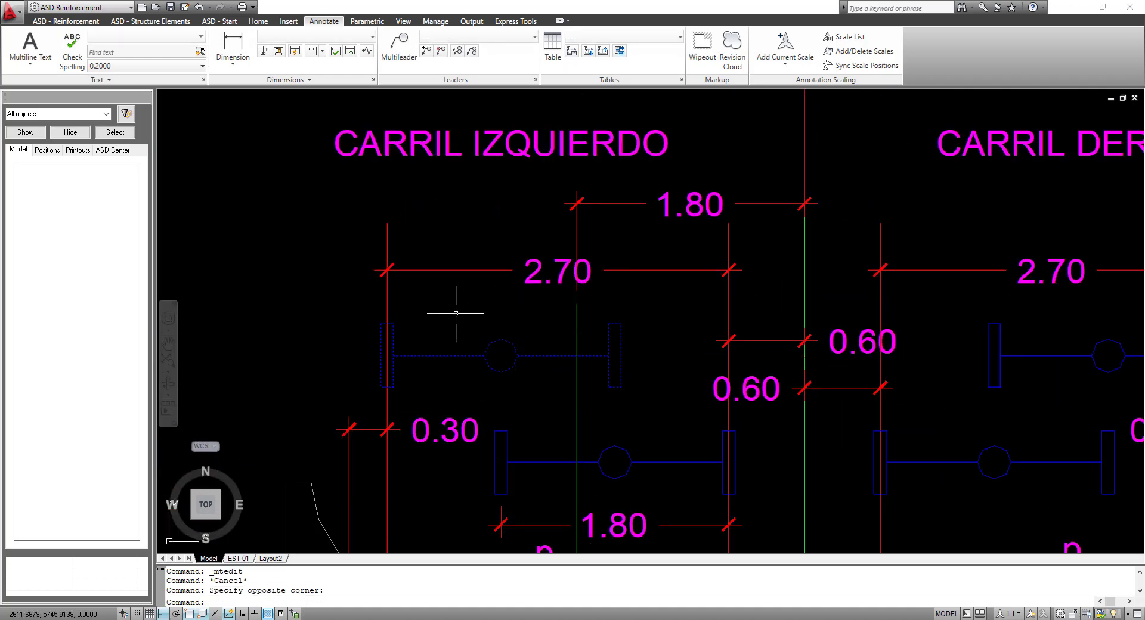
right_click(458, 394)
click(485, 437)
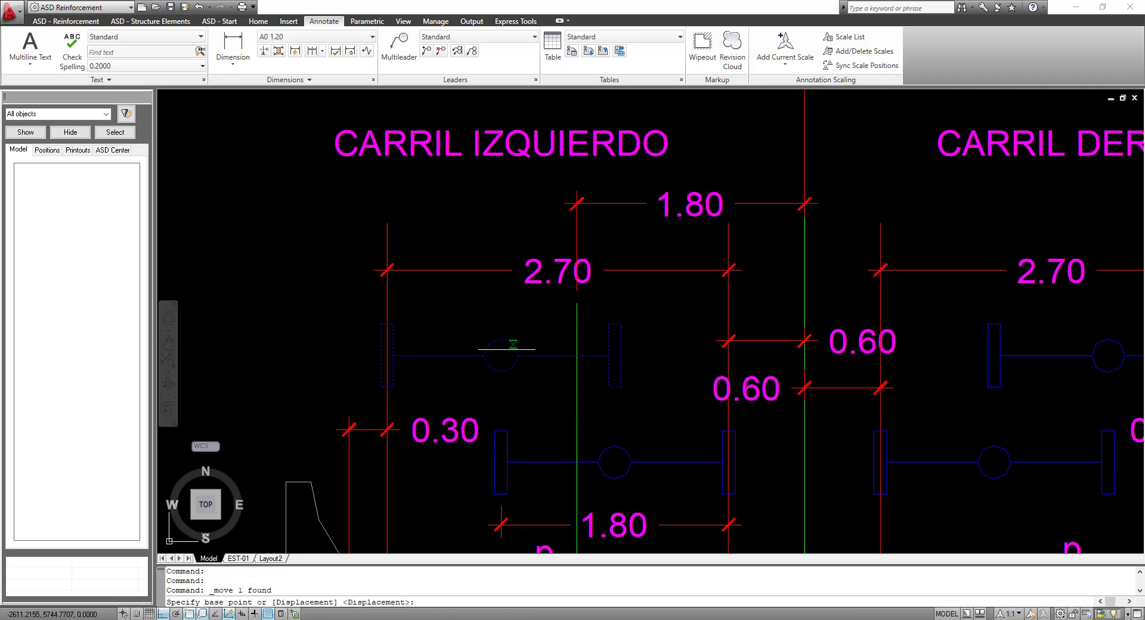
click(511, 345)
scroll(511, 345, down, 4)
scroll(511, 345, up, 3)
middle_drag(793, 477, 412, 450)
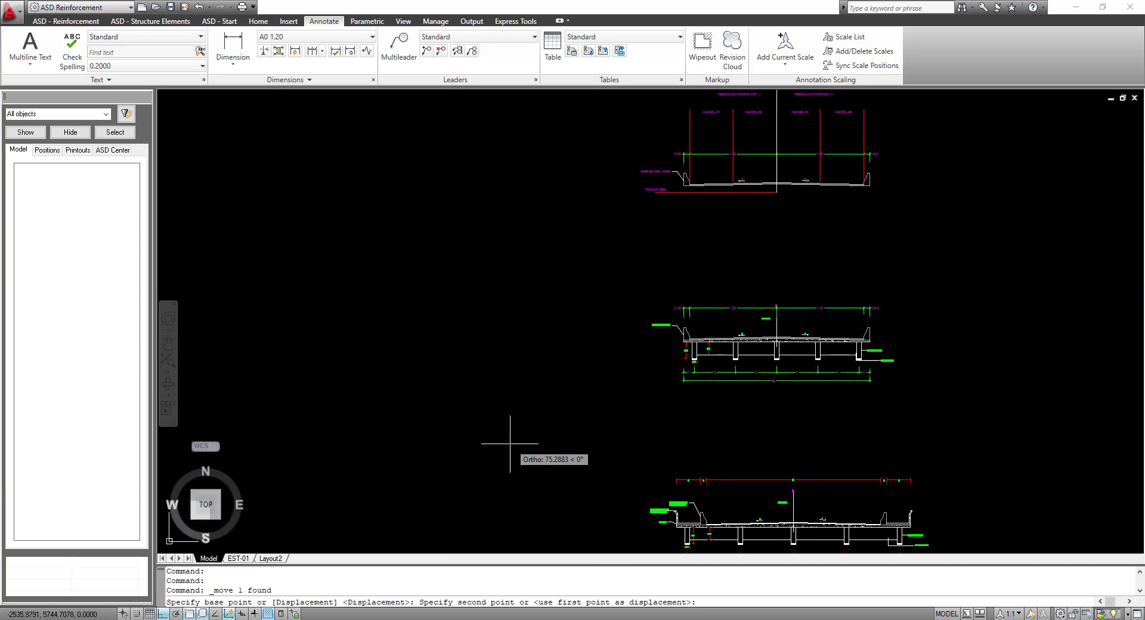
key(F8)
scroll(596, 286, up, 6)
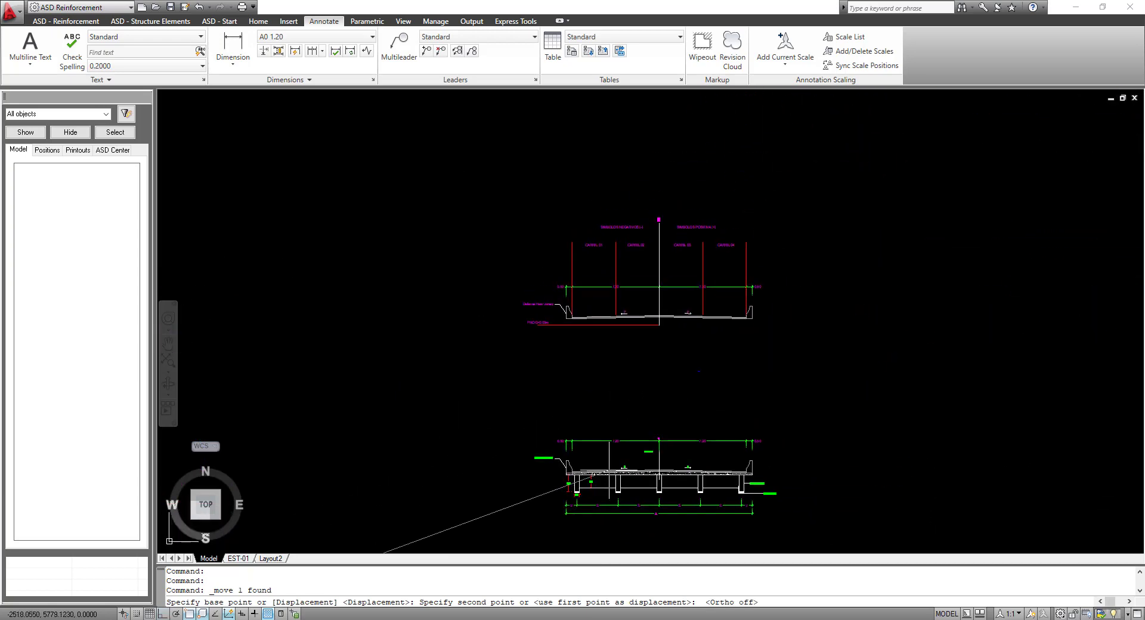
middle_drag(529, 295, 586, 247)
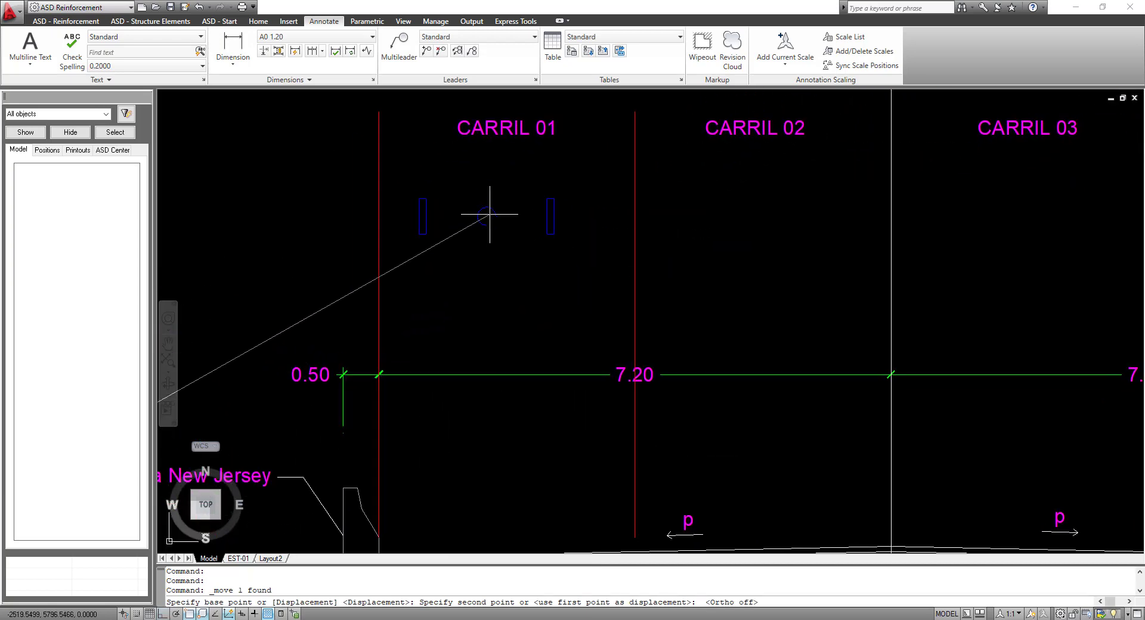
key(Escape)
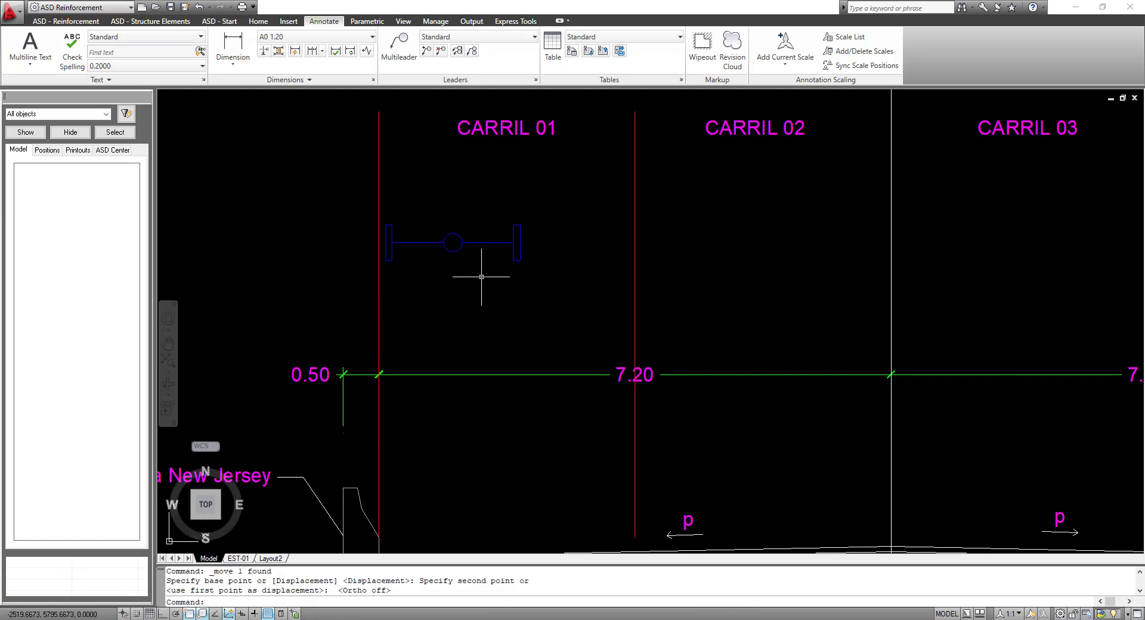
Step: Copy the axle block within CARRIL 01, placing the copy lower and close to the lane's right boundary
drag(478, 276, 435, 205)
right_click(488, 190)
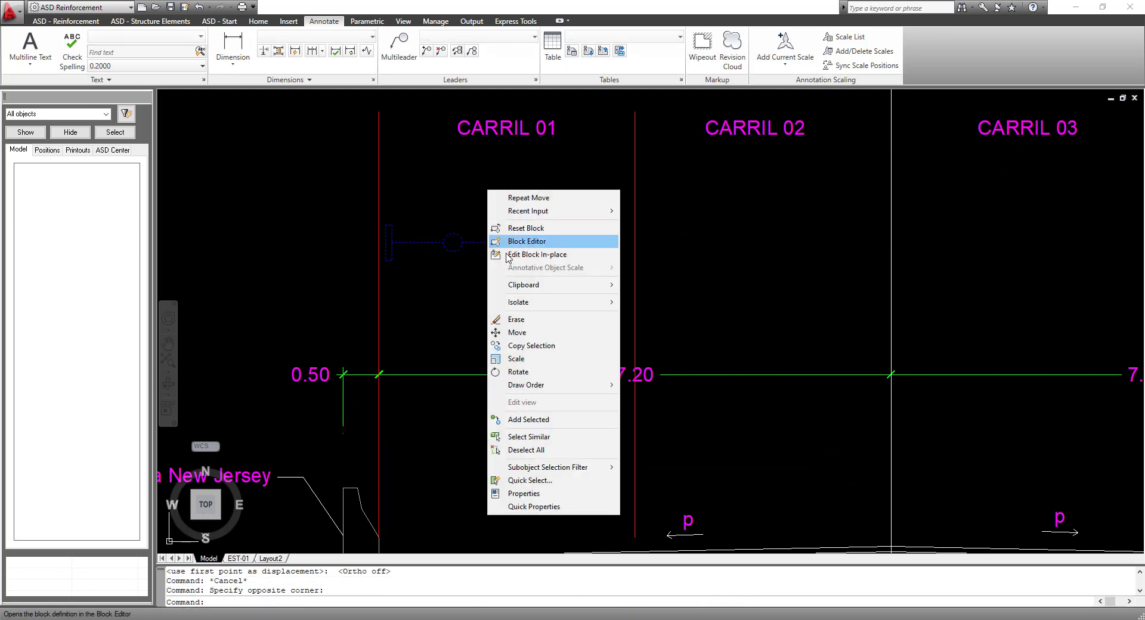
click(512, 352)
click(452, 242)
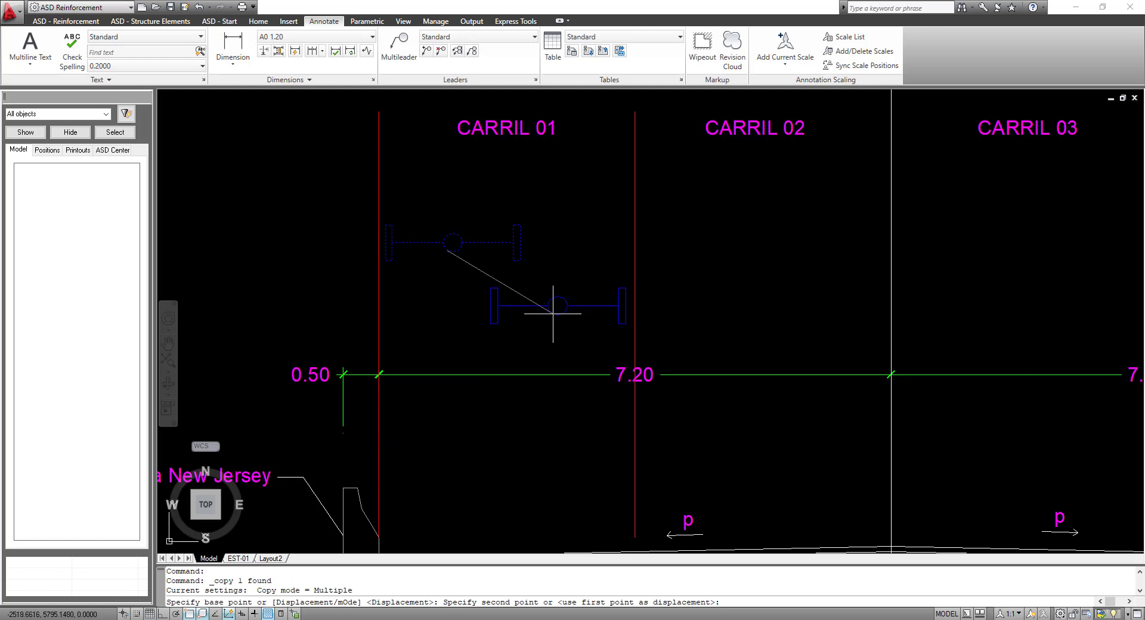
click(558, 298)
key(Escape)
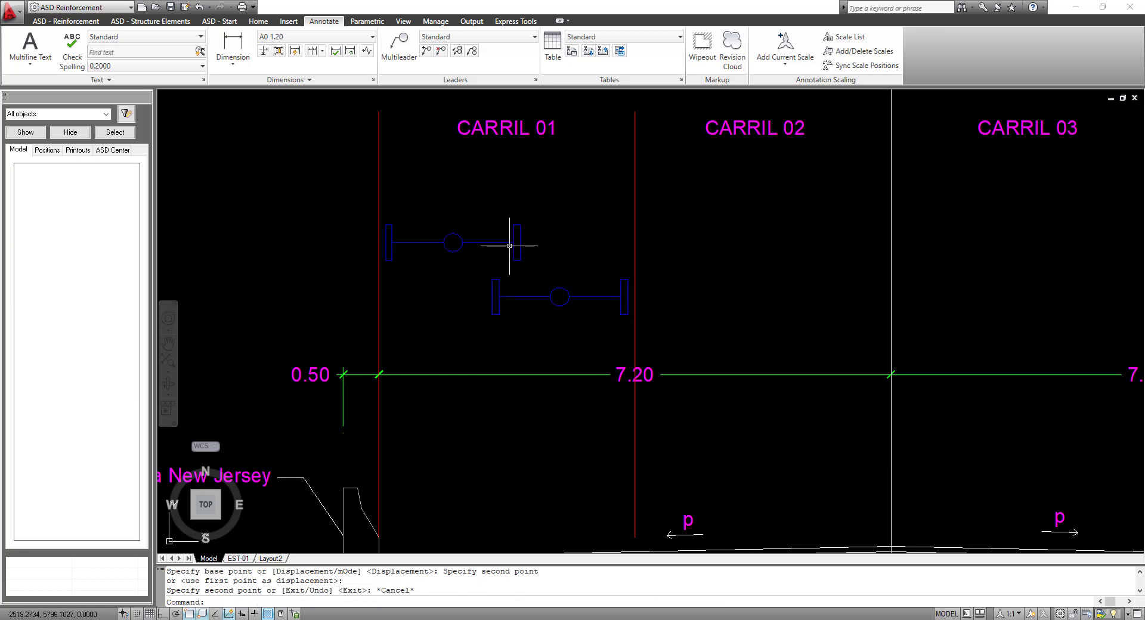
Step: Add a horizontal linear dimension above the upper axle in CARRIL 01, between the centres of its two wheels
scroll(412, 230, up, 2)
middle_drag(473, 225, 463, 246)
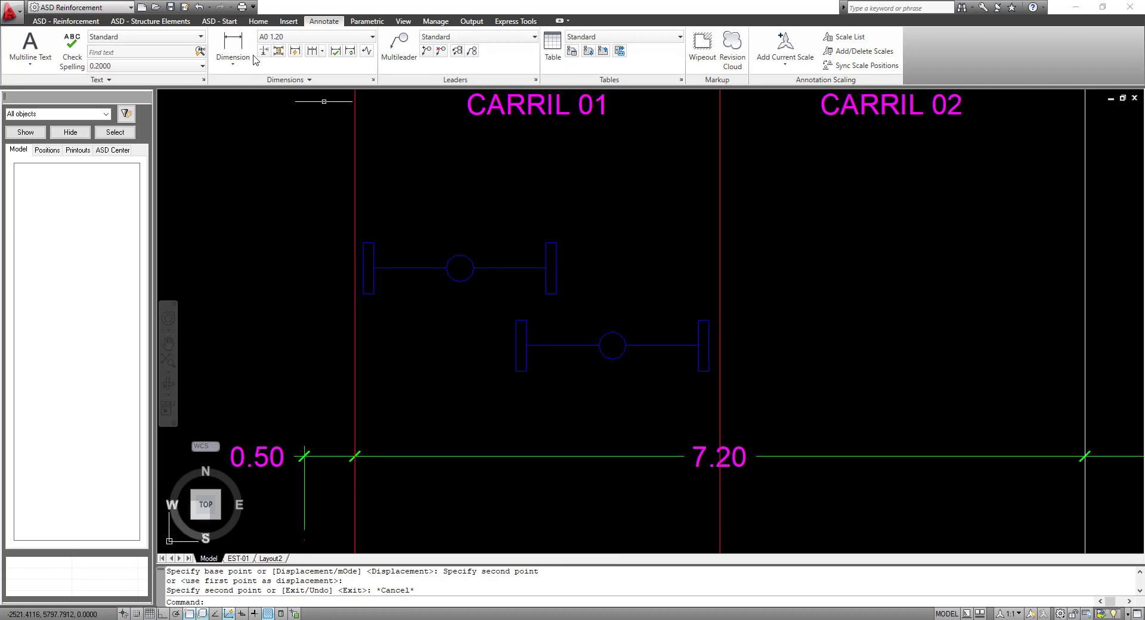
click(233, 47)
click(369, 242)
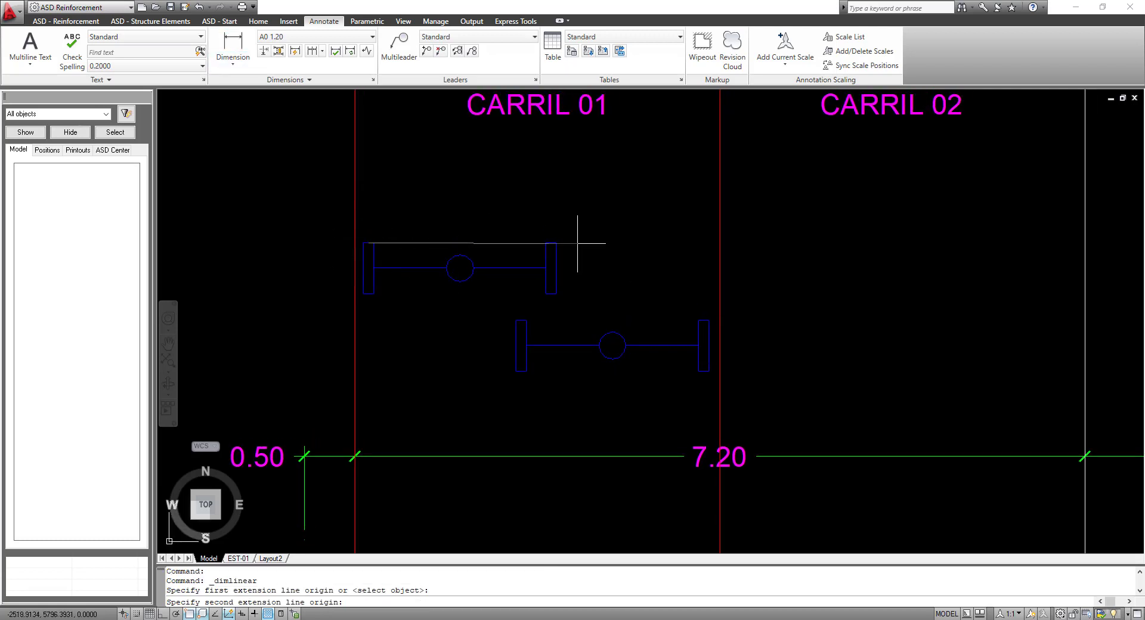
click(551, 243)
click(530, 212)
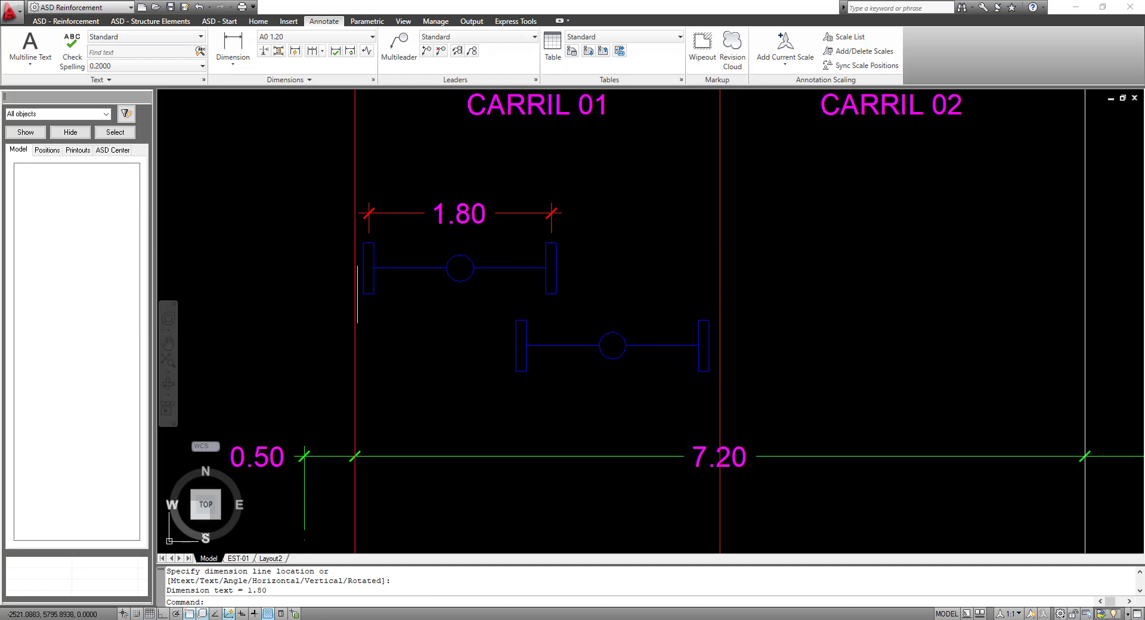
scroll(509, 237, down, 4)
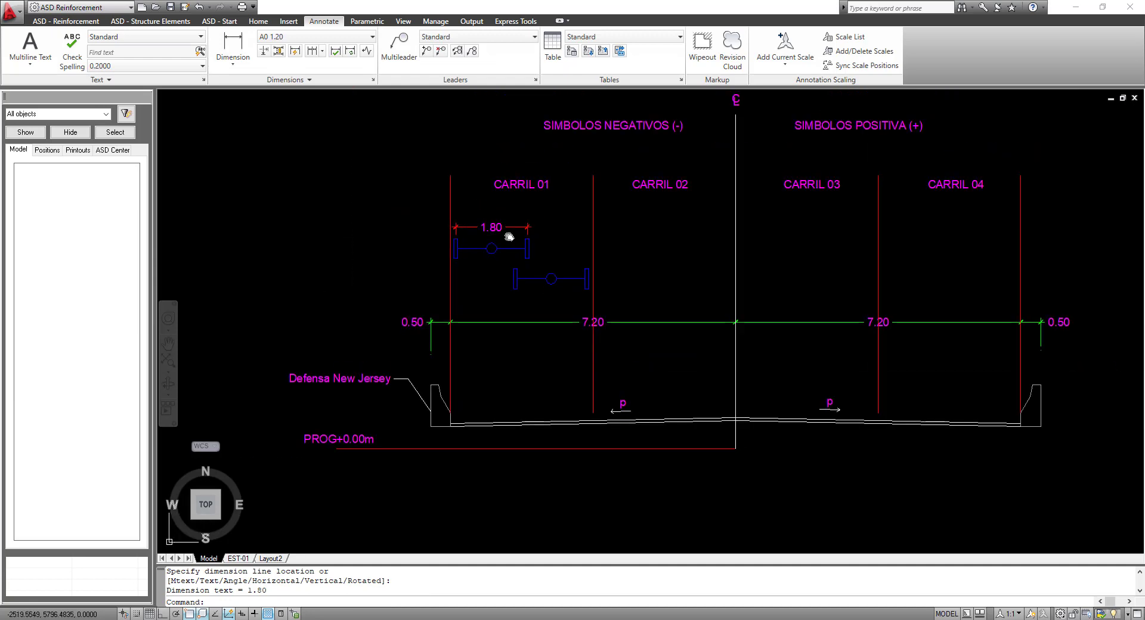
middle_drag(508, 237, 407, 257)
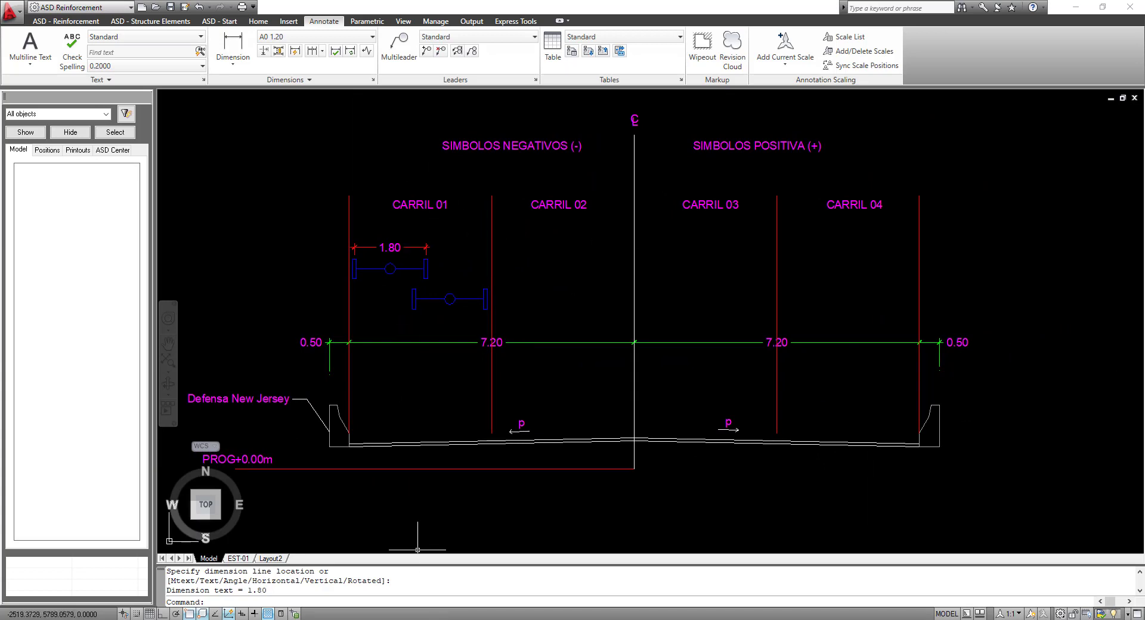
Step: Switch to CSiBridge, start a new bridge lane and name it CARRIL 01
click(346, 617)
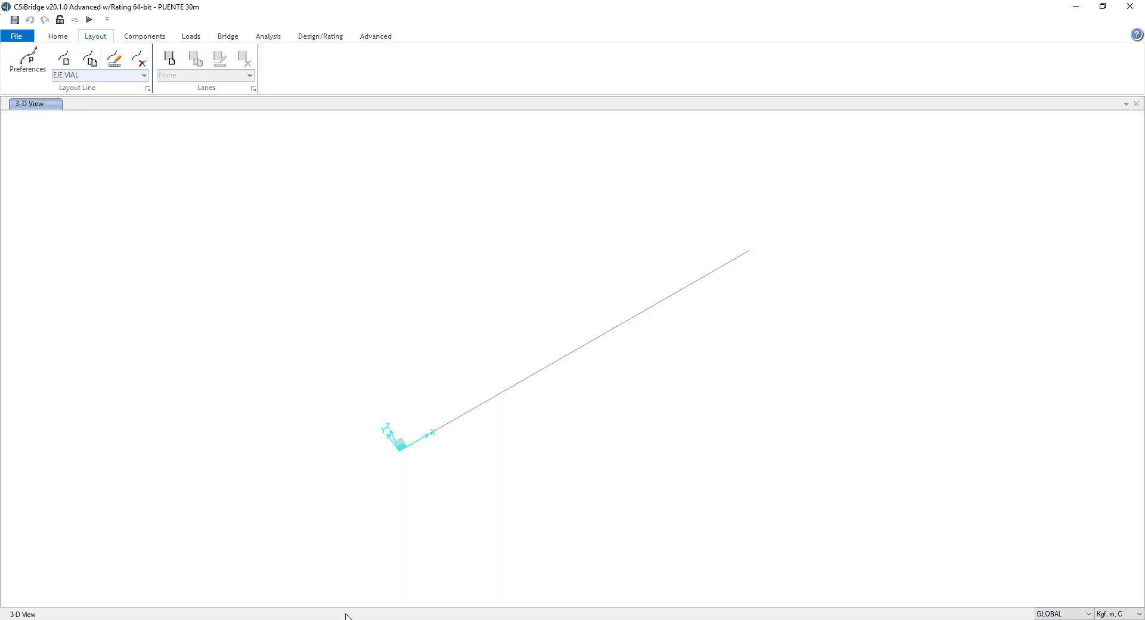
click(169, 60)
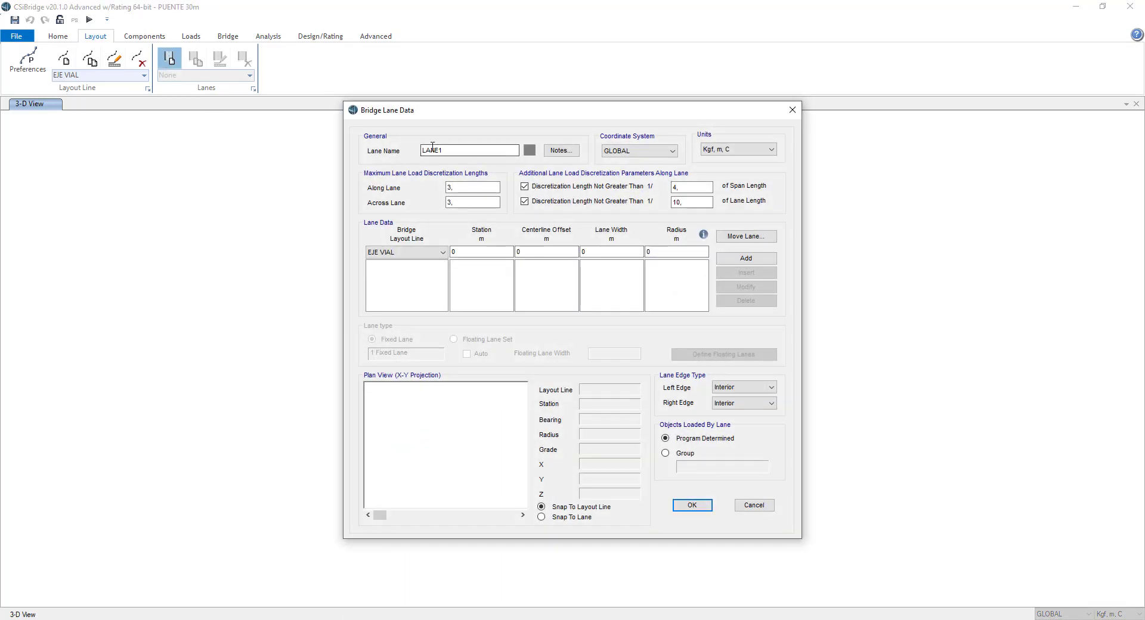
double_click(433, 149)
Step: Examine the two axle positions across CARRIL 01 in the AutoCAD section and return to the CSiBridge lane data
key(alt+Tab)
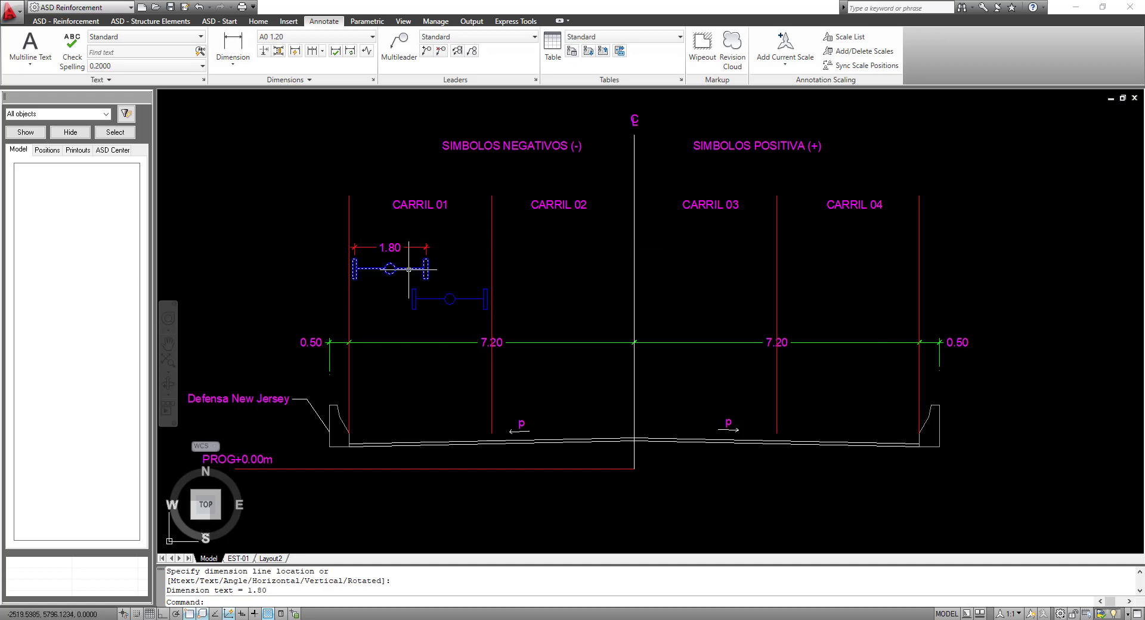
scroll(379, 310, up, 2)
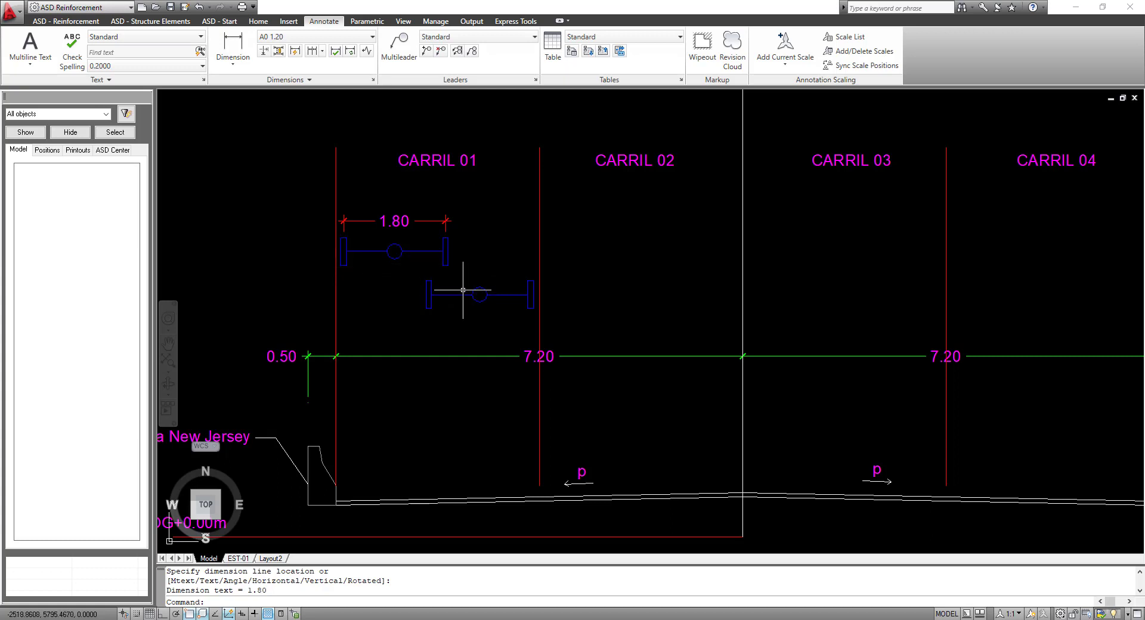
key(alt+Tab)
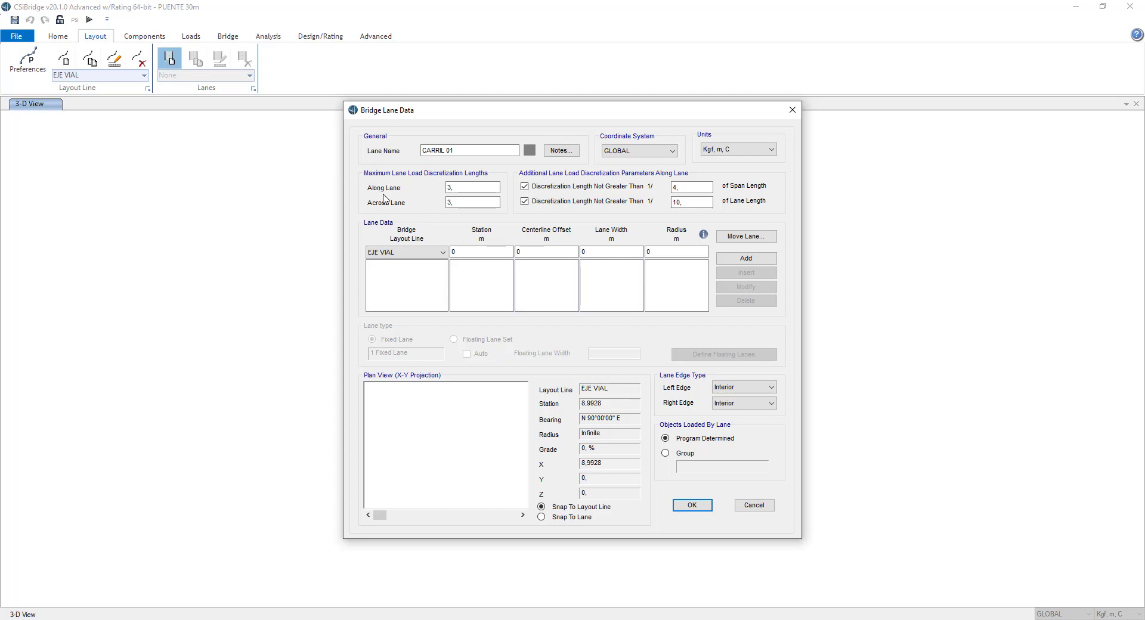
Step: Set the maximum lane load discretization lengths to 1 m along and 1 m across the lane, repositioning the dialog to expose the layout line
double_click(456, 187)
double_click(466, 202)
text(1)
drag(509, 113, 966, 232)
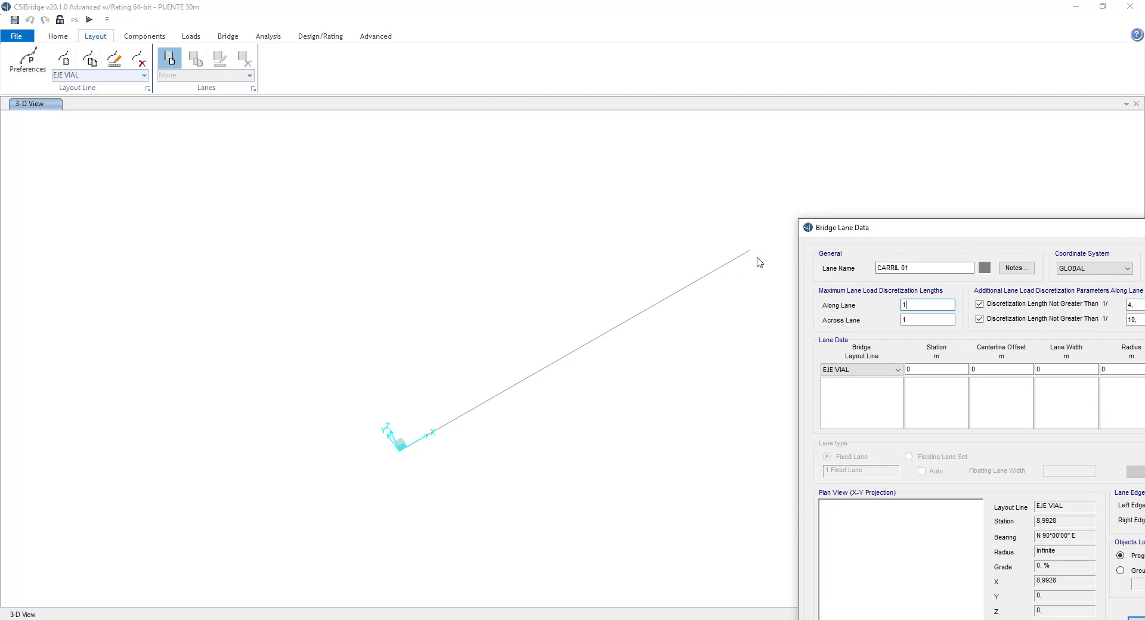
drag(955, 237, 410, 118)
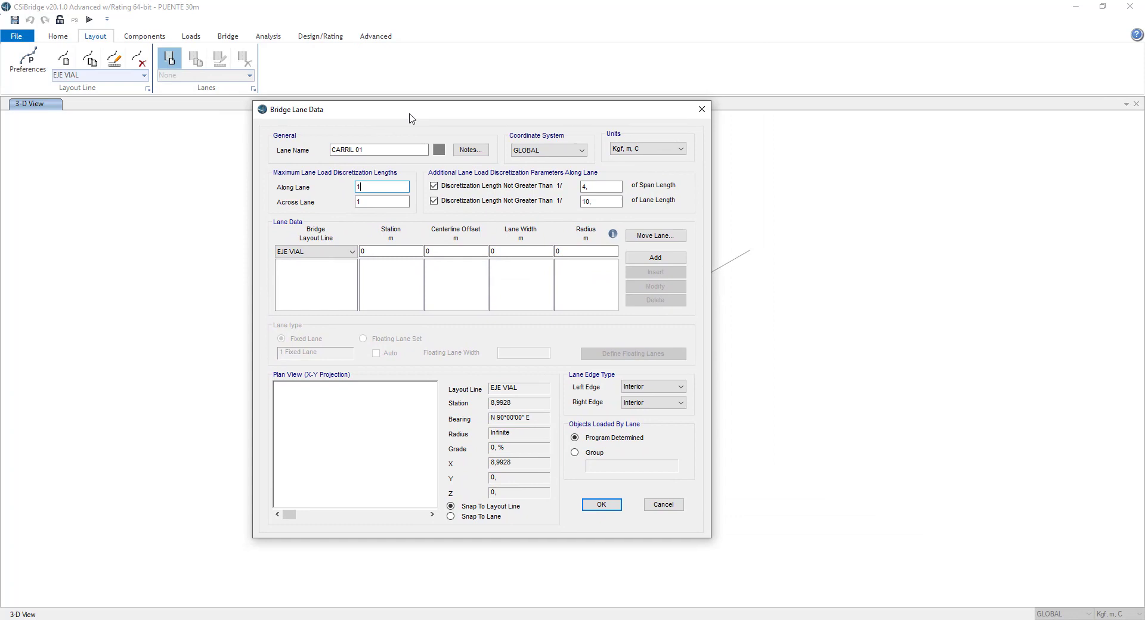
drag(519, 111, 655, 98)
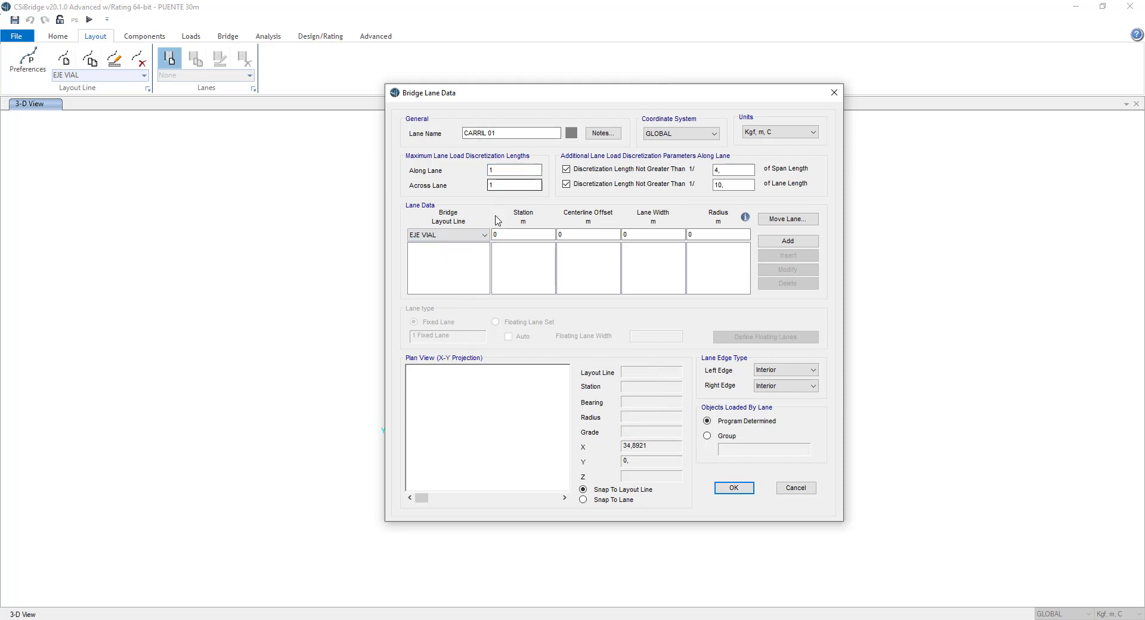
click(499, 236)
click(577, 234)
click(453, 235)
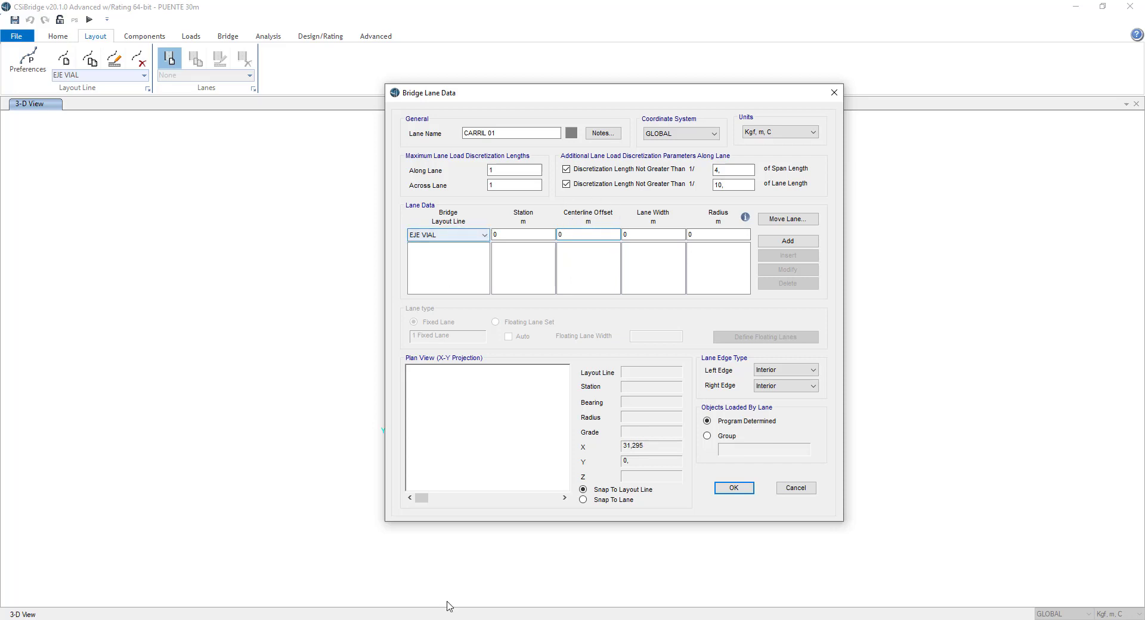
Step: Switch to AutoCAD and copy the deck centreline 5.4 horizontally to the left, into CARRIL 01
mouse_move(424, 613)
click(424, 573)
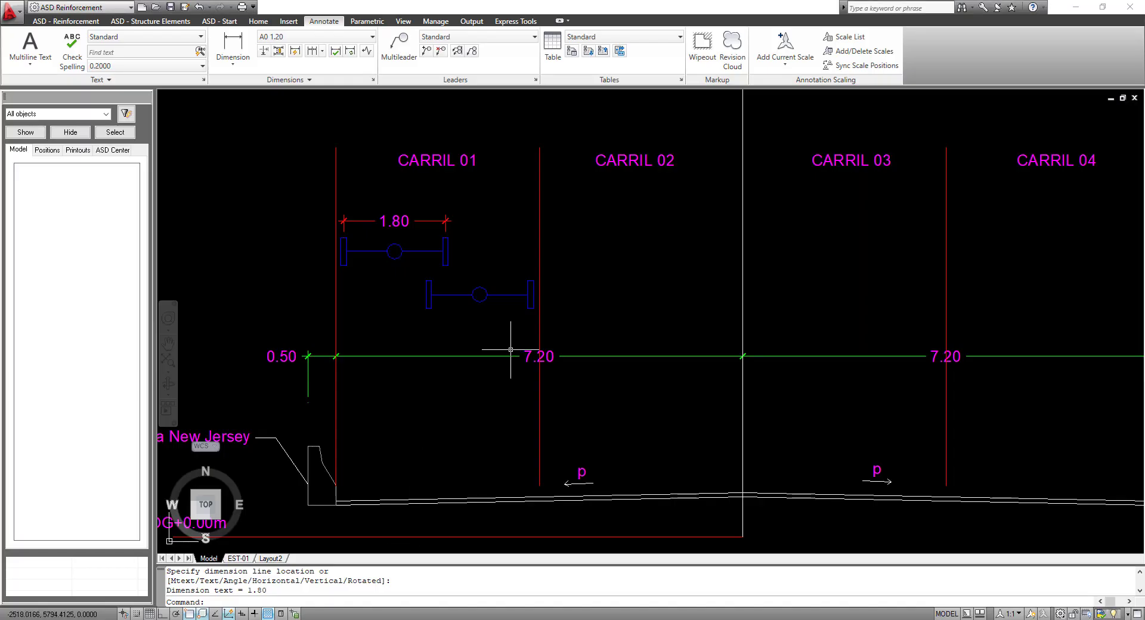
scroll(627, 285, up, 2)
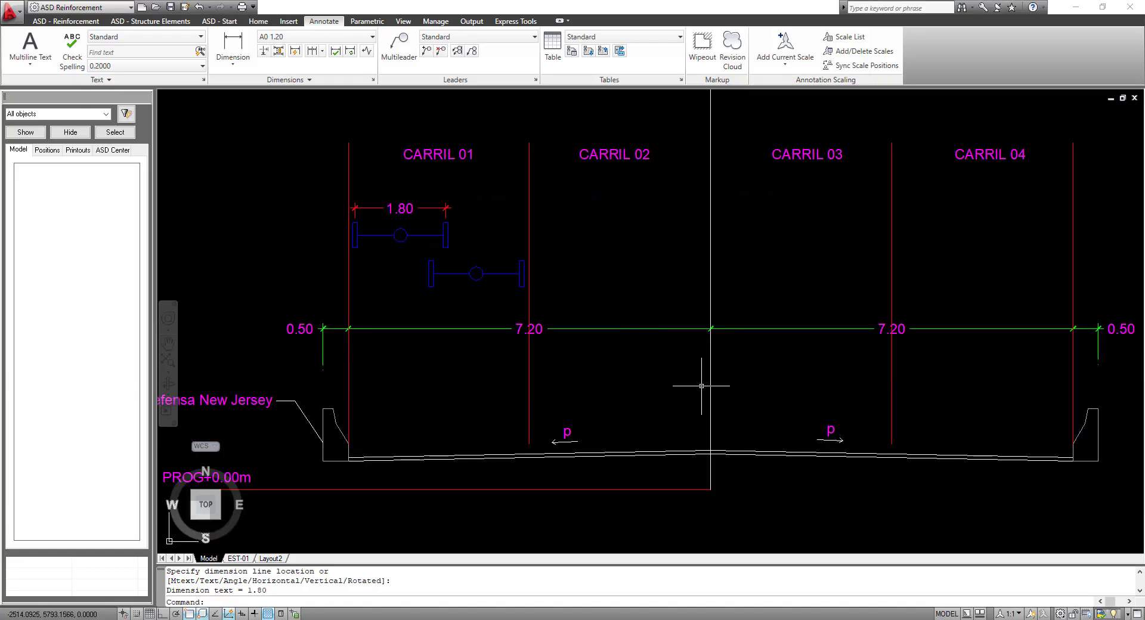
click(710, 467)
click(710, 467)
click(713, 469)
right_click(754, 391)
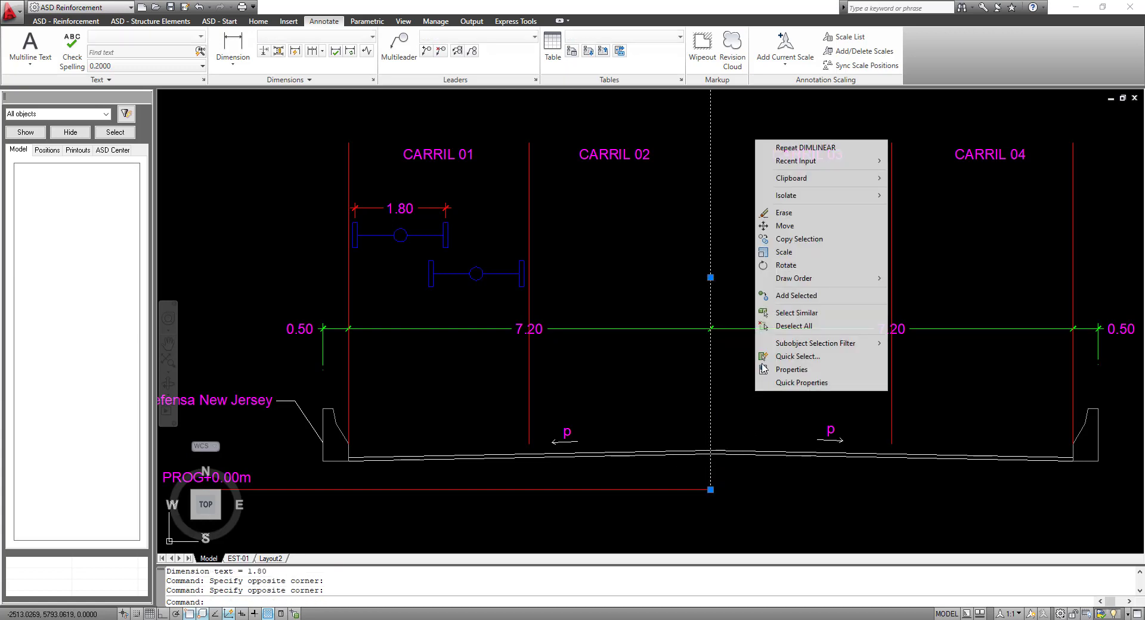
click(772, 240)
click(802, 237)
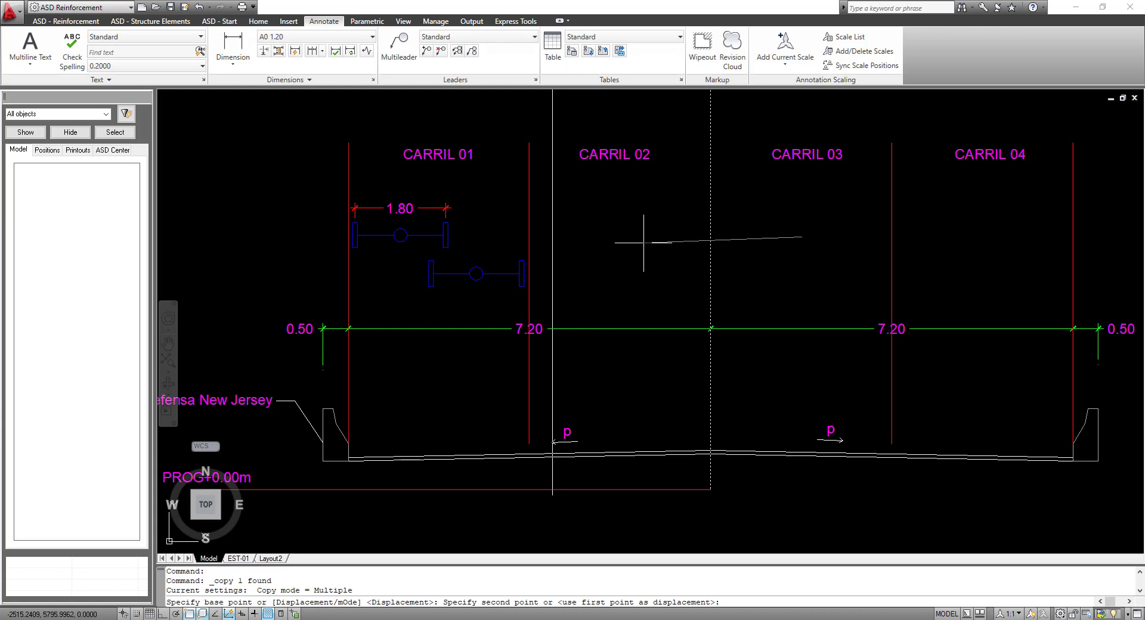
key(F8)
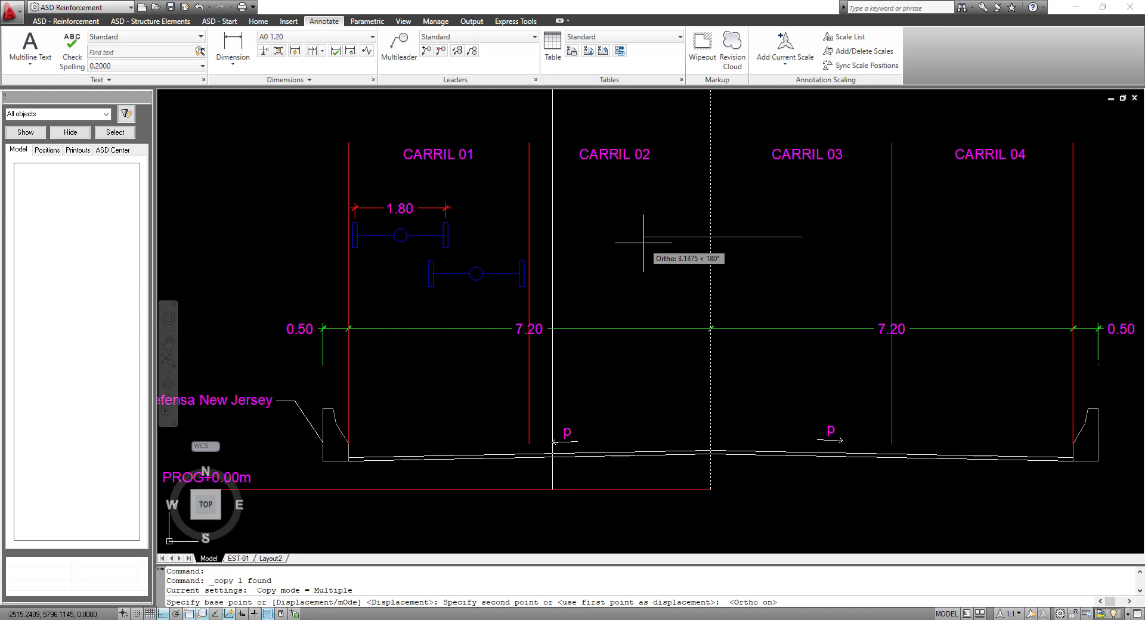
key(Return)
key(Escape)
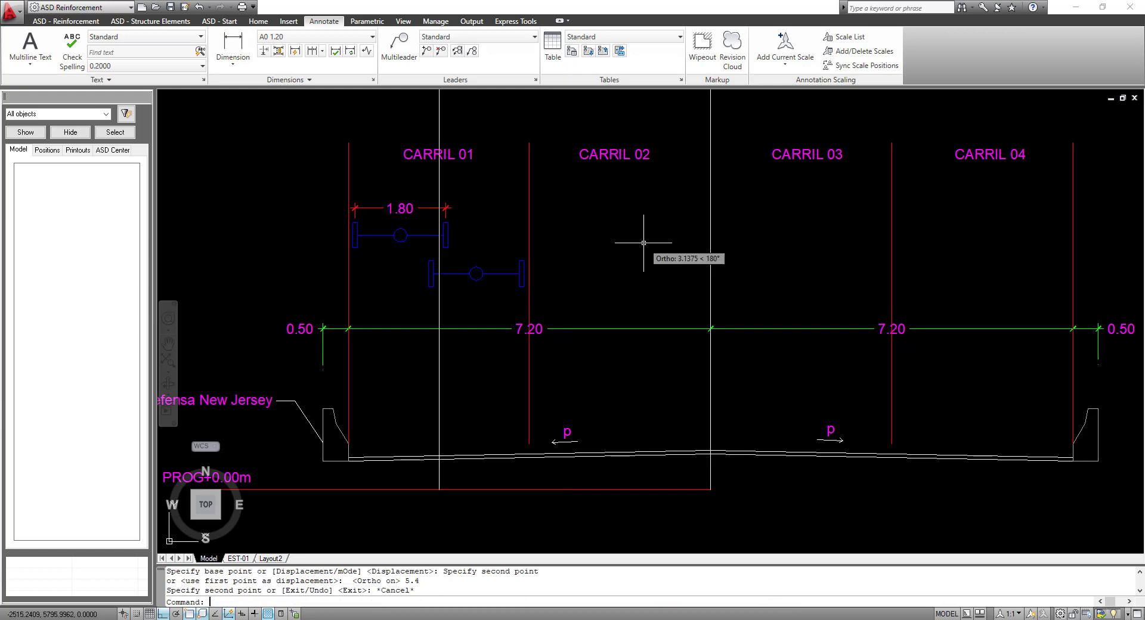
Step: Change the colour of the copied vertical line in CARRIL 01 to Yellow
click(411, 393)
key(Escape)
click(438, 110)
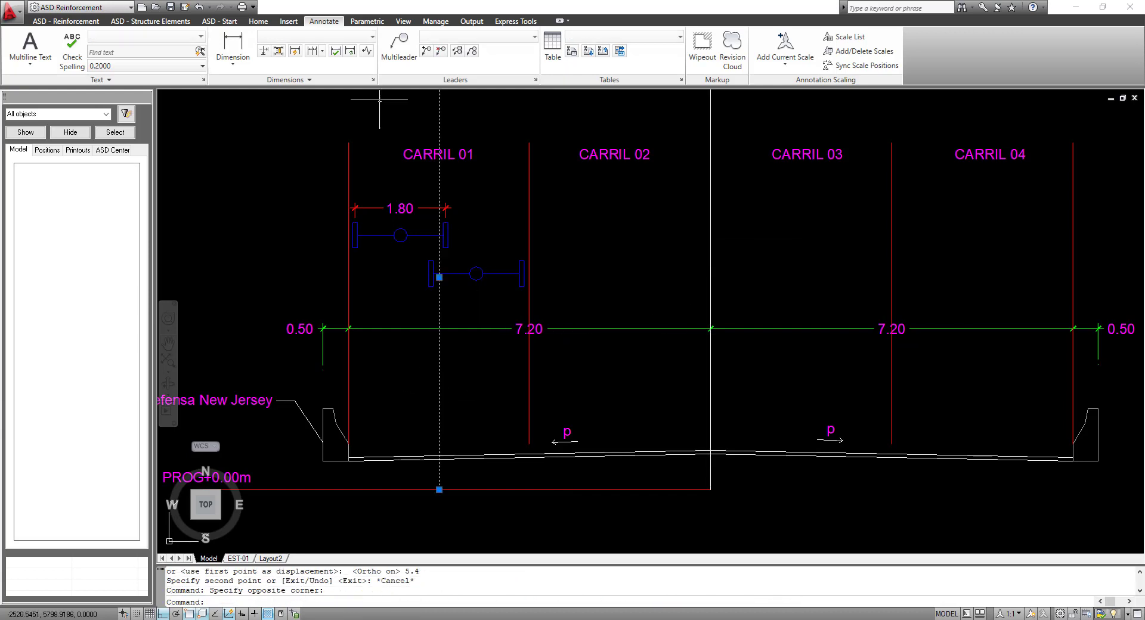
click(258, 21)
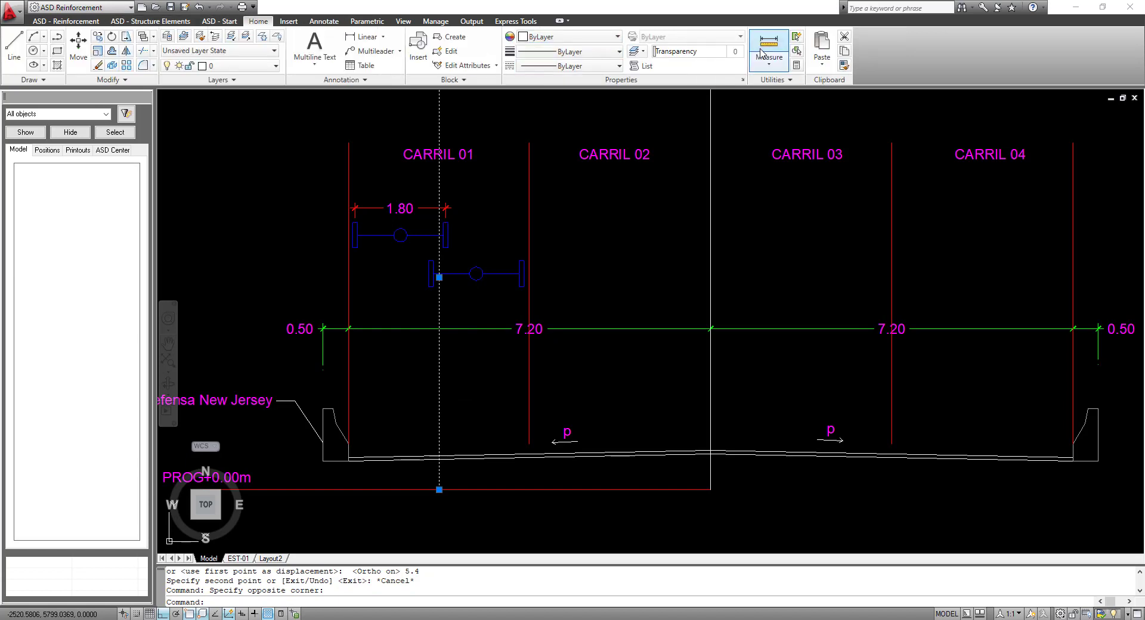
click(570, 36)
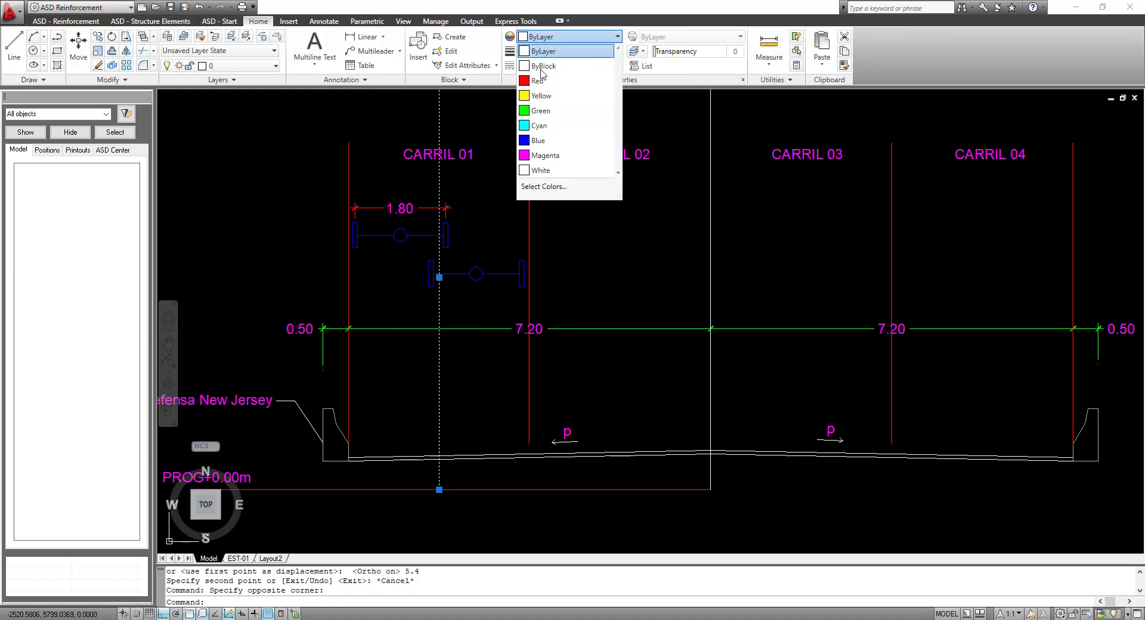
click(548, 96)
key(Escape)
middle_drag(443, 90, 429, 286)
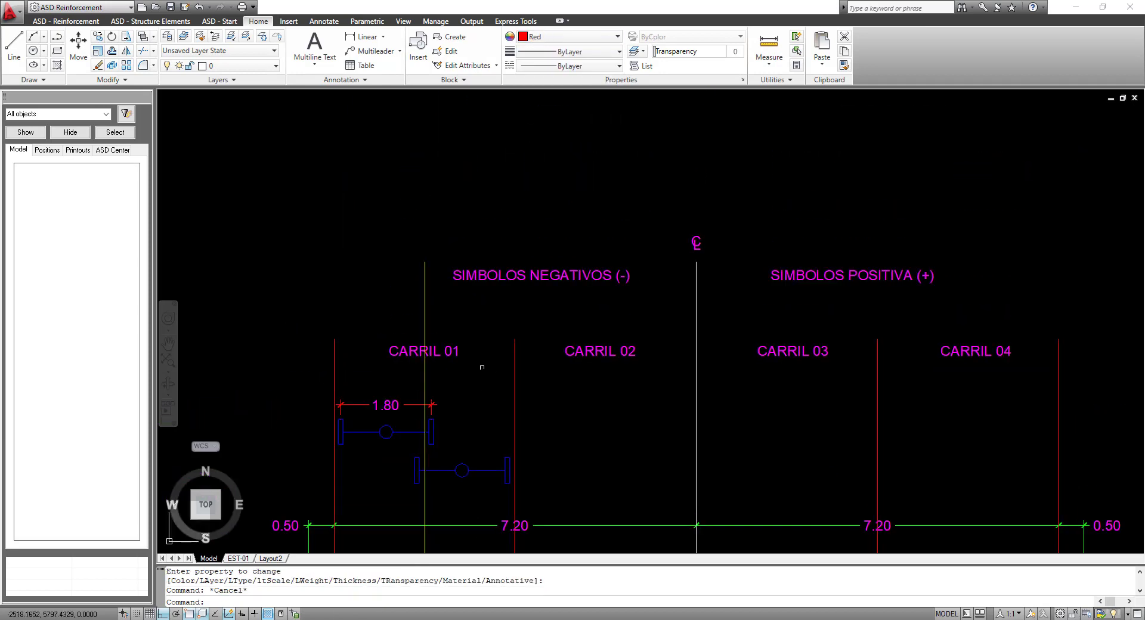
Step: Shorten the yellow centreline of CARRIL 01 by stretching its upper end down to just below the lane label
click(435, 273)
click(421, 274)
click(425, 262)
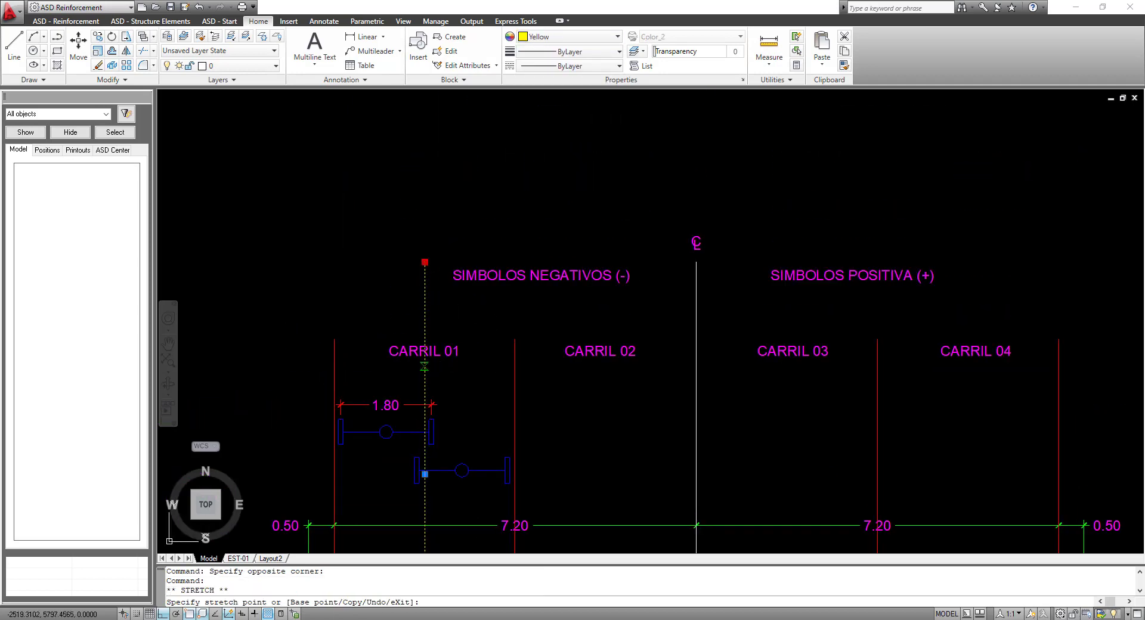
click(424, 363)
key(Escape)
Step: Move the four lane labels, CARRIL 01 to CARRIL 04, vertically up to just below the SIMBOLOS headings
middle_drag(425, 364, 473, 220)
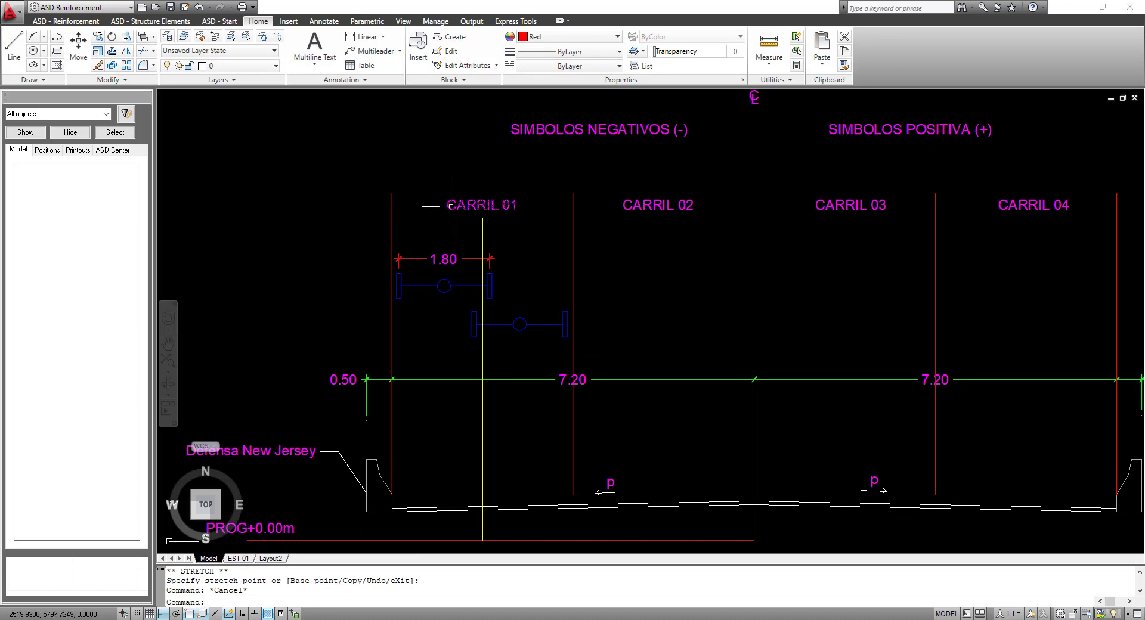
scroll(451, 203, up, 2)
scroll(451, 204, down, 2)
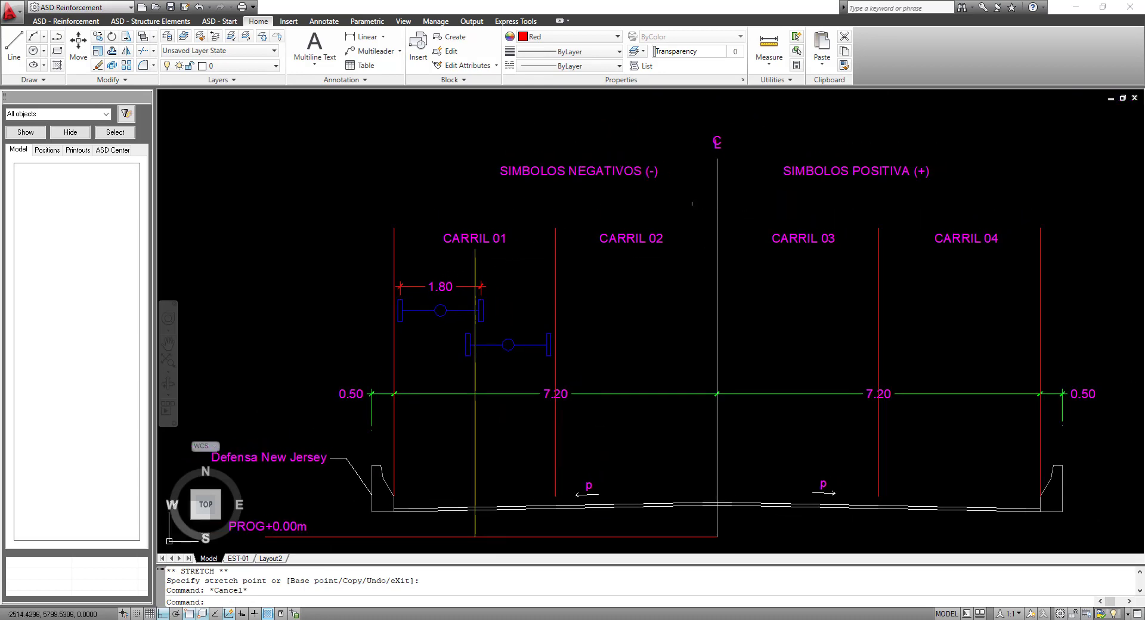
middle_drag(498, 242, 466, 237)
click(481, 249)
click(457, 230)
drag(601, 258, 579, 225)
click(811, 244)
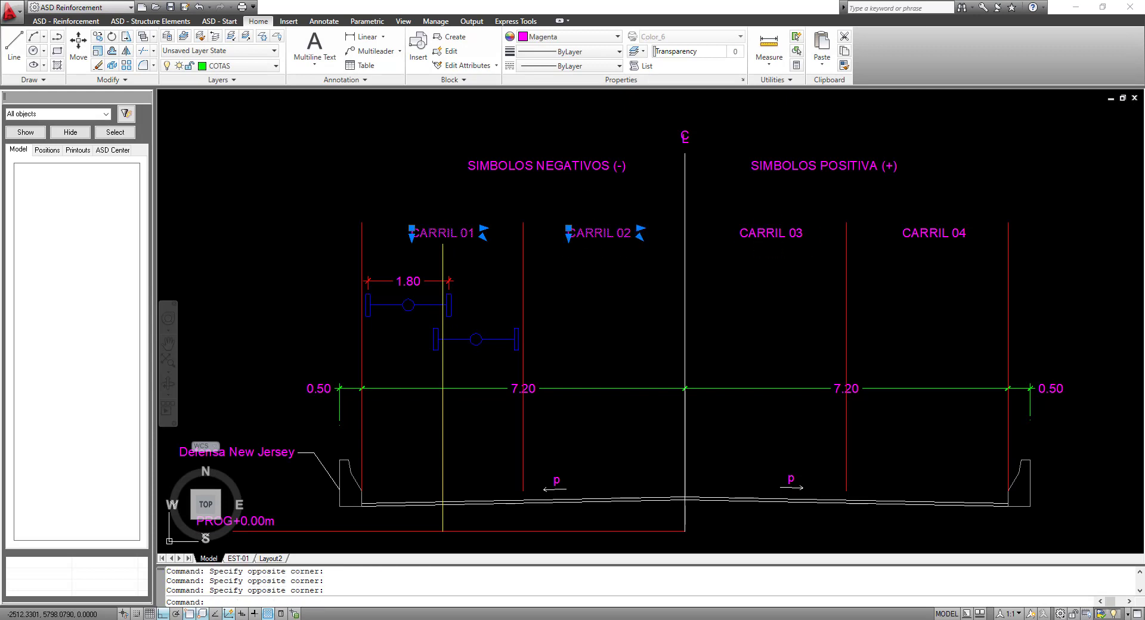
click(787, 227)
click(930, 232)
right_click(965, 153)
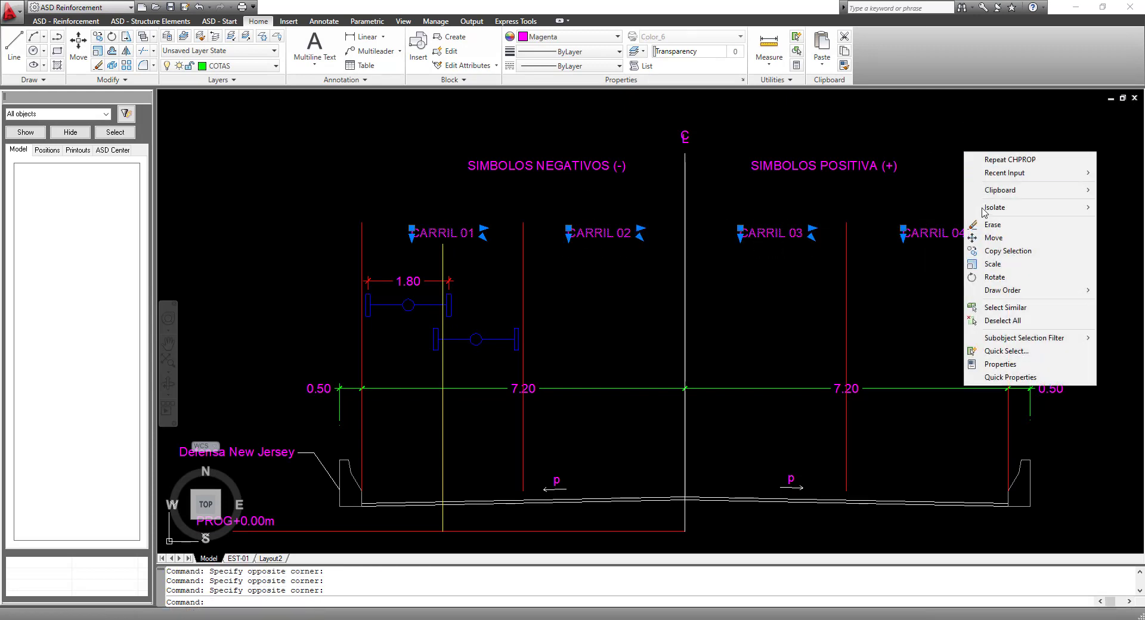
click(993, 238)
click(1022, 115)
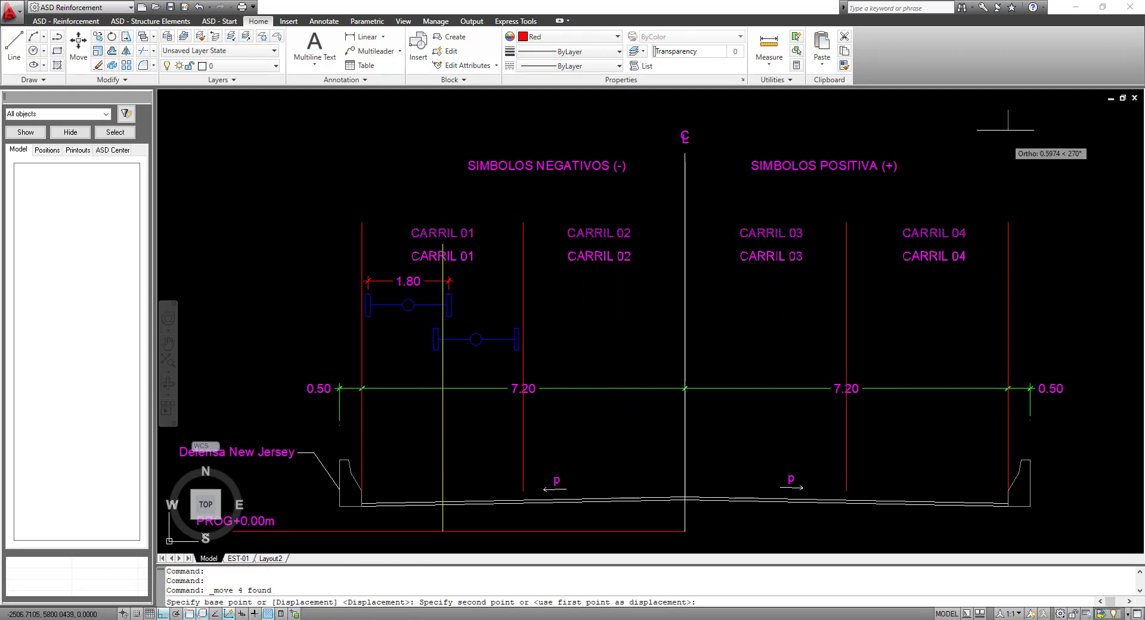
middle_drag(998, 106, 998, 179)
key(Escape)
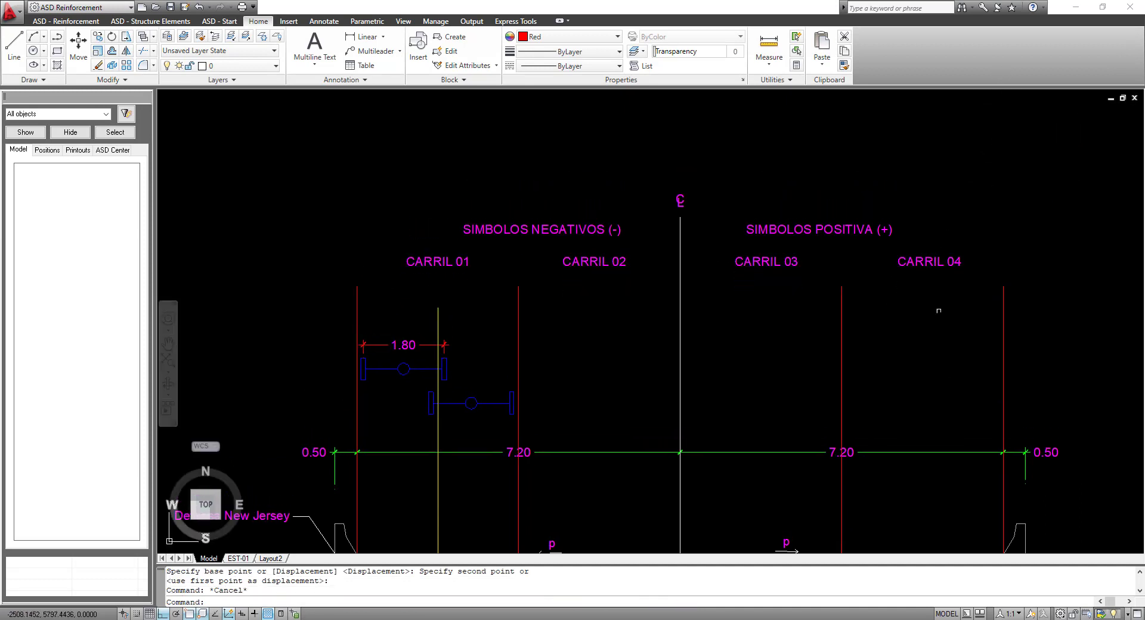
Step: Stretch the upper ends of the red lane division lines about 0.86 upwards, past the lane labels
text(s)
key(Return)
click(1037, 300)
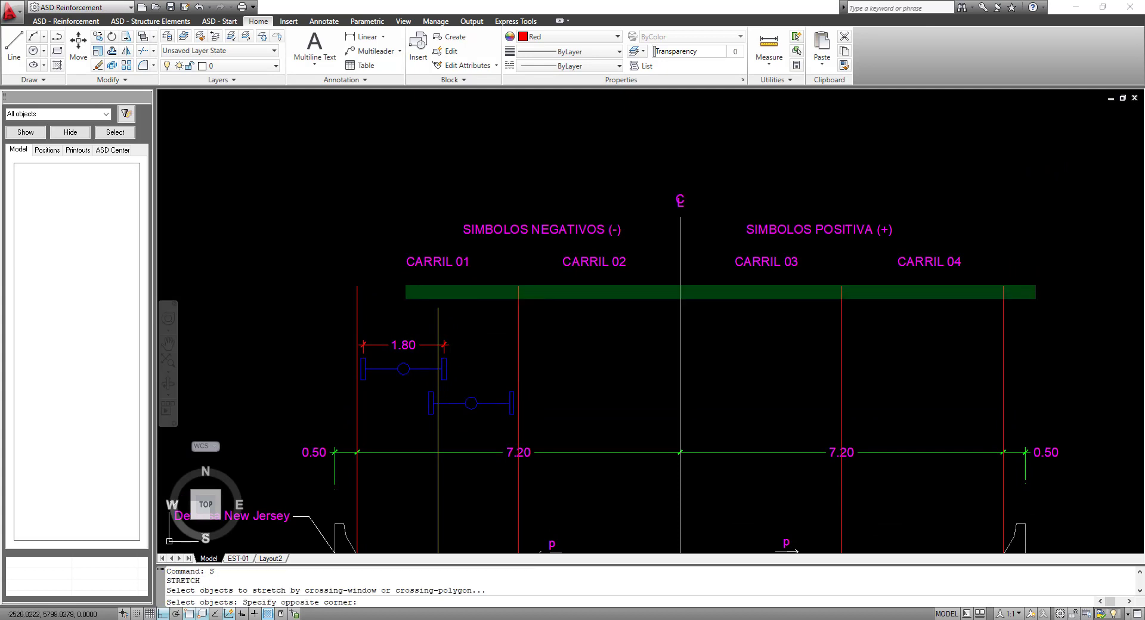
click(338, 283)
click(681, 317)
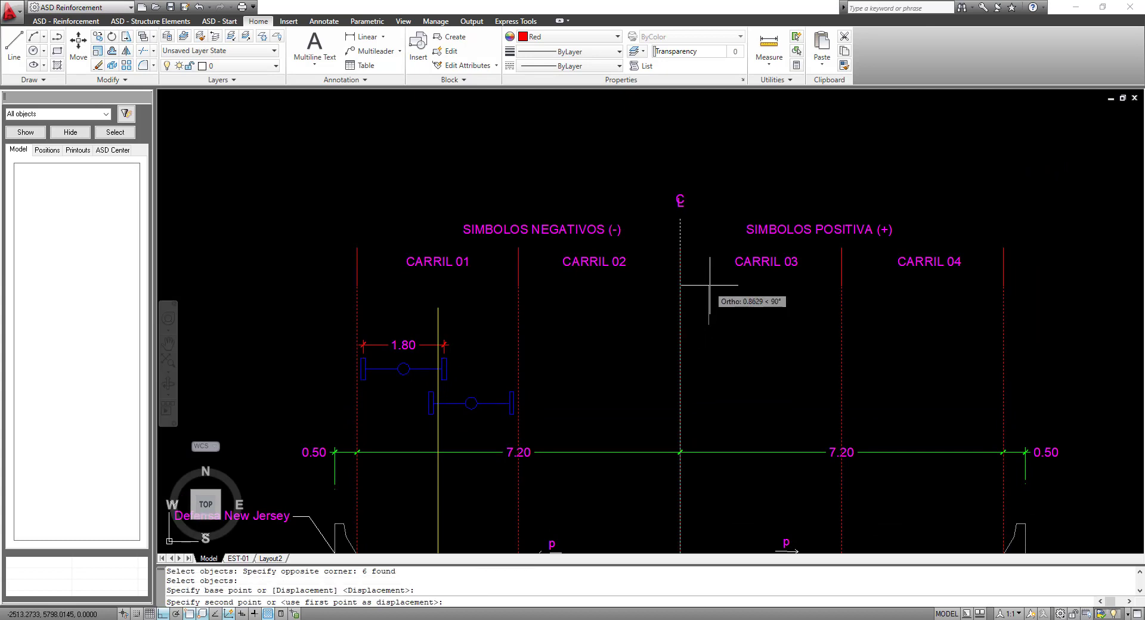
key(Escape)
Step: Add a linear dimension from the deck centreline to the yellow CARRIL 01 centreline, placed below the lane labels
middle_drag(564, 319, 589, 242)
scroll(511, 235, up, 2)
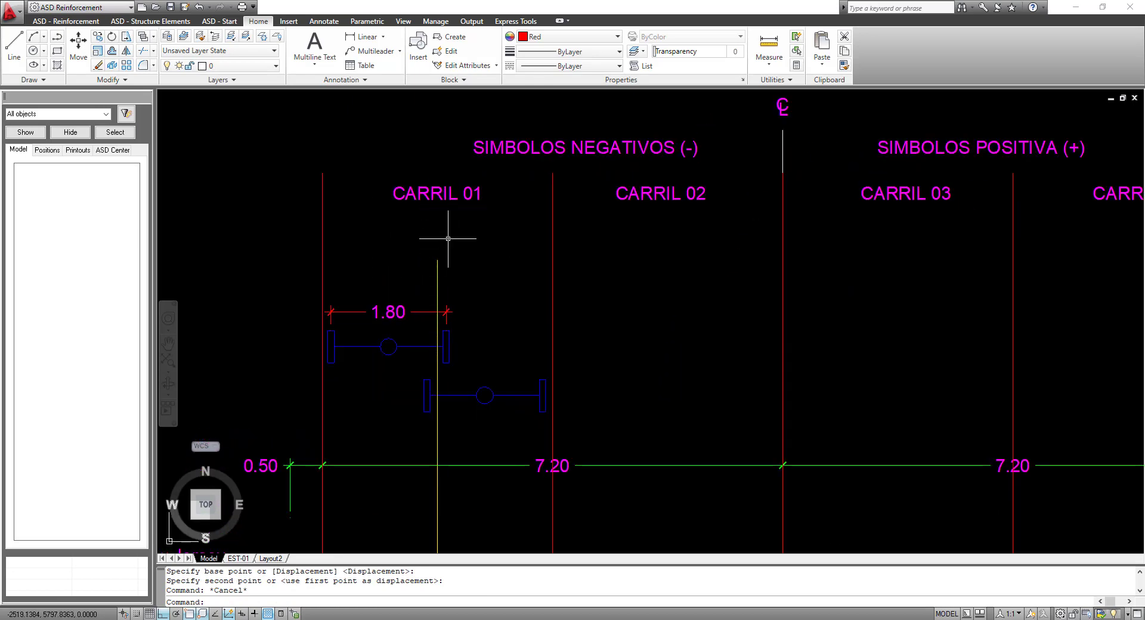
scroll(451, 232, down, 1)
scroll(465, 208, up, 2)
scroll(466, 208, down, 2)
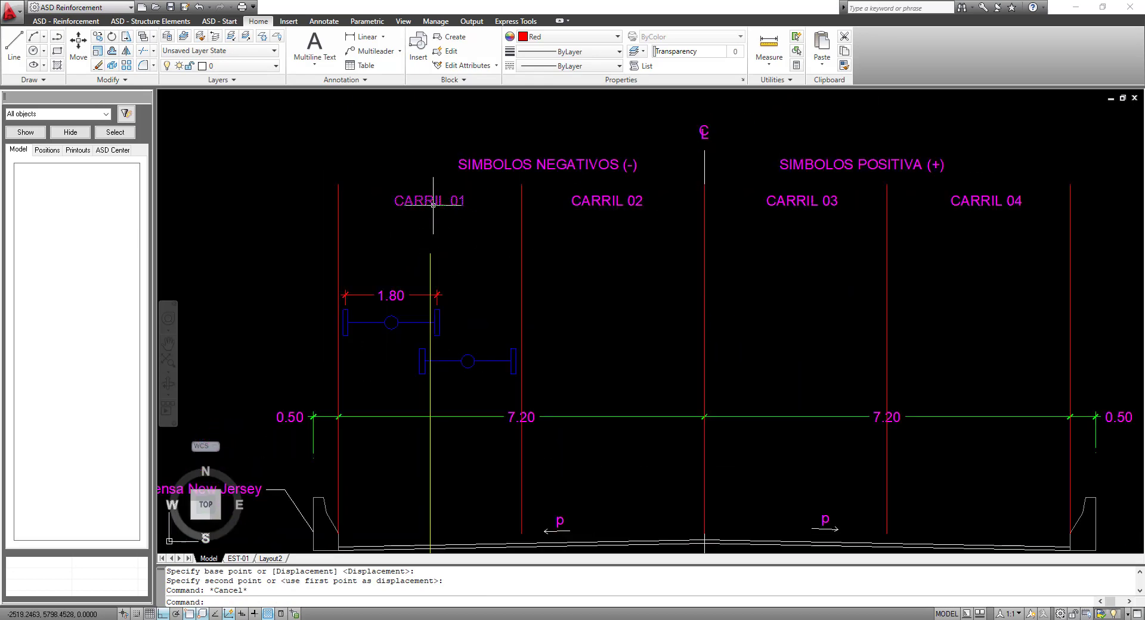
click(362, 37)
click(688, 252)
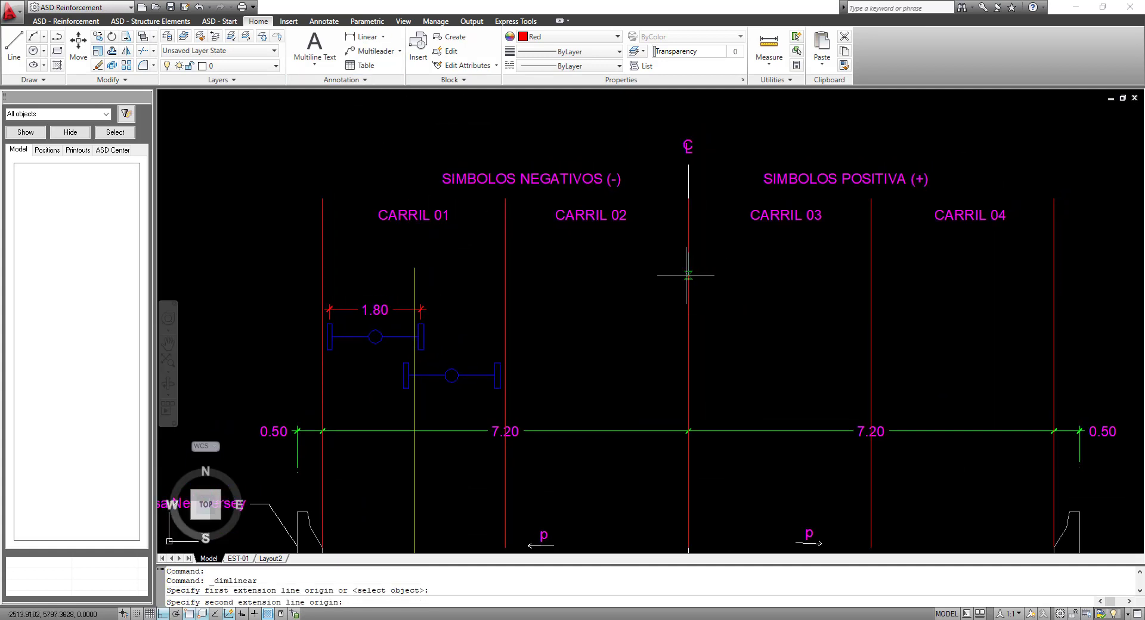
click(413, 268)
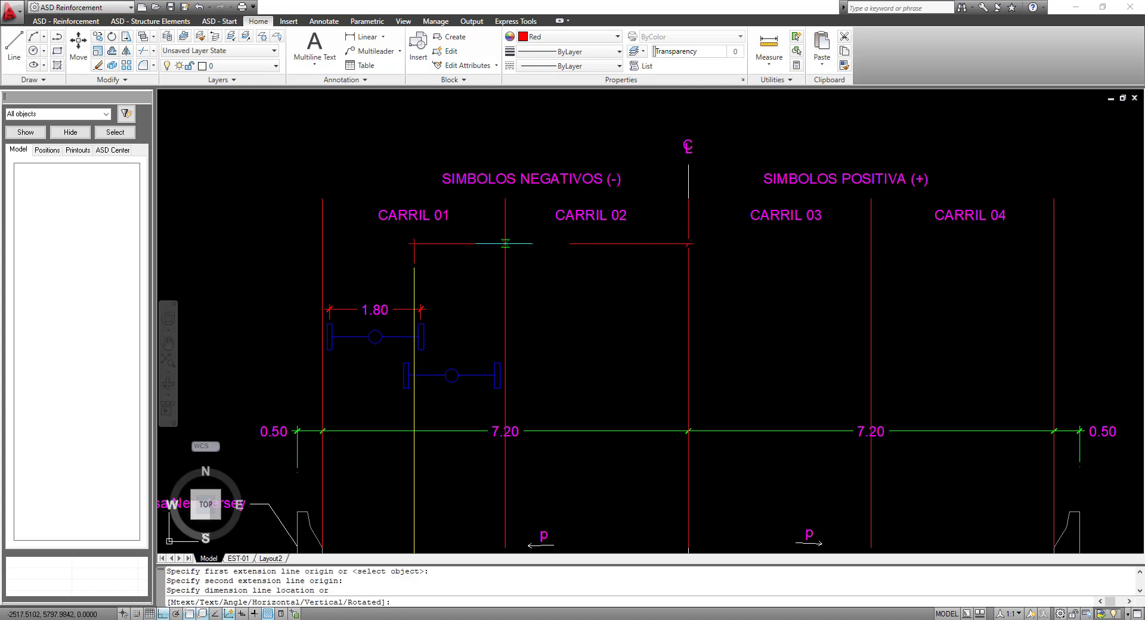
click(510, 244)
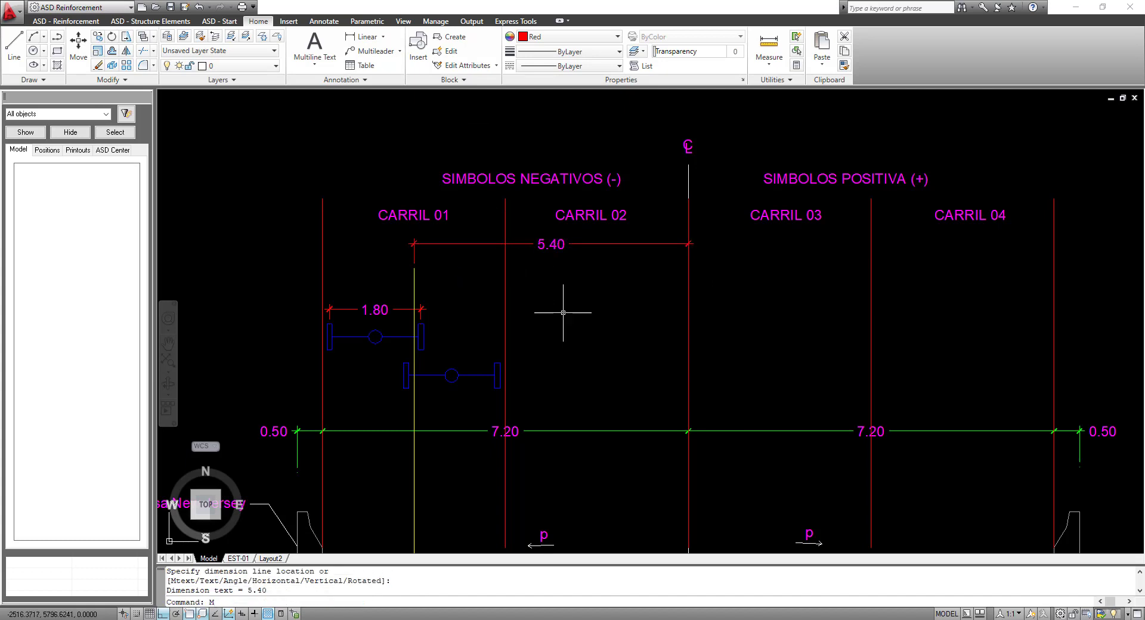
text(MA)
key(Return)
scroll(593, 328, down, 4)
scroll(601, 325, up, 5)
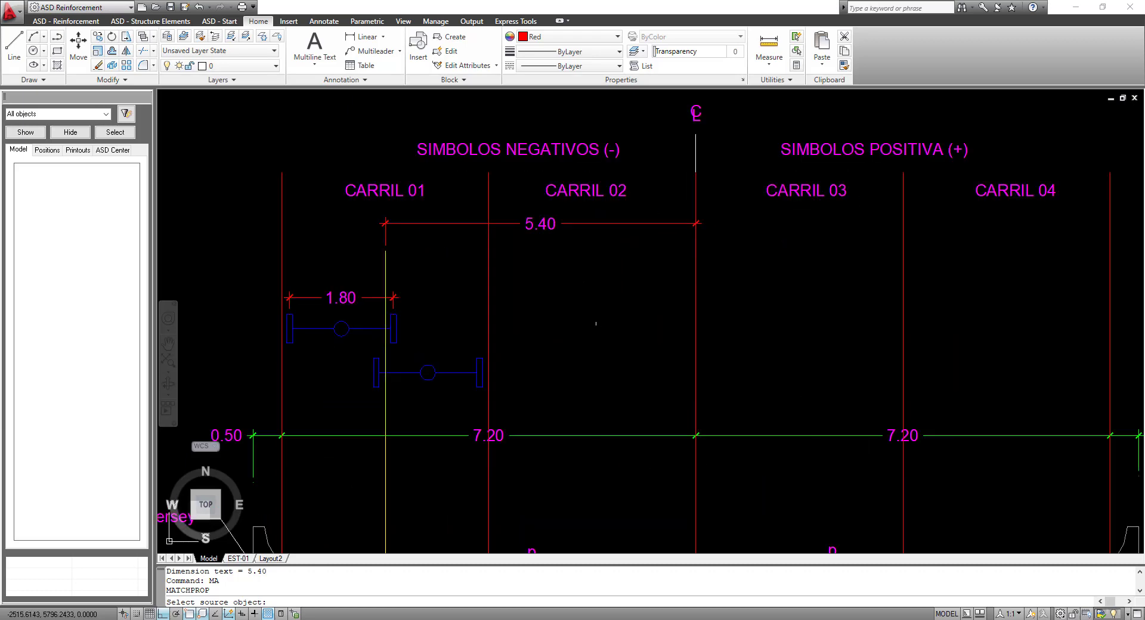
key(Escape)
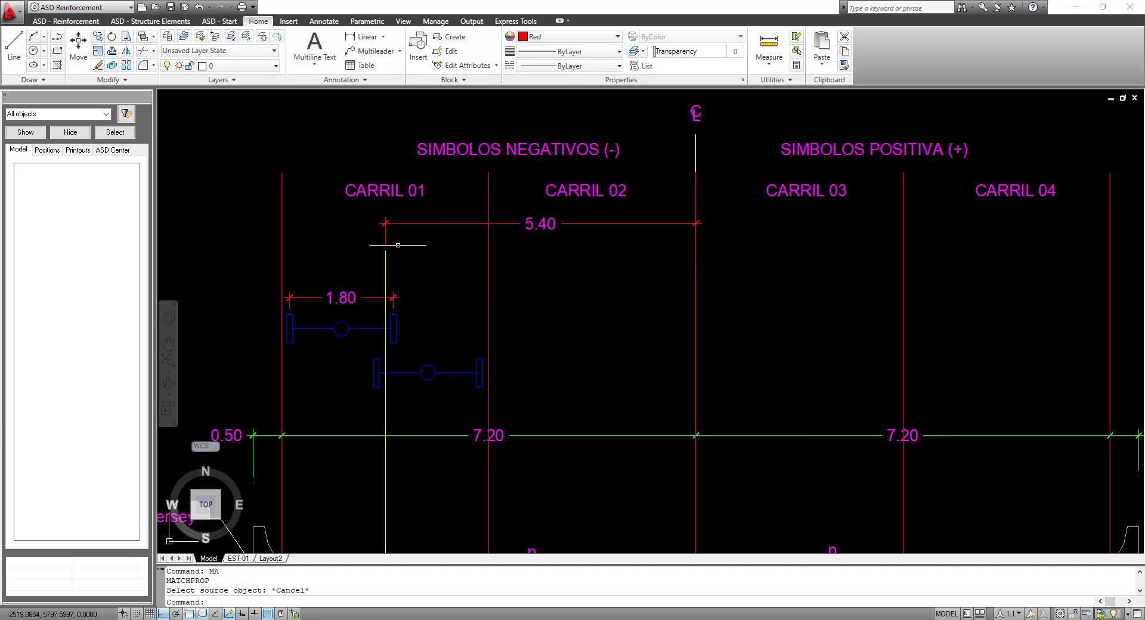
scroll(582, 252, down, 3)
scroll(608, 188, up, 3)
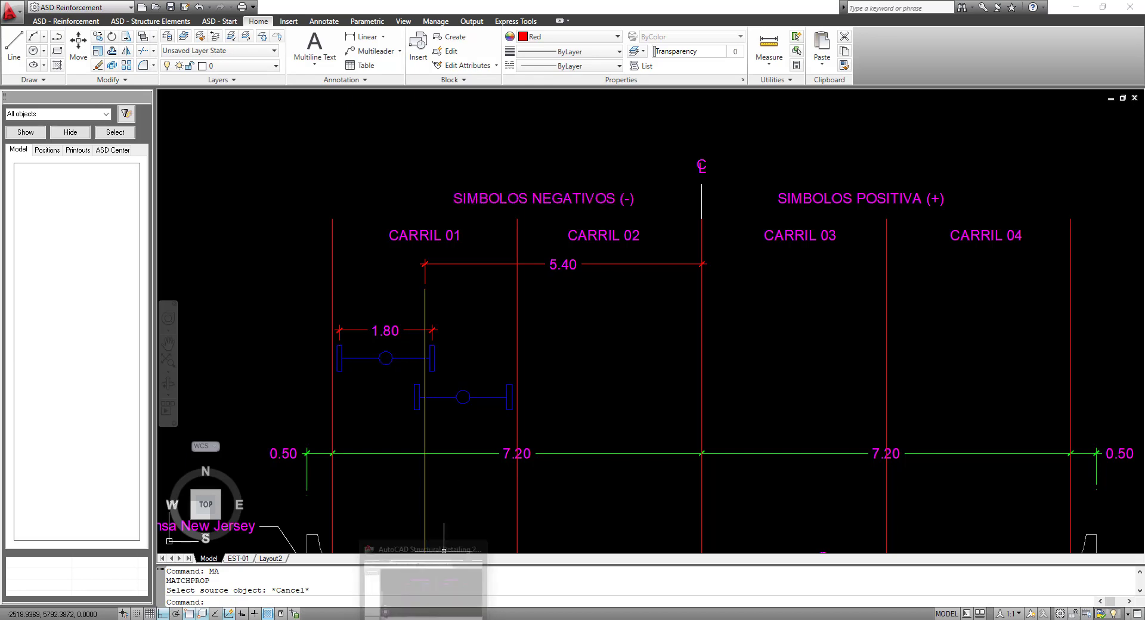
Step: Switch to CSiBridge and add the first CARRIL 01 row at station 0 with centerline offset -5,4 m and lane width 3,6 m
click(435, 572)
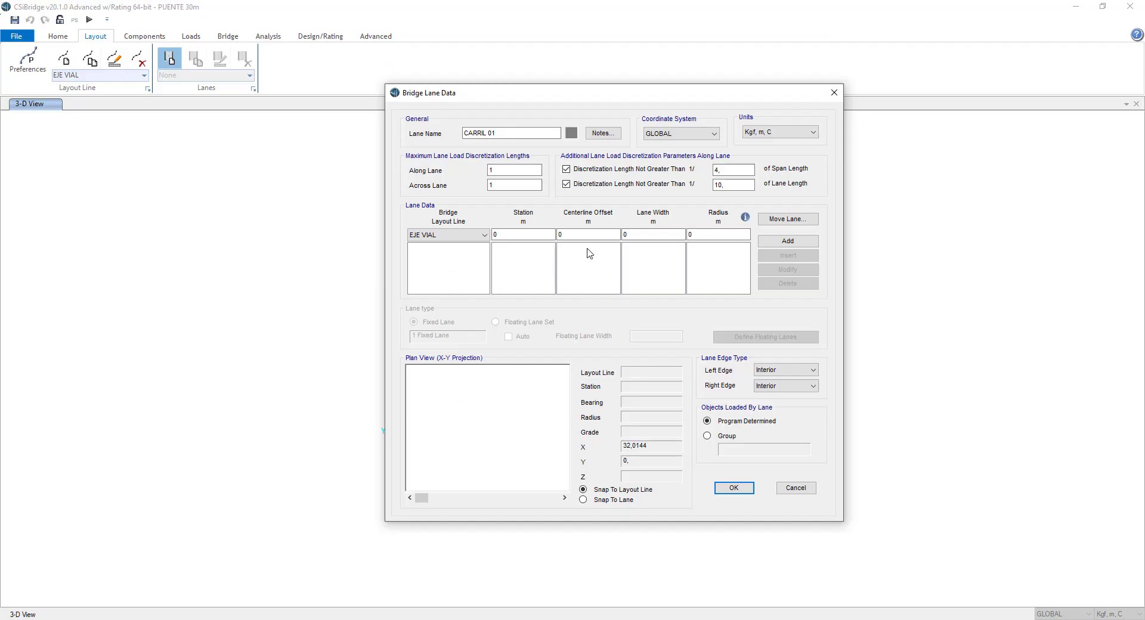
double_click(582, 234)
text(-)
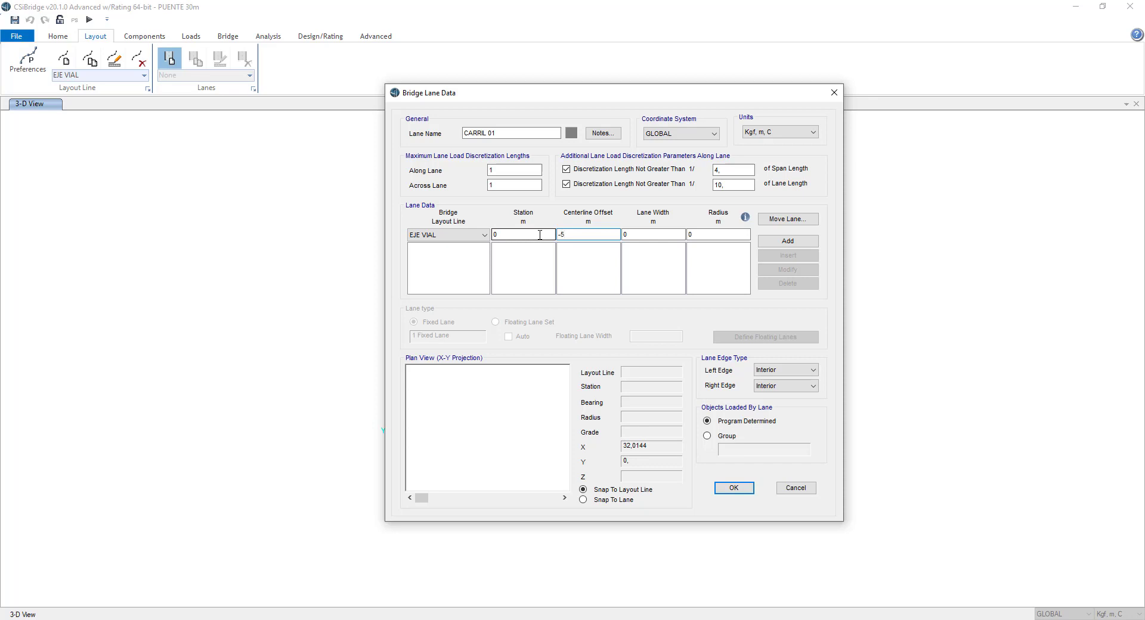
text(5,4)
click(656, 236)
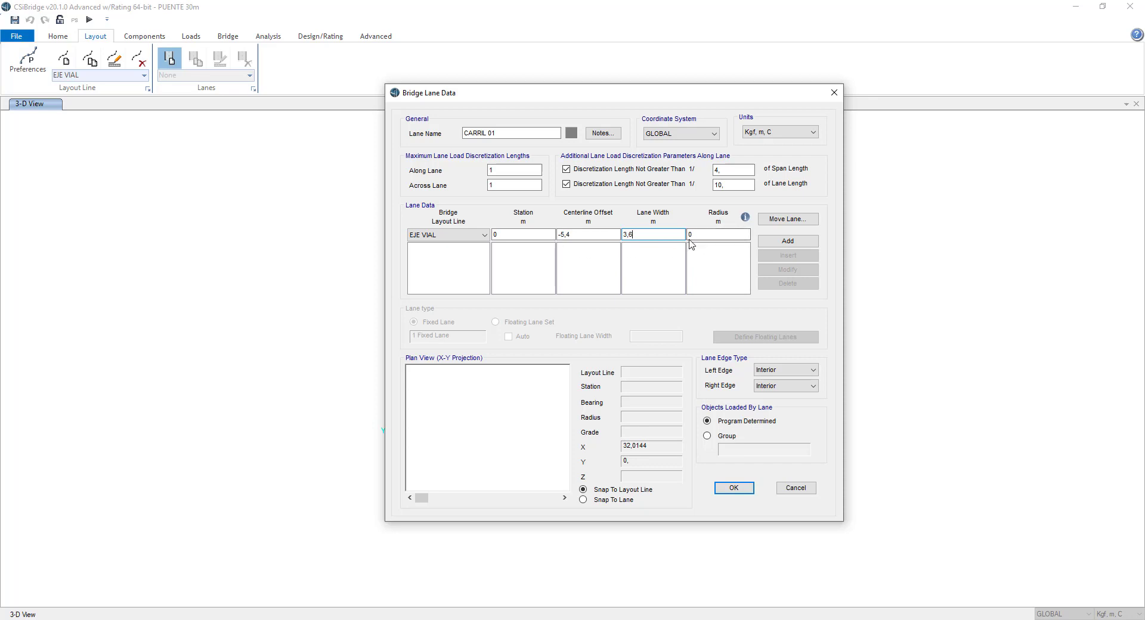
key(Tab)
key(Tab)
key(Return)
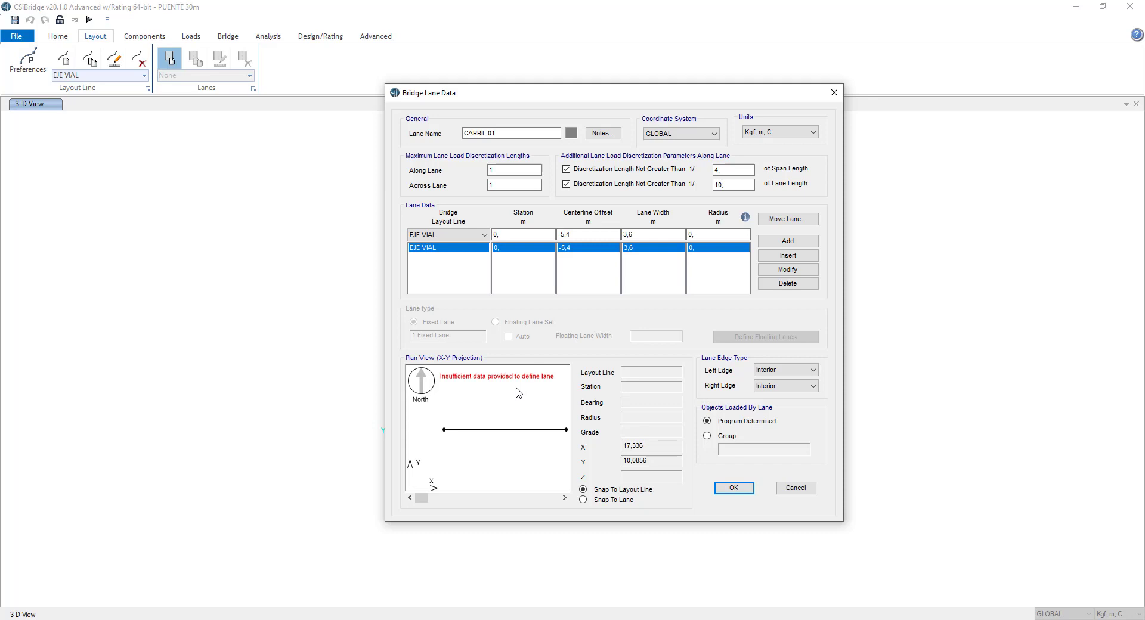
Step: Add a second lane data row for CARRIL 01 at station 30 m with the same offset and width
click(508, 236)
text(30)
click(787, 241)
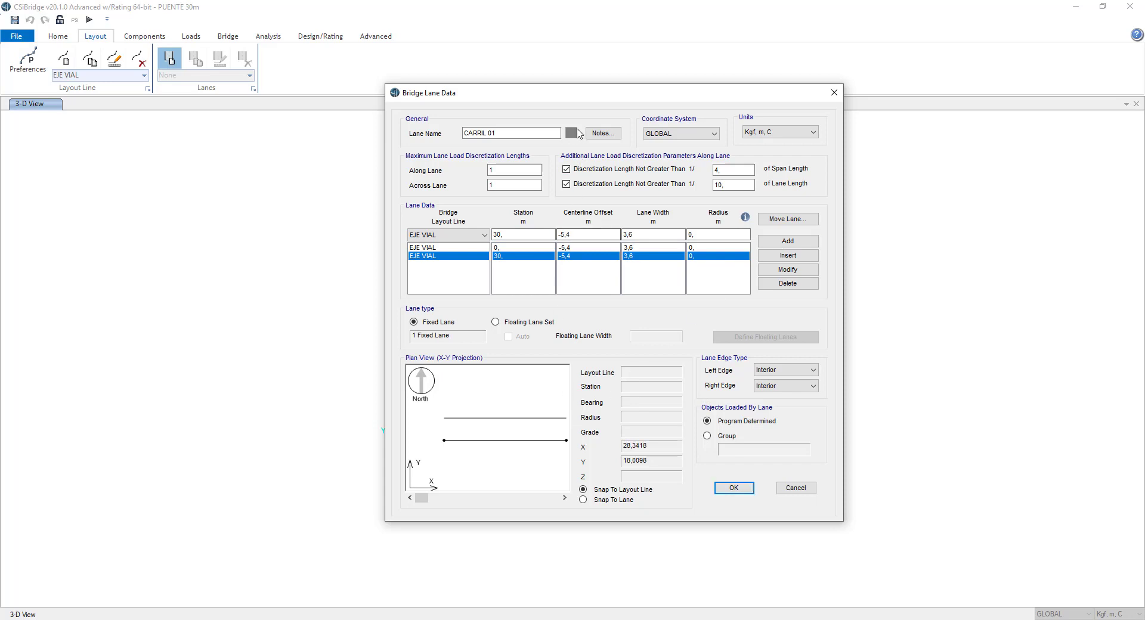
Step: Set the display colour of lane CARRIL 01 to yellow
click(570, 131)
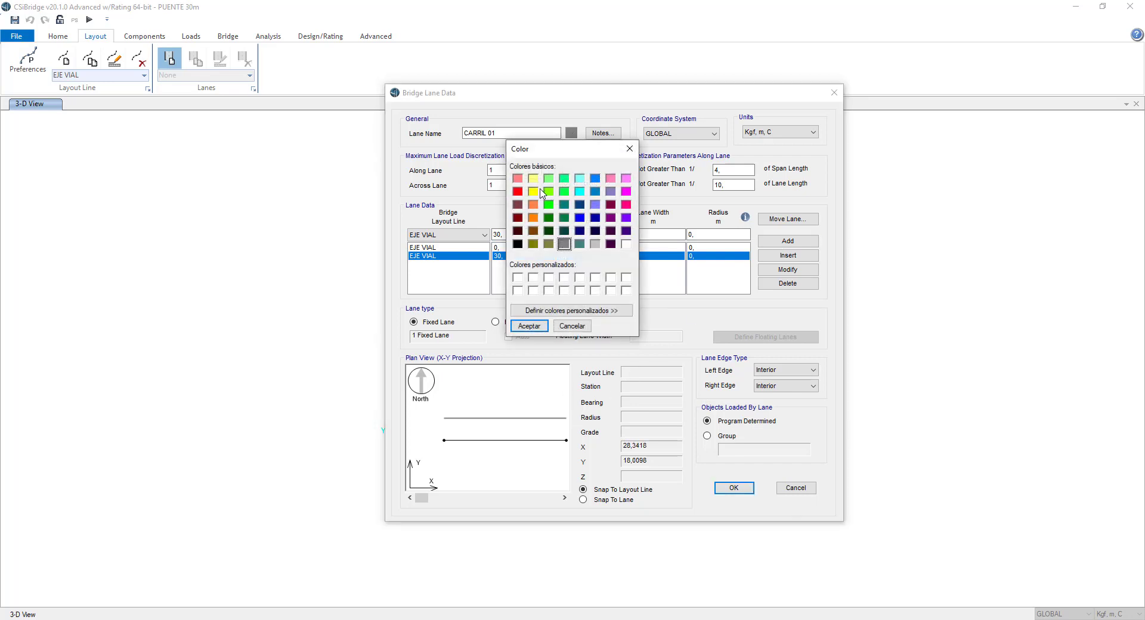
click(533, 192)
click(534, 327)
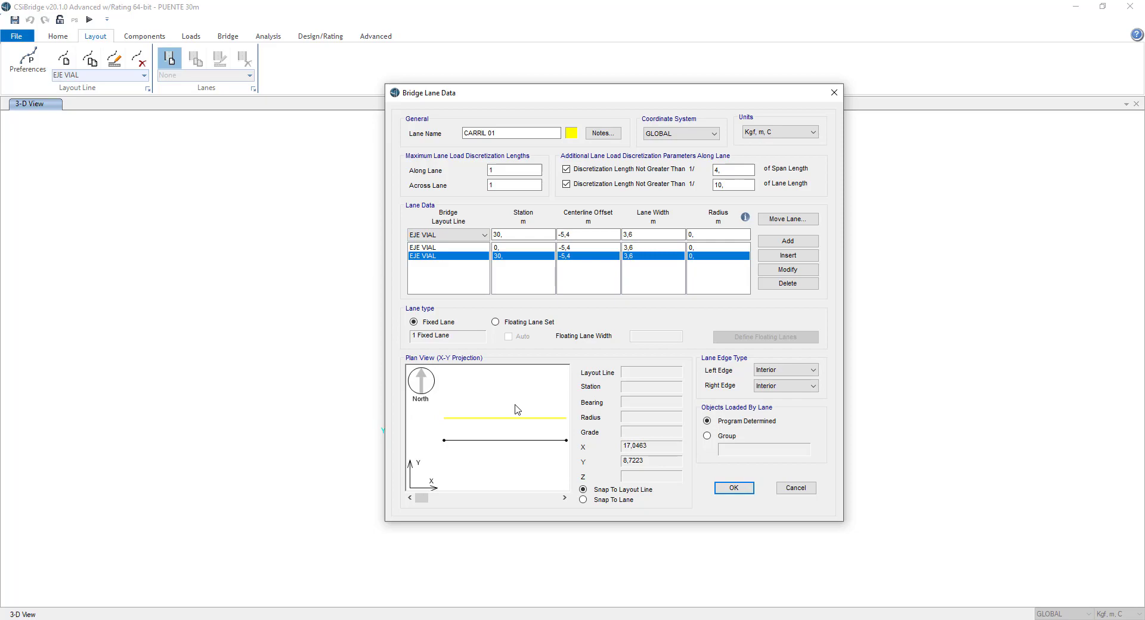
Step: Examine the design truck axle spacings and design lane width in the AASHTO PDF in Nitro Pro, and return to CSiBridge
key(alt+Tab)
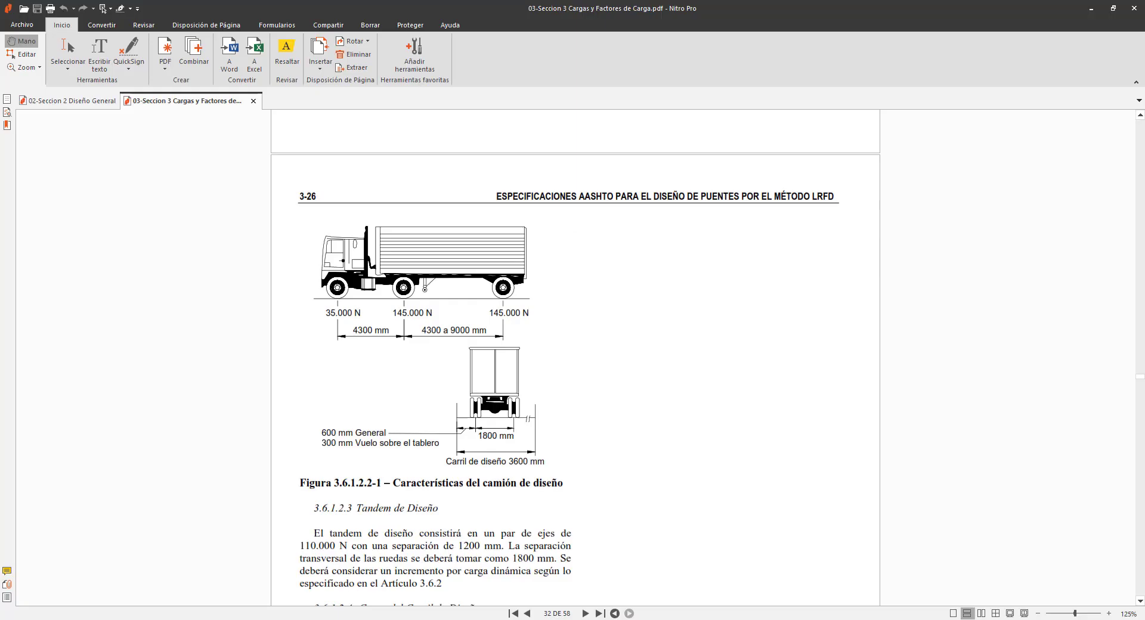
scroll(450, 313, up, 5)
scroll(451, 312, up, 3)
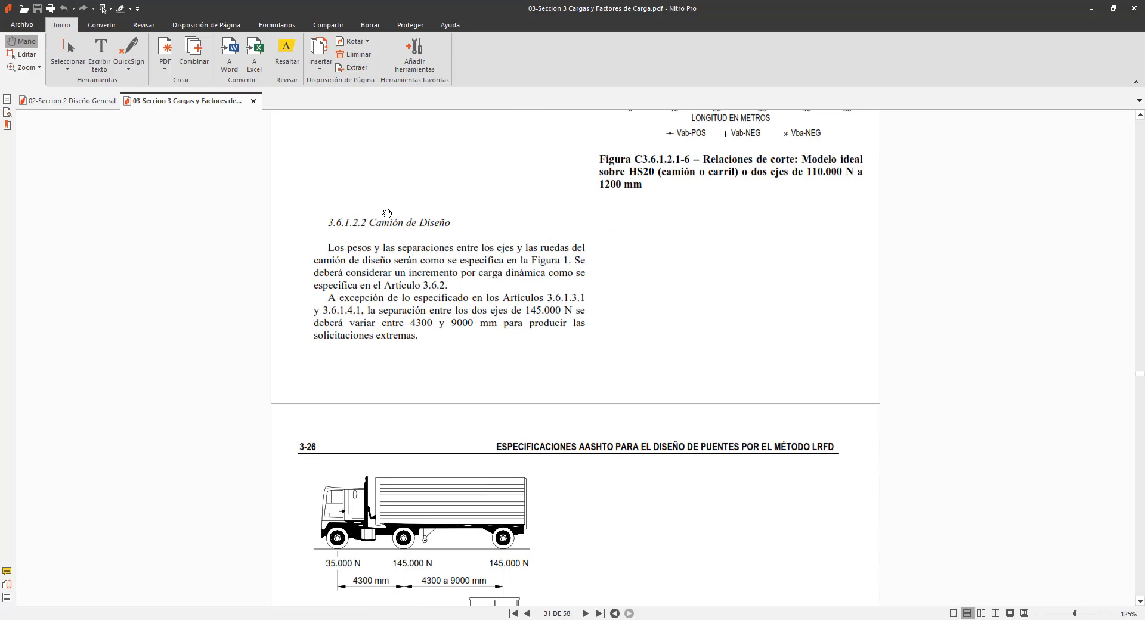
scroll(480, 287, down, 4)
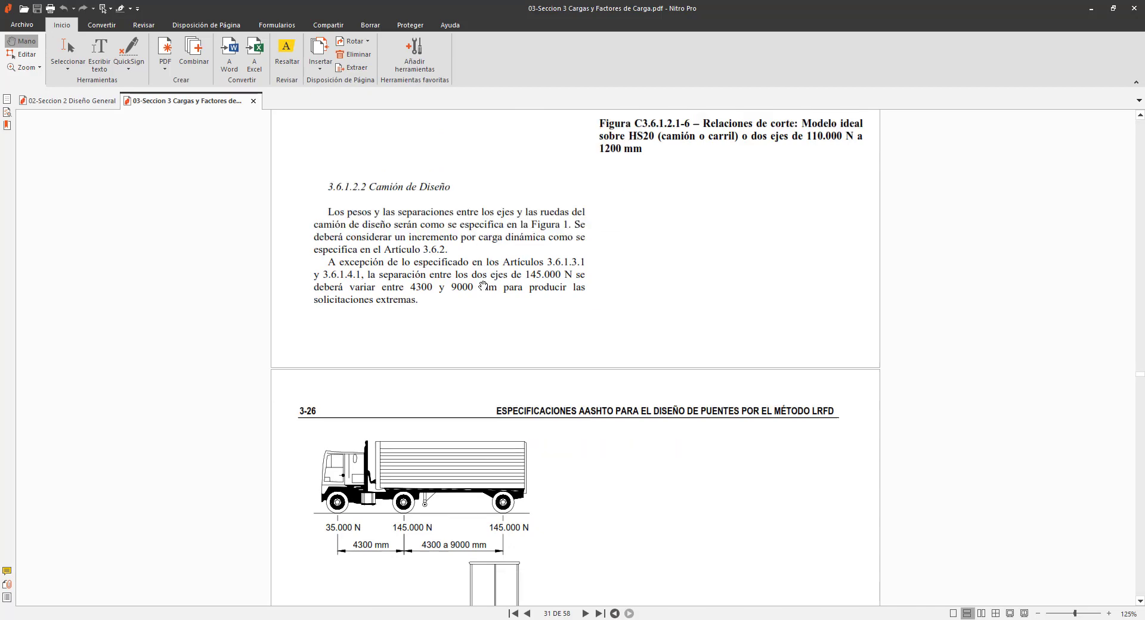
scroll(480, 287, down, 2)
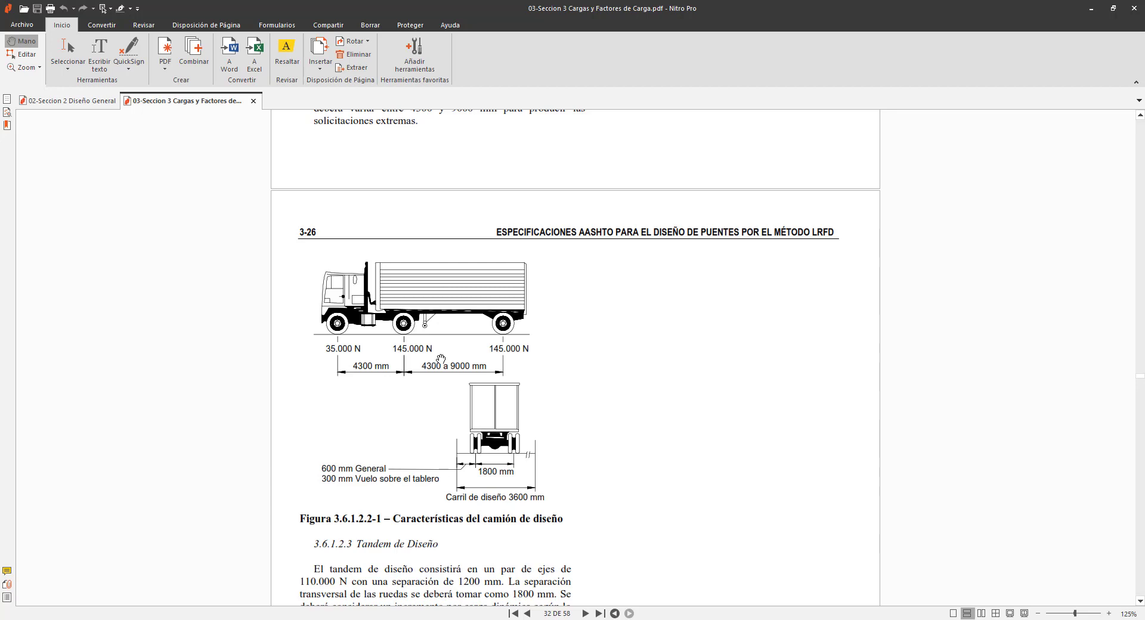
scroll(444, 355, down, 4)
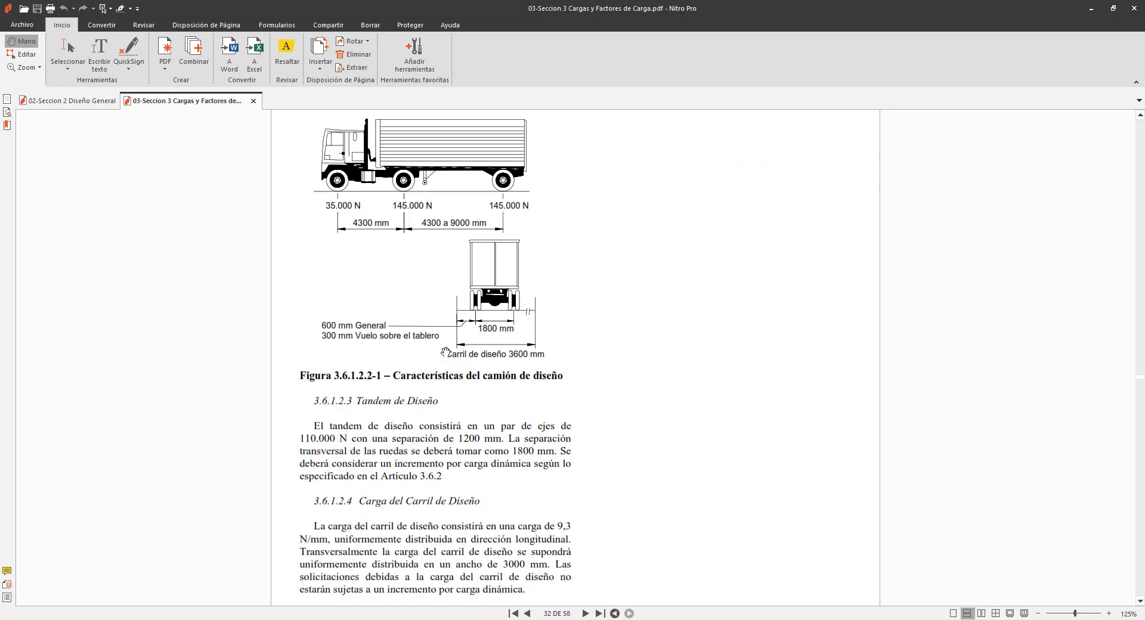
scroll(447, 350, up, 1)
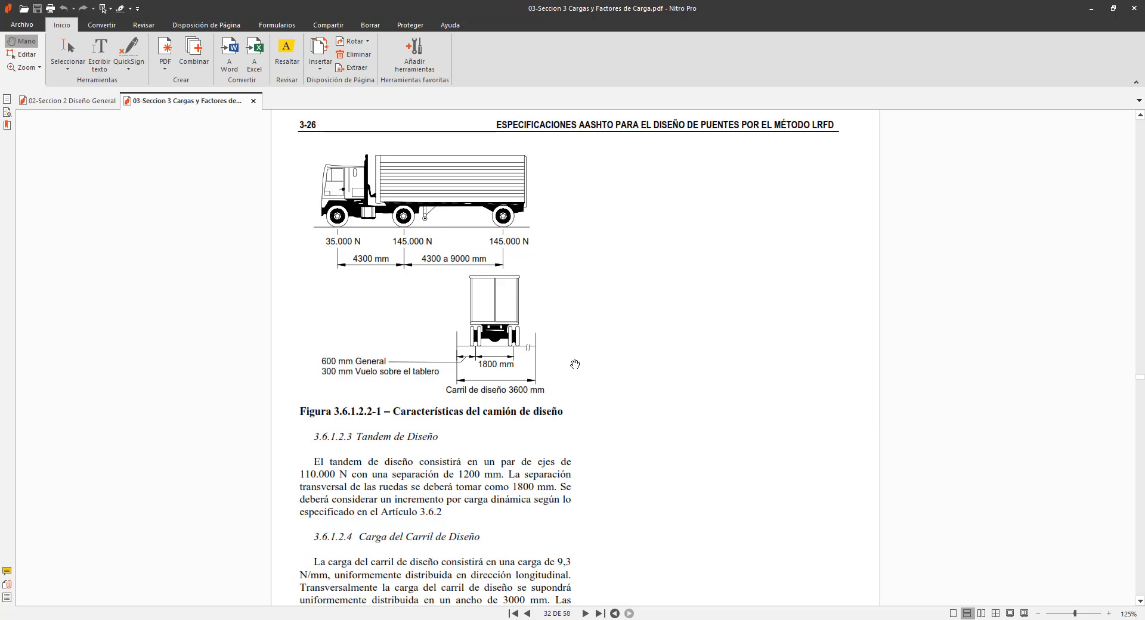
click(1094, 8)
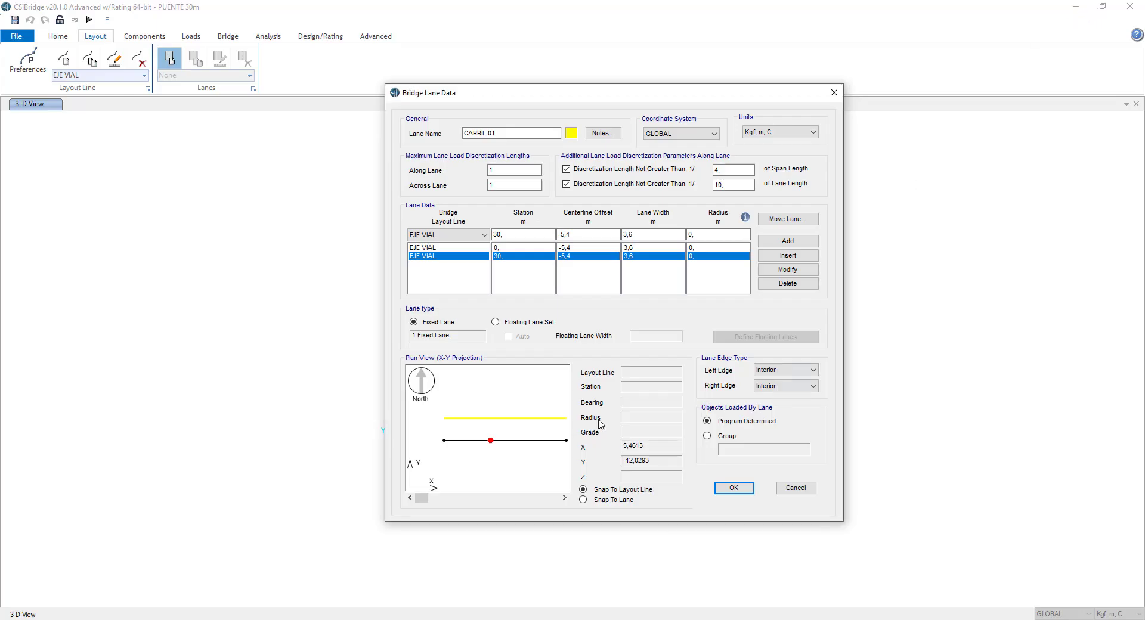
Step: Switch to AutoCAD and copy the CARRIL 01 label to a spot below it, across the lane's left boundary line
key(alt+Tab)
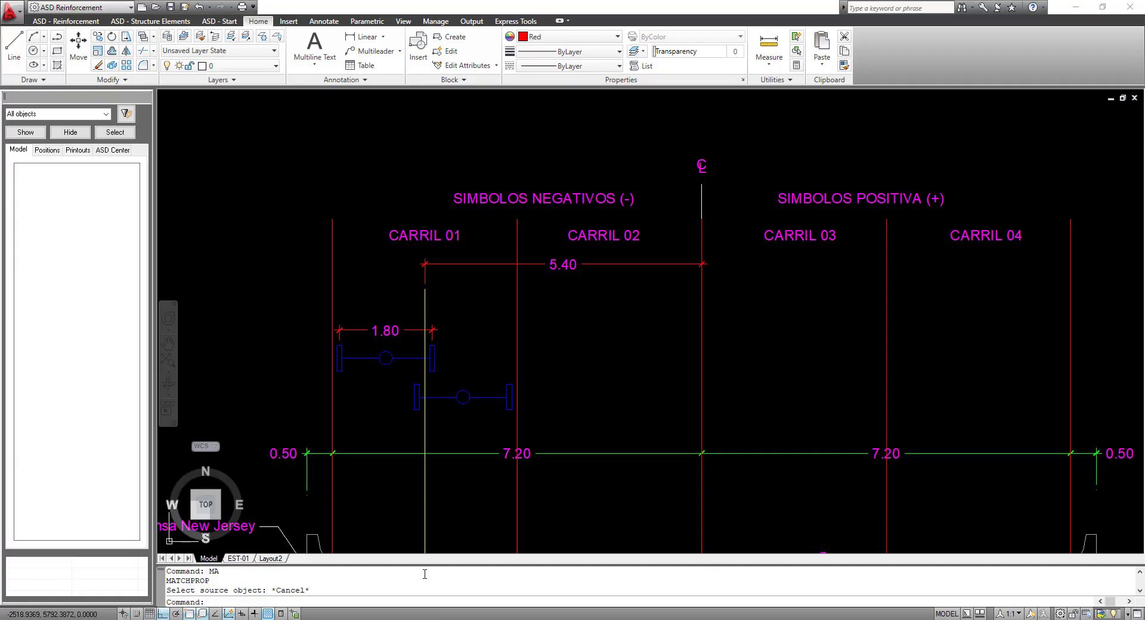
scroll(453, 334, up, 1)
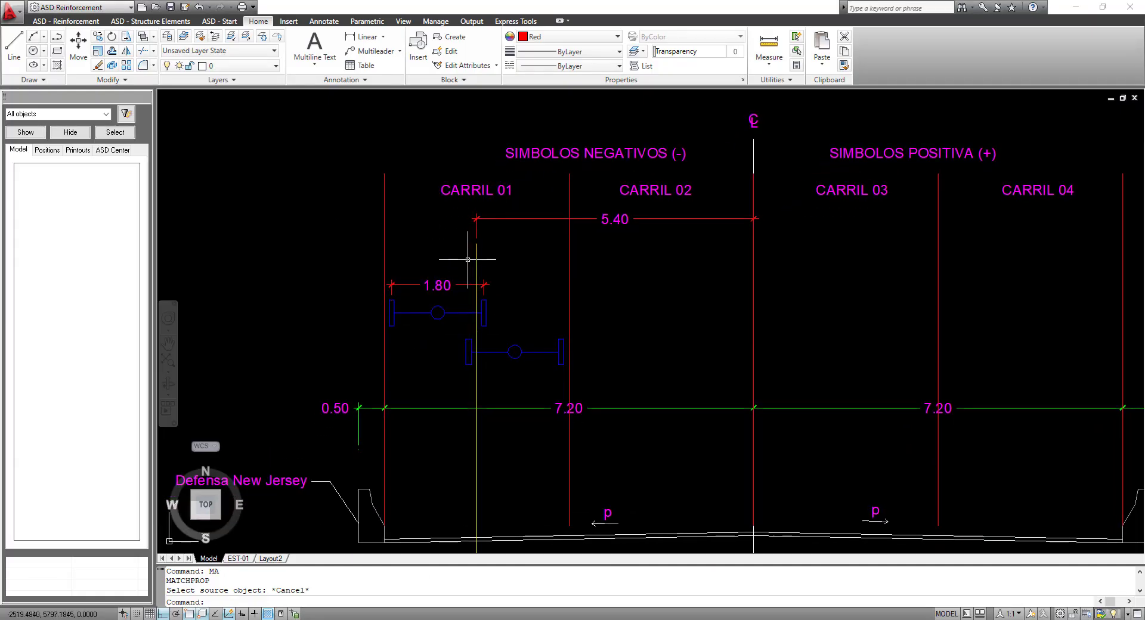
middle_drag(524, 364, 547, 255)
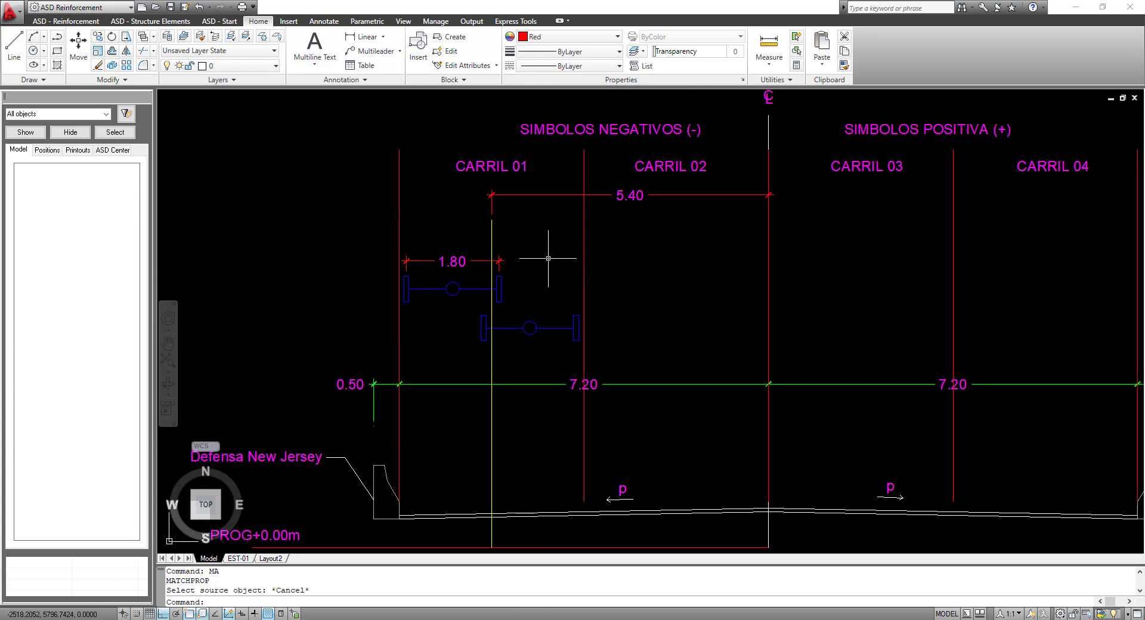
click(471, 167)
right_click(536, 209)
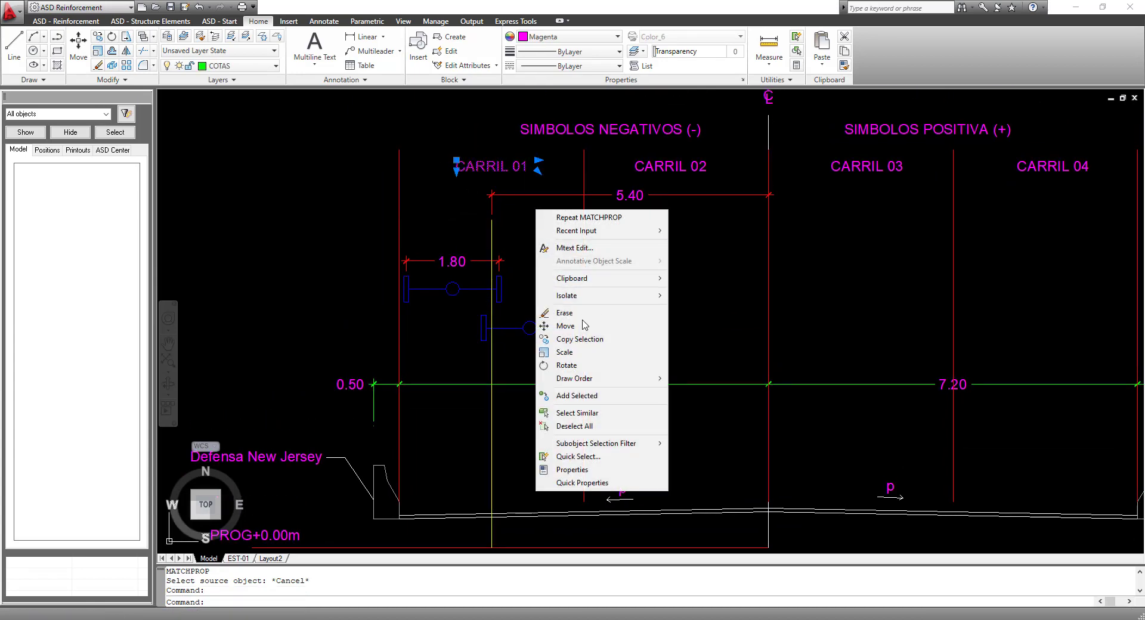
click(579, 339)
click(498, 168)
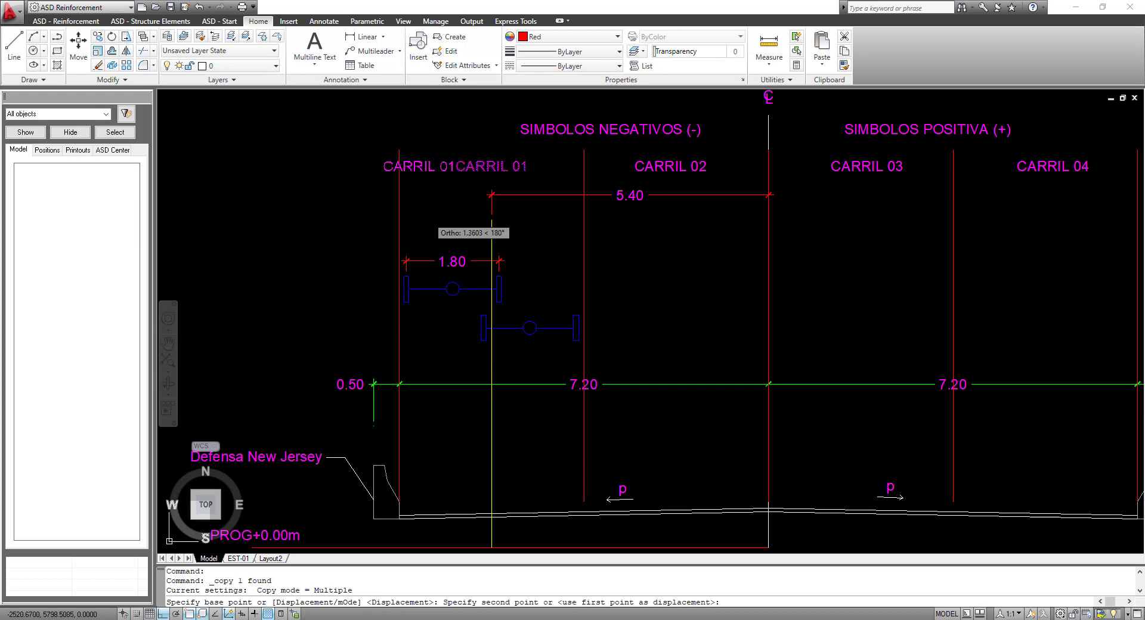
key(F8)
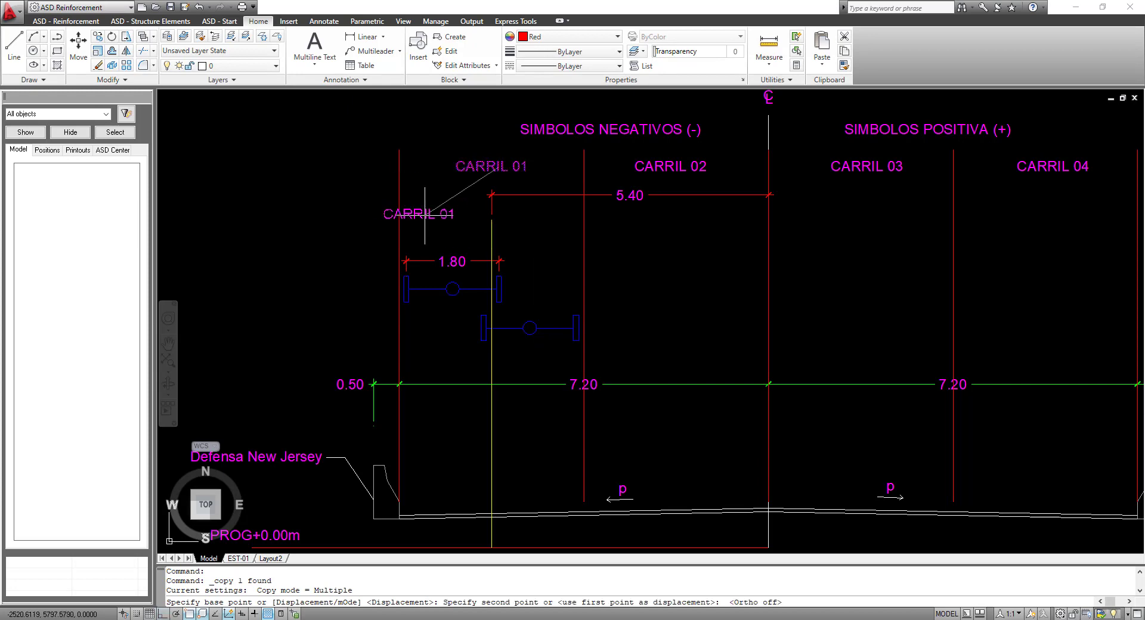
click(400, 210)
key(Escape)
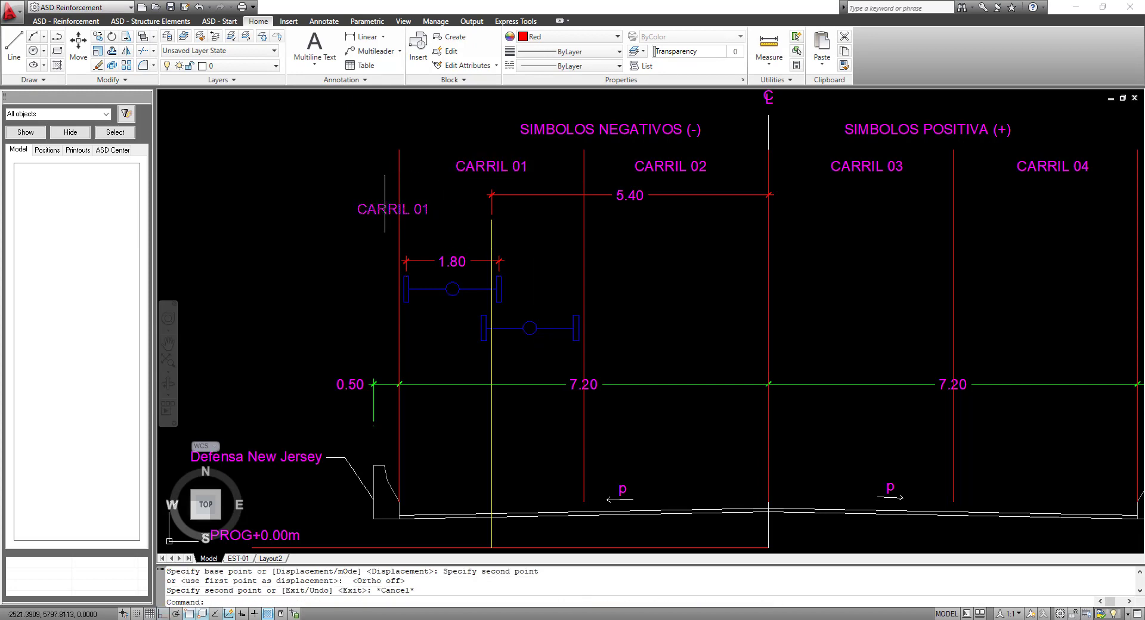
Step: Change the text of the copied CARRIL 01 label to IZQ
scroll(387, 204, up, 4)
double_click(384, 208)
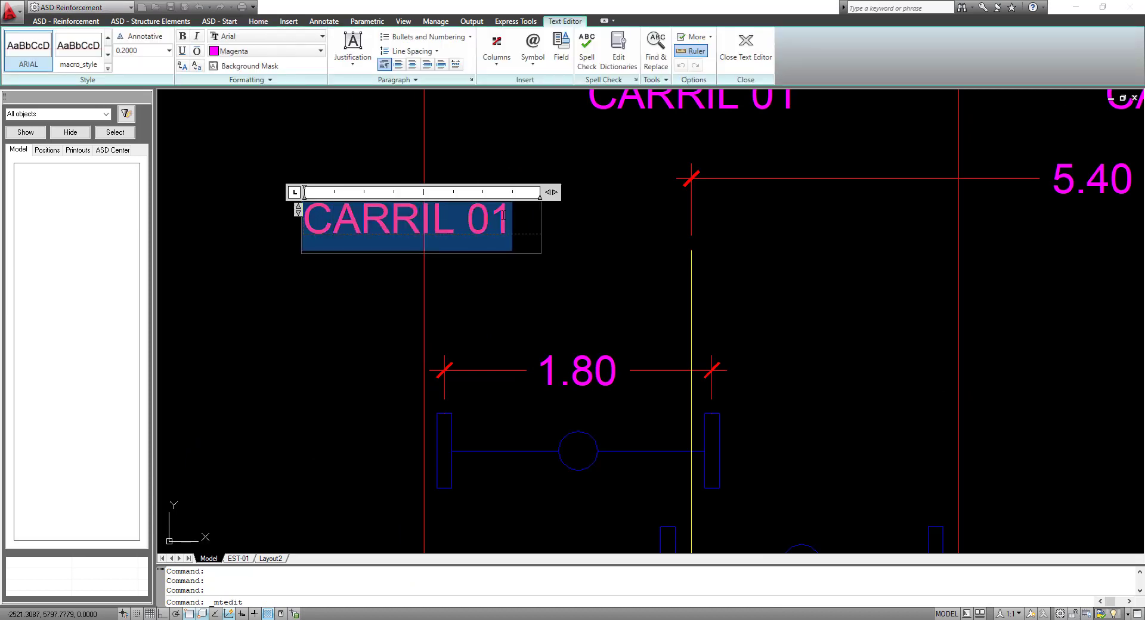
key(BackSpace)
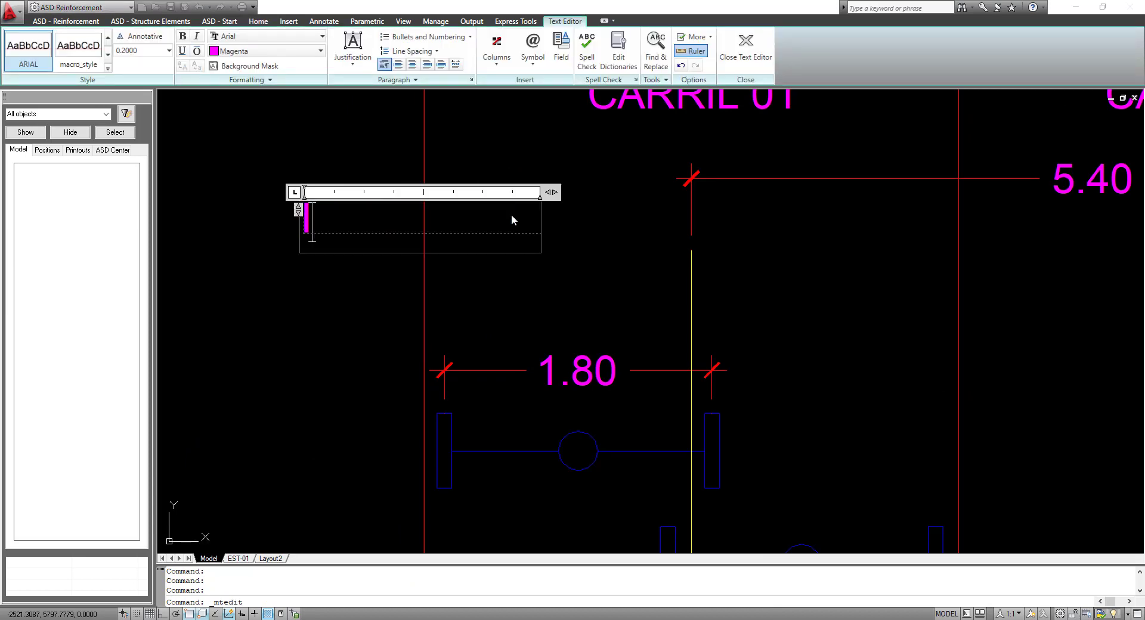
text(IZQ)
click(376, 294)
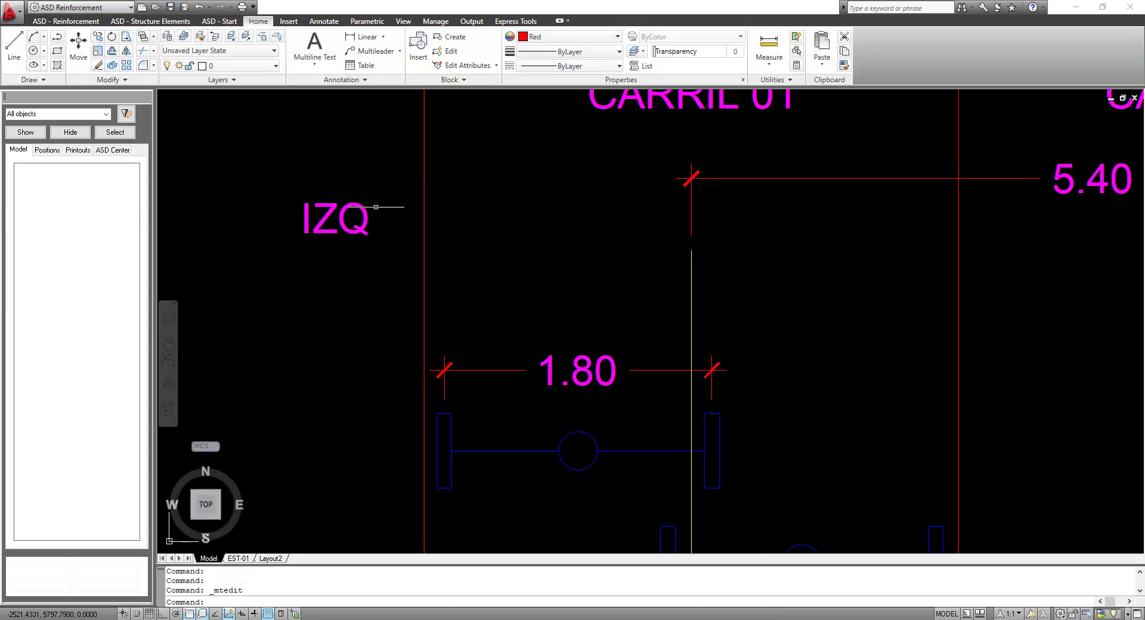
Step: Move the IZQ label horizontally to just inside the left boundary line of CARRIL 01
click(397, 206)
click(280, 184)
right_click(288, 182)
click(318, 297)
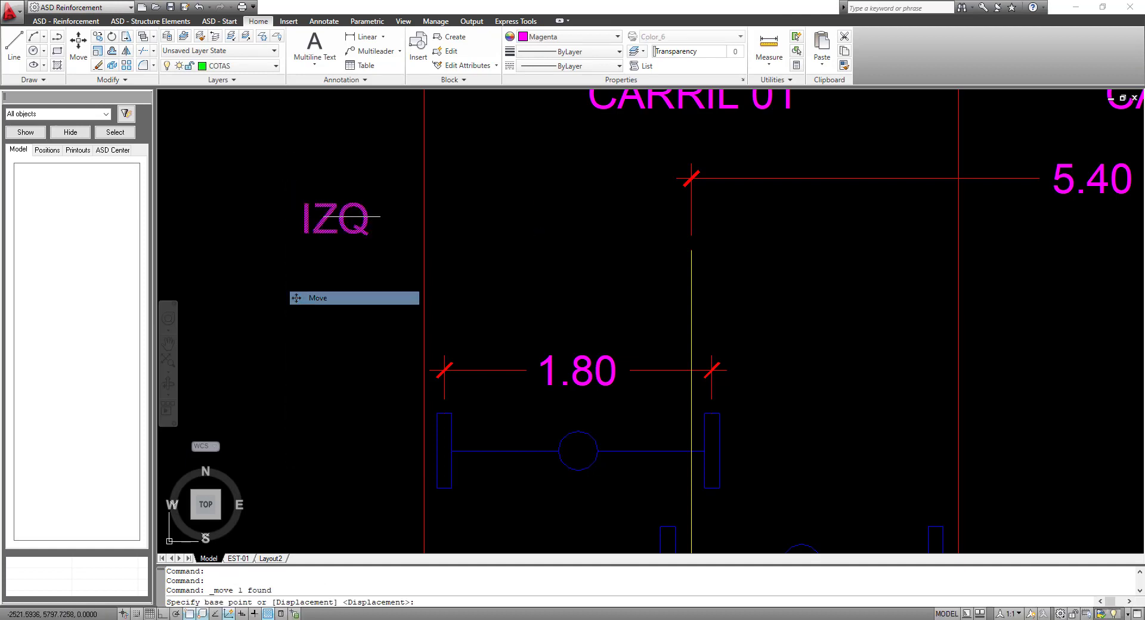
click(320, 211)
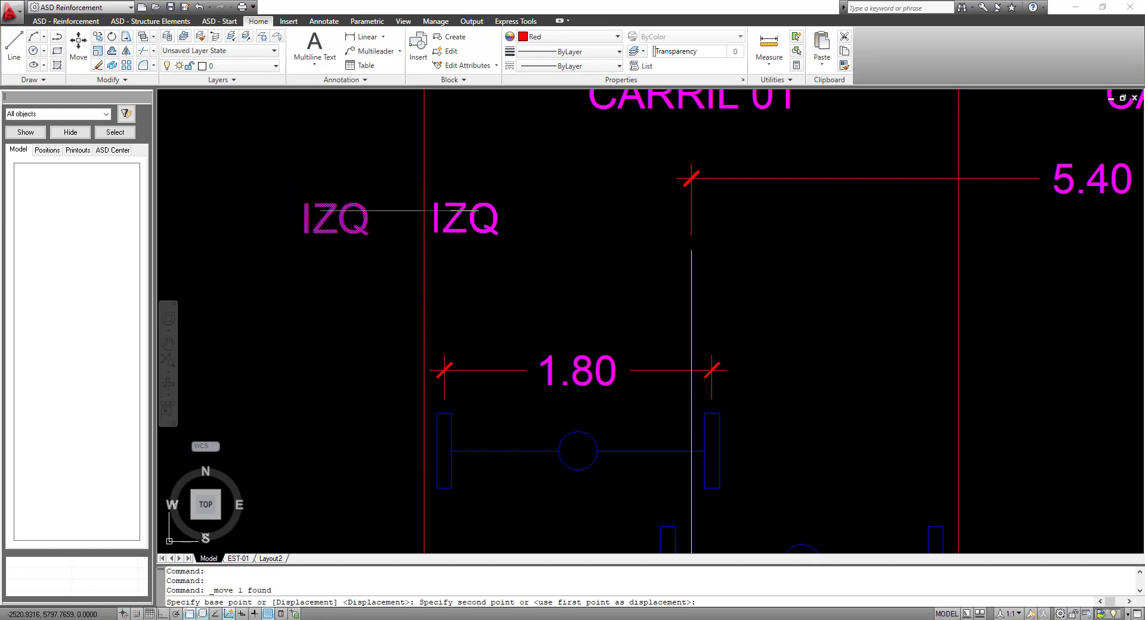
key(F8)
click(460, 211)
key(Escape)
Step: Copy the IZQ label horizontally about 2.92 m to the right, next to the right boundary of CARRIL 01
click(686, 245)
click(473, 173)
right_click(449, 174)
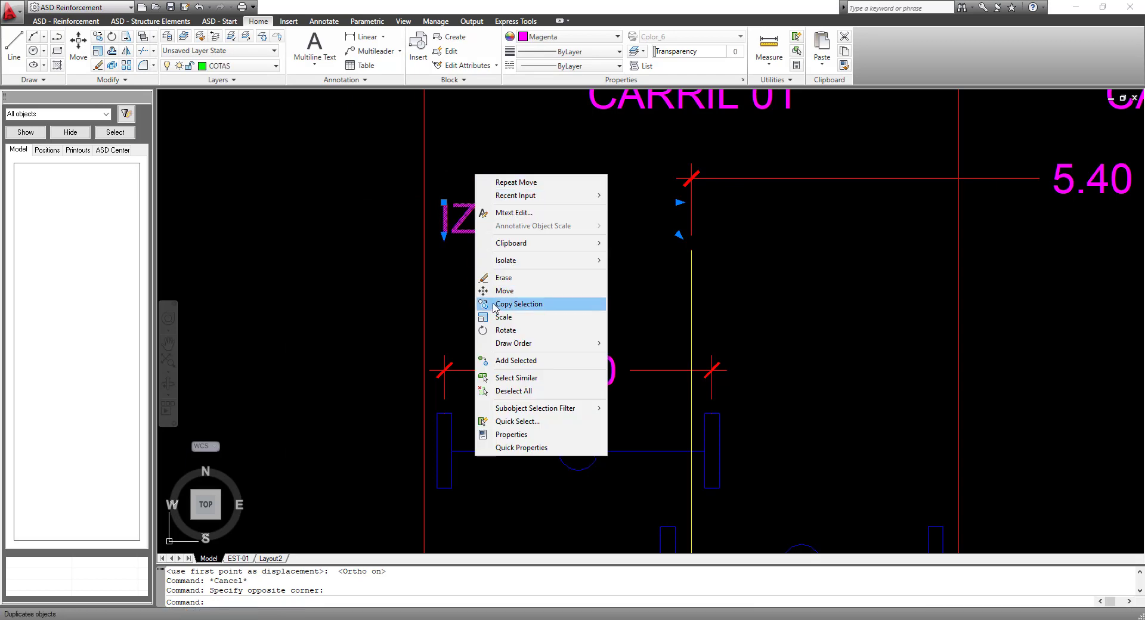
click(497, 309)
click(477, 245)
click(911, 244)
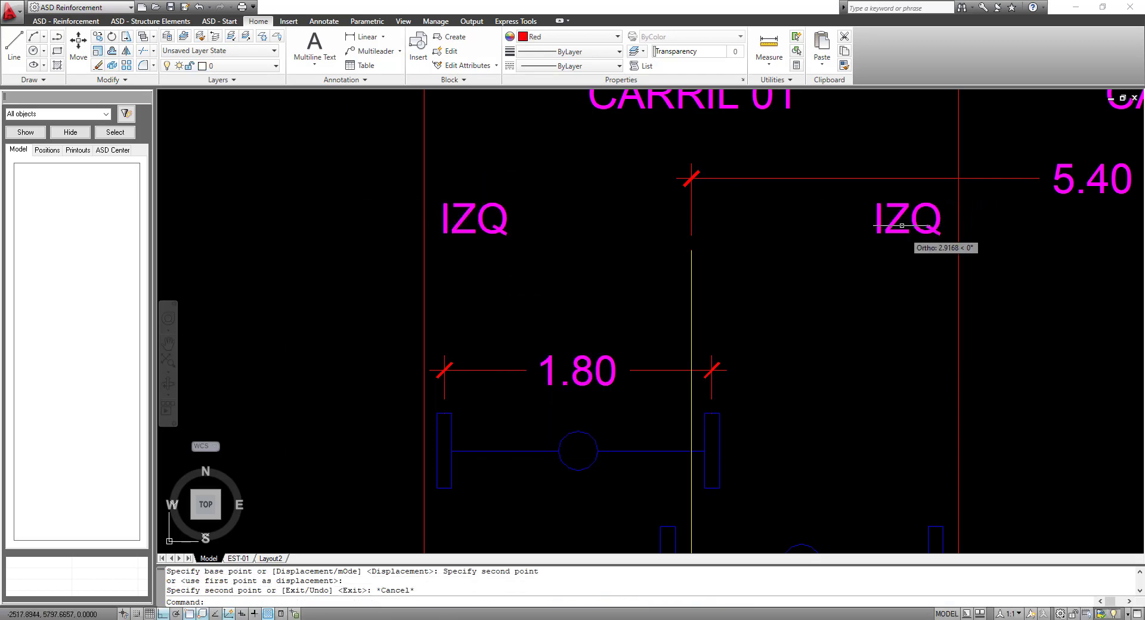
key(Escape)
Step: Change the text of the copied label at the lane's right boundary to DER
double_click(878, 212)
drag(879, 210, 940, 215)
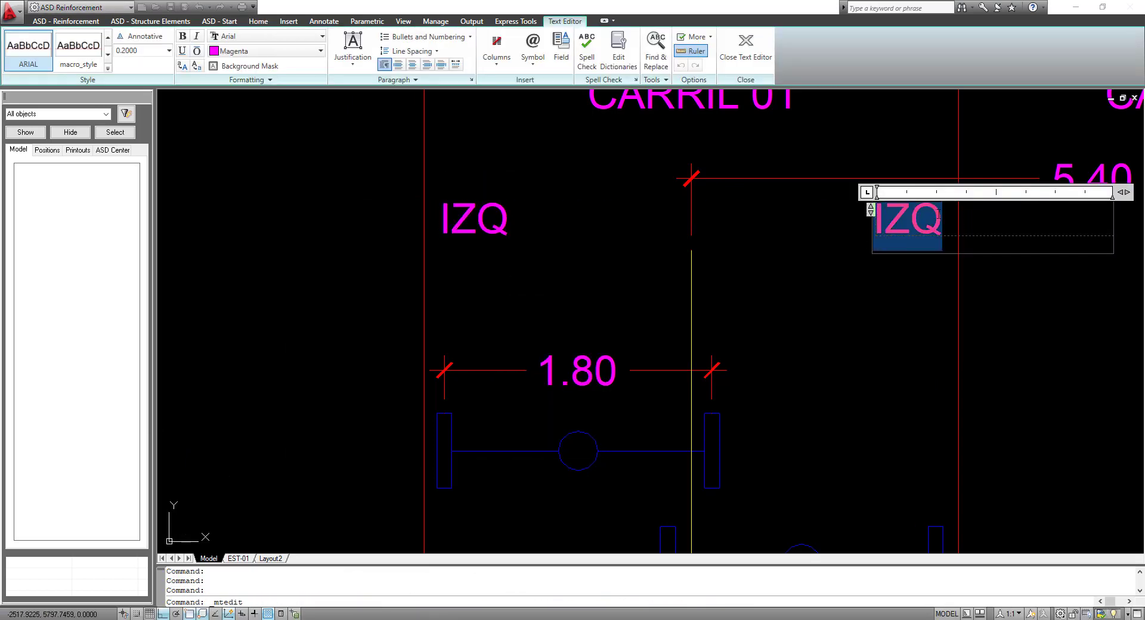
text(DER)
click(912, 287)
click(912, 283)
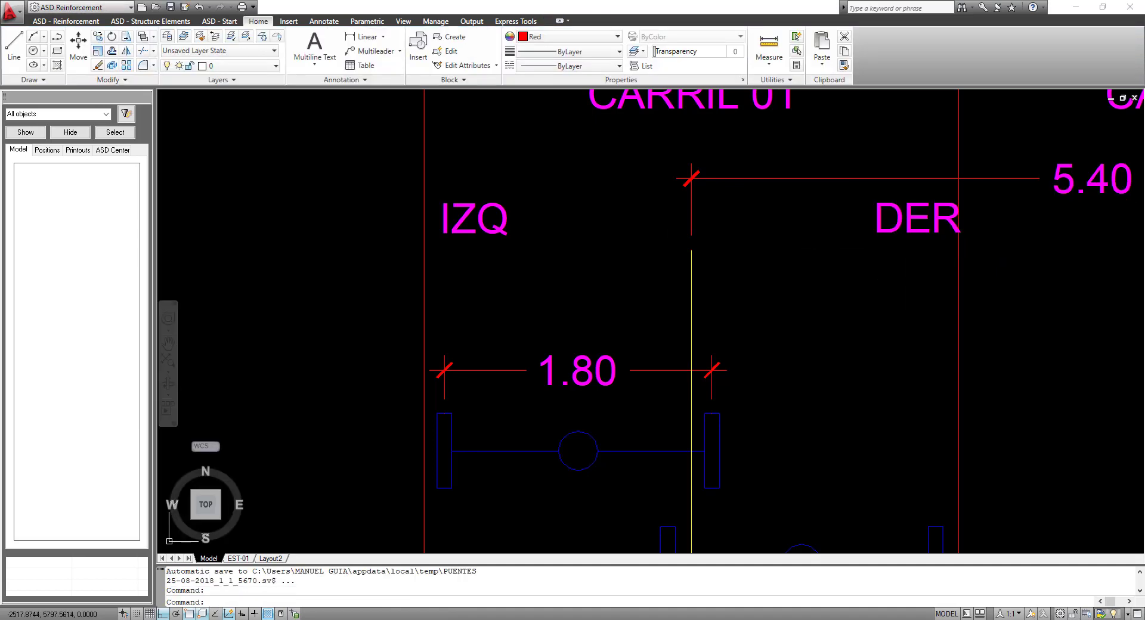
Step: Move the DER label slightly left so it sits inside the right boundary line of CARRIL 01
click(844, 213)
right_click(838, 302)
click(858, 417)
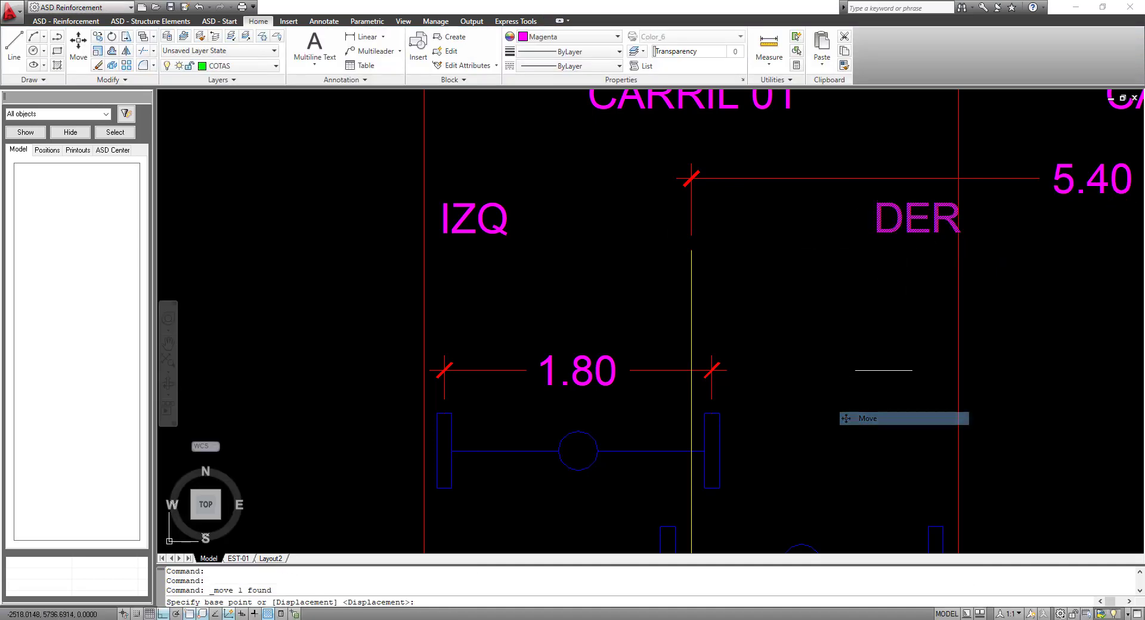
click(892, 364)
key(Escape)
scroll(876, 373, down, 2)
middle_drag(723, 332, 608, 306)
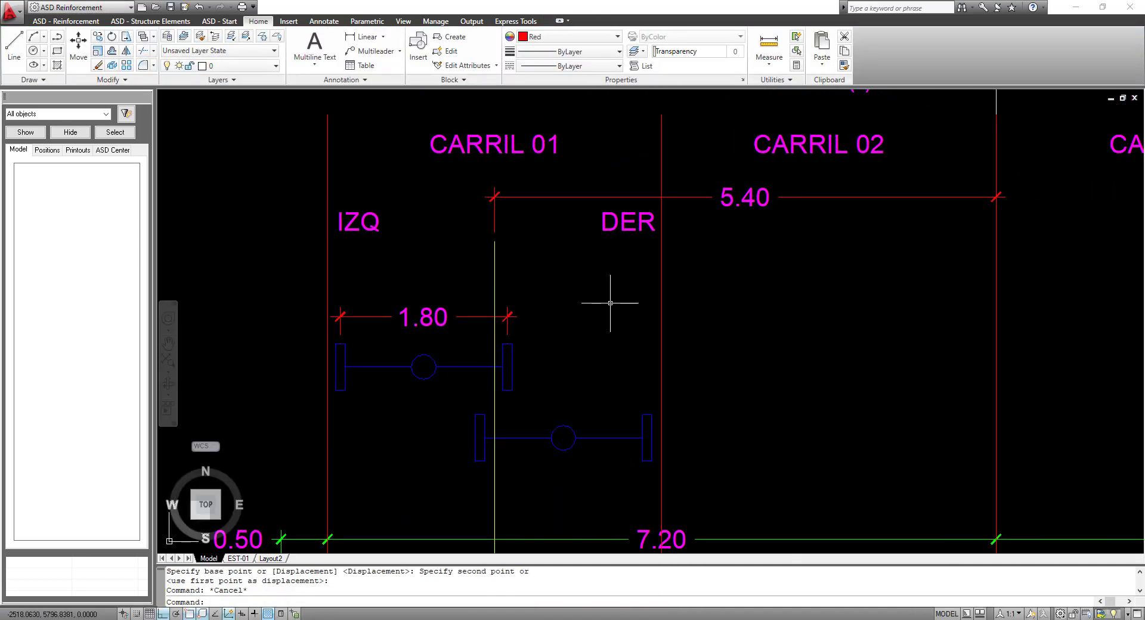
middle_drag(485, 304, 509, 279)
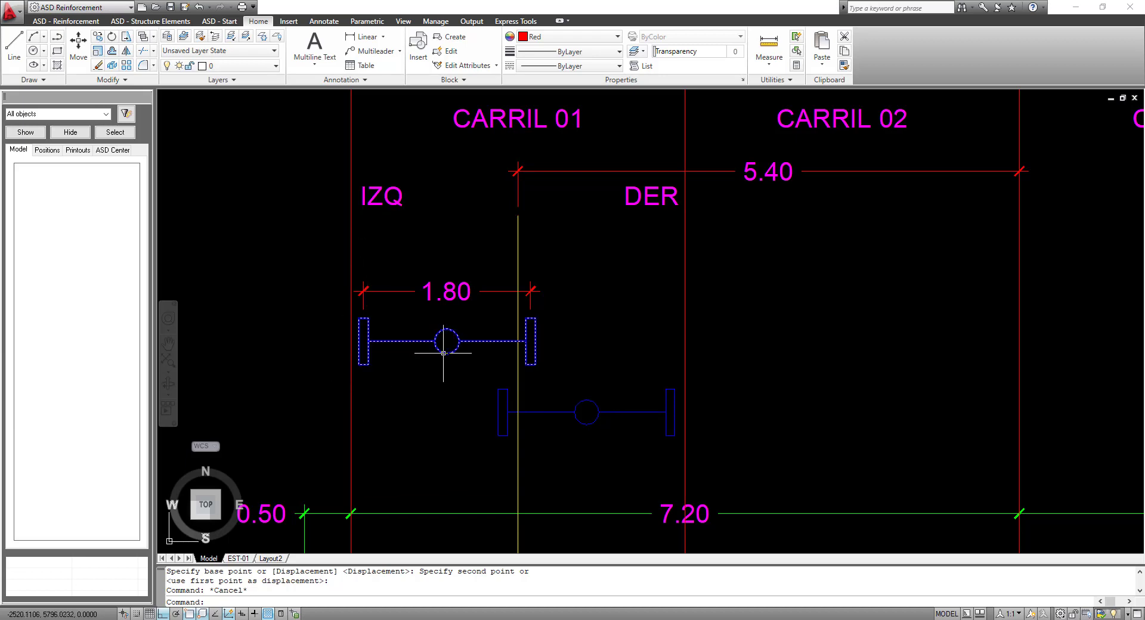
scroll(447, 349, down, 2)
scroll(447, 343, up, 2)
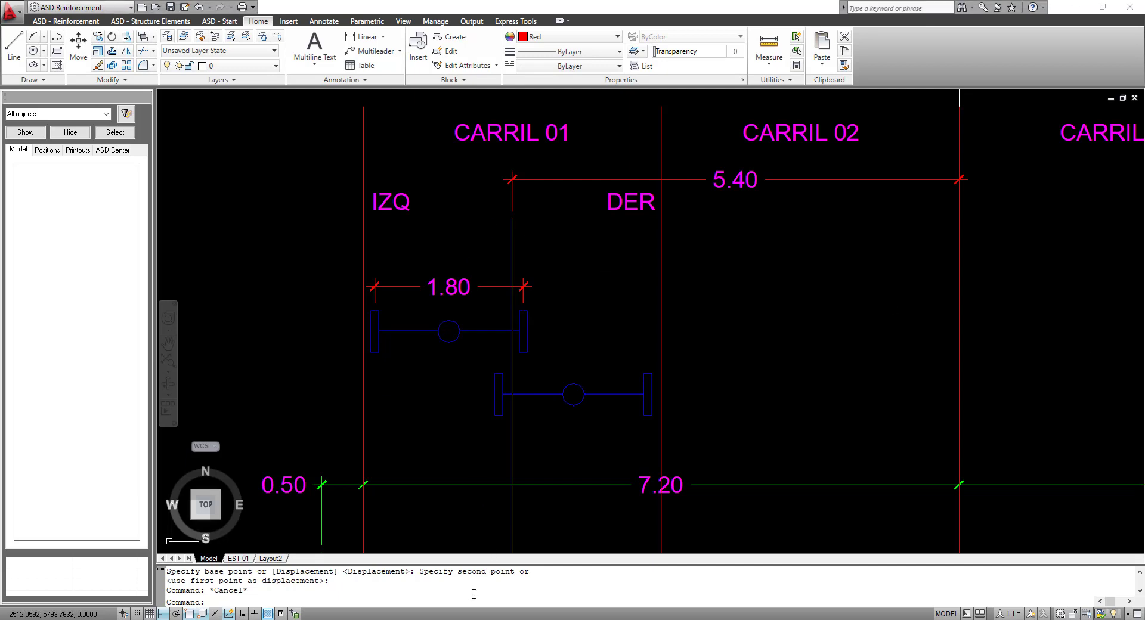
Step: Switch to Nitro Pro and examine the design truck's wheel clearances in the AASHTO Section 3 figure 3.6.1.2.2-1
key(alt+Tab)
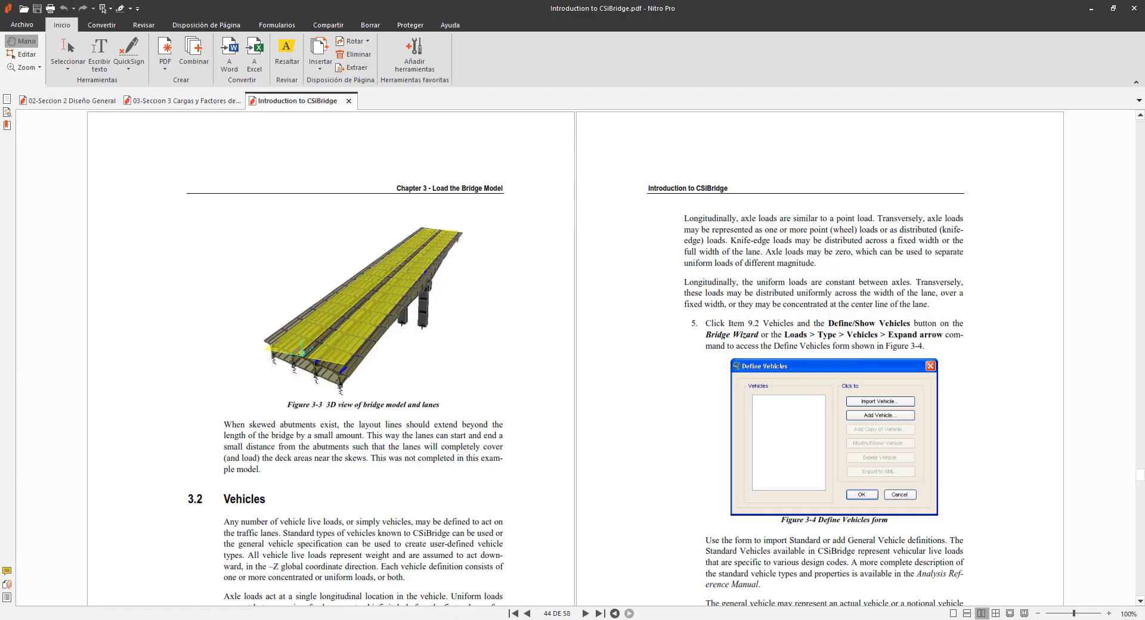
click(164, 103)
click(123, 103)
click(178, 101)
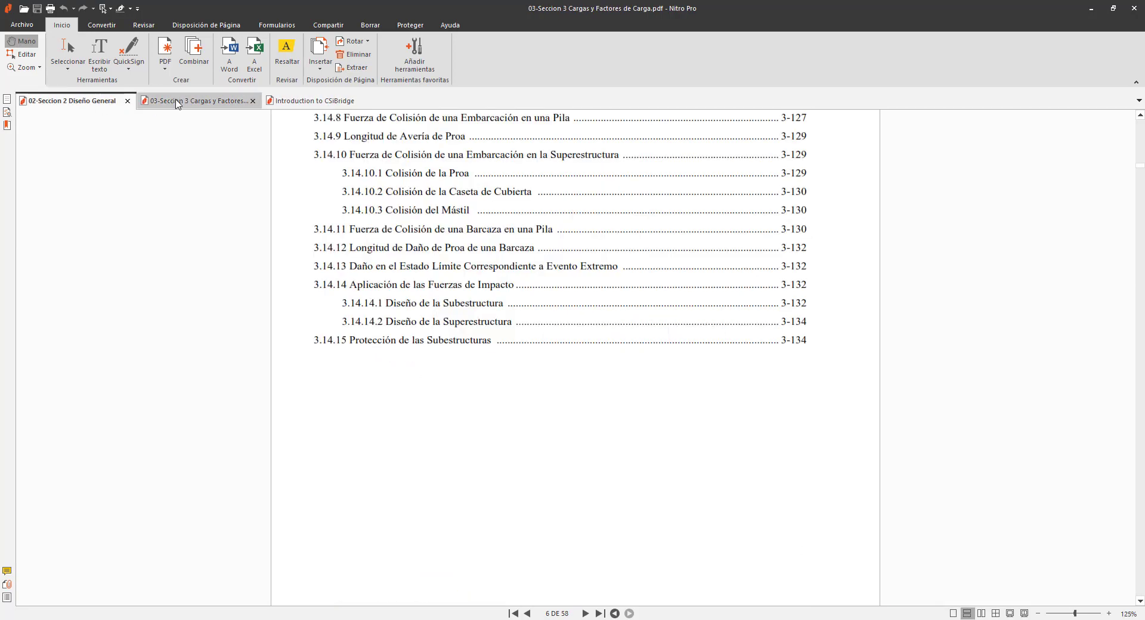
scroll(539, 296, up, 10)
scroll(563, 285, down, 1)
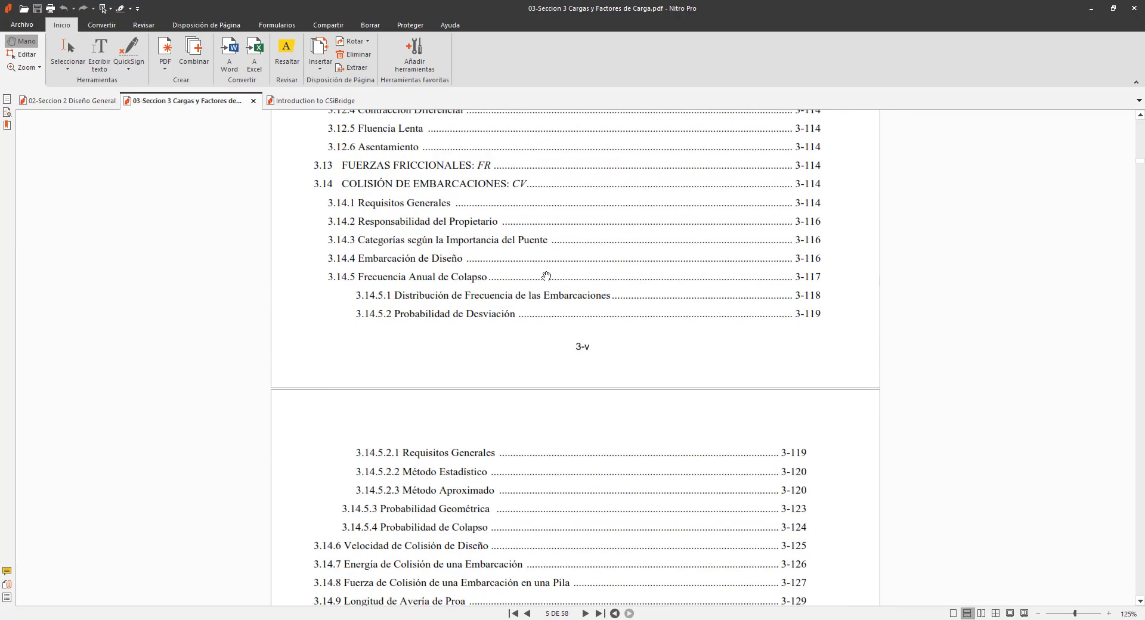
scroll(873, 314, up, 5)
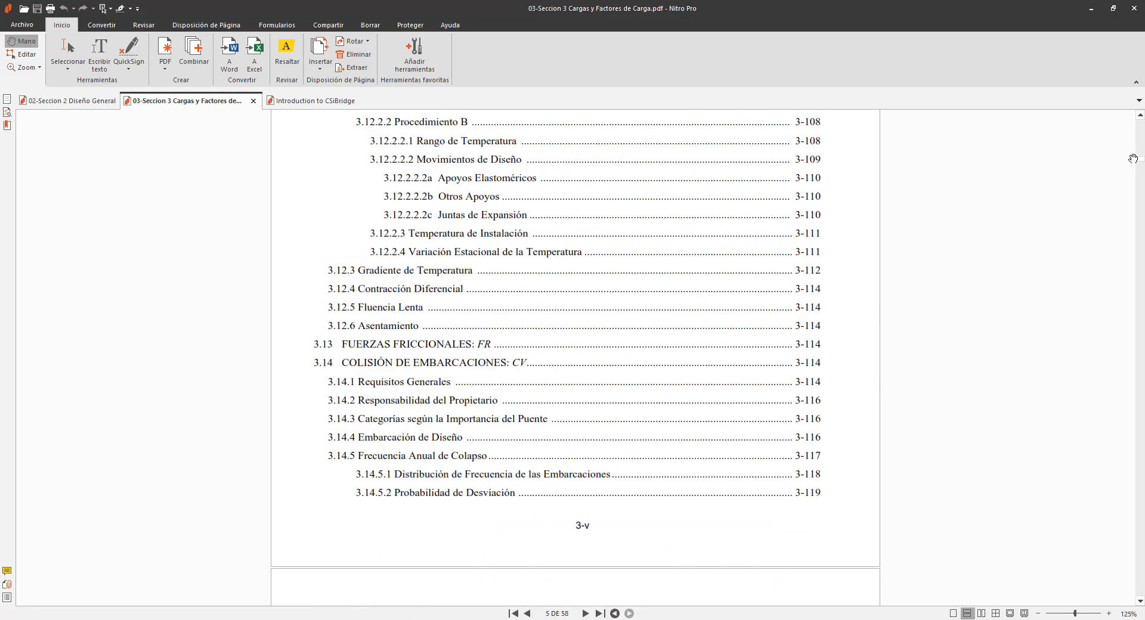
drag(1140, 162, 1139, 375)
scroll(490, 522, down, 1)
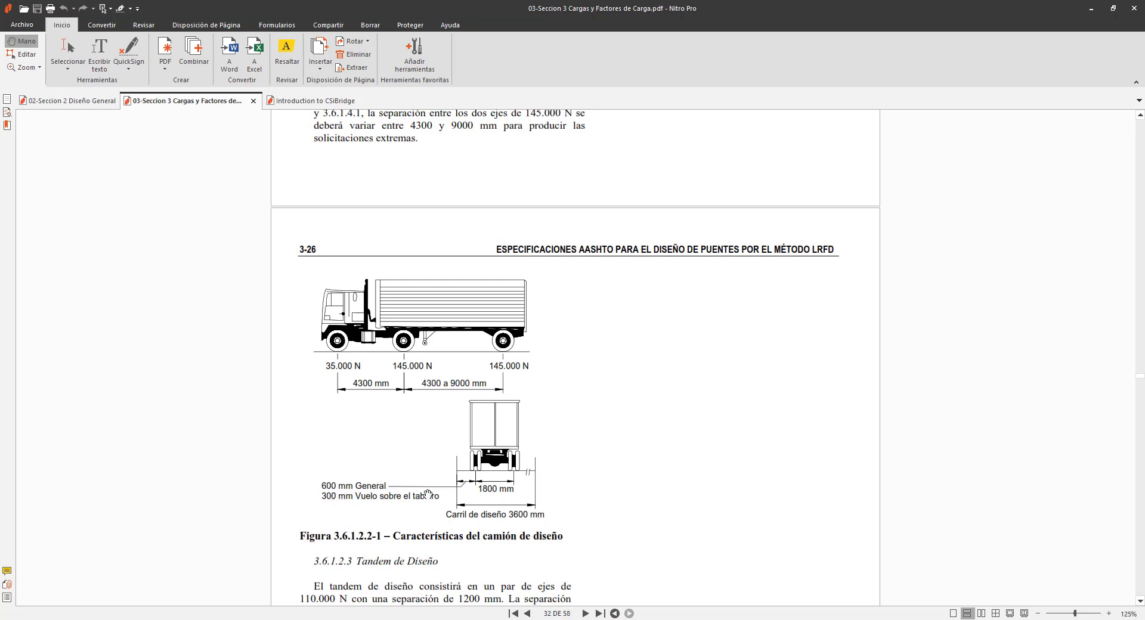
scroll(563, 486, down, 4)
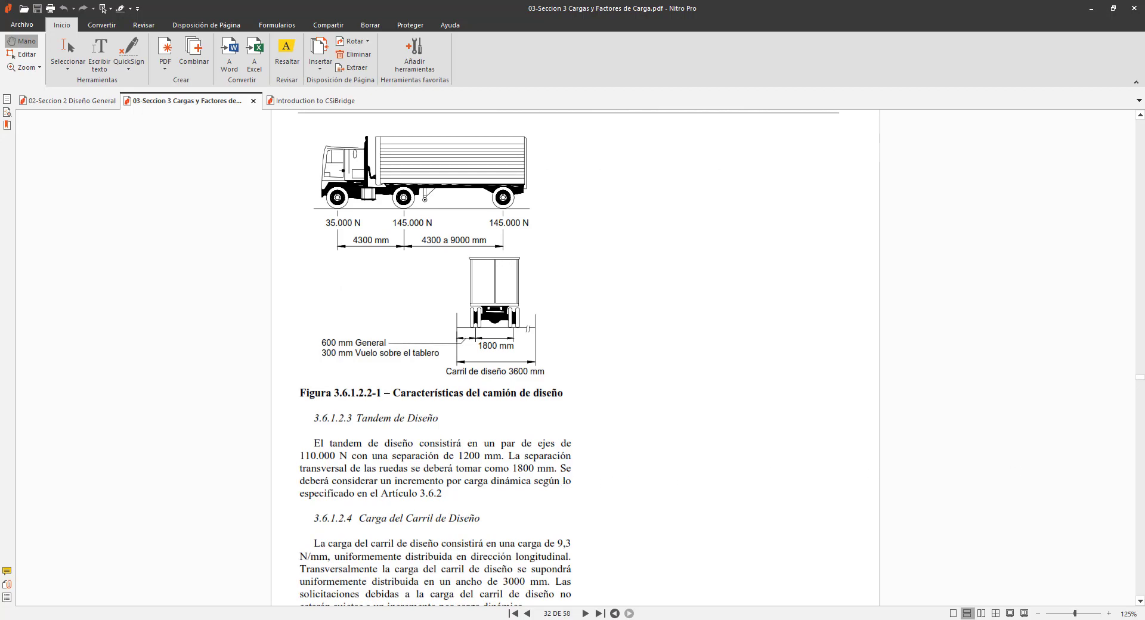
Step: Switch to CSiBridge and open the lane data of CARRIL 01 to examine its left and right edge types
key(alt+Tab)
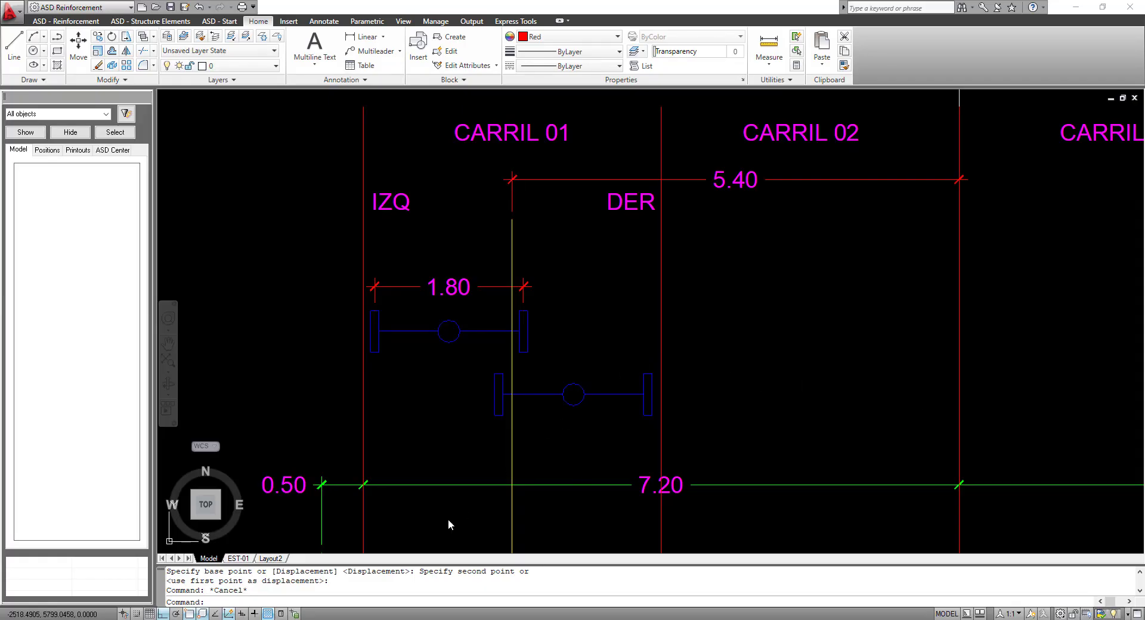
key(alt+Tab)
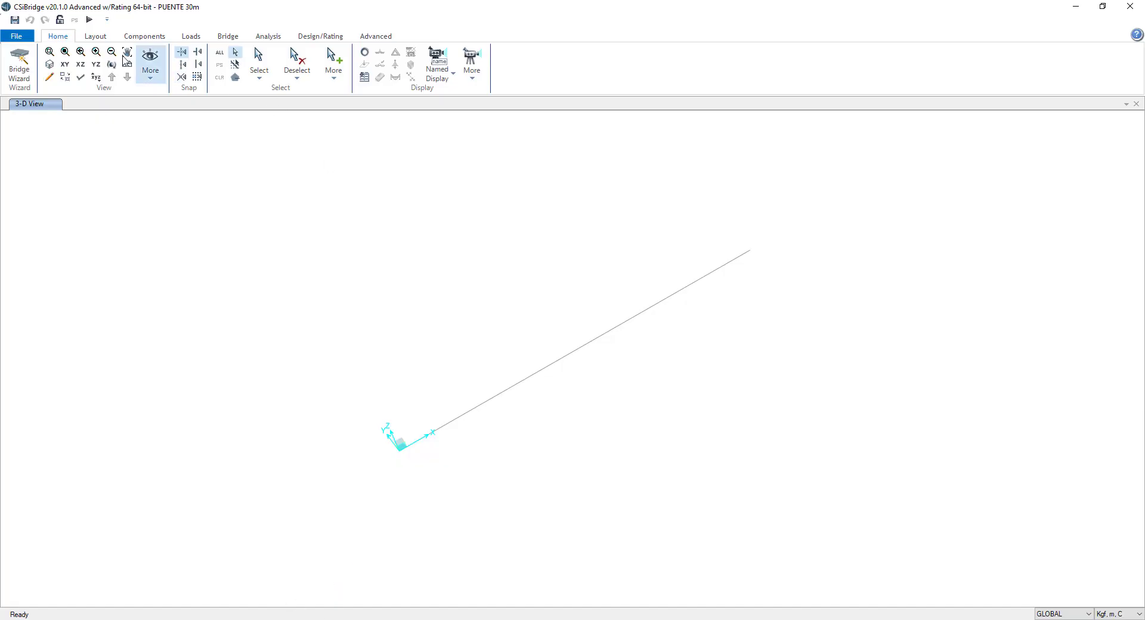
click(137, 40)
click(106, 41)
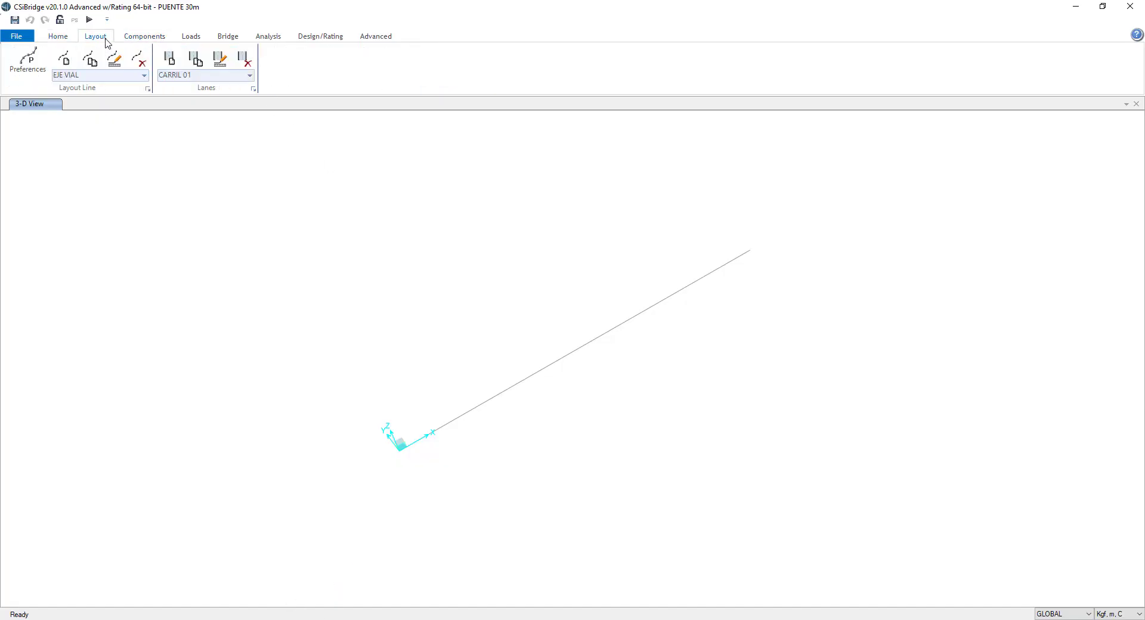
click(220, 60)
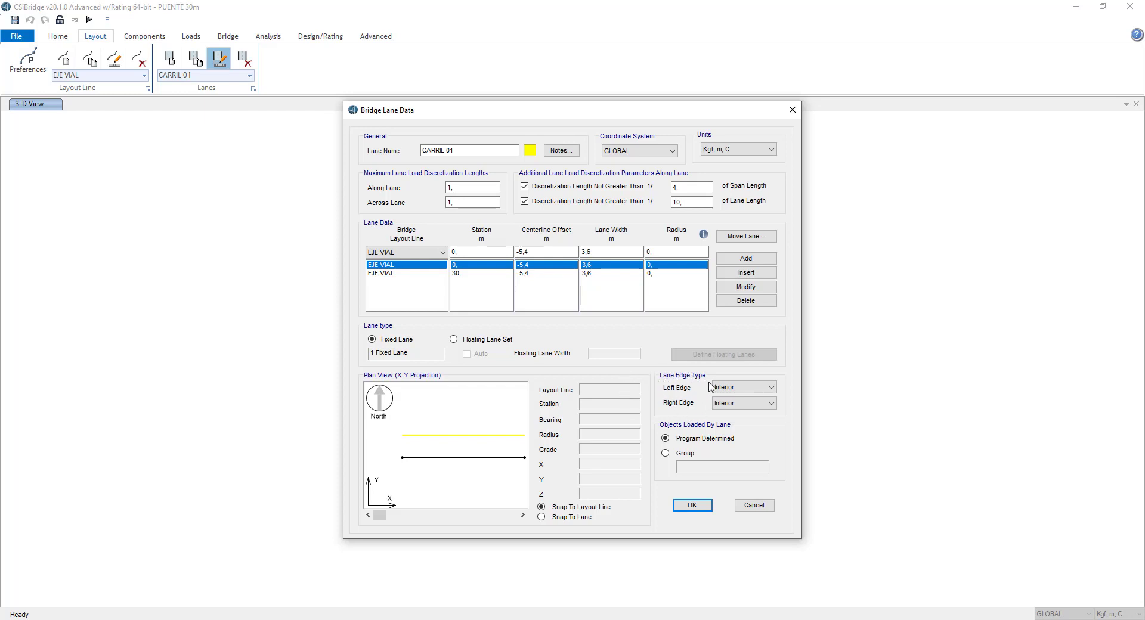
click(704, 394)
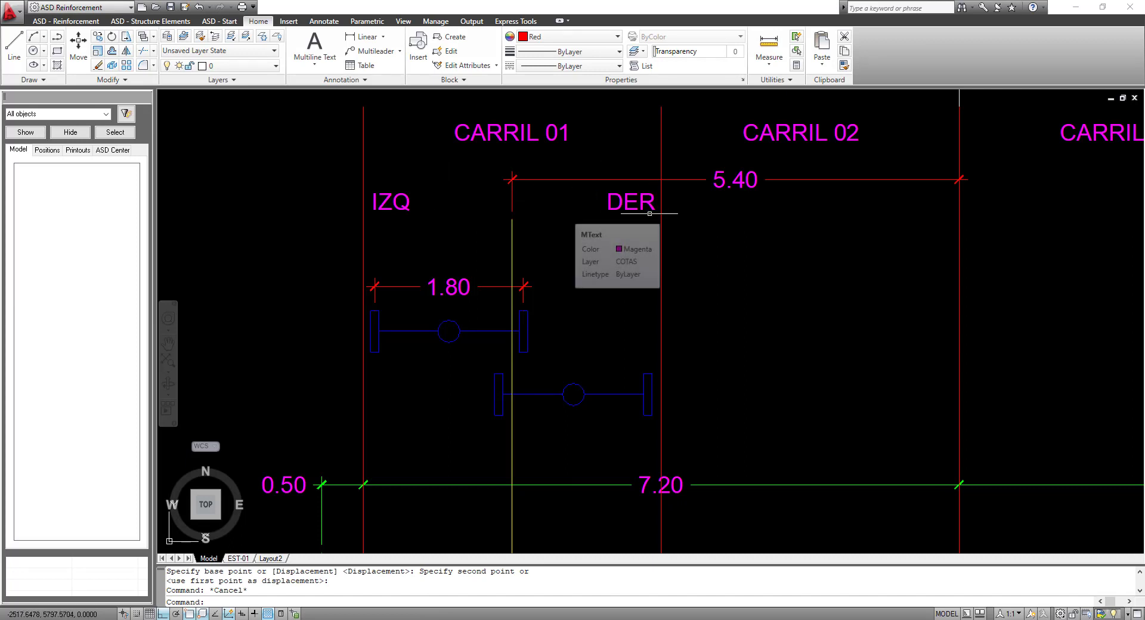
Step: Switch to AutoCAD and copy the IZQ and DER labels about 0.33 m straight down
click(603, 208)
click(534, 204)
click(446, 224)
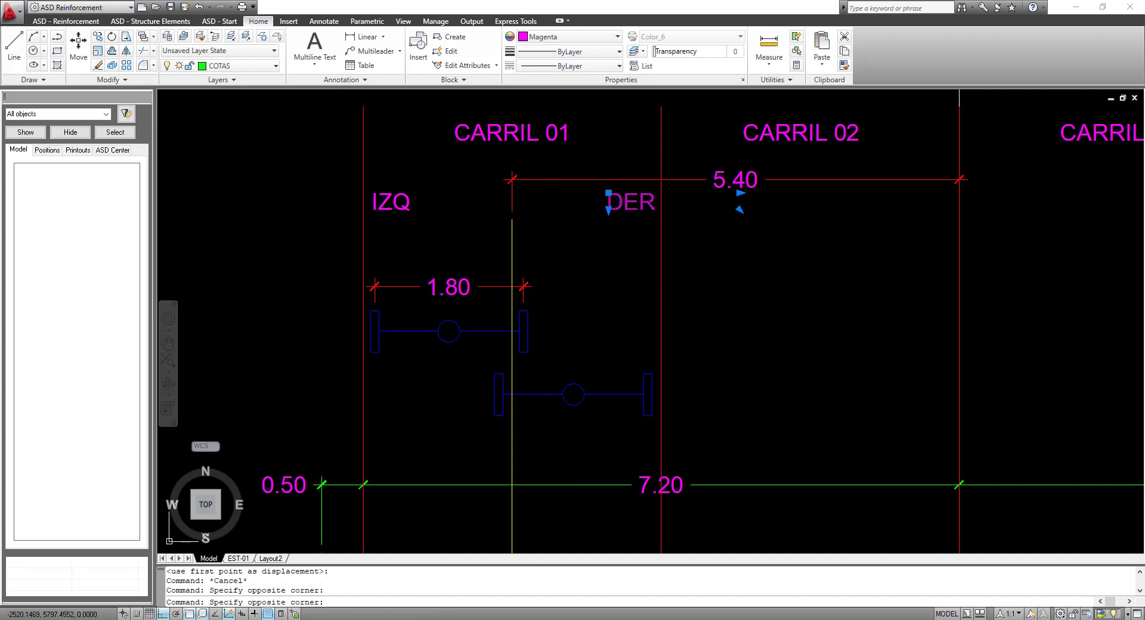
click(400, 203)
right_click(453, 181)
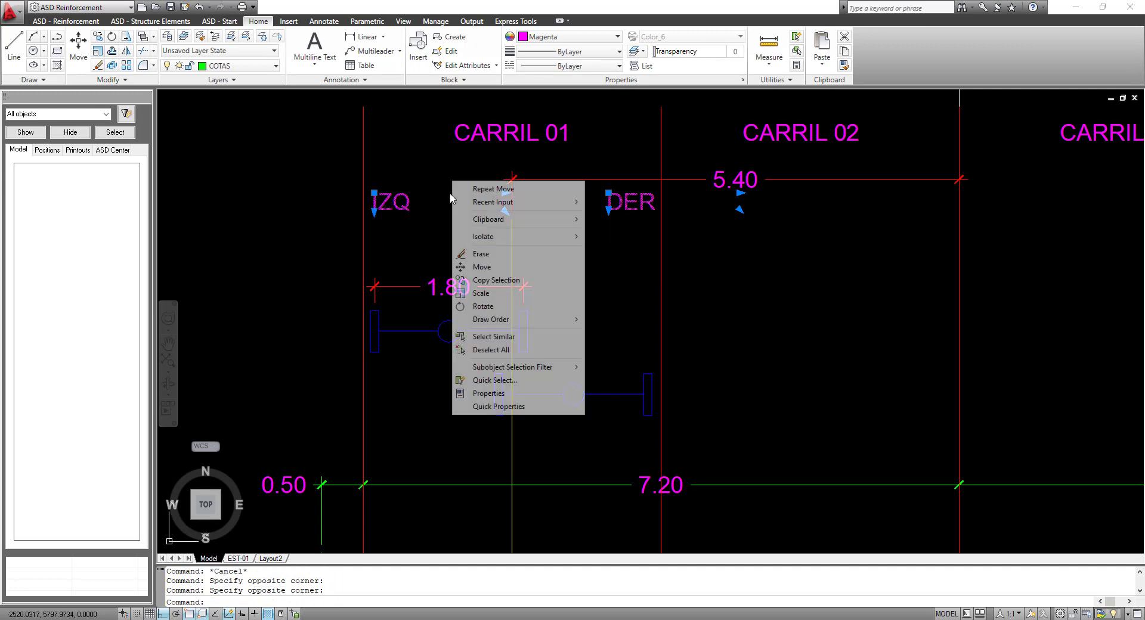
click(480, 280)
click(470, 186)
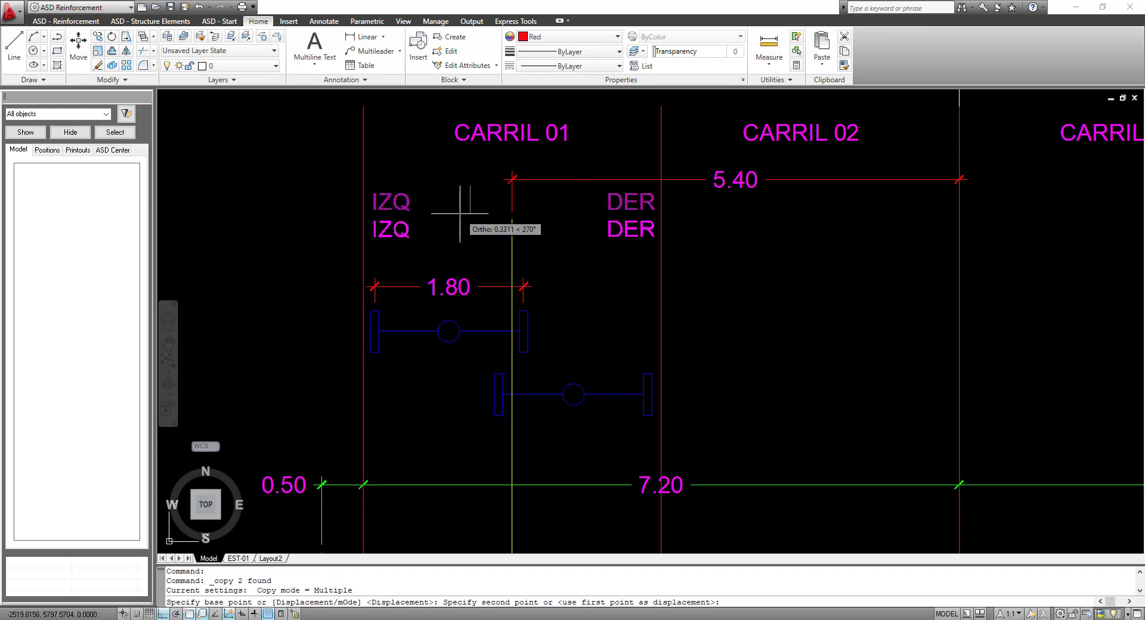
click(459, 213)
key(Escape)
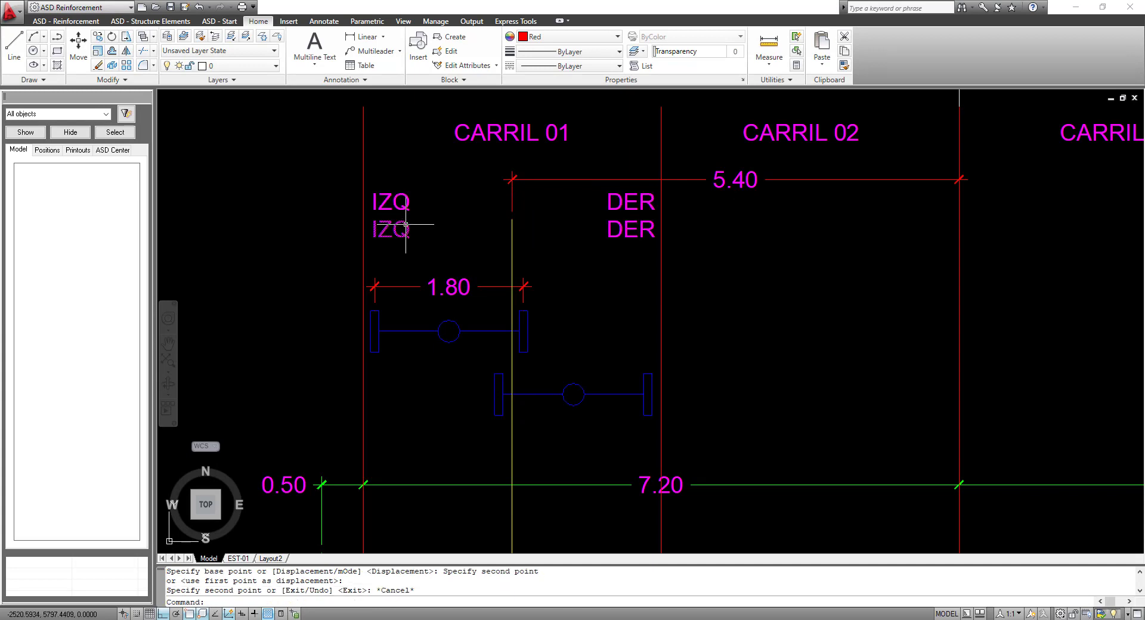
Step: Replace the text of the copied lower IZQ label in CARRIL 01 with EXT
double_click(406, 230)
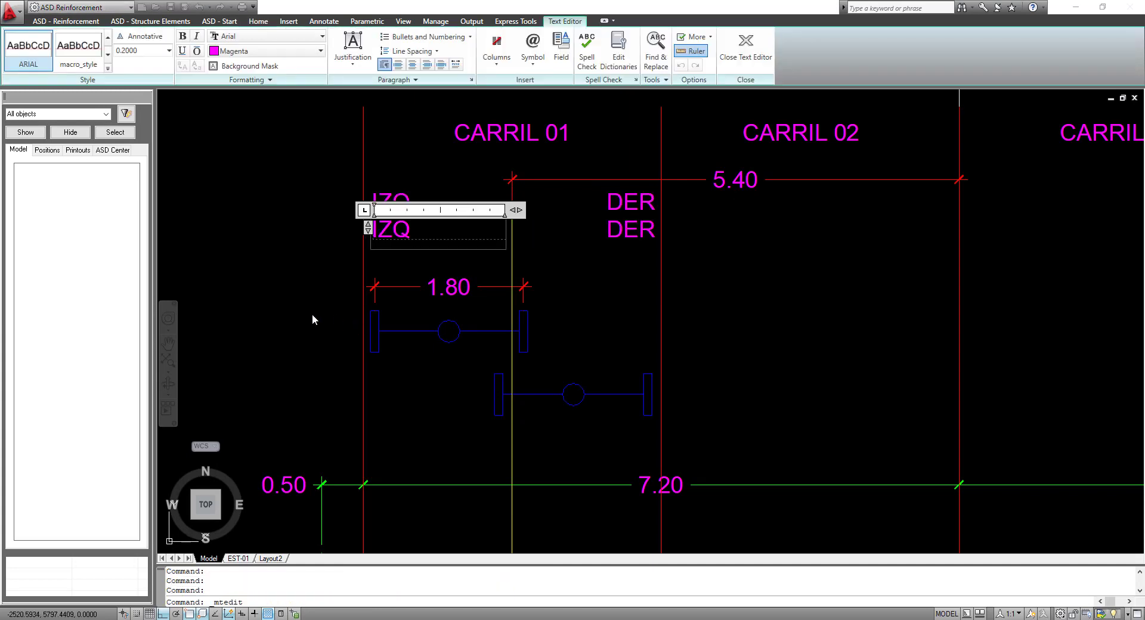
drag(410, 229, 371, 231)
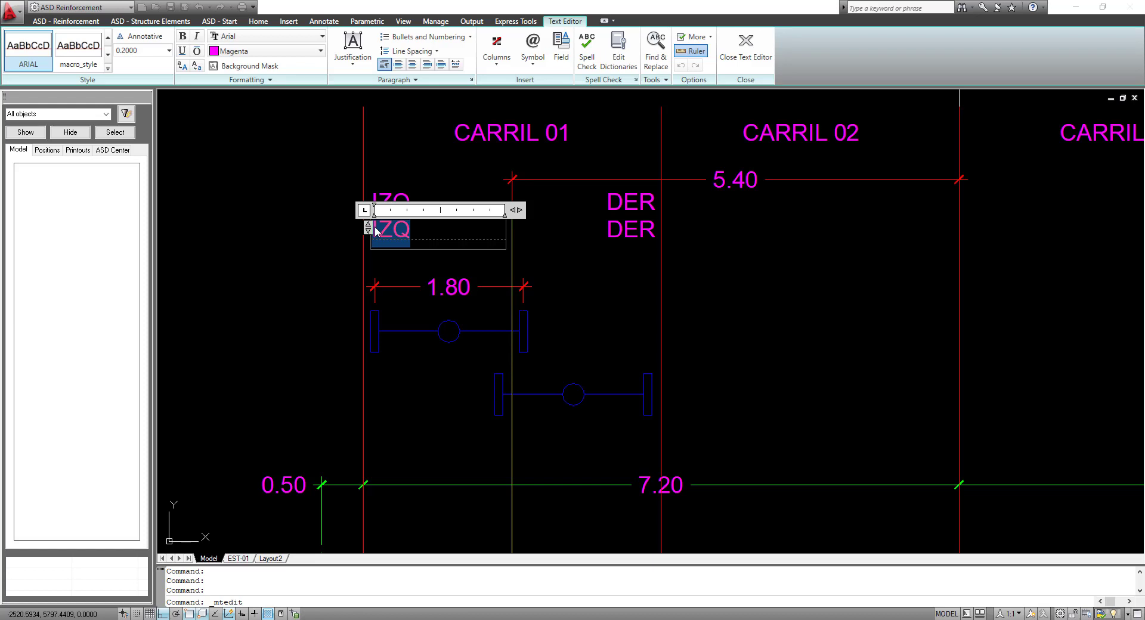
text(EXTR)
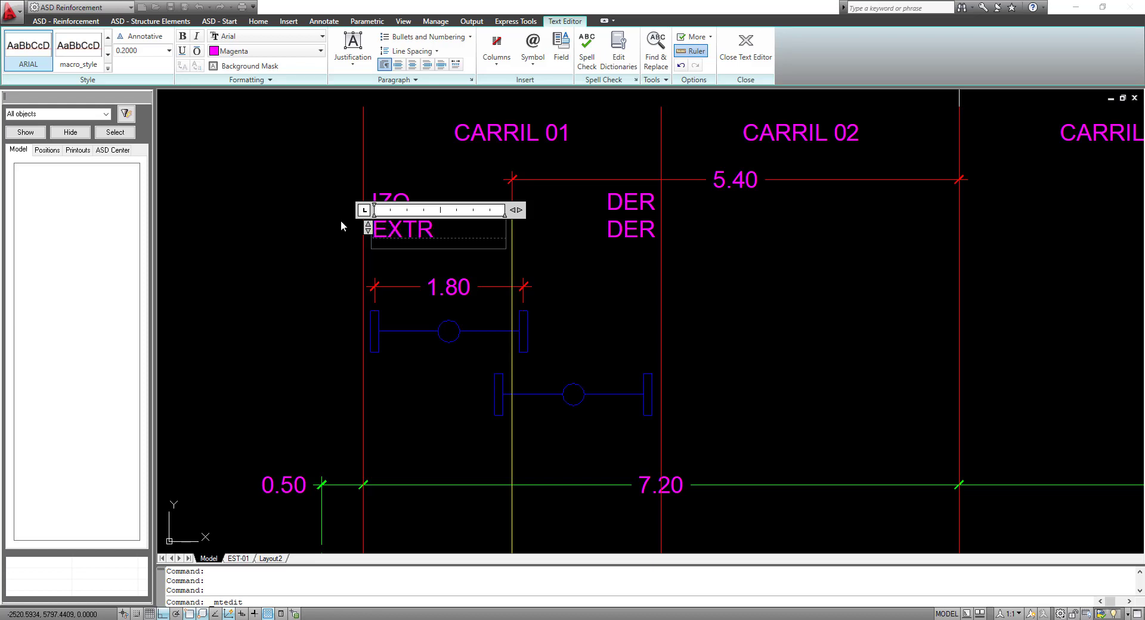
key(BackSpace)
click(438, 268)
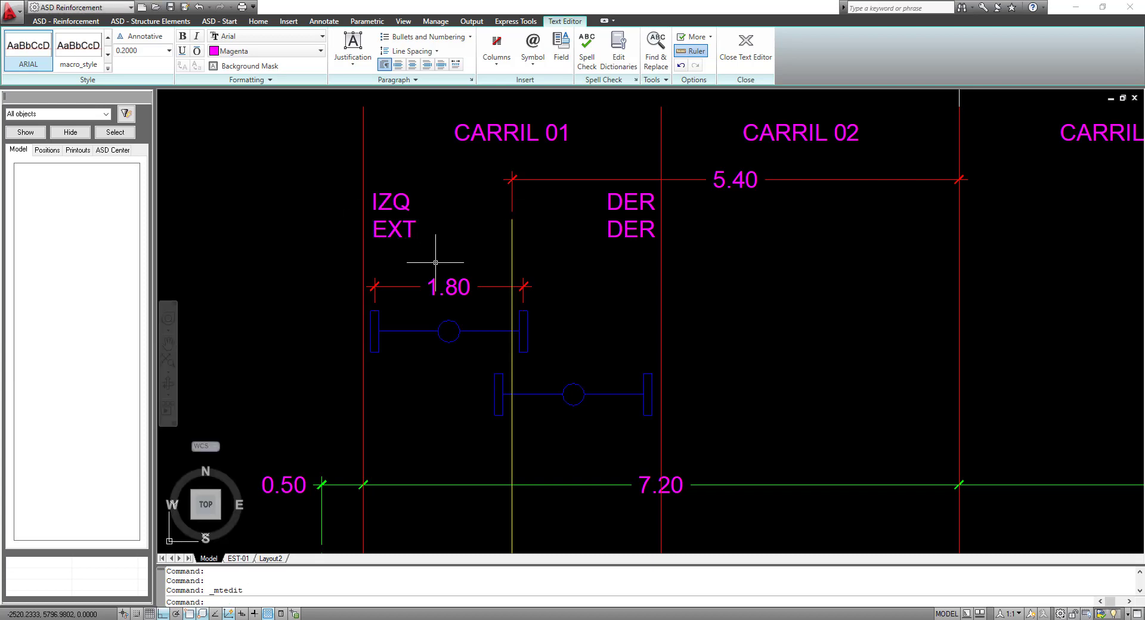
Step: Replace the text of the copied lower DER label in CARRIL 01 with INT
scroll(432, 251, down, 4)
scroll(415, 312, up, 3)
middle_drag(393, 360, 359, 416)
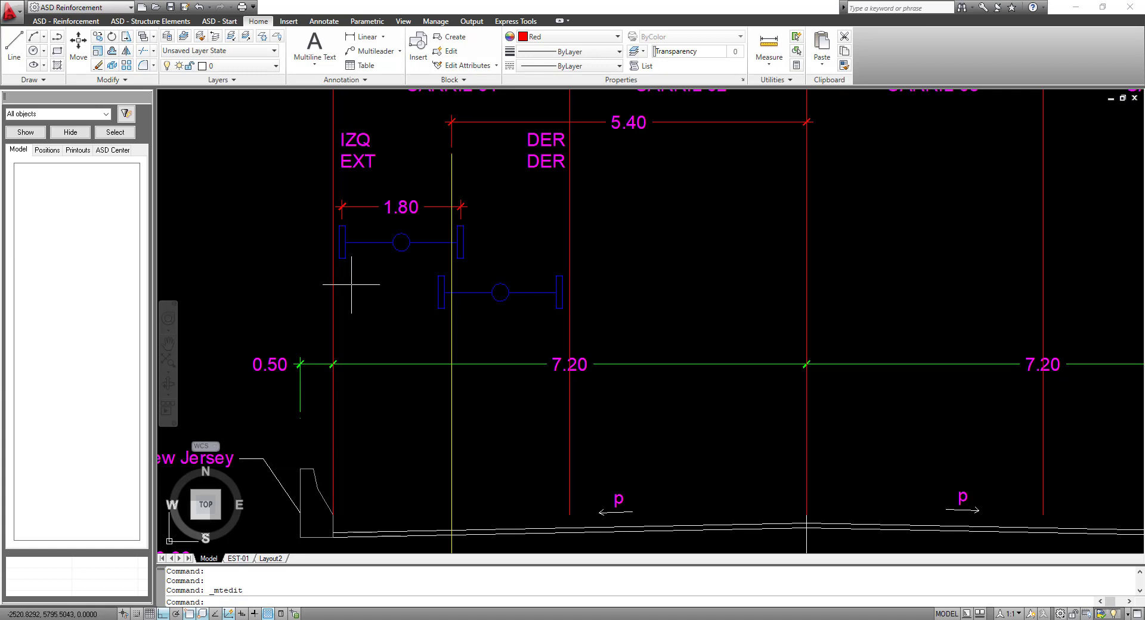
middle_drag(352, 284, 352, 286)
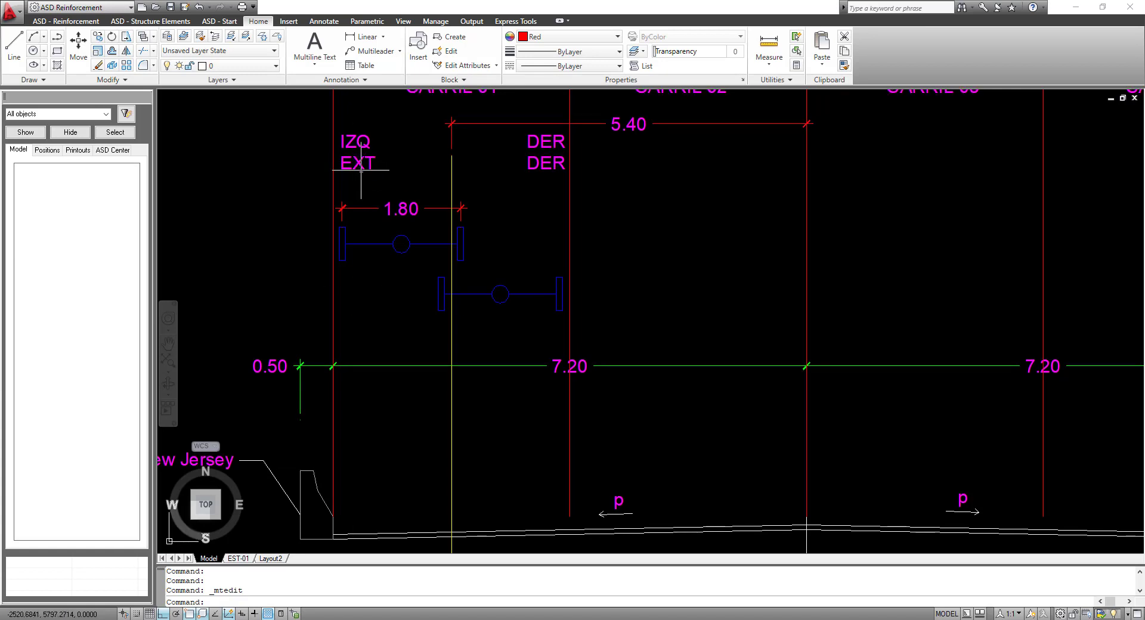
double_click(545, 163)
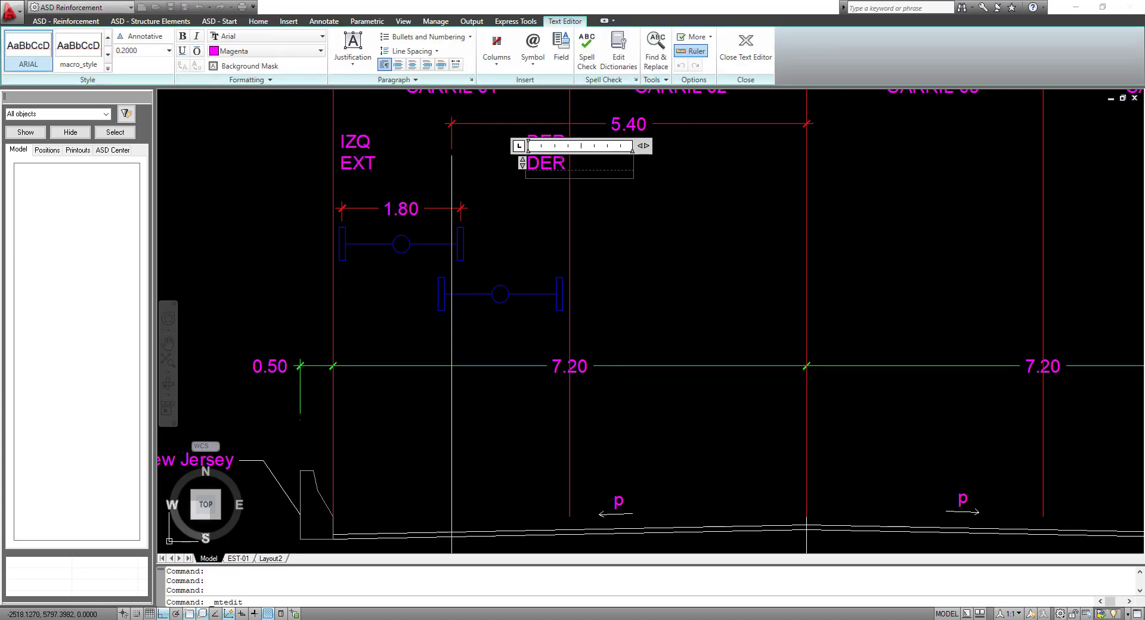
text(INT)
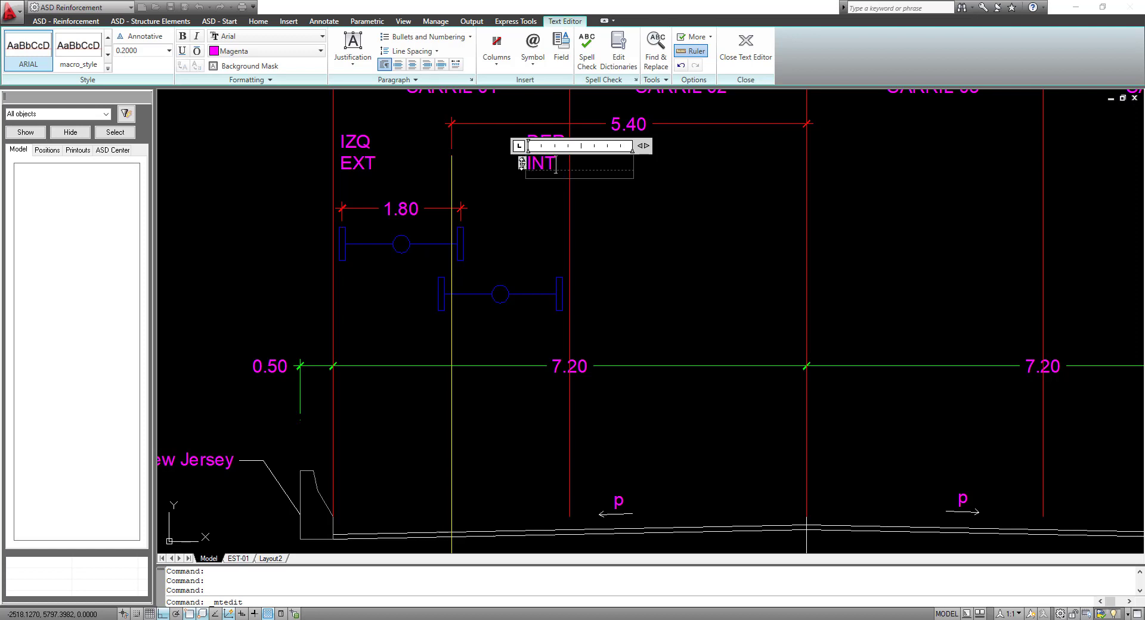
click(517, 209)
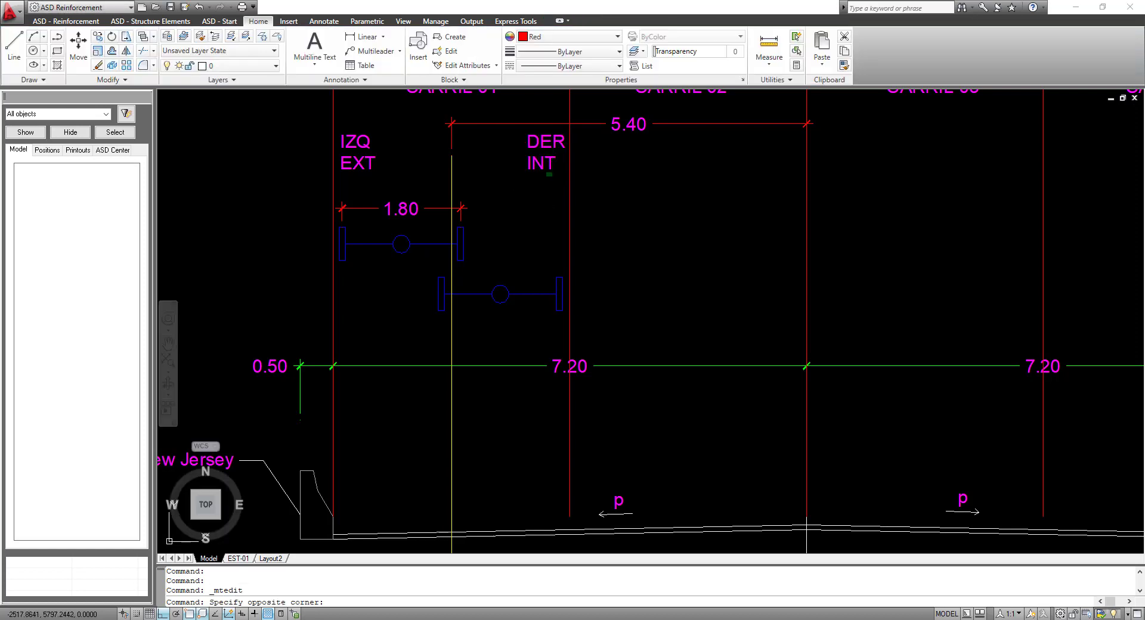
Step: Change the colour of the EXT and INT labels to green
click(374, 170)
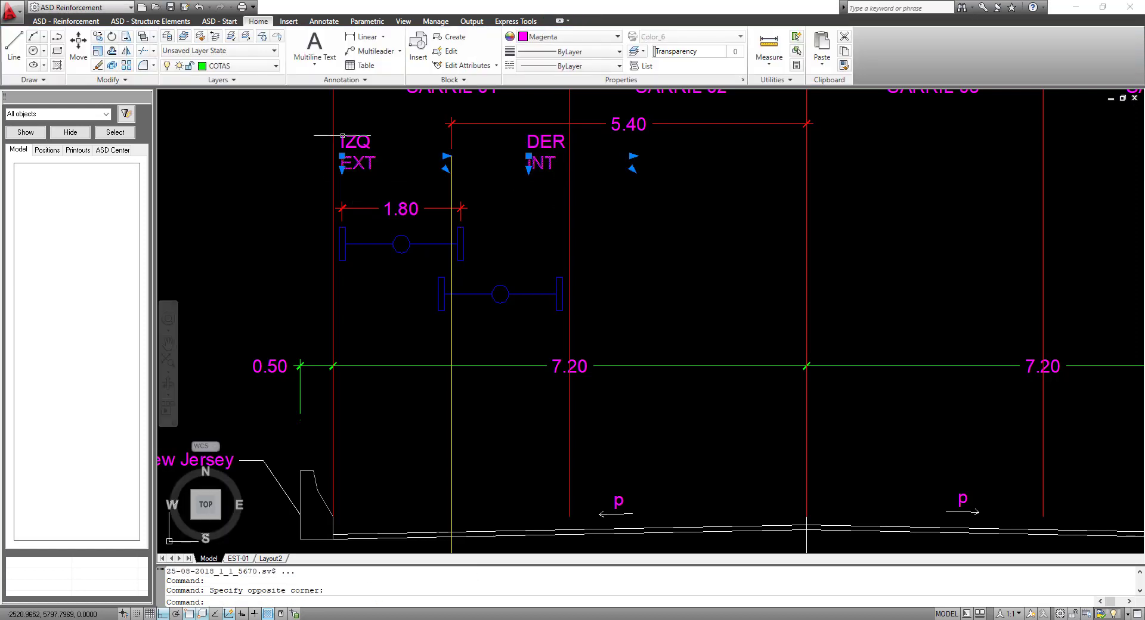
click(539, 36)
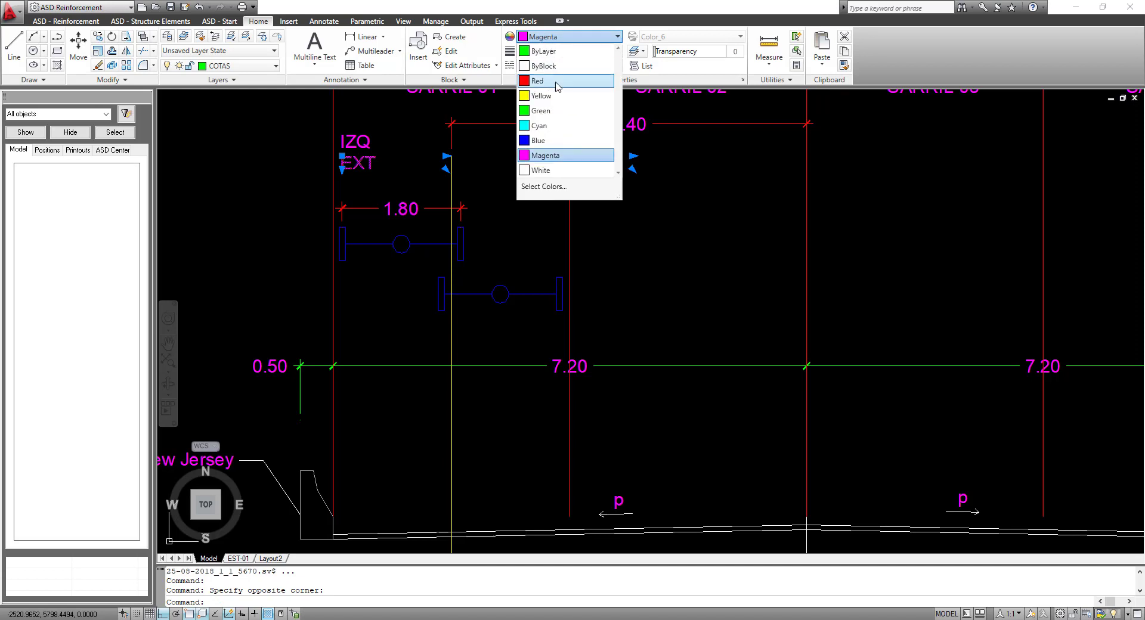
click(543, 111)
key(Escape)
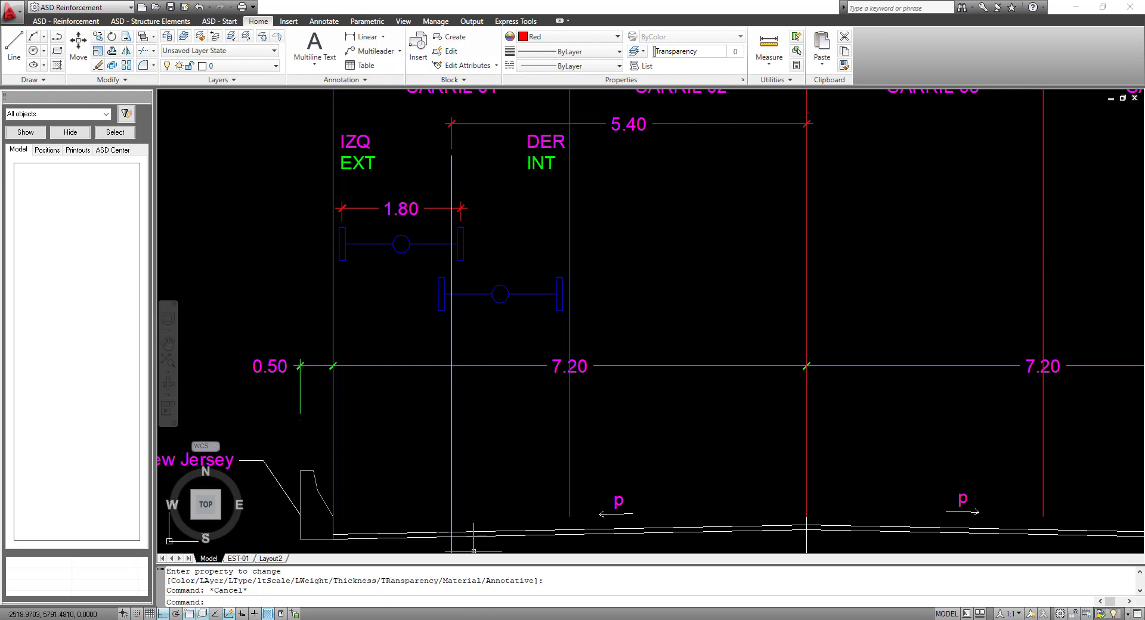
Step: Switch to Nitro Pro to examine the general and deck-overhang wheel clearances in figure 3.6.1.2.2-1, and return to the AutoCAD lane section
key(alt+Tab)
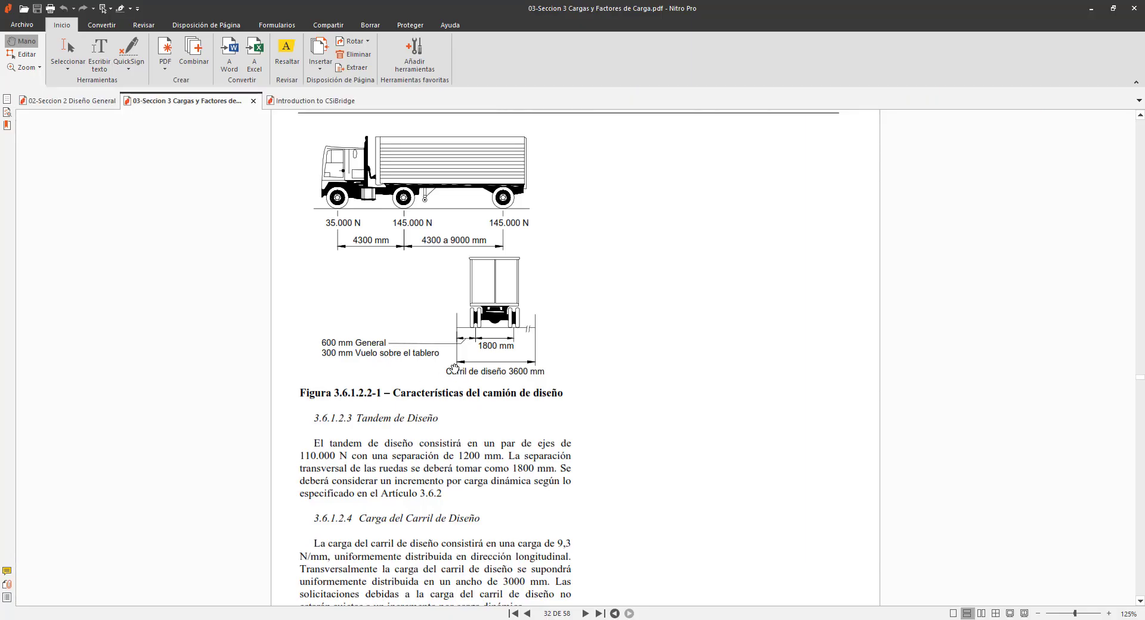
ctrl+scroll(455, 368, up, 2)
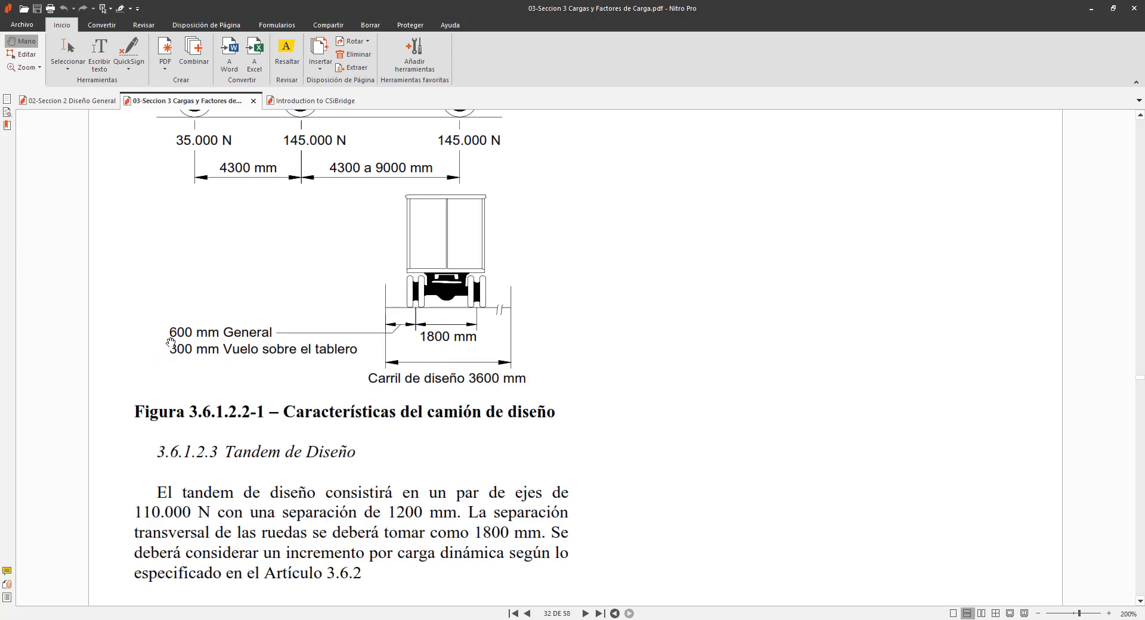
click(1090, 9)
mouse_move(422, 242)
middle_down()
mouse_move(494, 241)
mouse_move(501, 283)
mouse_move(486, 322)
mouse_move(460, 318)
middle_up()
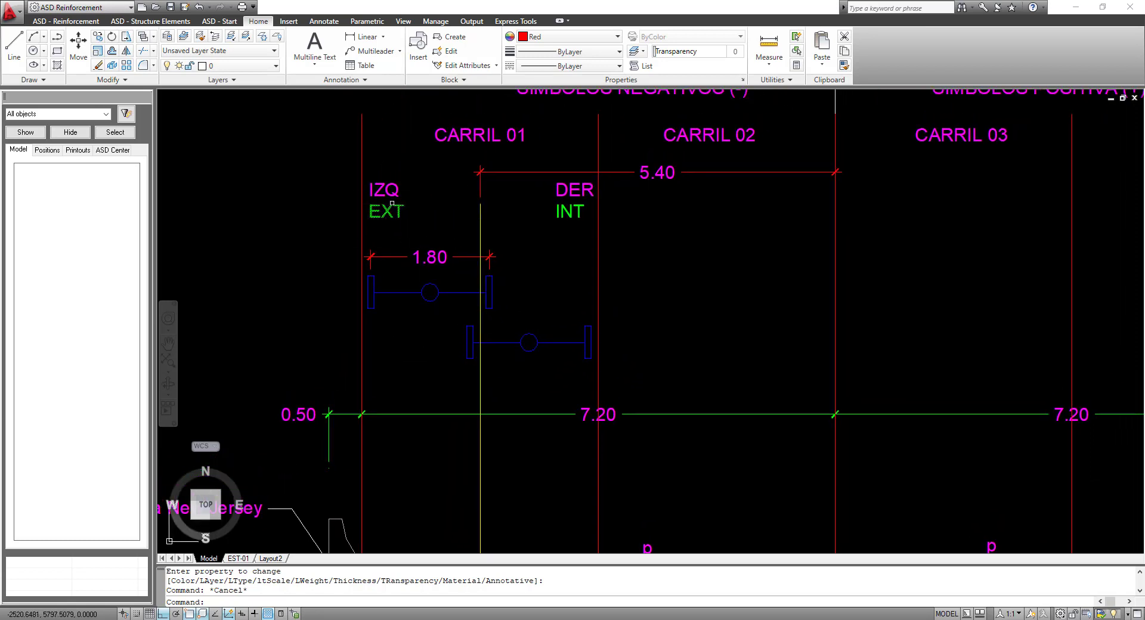
Step: Copy the outer edge line of CARRIL 01 horizontally 0.3 into the lane
click(381, 142)
click(373, 141)
click(362, 349)
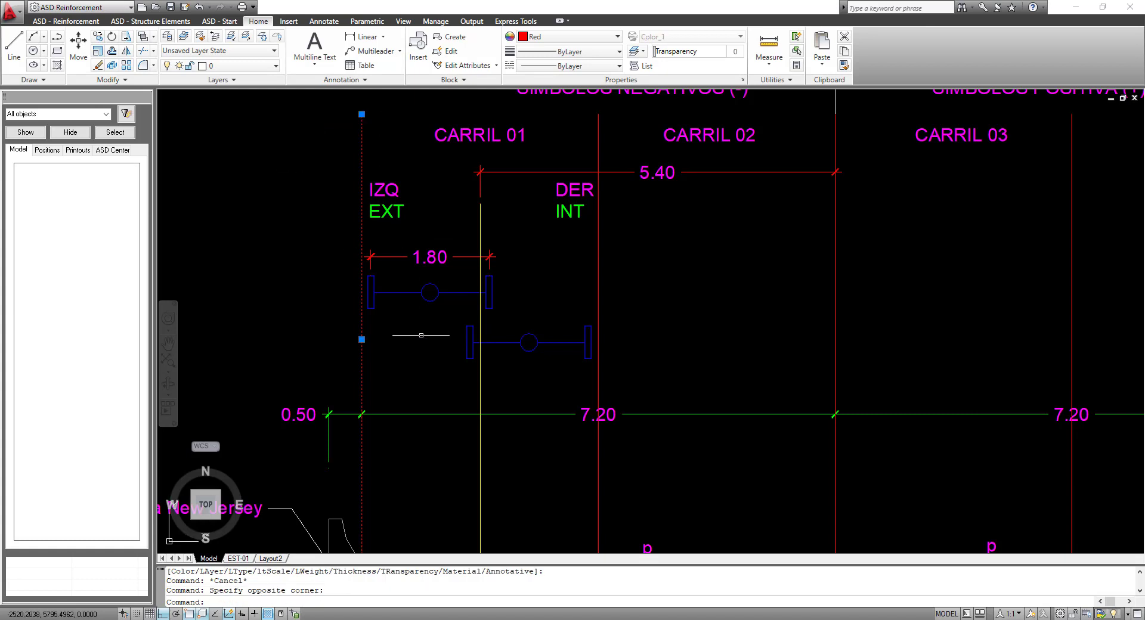
right_click(276, 217)
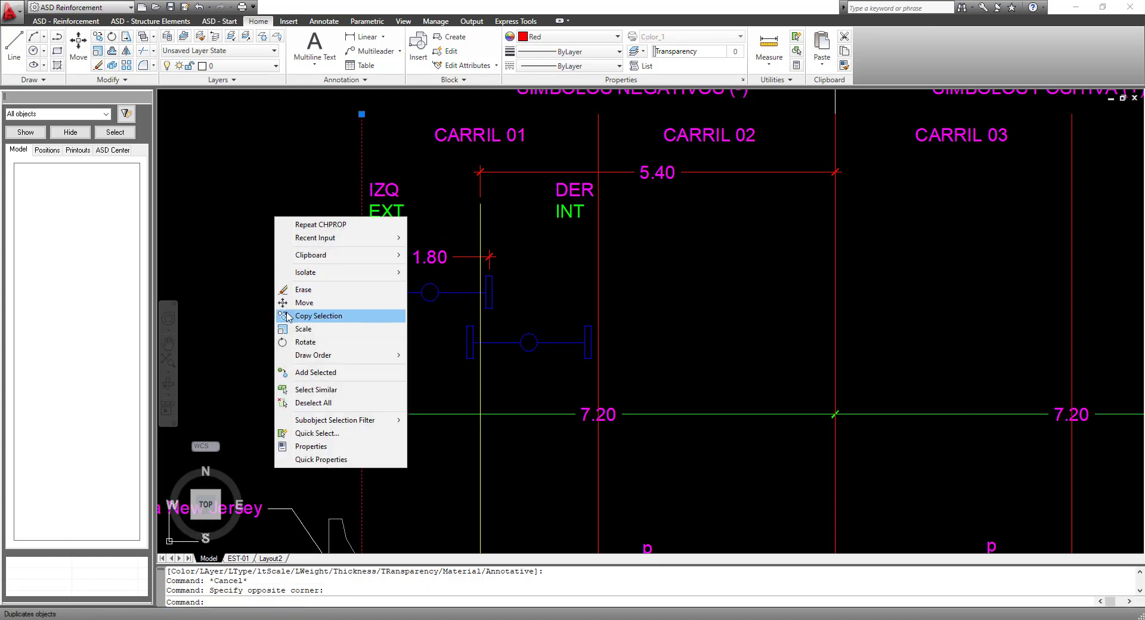
click(311, 315)
click(267, 274)
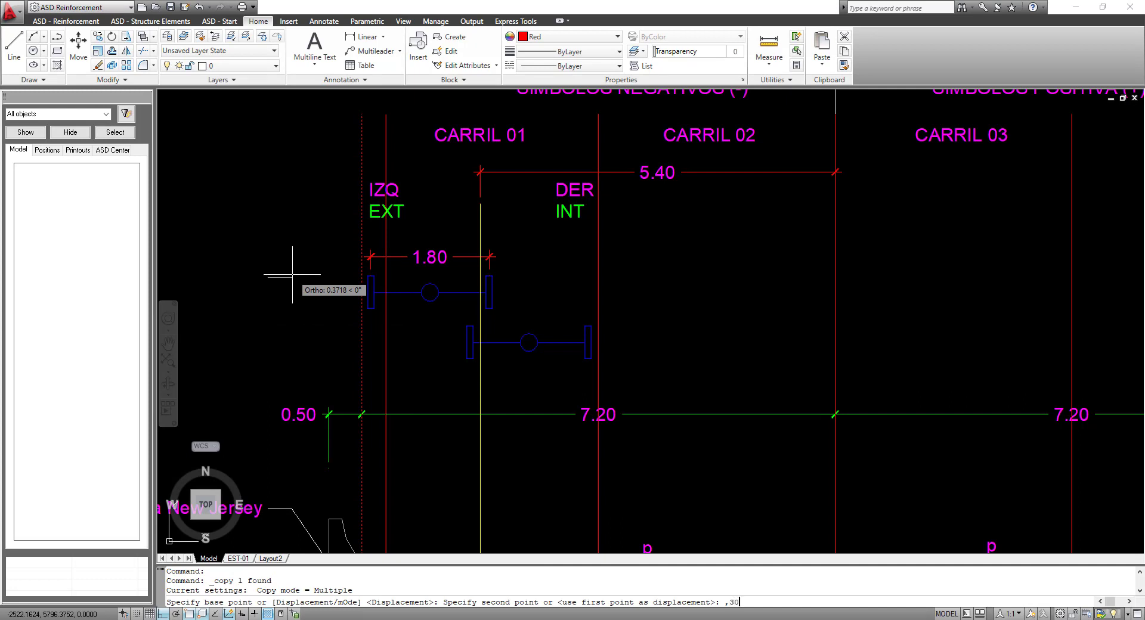
key(Return)
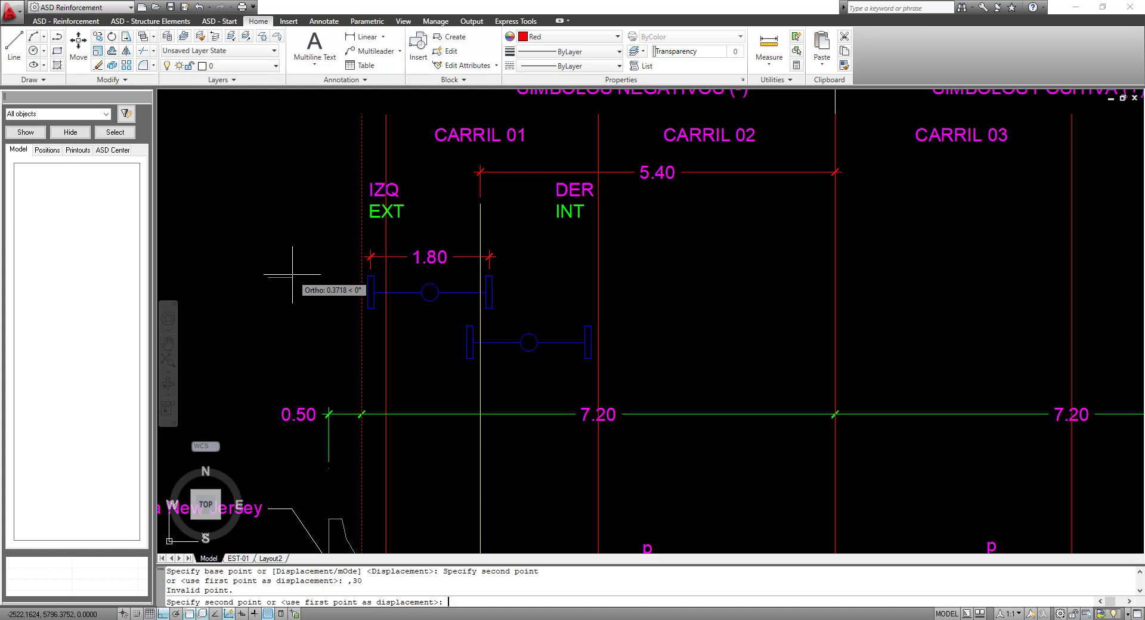
text(.3)
key(Return)
key(Escape)
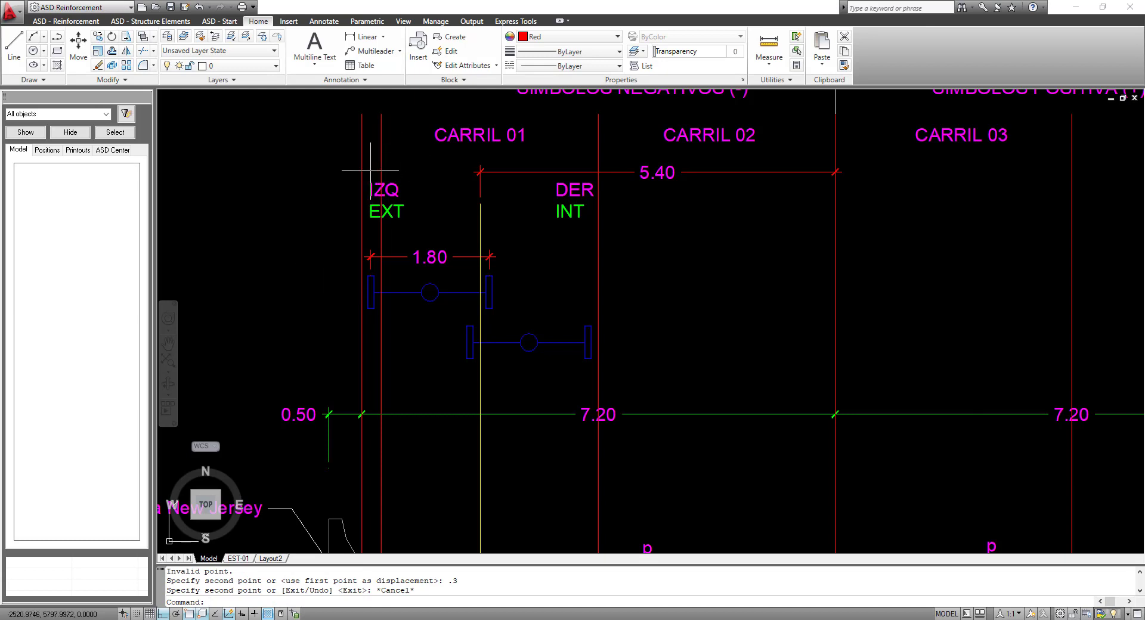
Step: Add a linear dimension between the CARRIL 01 outer edge line and its copy, just above the IZQ label
click(365, 36)
click(381, 147)
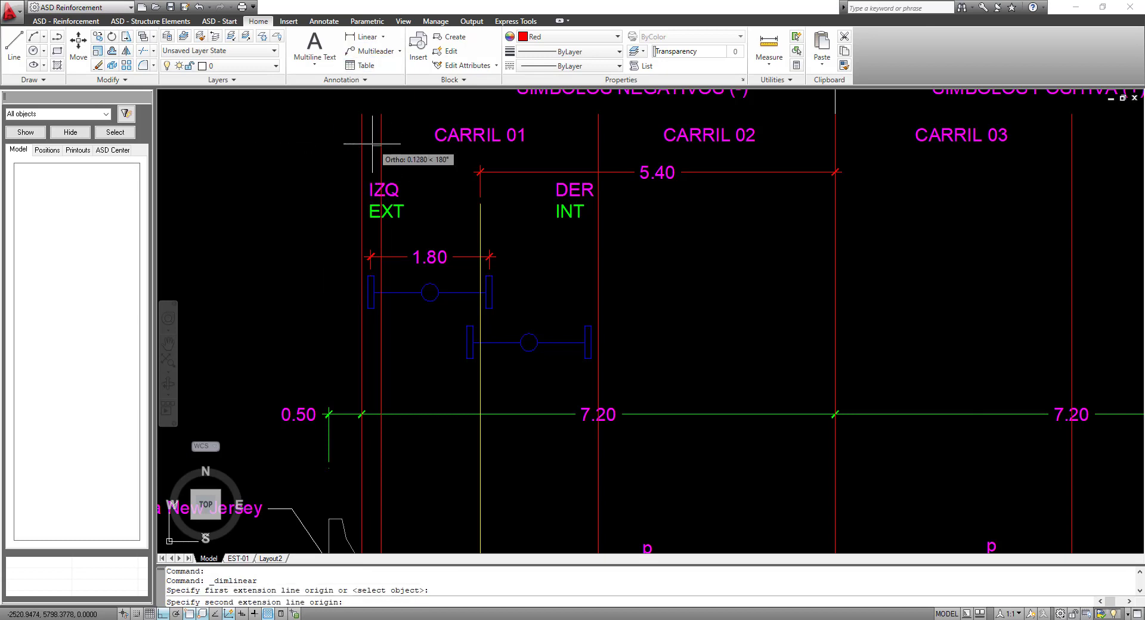
click(362, 146)
click(322, 173)
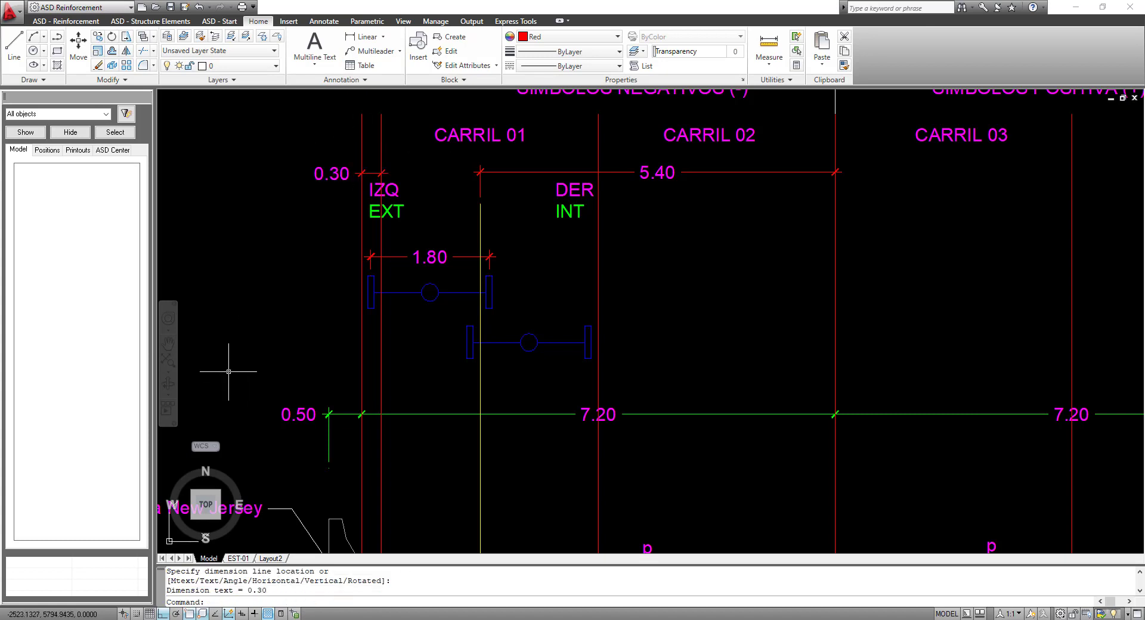
key(Escape)
Step: Move the upper axle symbol and its 1.80 dimension so the left wheel is centred on the copied line
scroll(389, 291, up, 2)
click(470, 362)
click(392, 246)
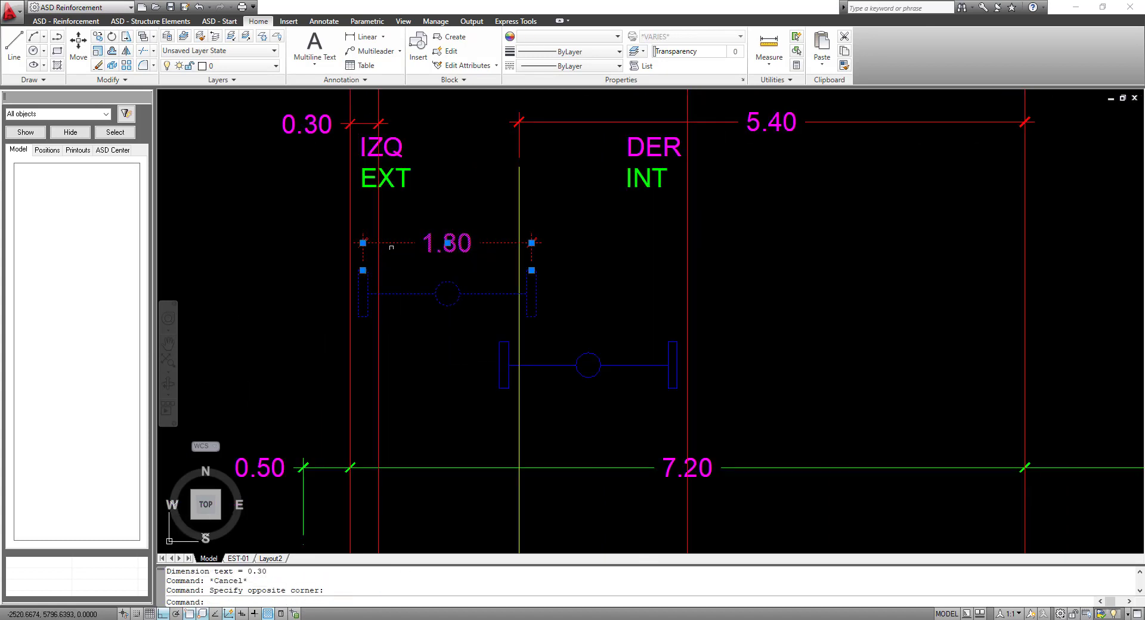
right_click(390, 280)
click(283, 366)
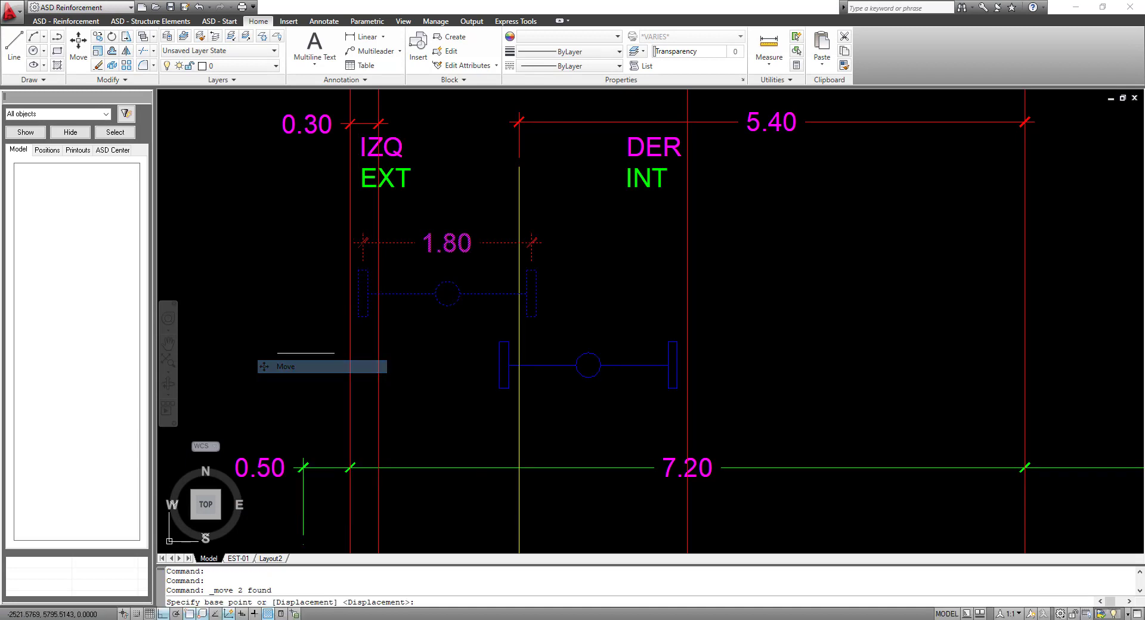
click(359, 317)
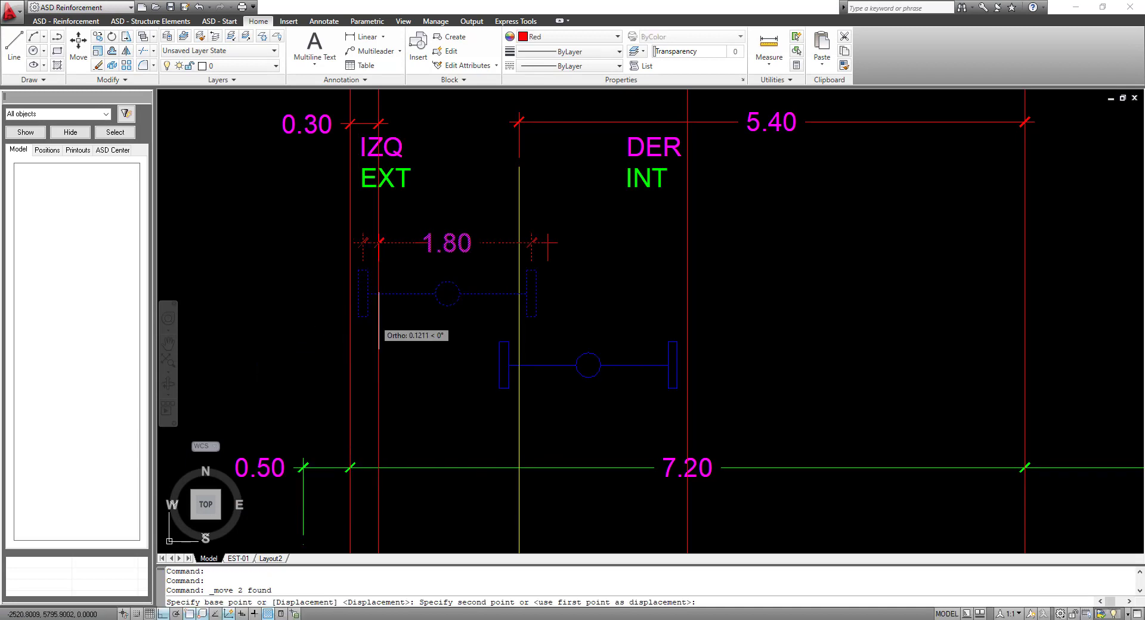
click(376, 319)
key(Escape)
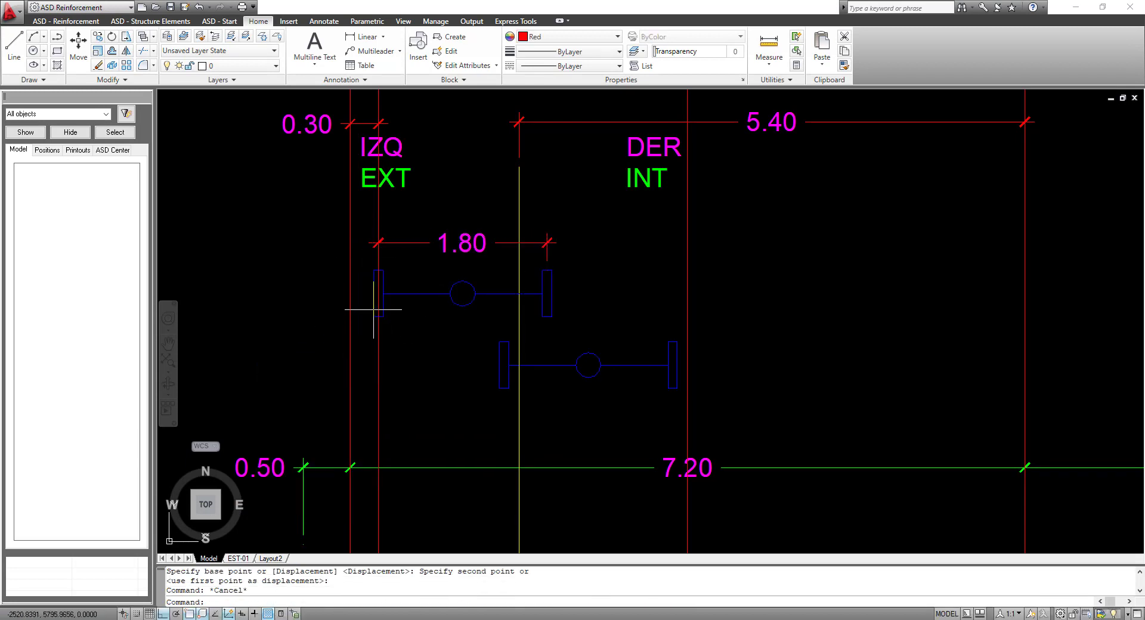
Step: Change the color of the copied line through the upper axle's left wheel to cyan
click(405, 344)
click(377, 361)
click(553, 39)
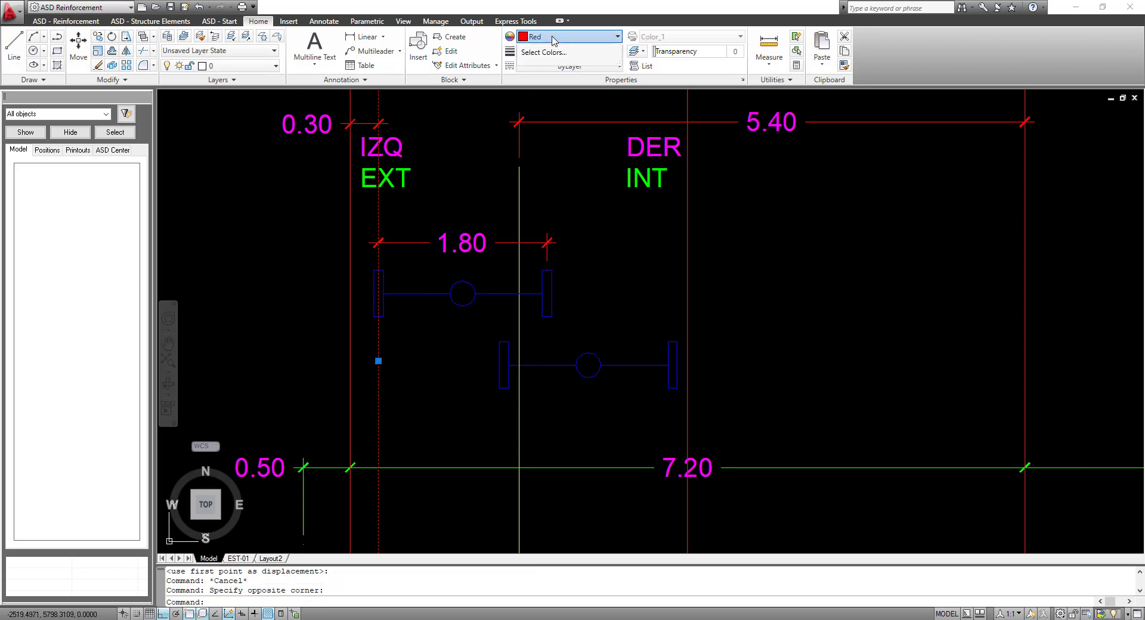
click(571, 132)
key(Escape)
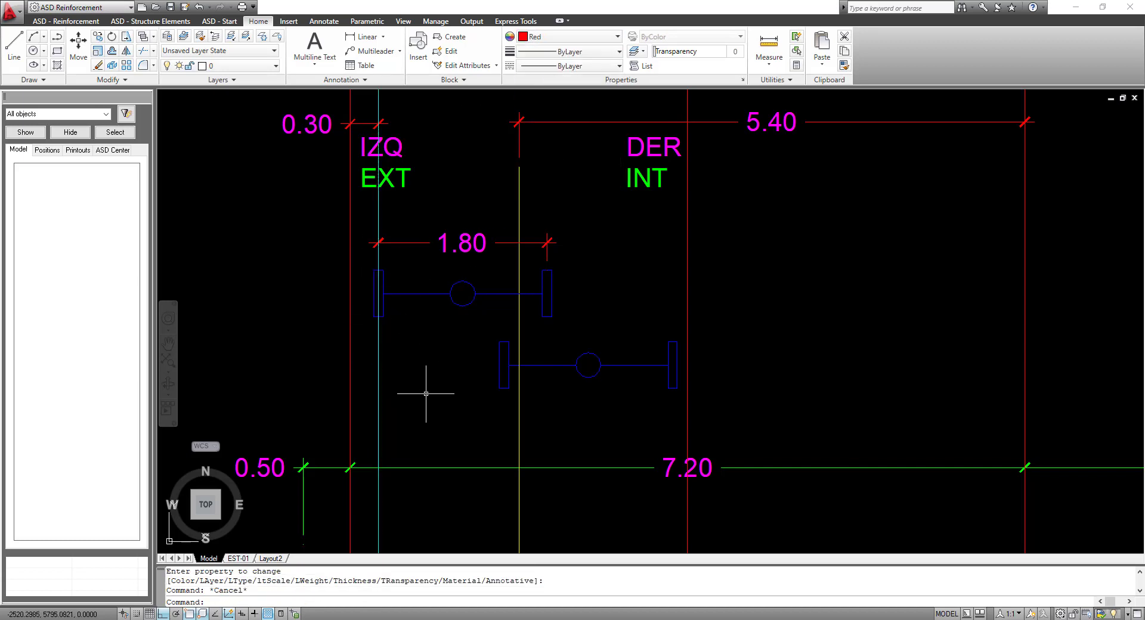
scroll(479, 320, down, 3)
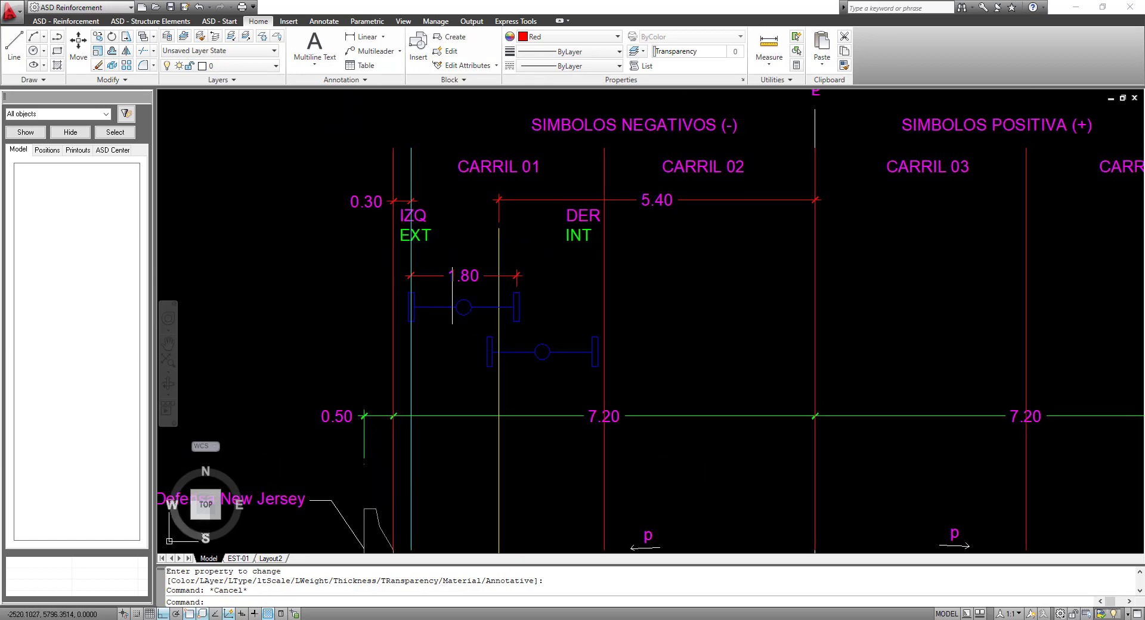
scroll(453, 296, up, 3)
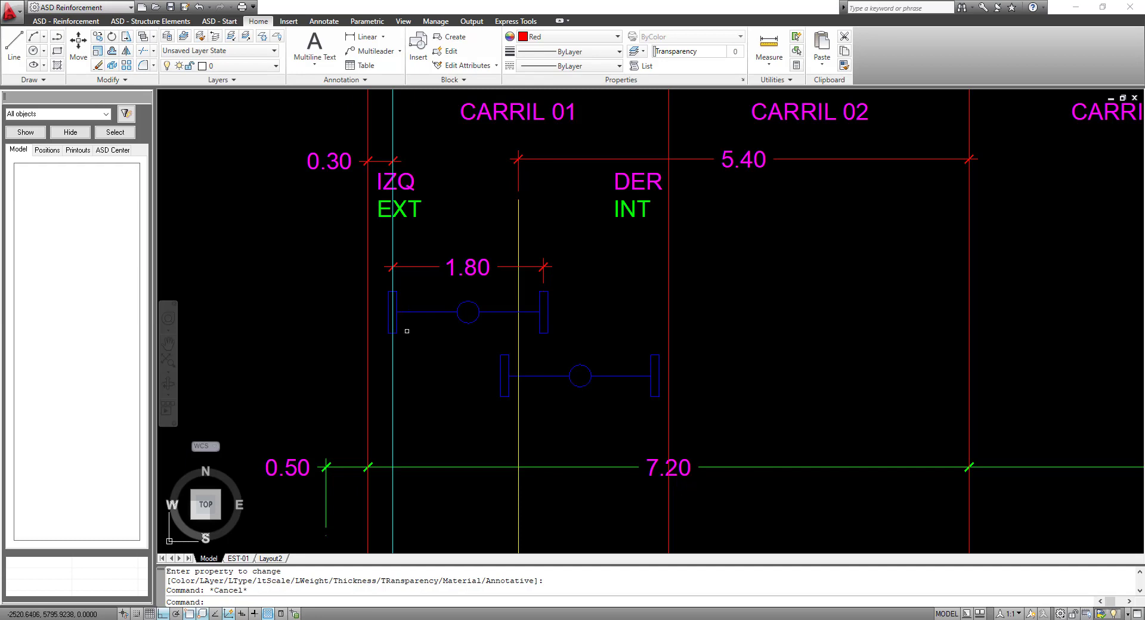
scroll(358, 334, down, 4)
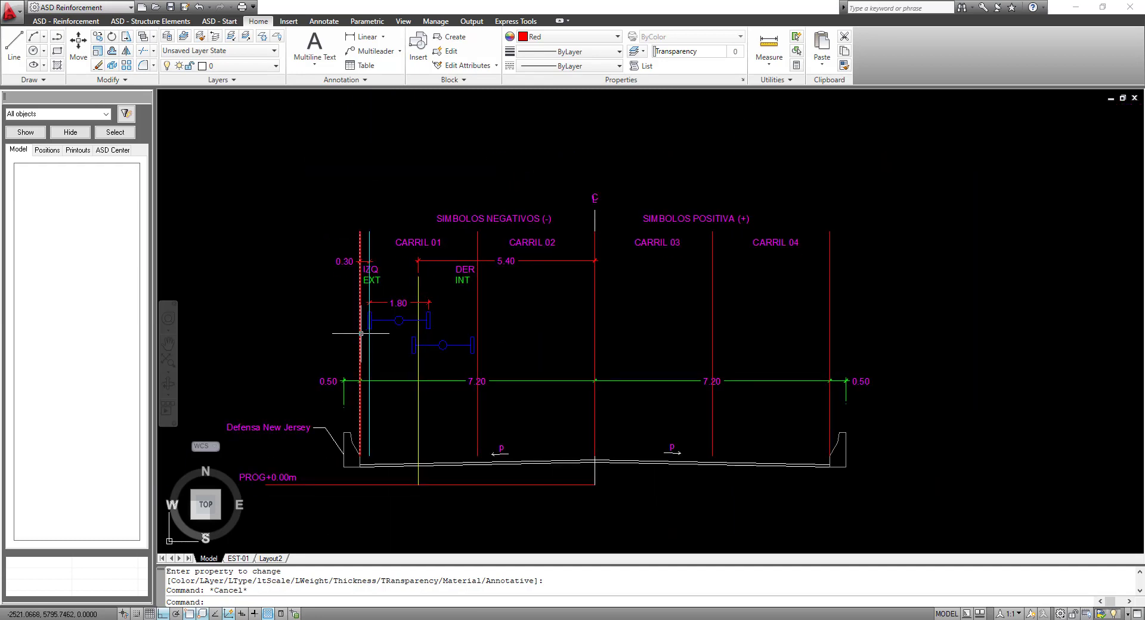
scroll(361, 333, up, 5)
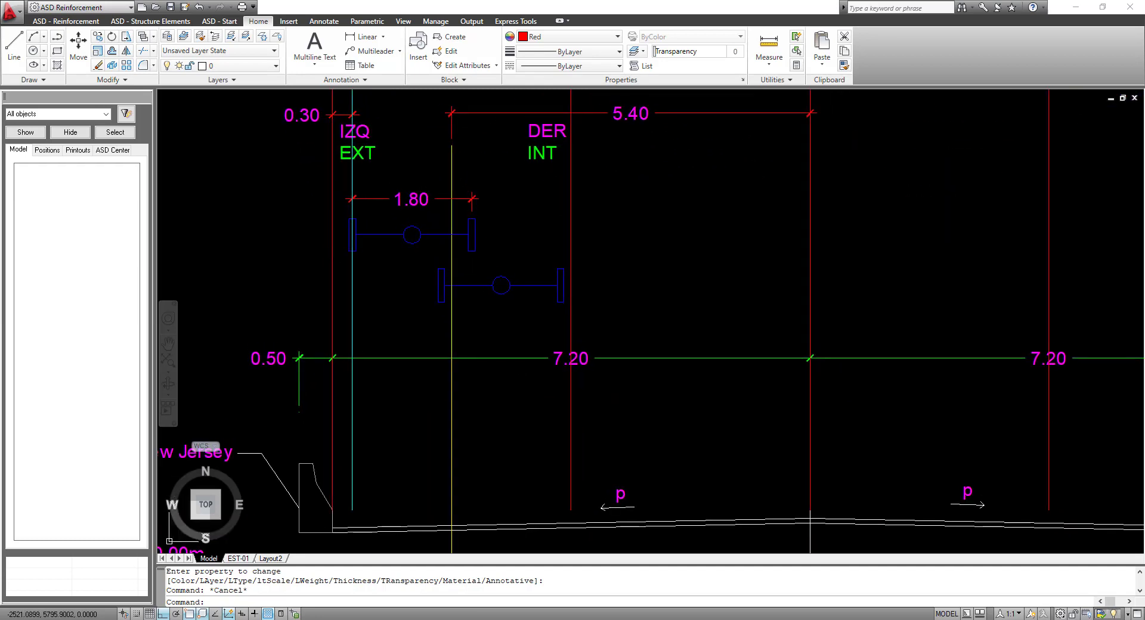
middle_drag(331, 249, 332, 257)
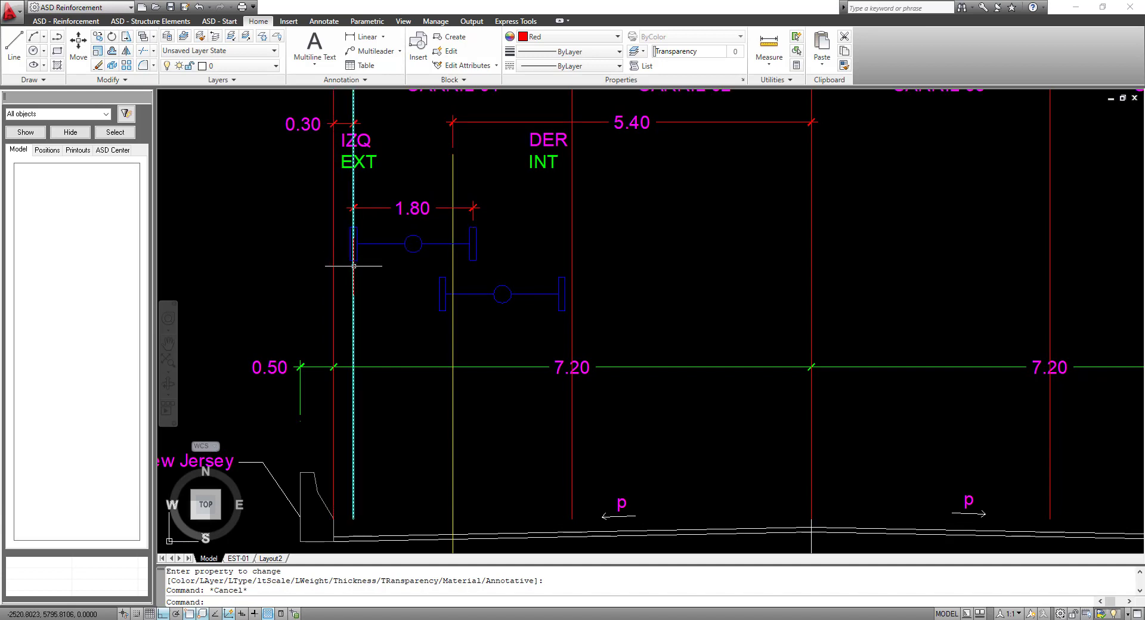
Step: Move the EXT label outside CARRIL 01, to the left of its outer edge line
mouse_move(371, 256)
middle_down()
mouse_move(384, 286)
mouse_move(378, 322)
middle_up()
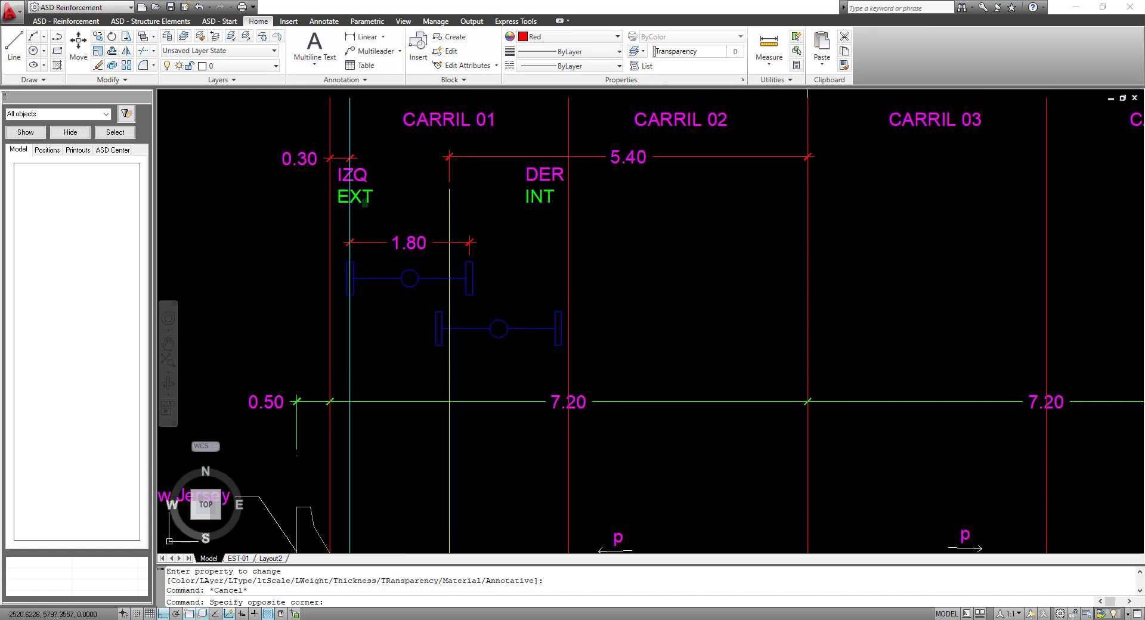
click(377, 200)
right_click(414, 191)
click(417, 289)
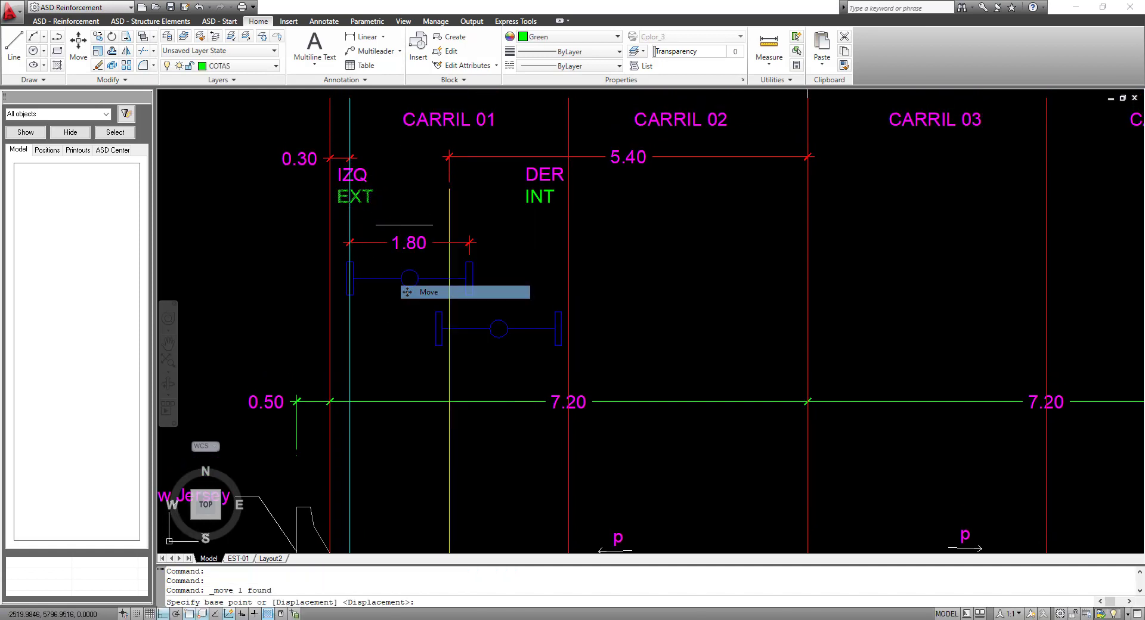
click(405, 195)
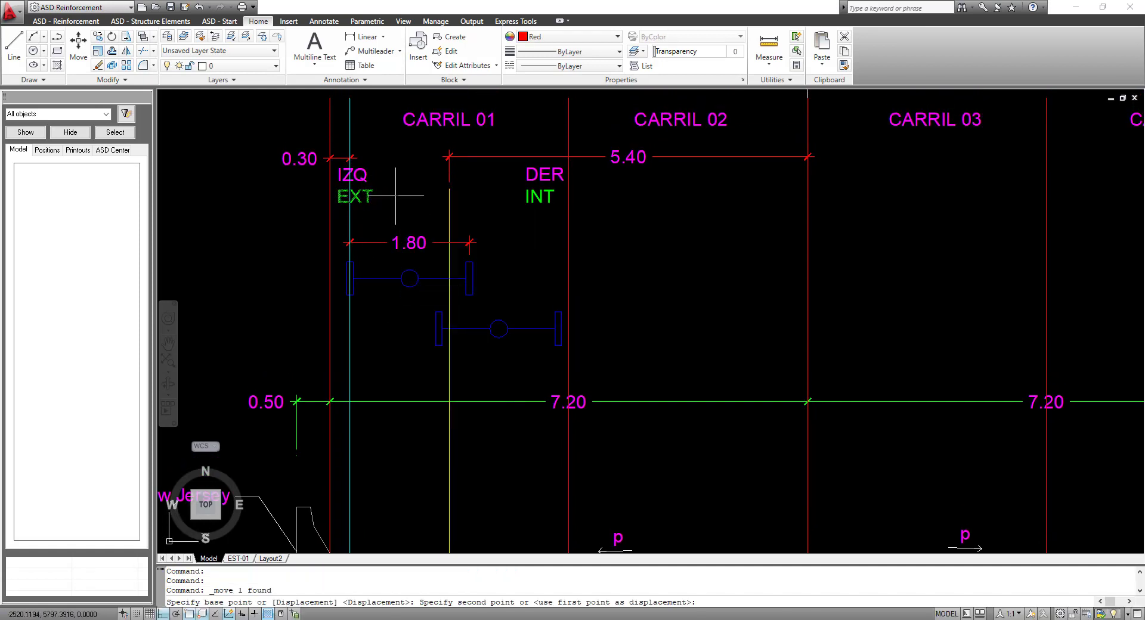
click(352, 206)
key(Escape)
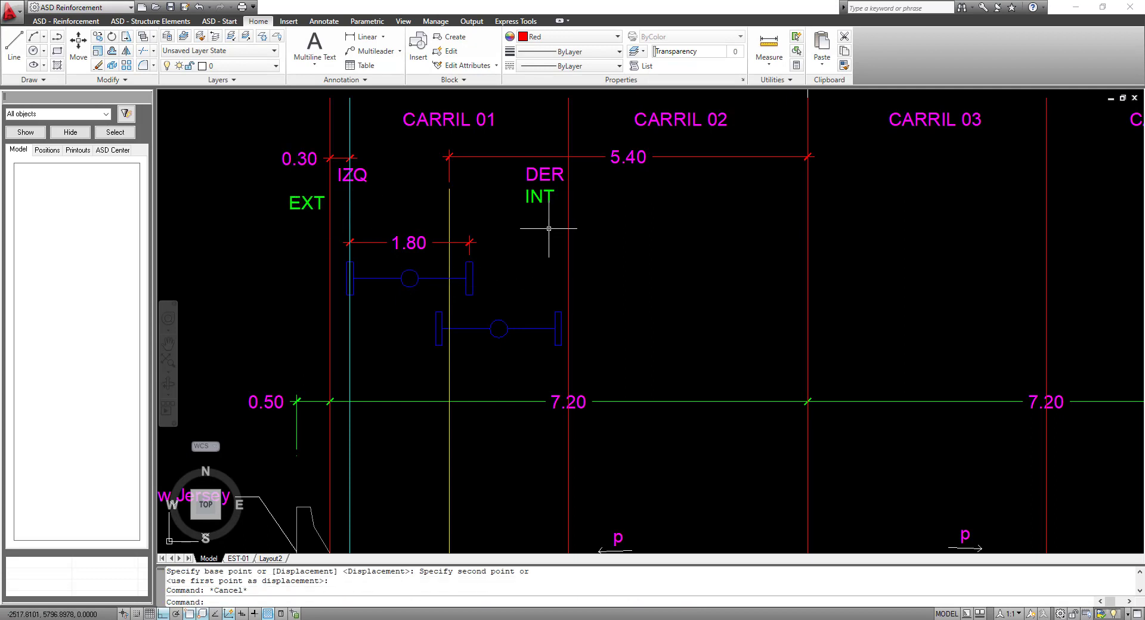
Step: Copy the divider line between CARRIL 01 and CARRIL 02 horizontally 0.6 to the left, into CARRIL 01
middle_drag(555, 217, 555, 239)
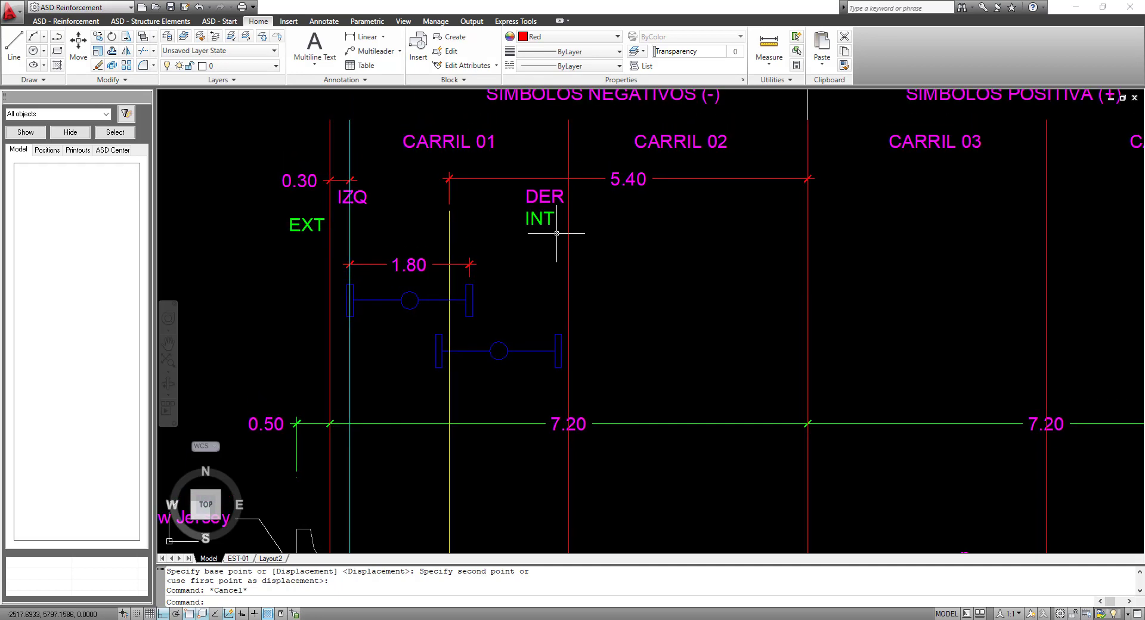
scroll(560, 235, up, 2)
click(572, 248)
right_click(654, 253)
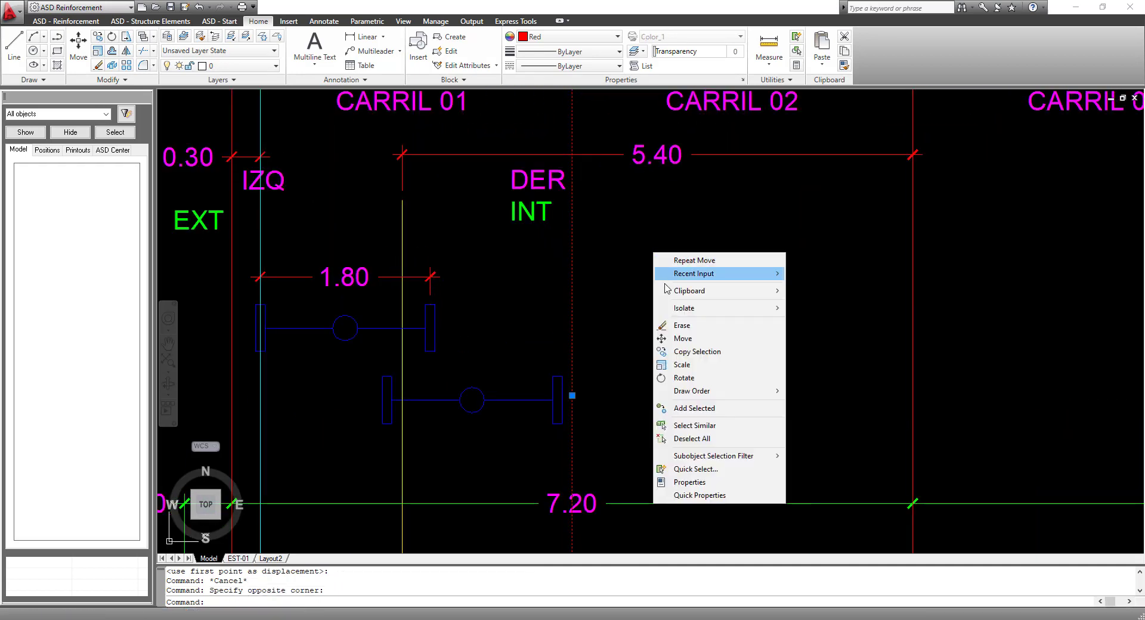
click(674, 352)
click(732, 309)
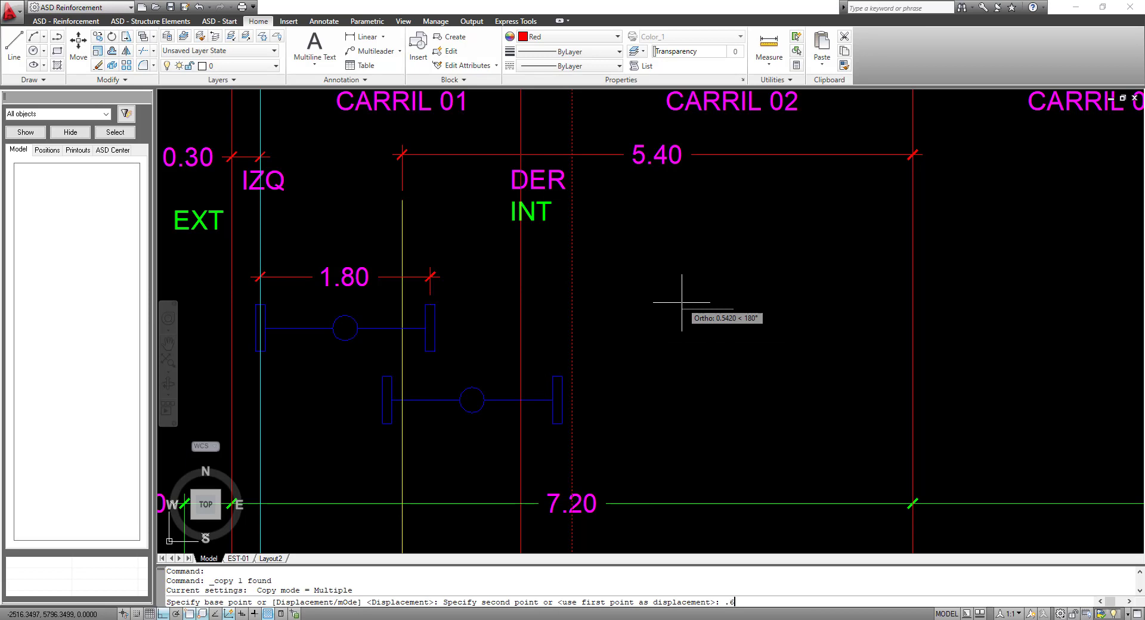
text(.6)
key(Return)
key(Escape)
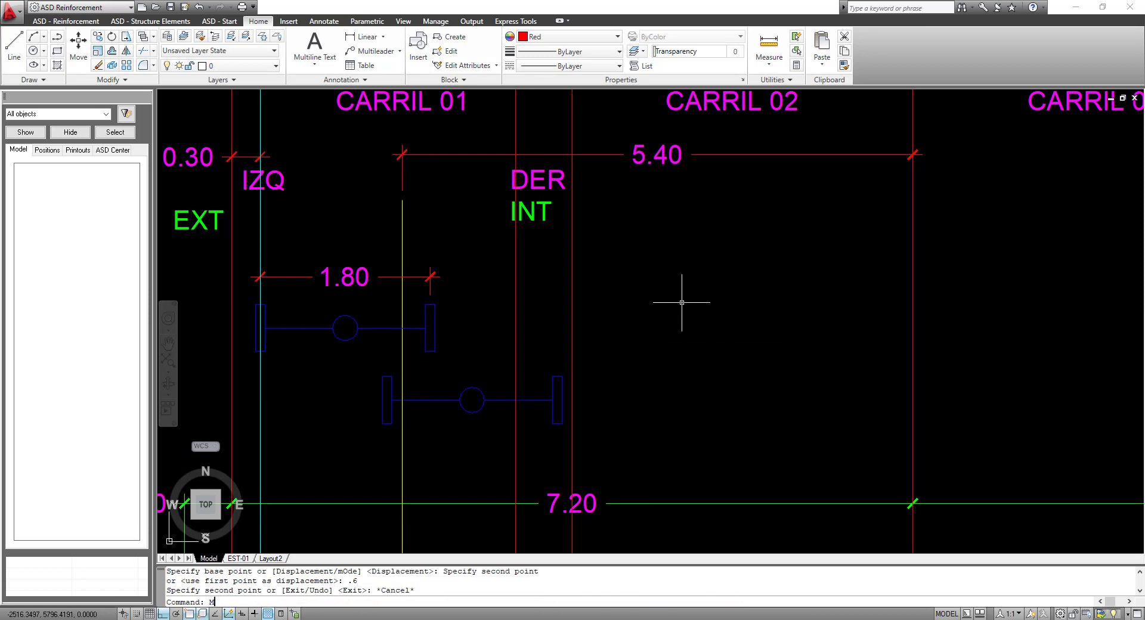
Step: Match the properties of the cyan line onto the new copy of the lane divider using MATCHPROP
key(Return)
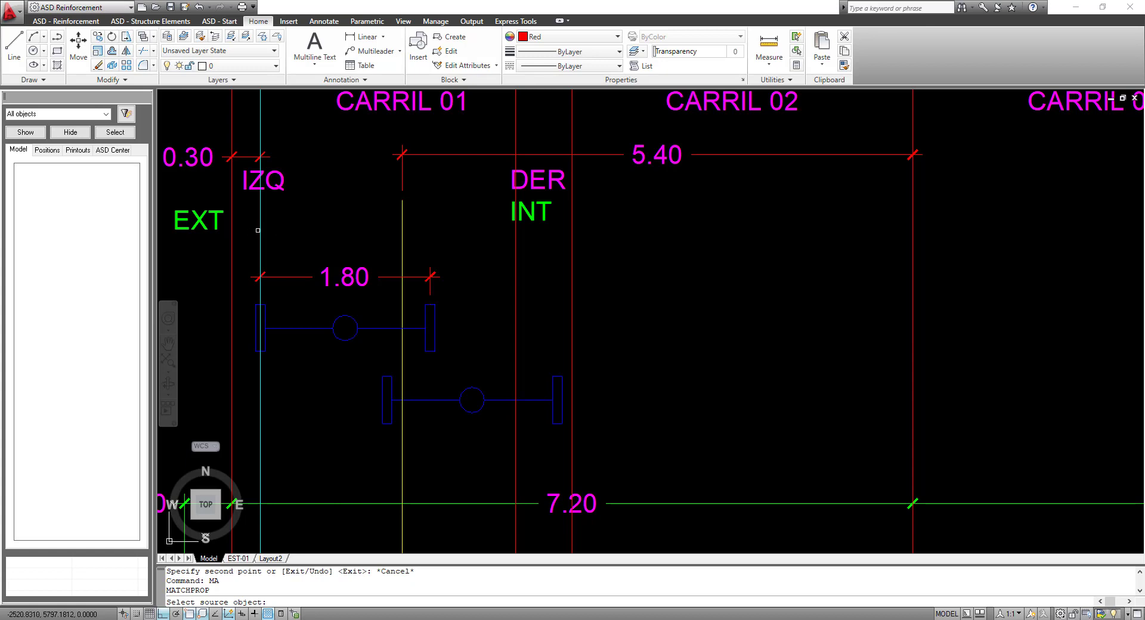
click(258, 230)
click(526, 263)
click(497, 241)
key(Escape)
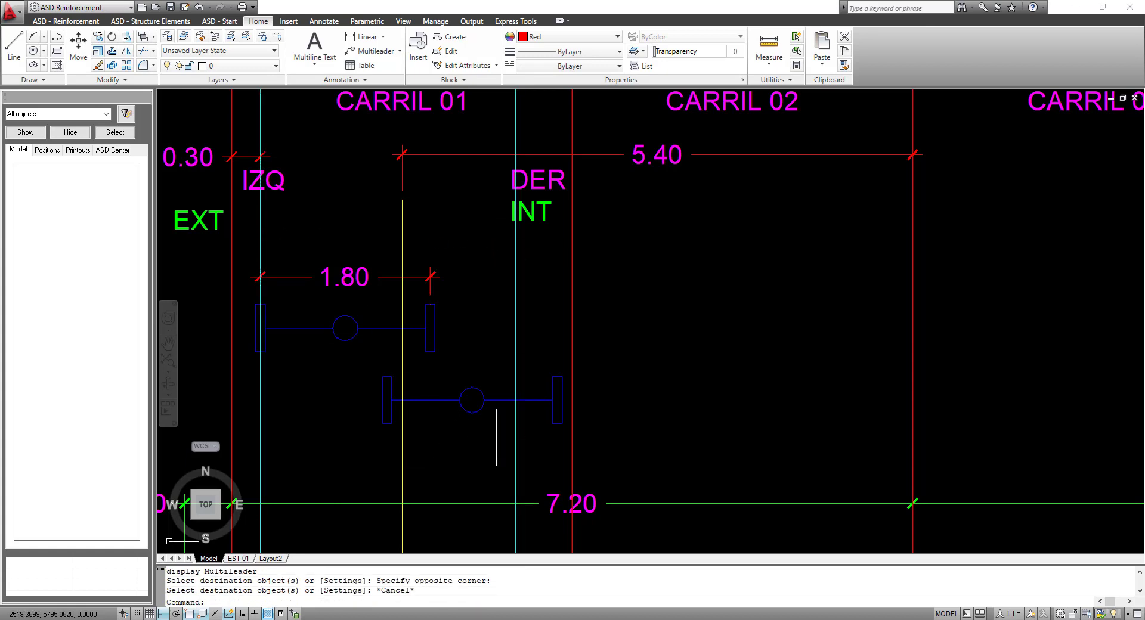
Step: Move the lower axle symbol left so its right wheel is centred on the cyan line near the lane divider
click(496, 437)
click(453, 388)
right_click(677, 190)
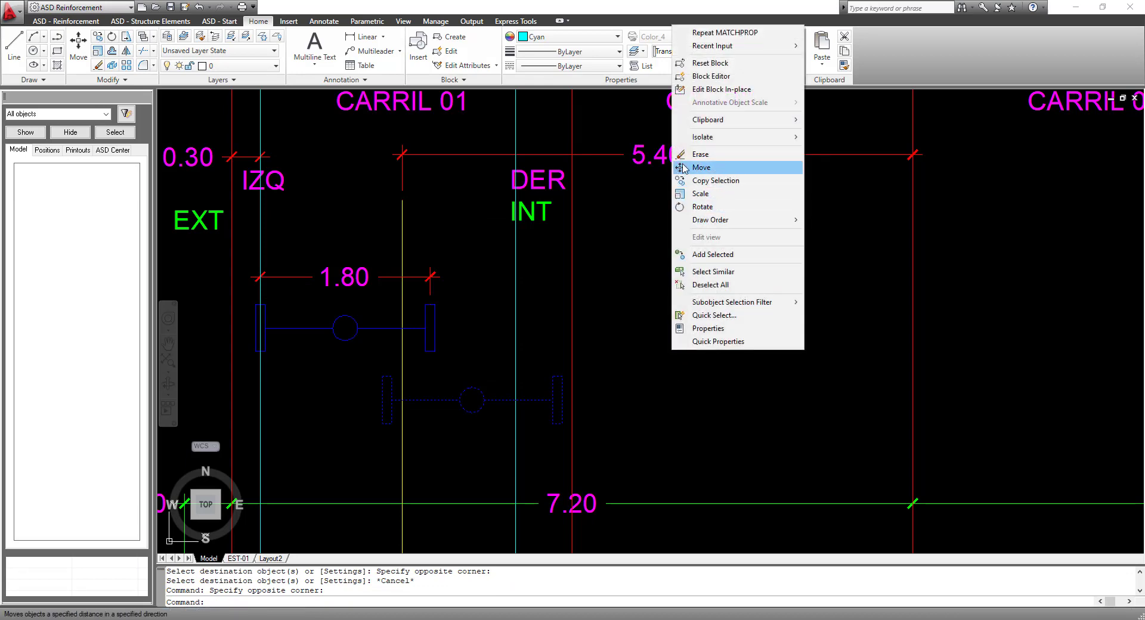
click(702, 167)
click(557, 424)
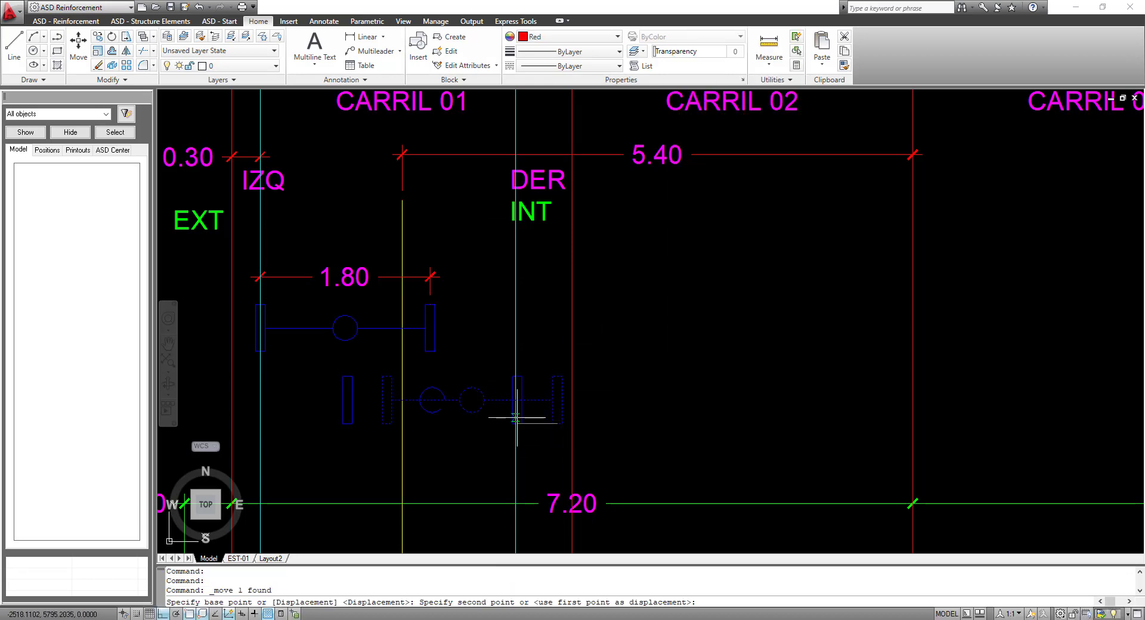
click(515, 423)
key(Escape)
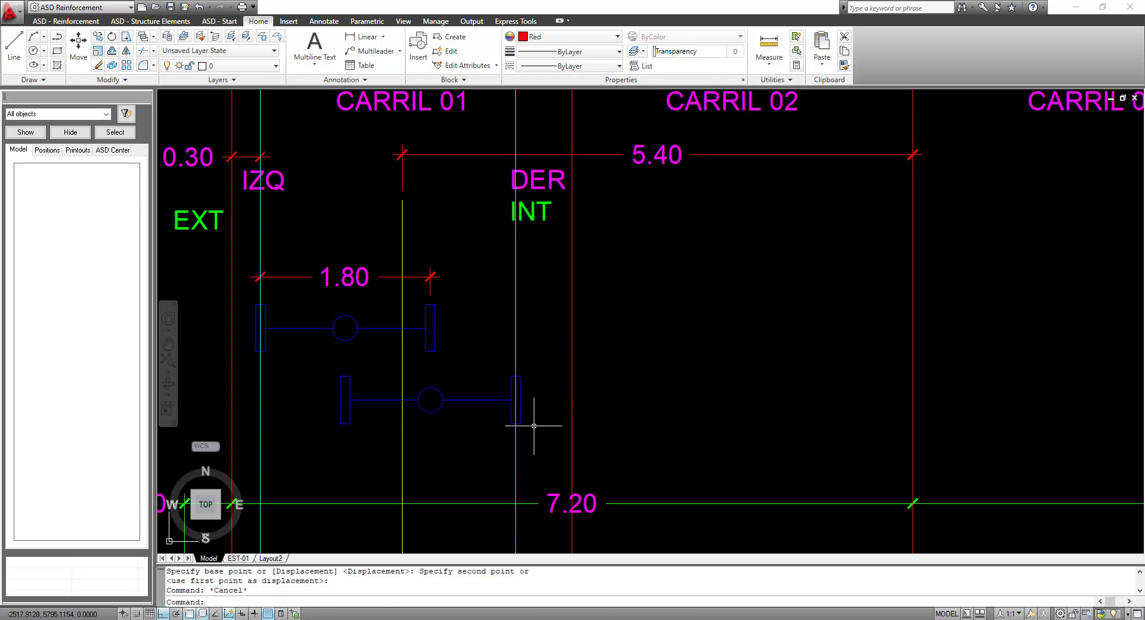
Step: Move the IZQ and DER labels of CARRIL 01 together straight up, above the 0.30 and 5.40 dimension lines
scroll(513, 345, down, 2)
scroll(487, 321, up, 2)
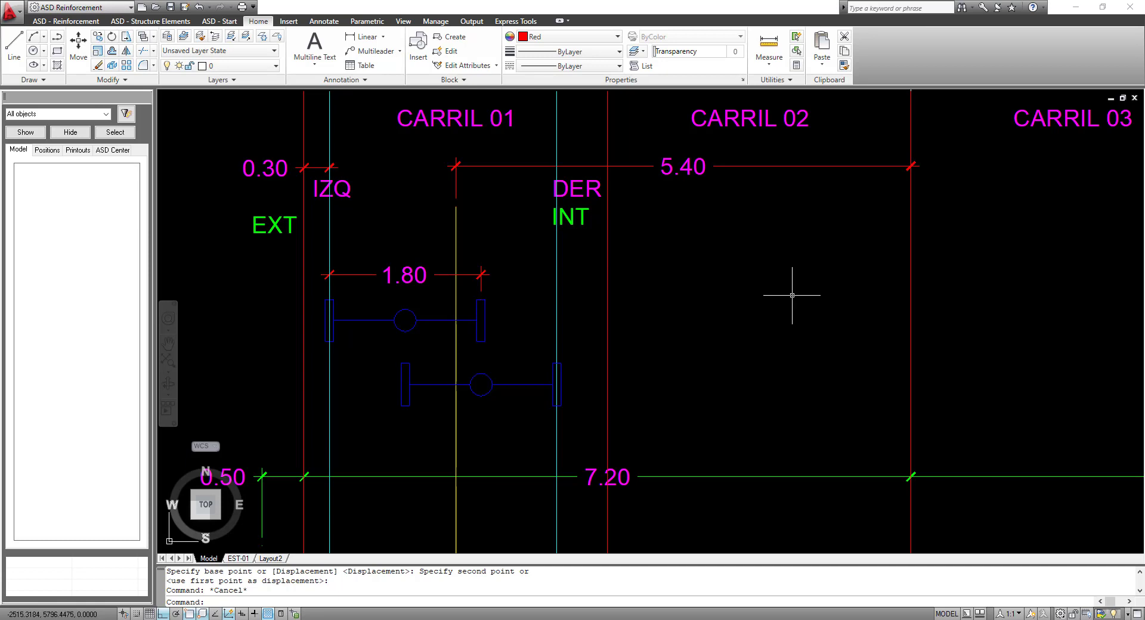
click(568, 179)
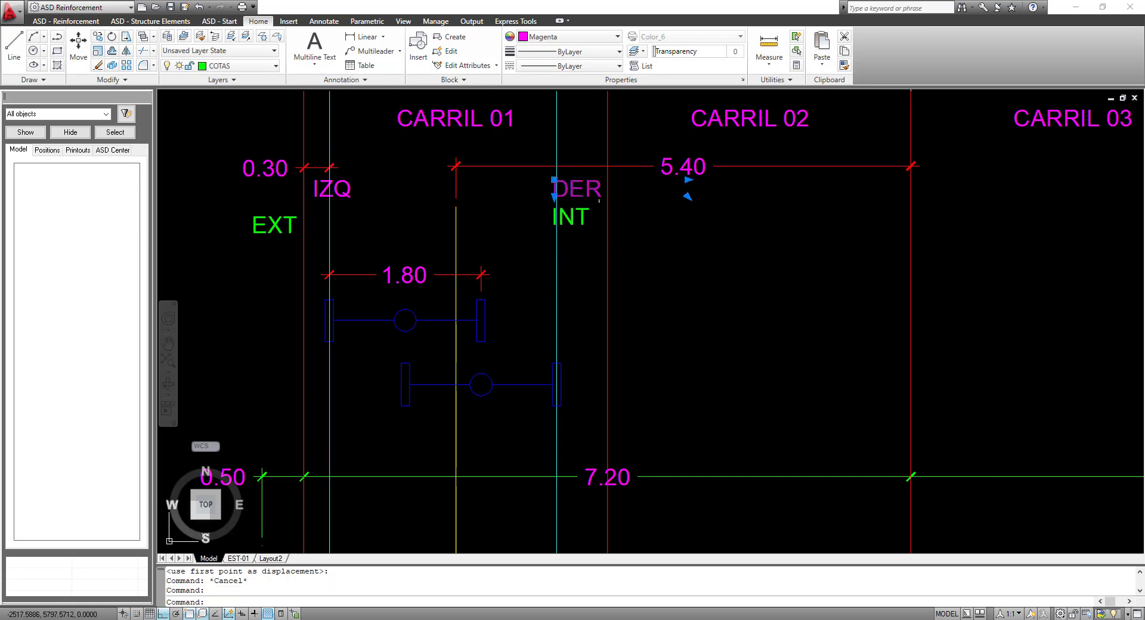
click(341, 173)
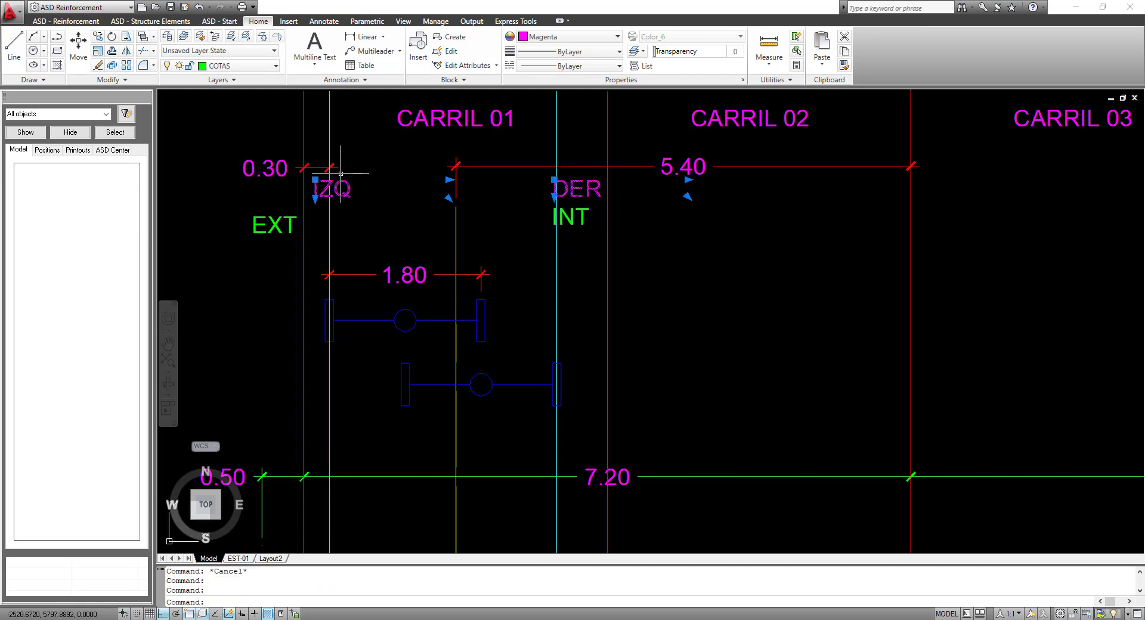
middle_drag(358, 184, 345, 270)
right_click(386, 320)
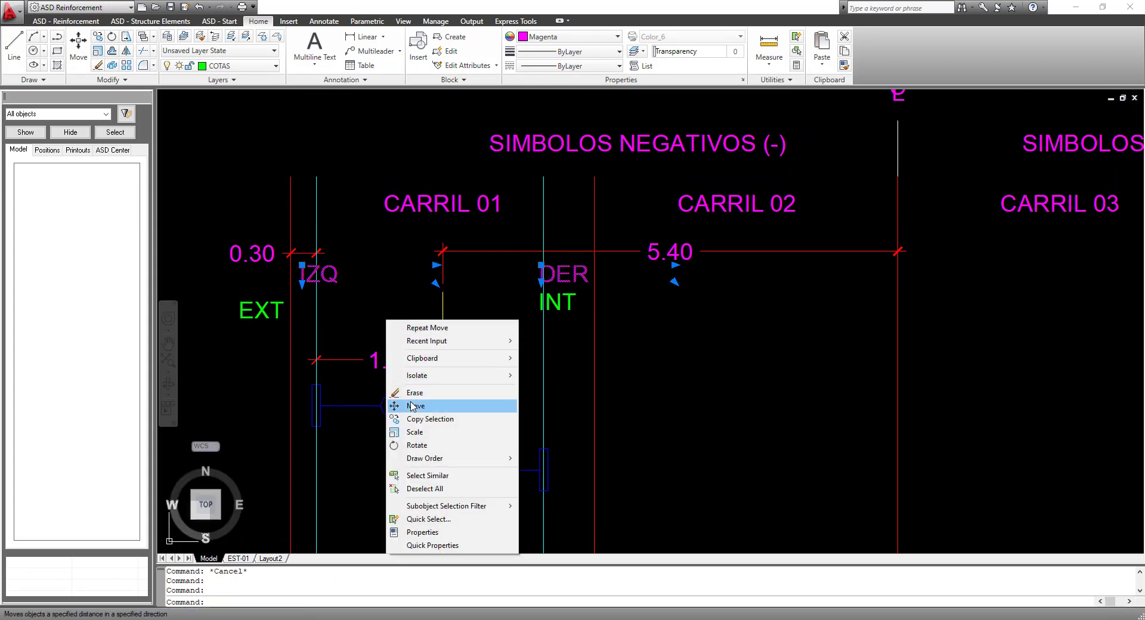
click(412, 406)
click(379, 335)
click(380, 298)
key(Escape)
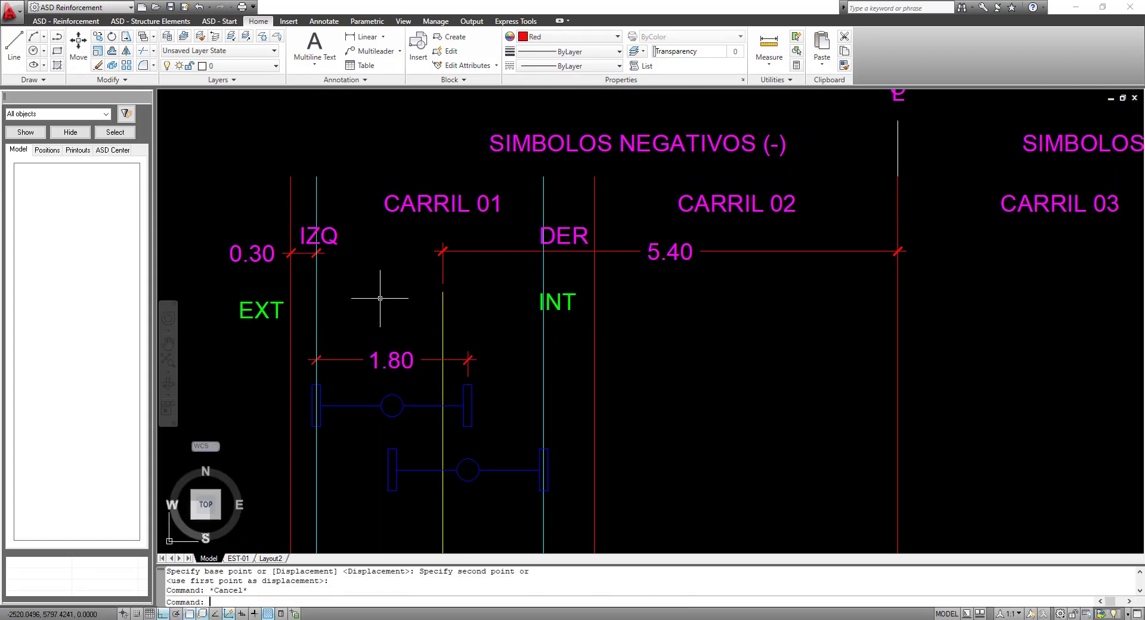
Step: Add a linear dimension from the cyan line near the DER label to the divider between CARRIL 01 and CARRIL 02
middle_drag(558, 334, 574, 276)
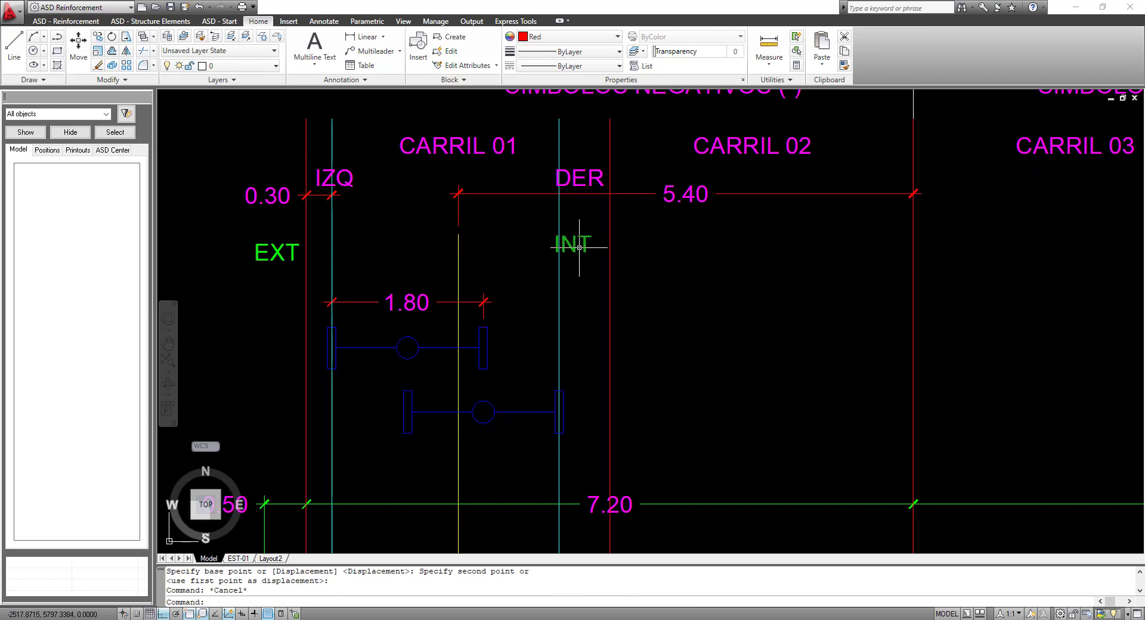
click(365, 37)
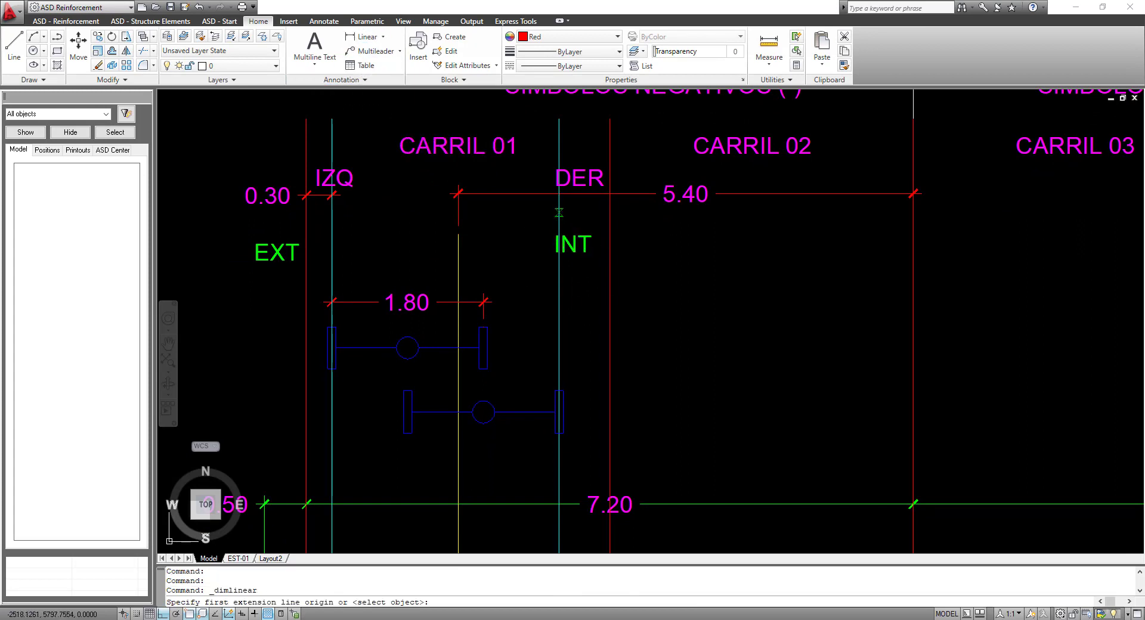
click(558, 213)
click(610, 211)
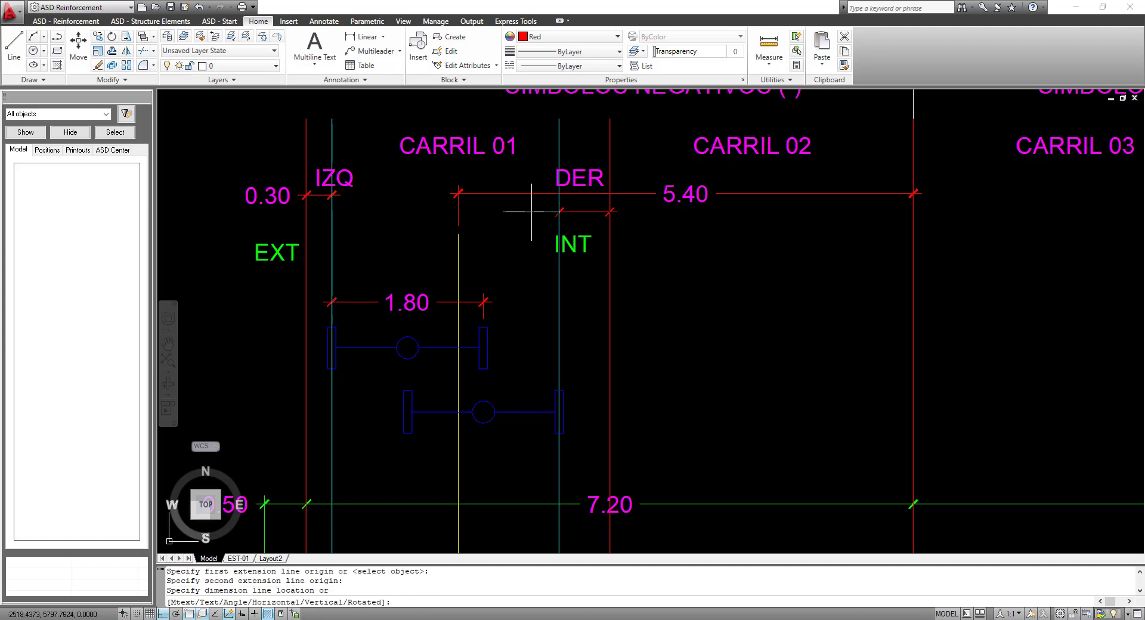
click(648, 217)
Step: Relocate the new dimension's text to the left of the cyan line, inside CARRIL 01
click(674, 190)
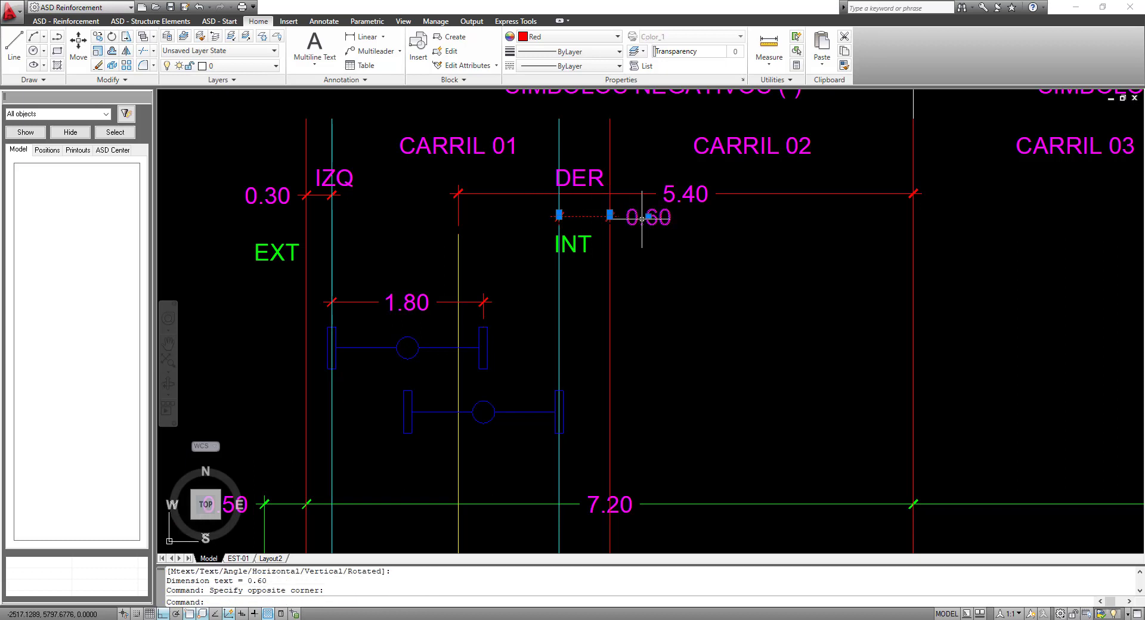
click(614, 244)
click(648, 217)
click(540, 217)
key(Escape)
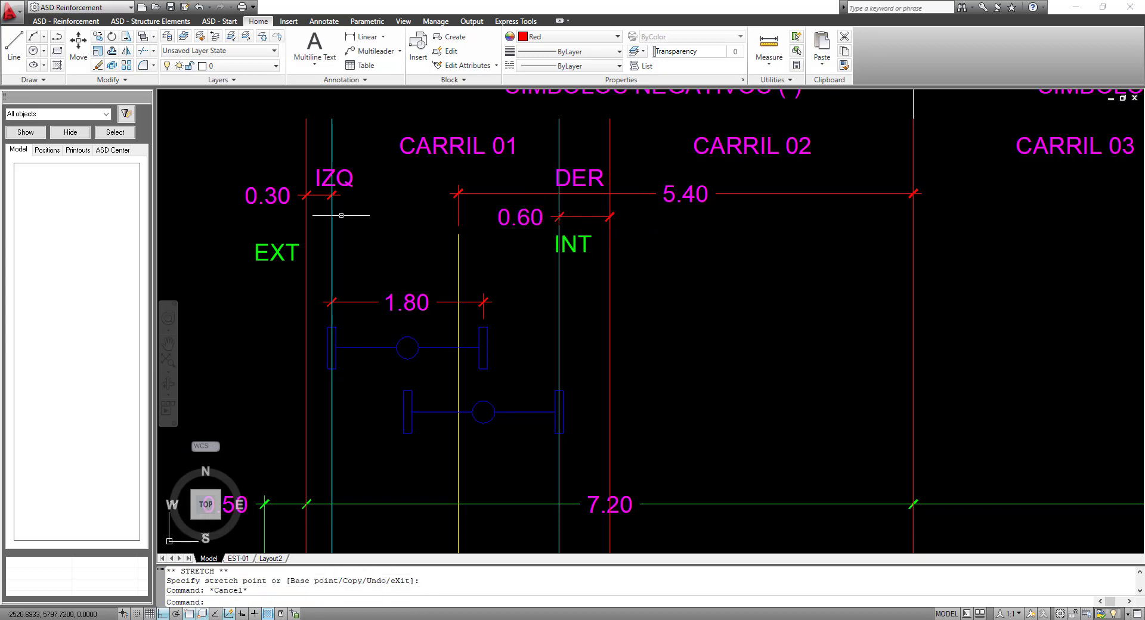
Step: Shift the 0.30 dimension's text inside CARRIL 01 and move the dimension down level with the 0.60 dimension
click(285, 193)
click(263, 202)
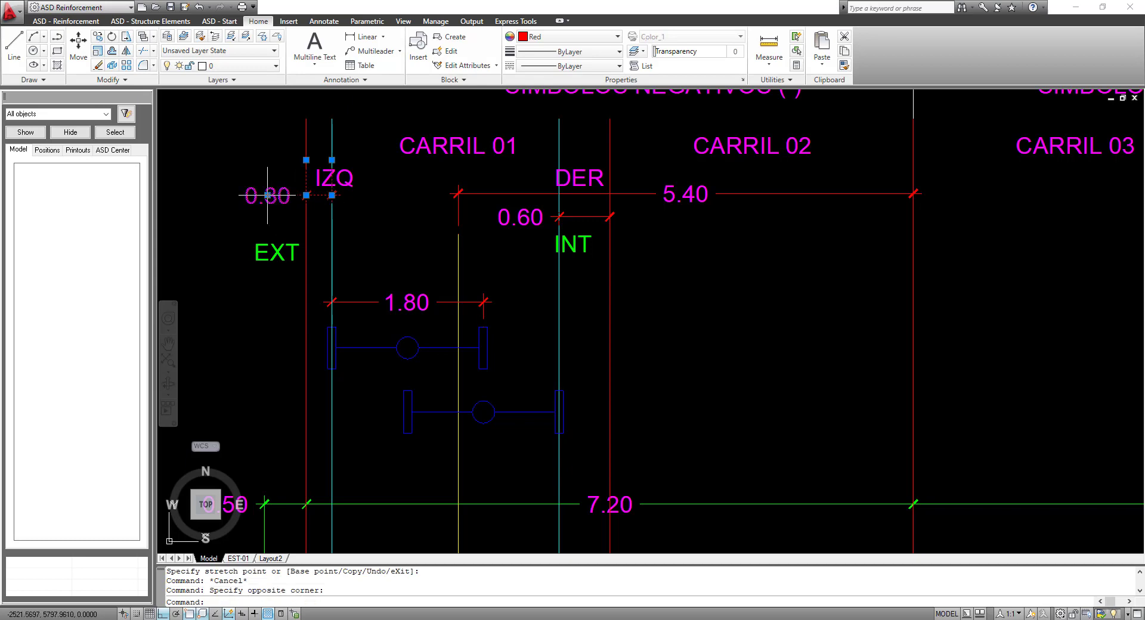
click(268, 196)
click(379, 207)
right_click(411, 183)
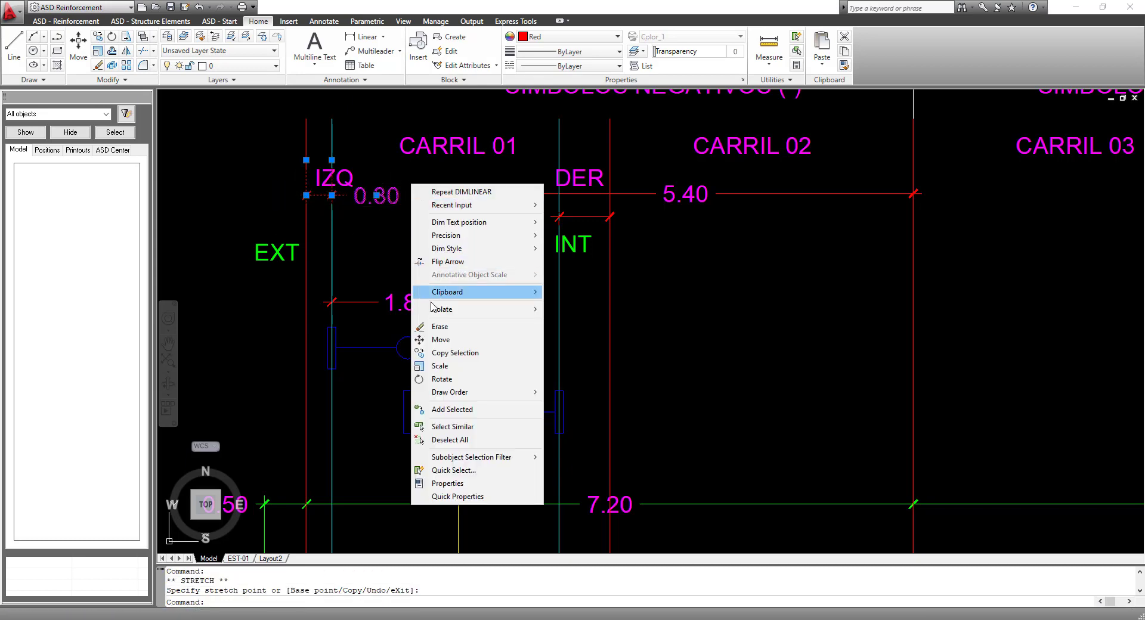
click(441, 339)
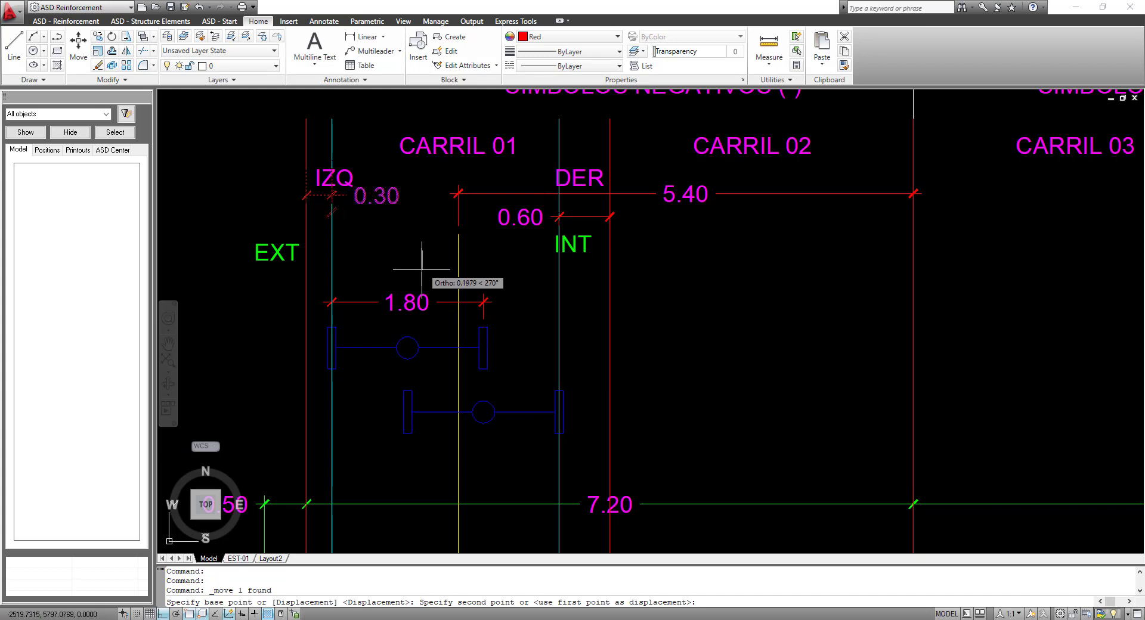
key(Escape)
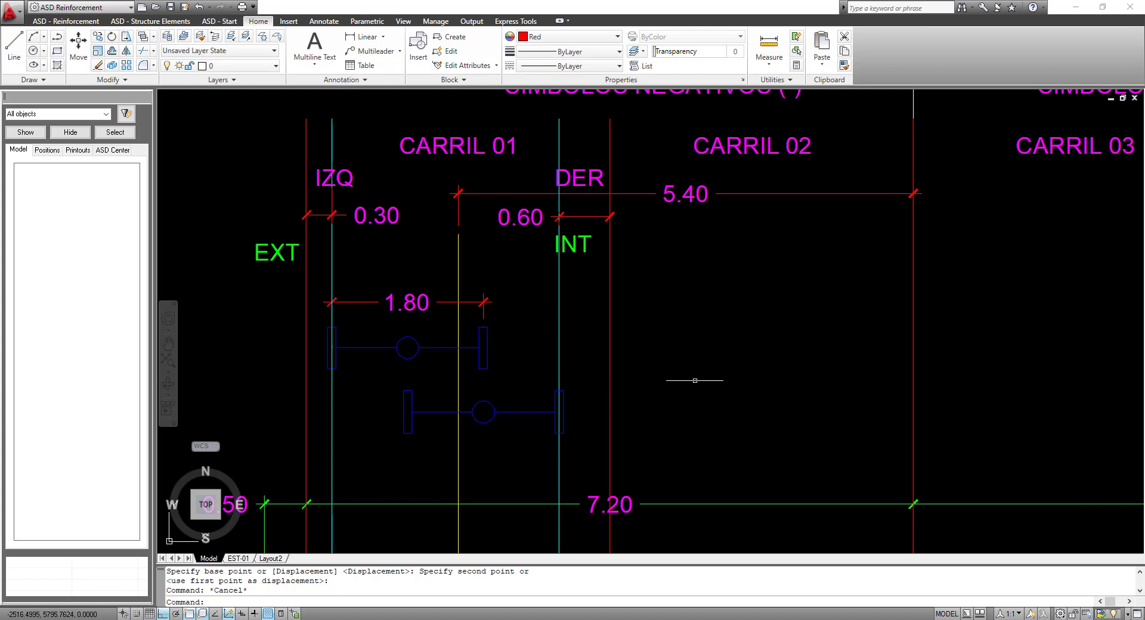
Step: Add a linear dimension between the two cyan limit lines of CARRIL 01, placed just above the 1.80 dimension
middle_drag(730, 344, 675, 328)
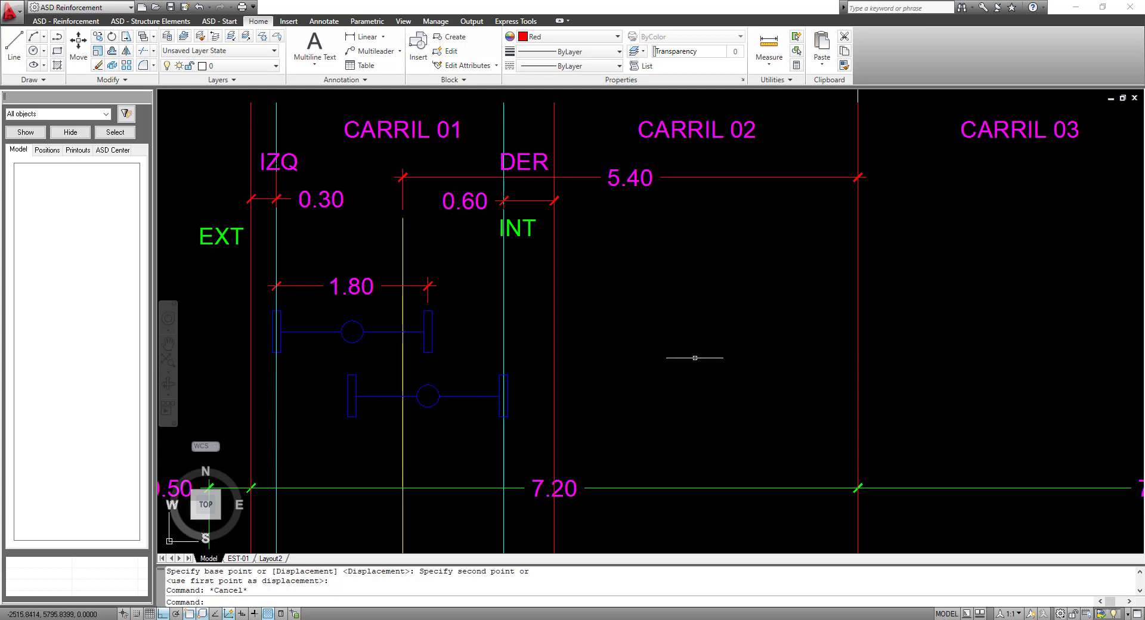
mouse_move(479, 324)
middle_down()
mouse_move(542, 309)
mouse_move(552, 346)
middle_up()
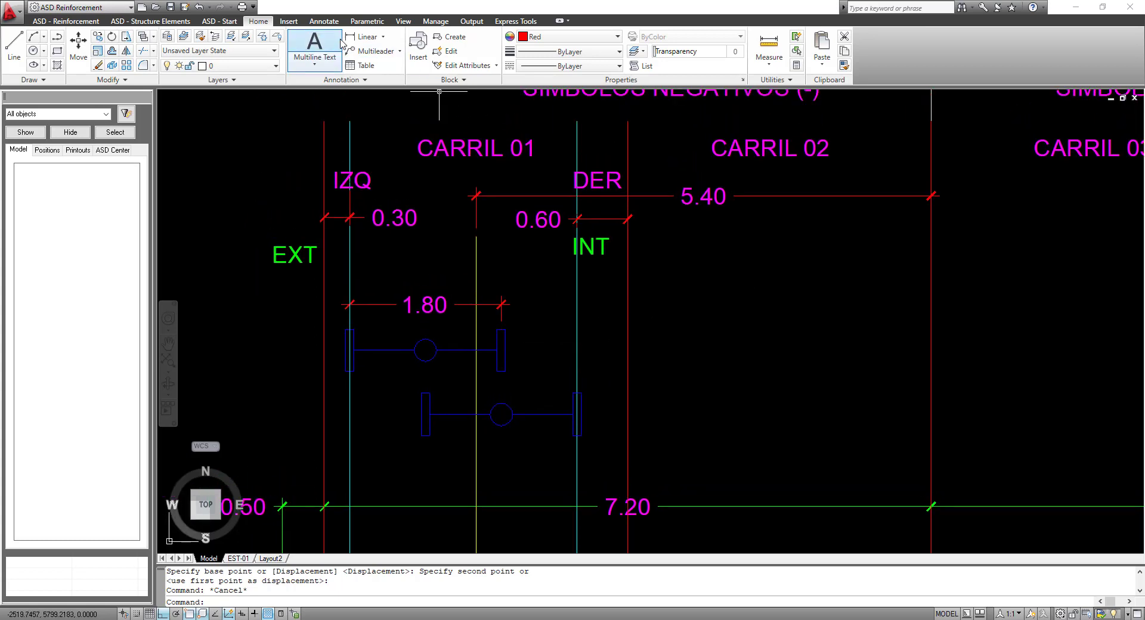
click(362, 36)
click(349, 259)
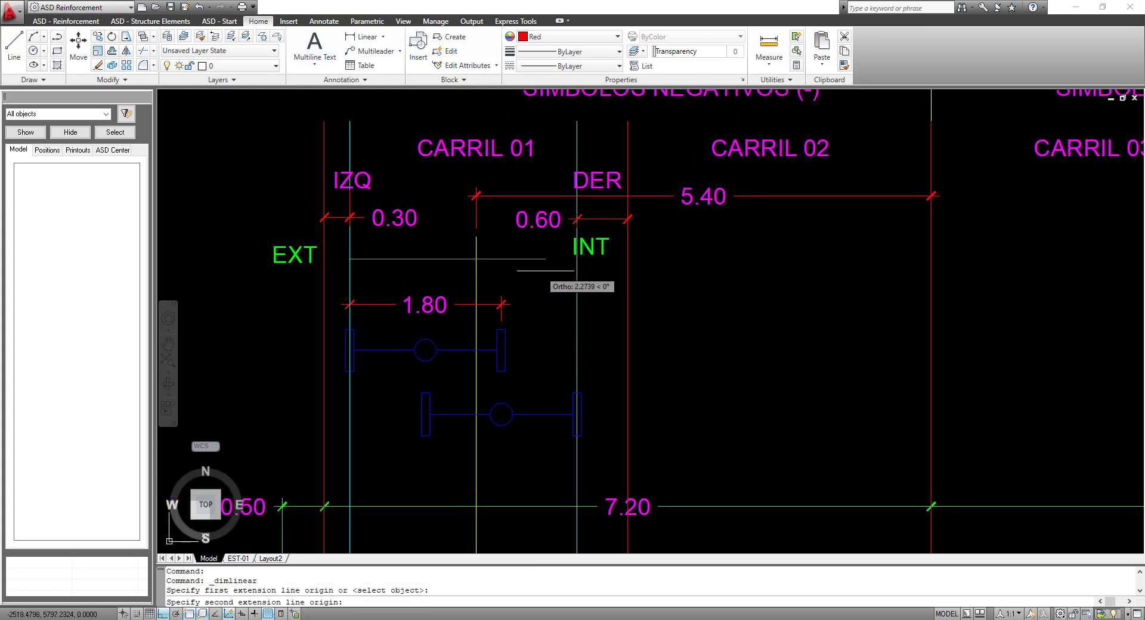
click(576, 261)
click(422, 265)
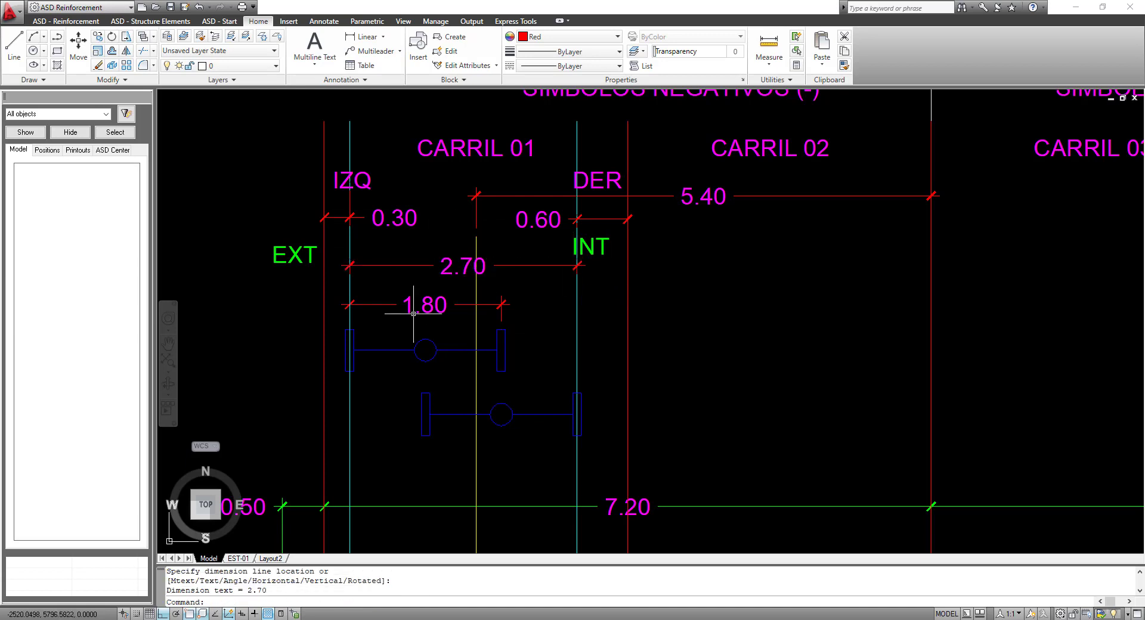
middle_drag(410, 439, 403, 429)
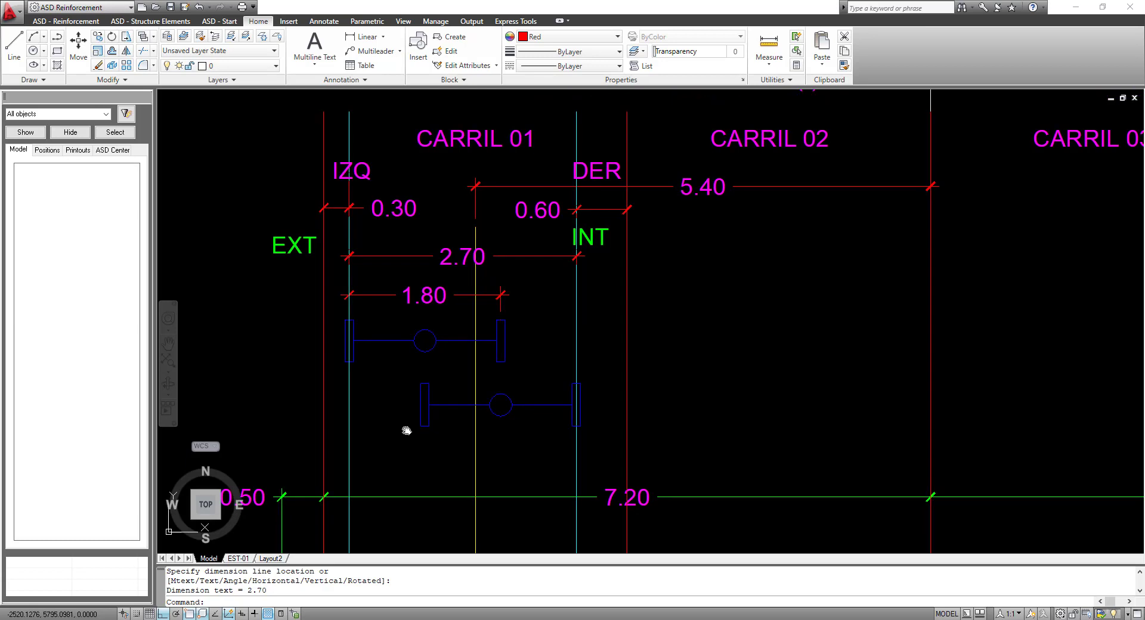
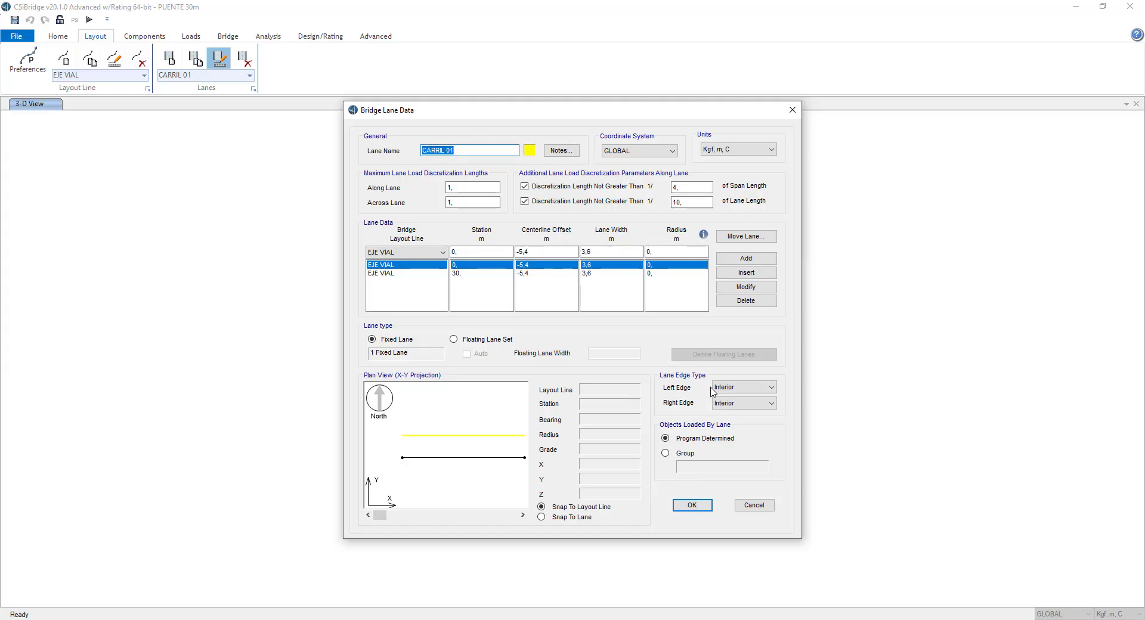
Step: In CSiBridge, set CARRIL 01's left edge type to Exterior, keep its right edge Interior, and accept the lane data
click(740, 387)
click(724, 406)
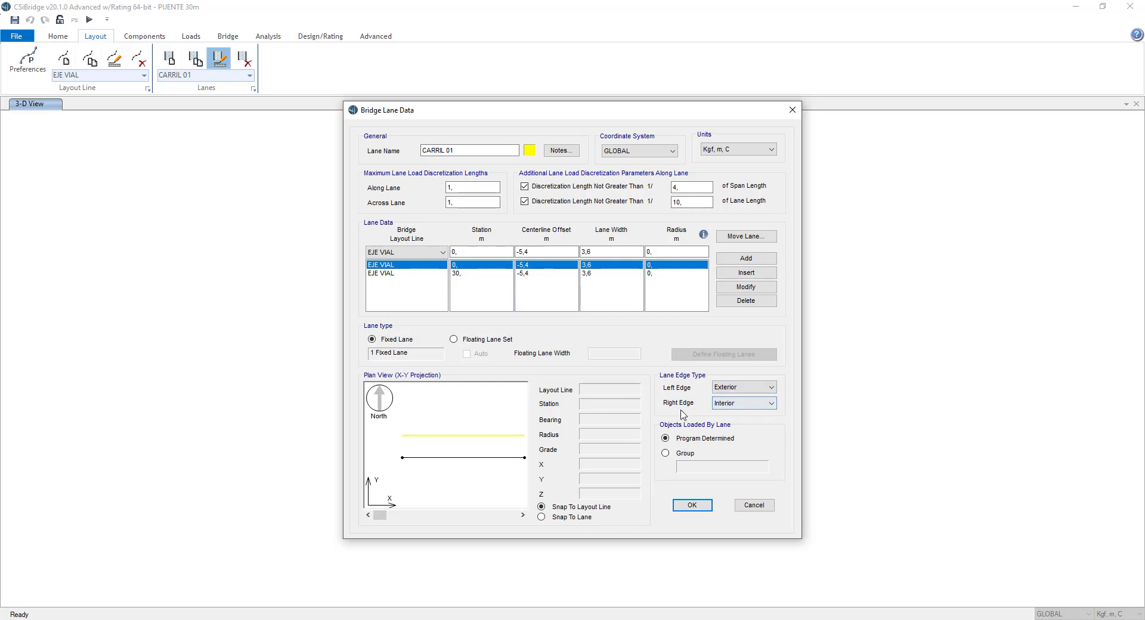
click(727, 406)
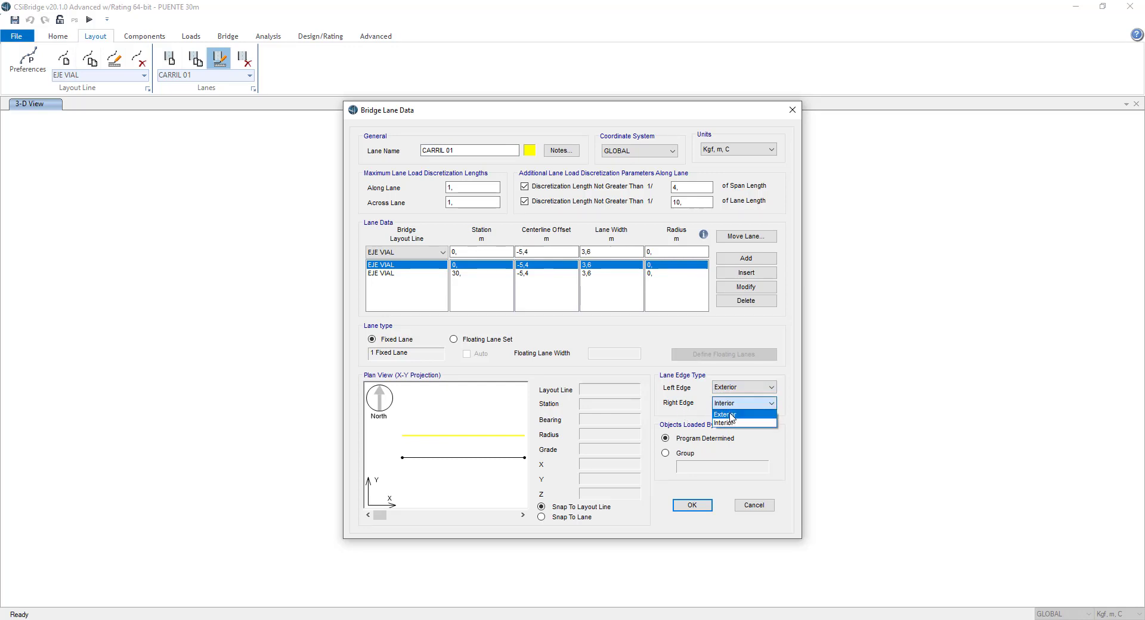
click(732, 424)
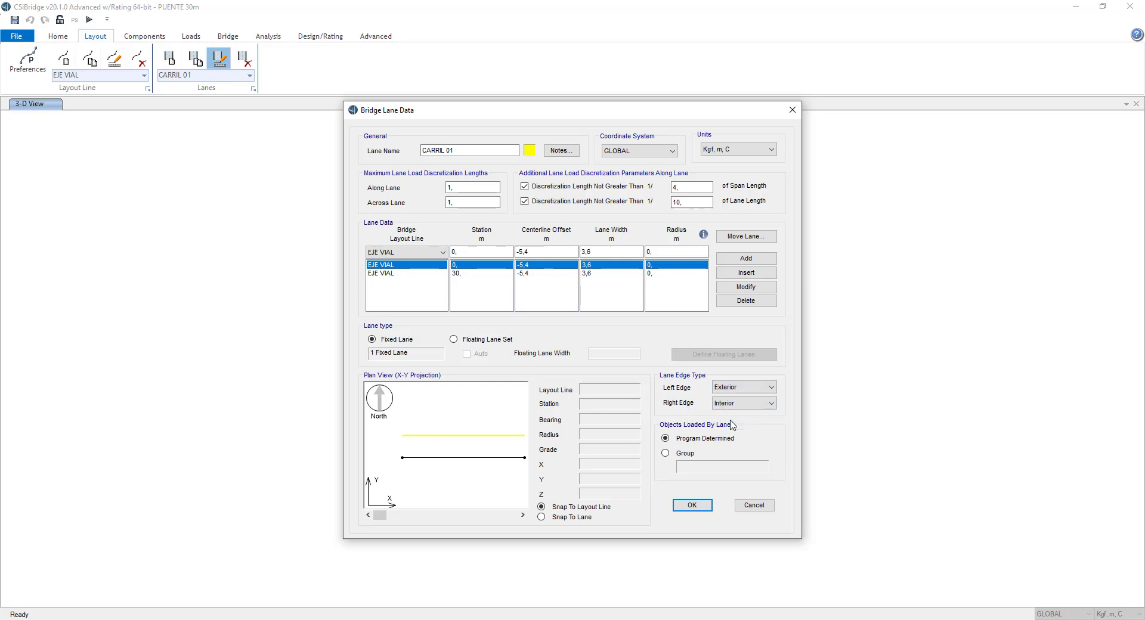
click(693, 505)
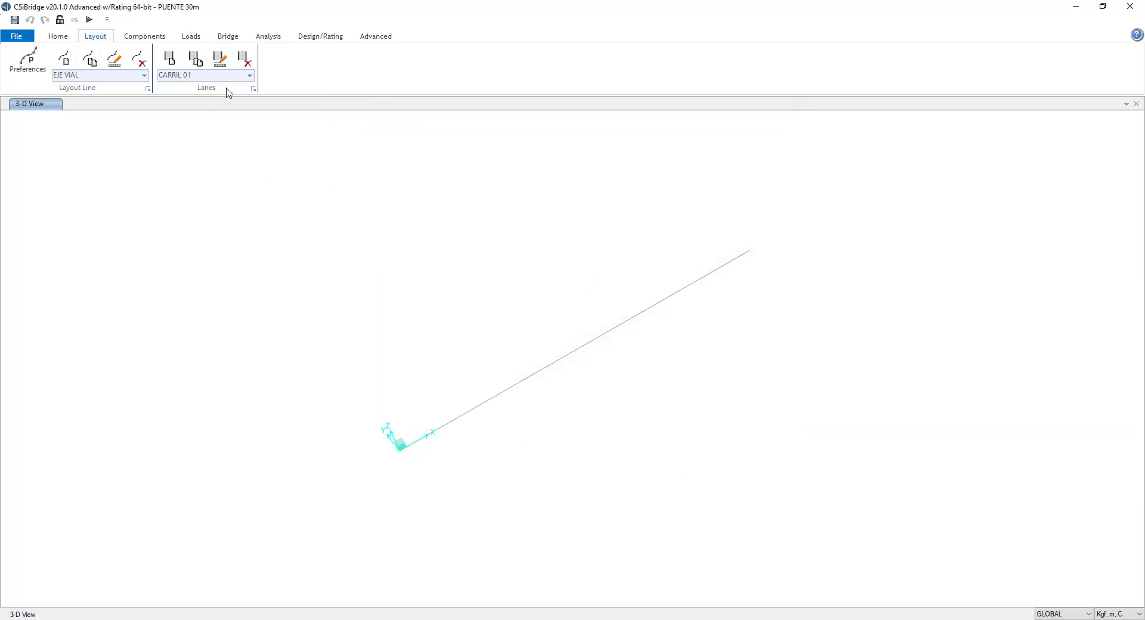
Step: Start a new bridge lane named CARRIL 02 with a maximum discretization length of 1 along the lane
click(173, 63)
double_click(446, 150)
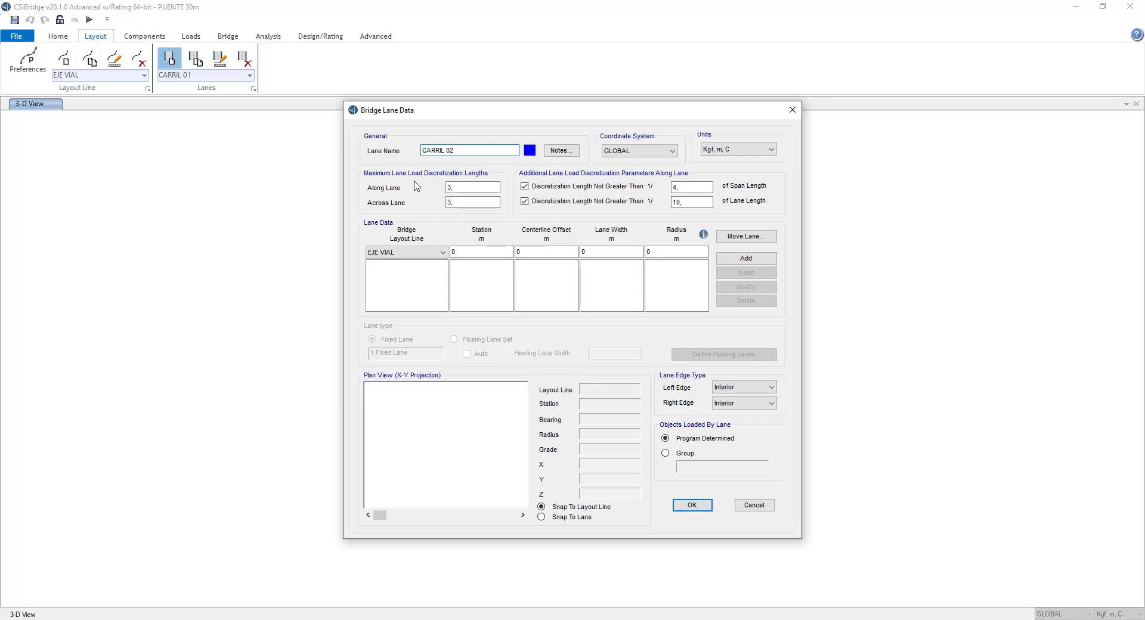
double_click(460, 187)
text(1)
click(472, 252)
click(569, 253)
Step: Switch to AutoCAD and copy the red line on the road centreline horizontally 1.80 to the left, into CARRIL 02
key(alt+Tab)
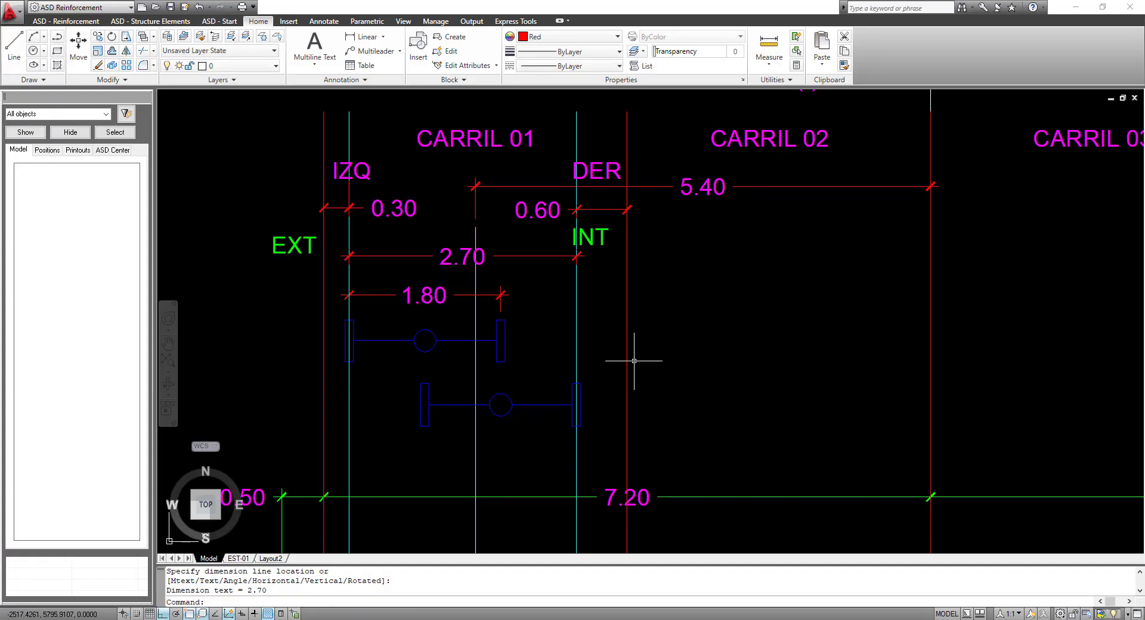
scroll(455, 317, down, 3)
click(364, 362)
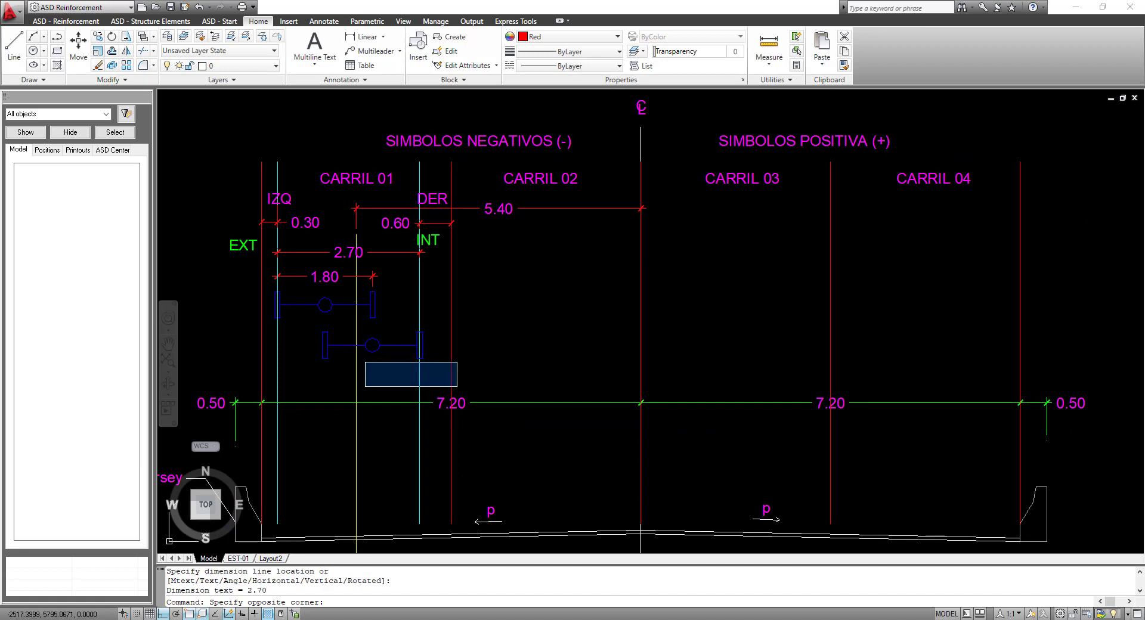
click(458, 388)
click(642, 336)
right_click(705, 310)
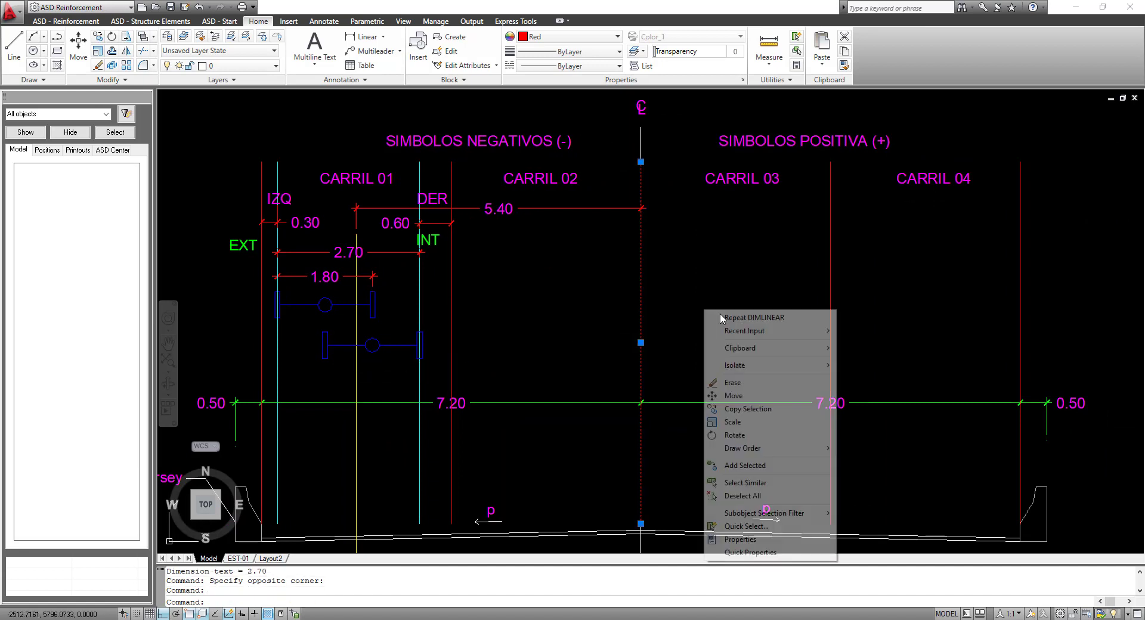
click(742, 409)
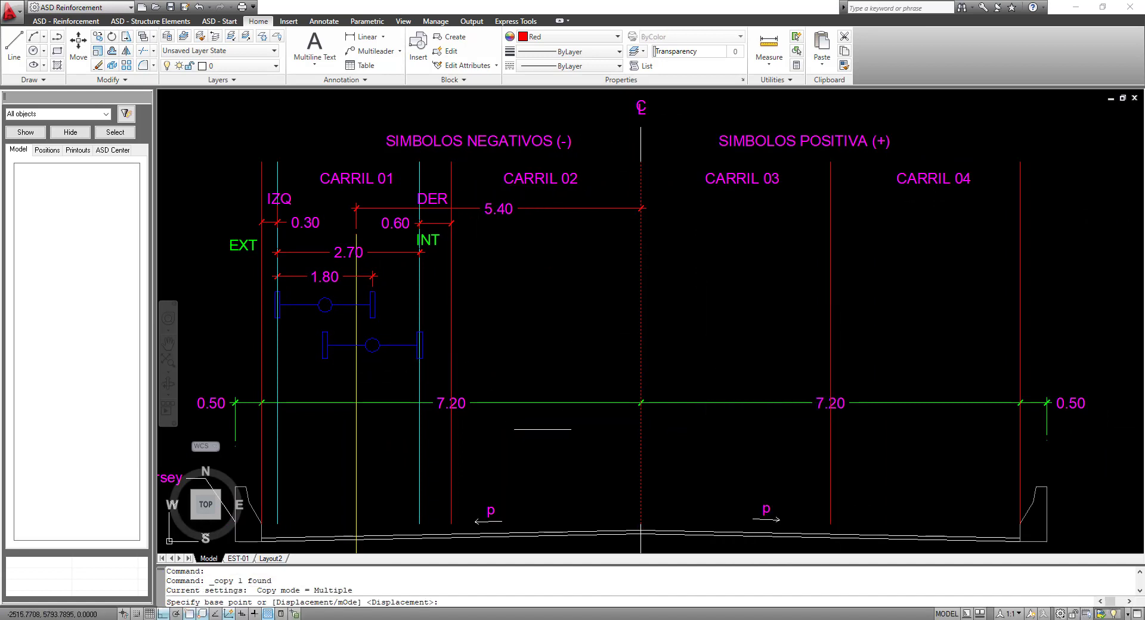
scroll(532, 403, down, 2)
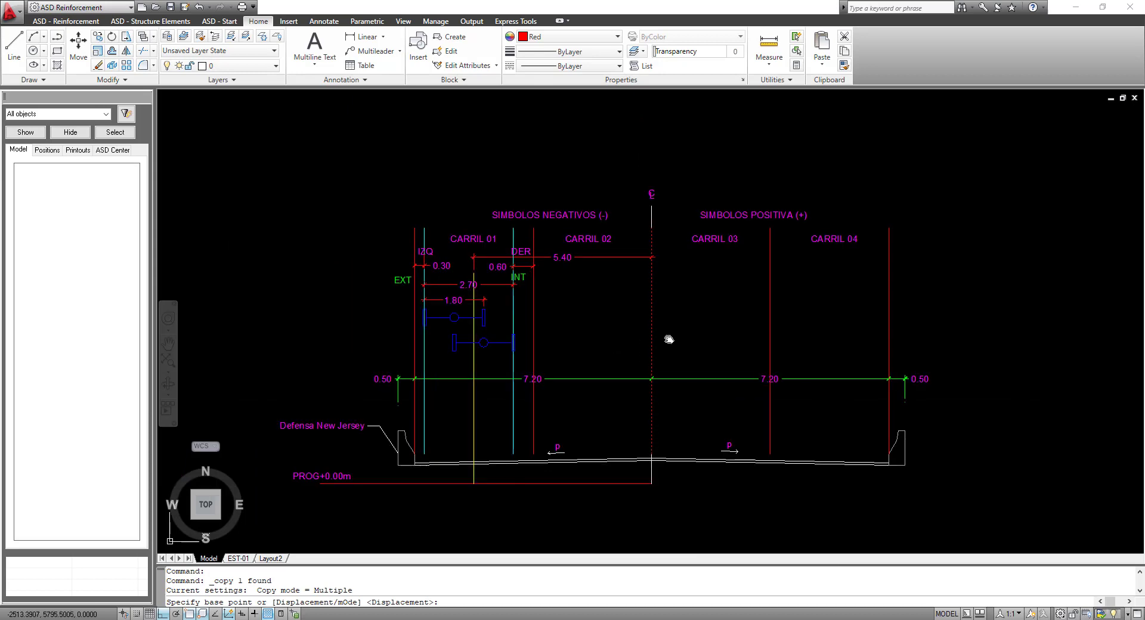
scroll(614, 326, up, 2)
click(621, 324)
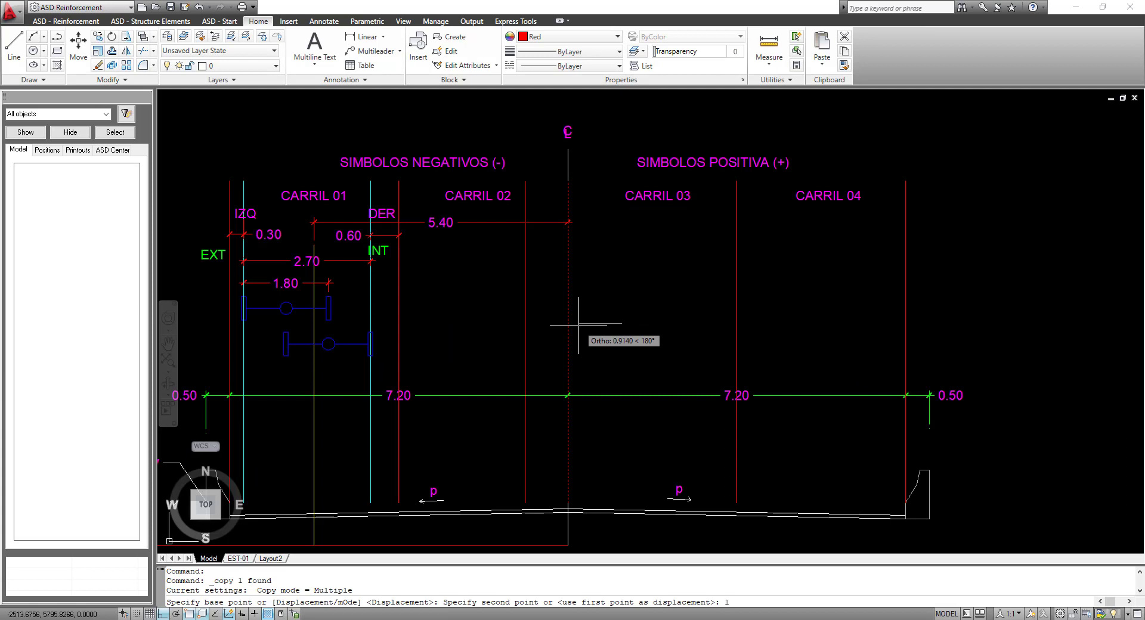
text(1.80)
key(Return)
key(Escape)
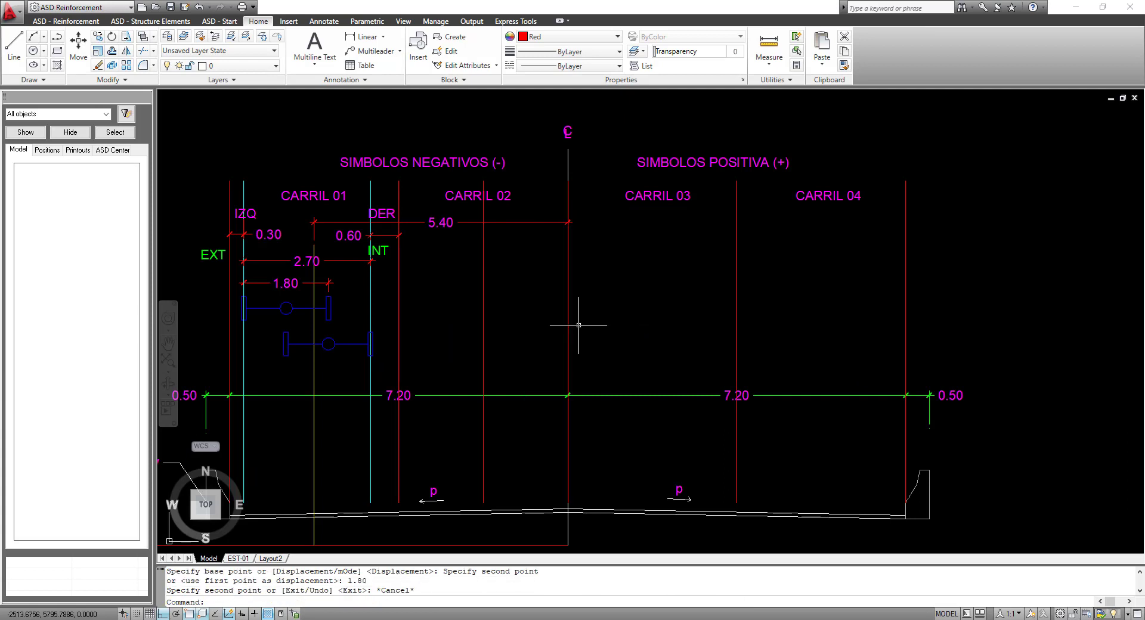
Step: Match the properties of CARRIL 01's yellow centre line onto the new line in CARRIL 02 using MATCHPROP
key(Return)
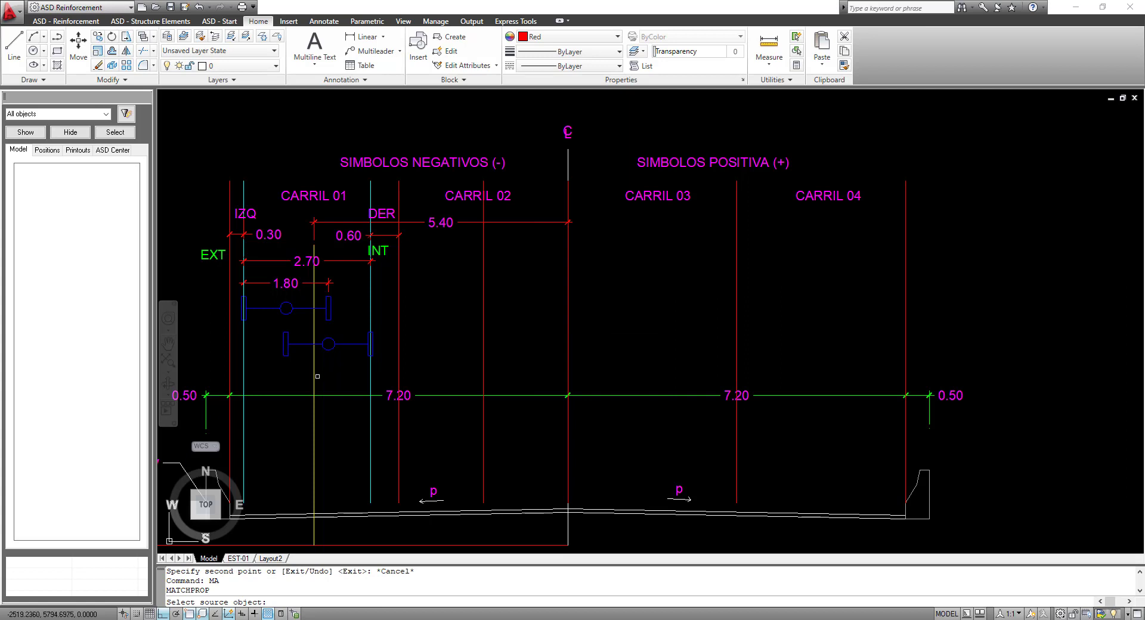
click(315, 374)
click(501, 357)
click(470, 346)
key(Escape)
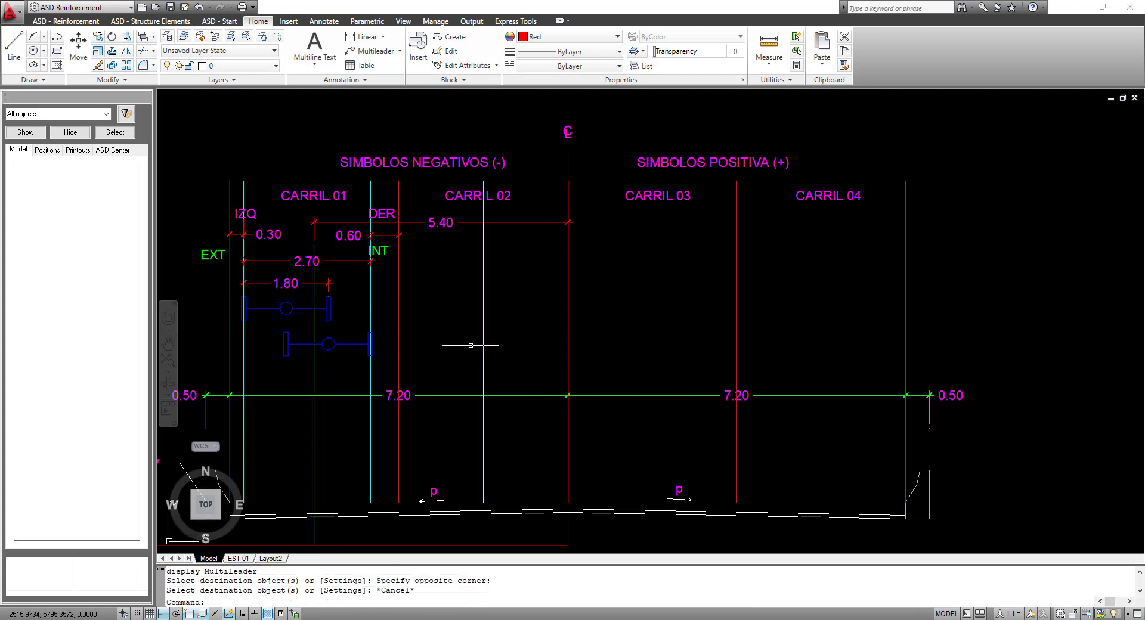
Step: Move the yellow centre line of CARRIL 02 straight down by about 0.82
click(485, 209)
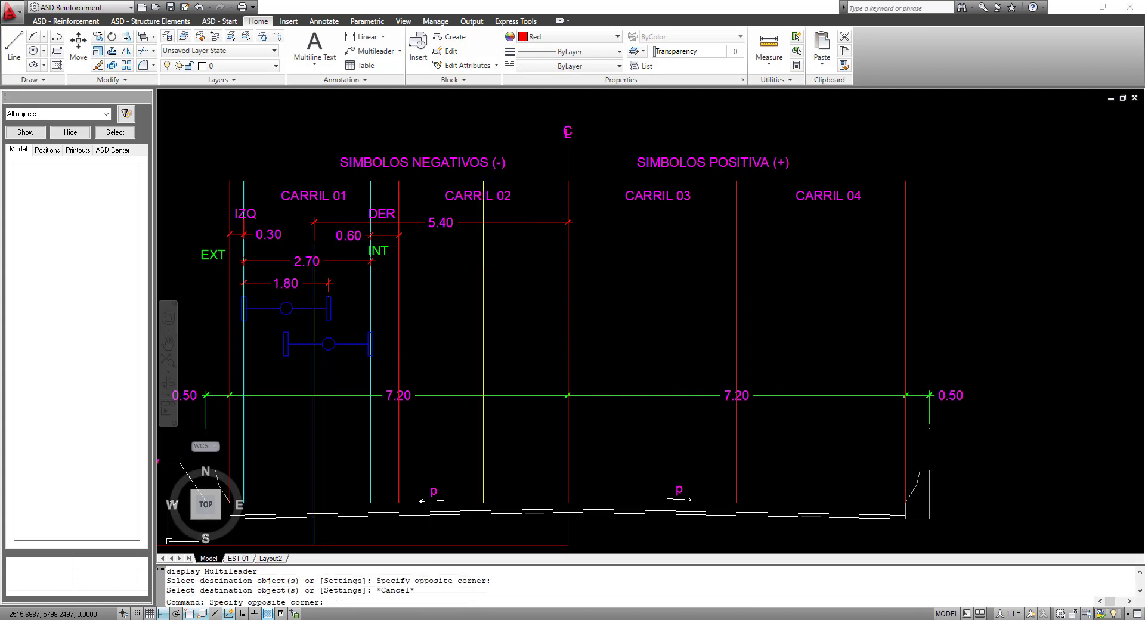
click(477, 249)
right_click(620, 249)
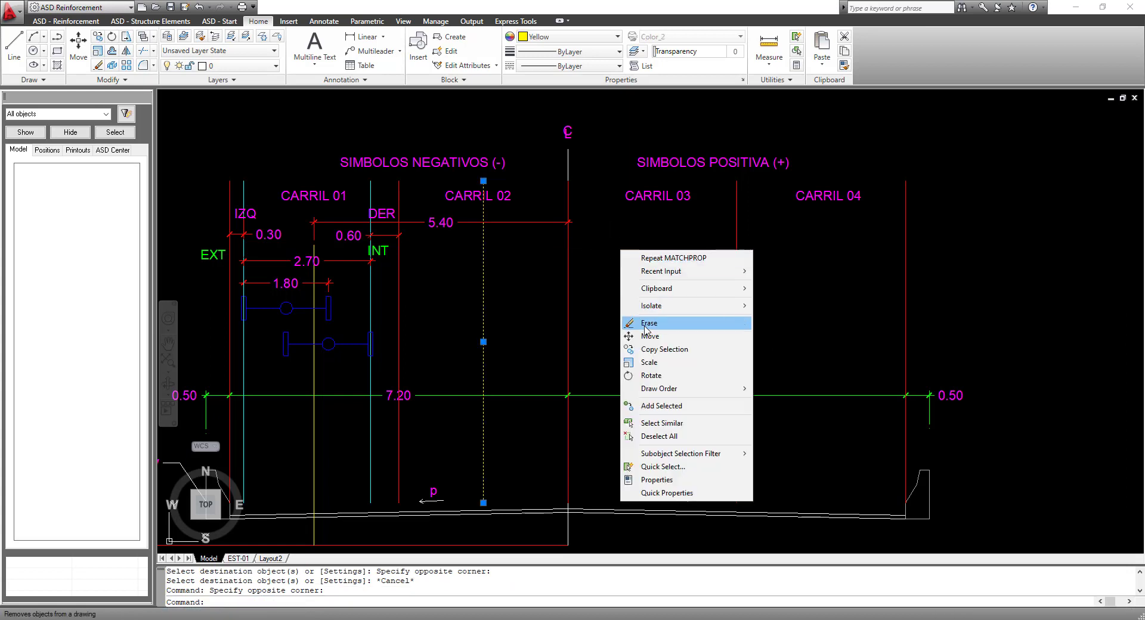
click(651, 338)
click(664, 294)
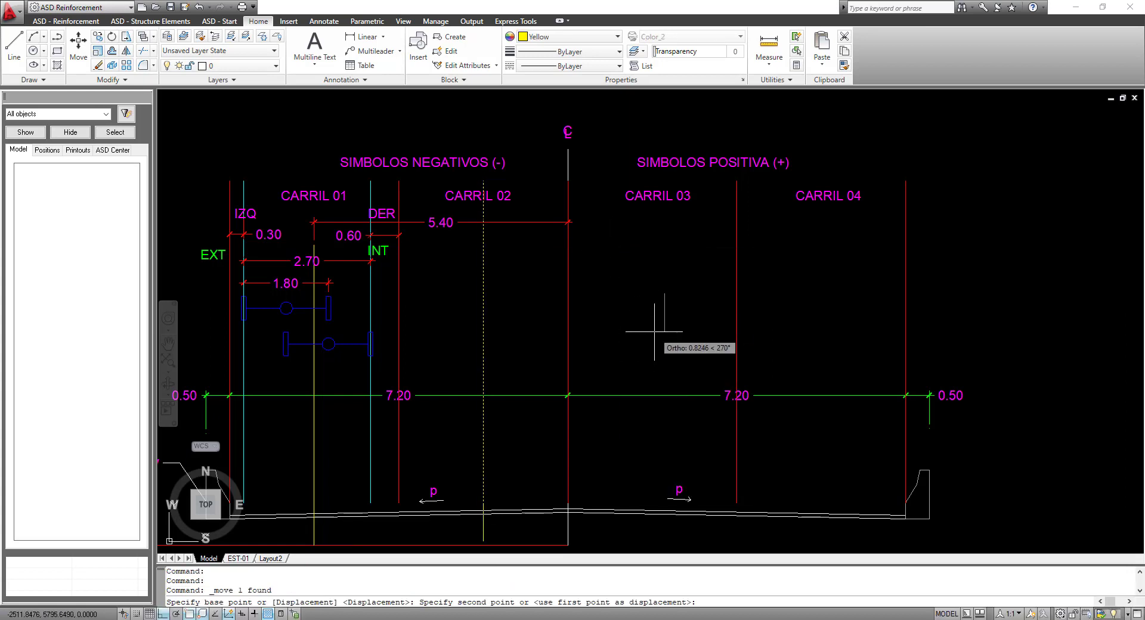
click(654, 332)
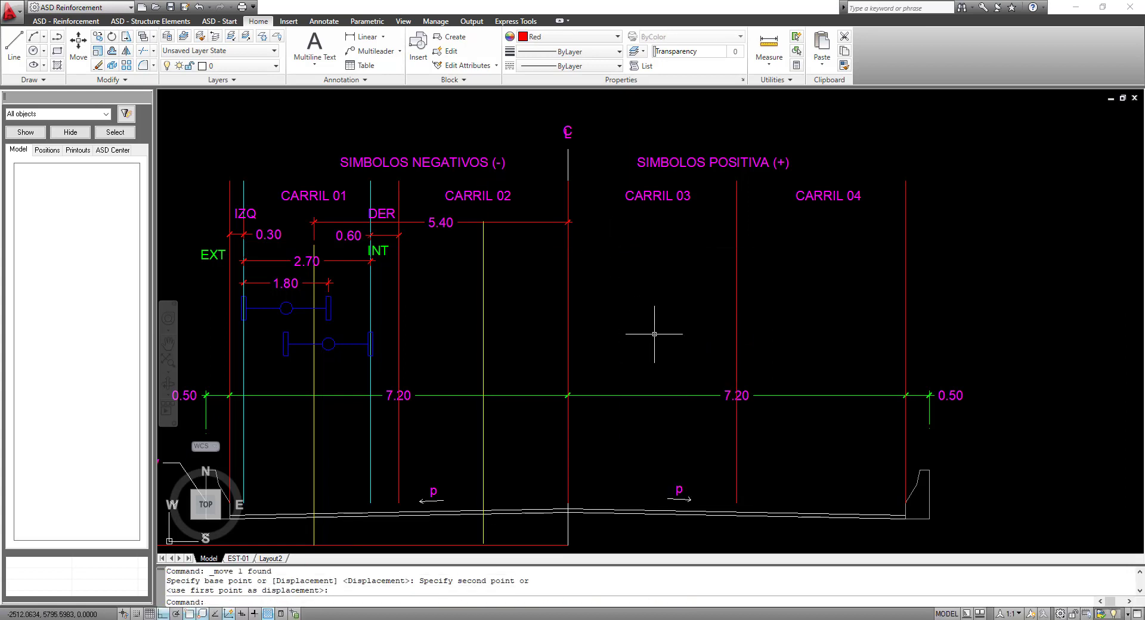
Step: Add a horizontal linear dimension from CARRIL 02's yellow centre line to the road centreline
click(362, 37)
click(484, 259)
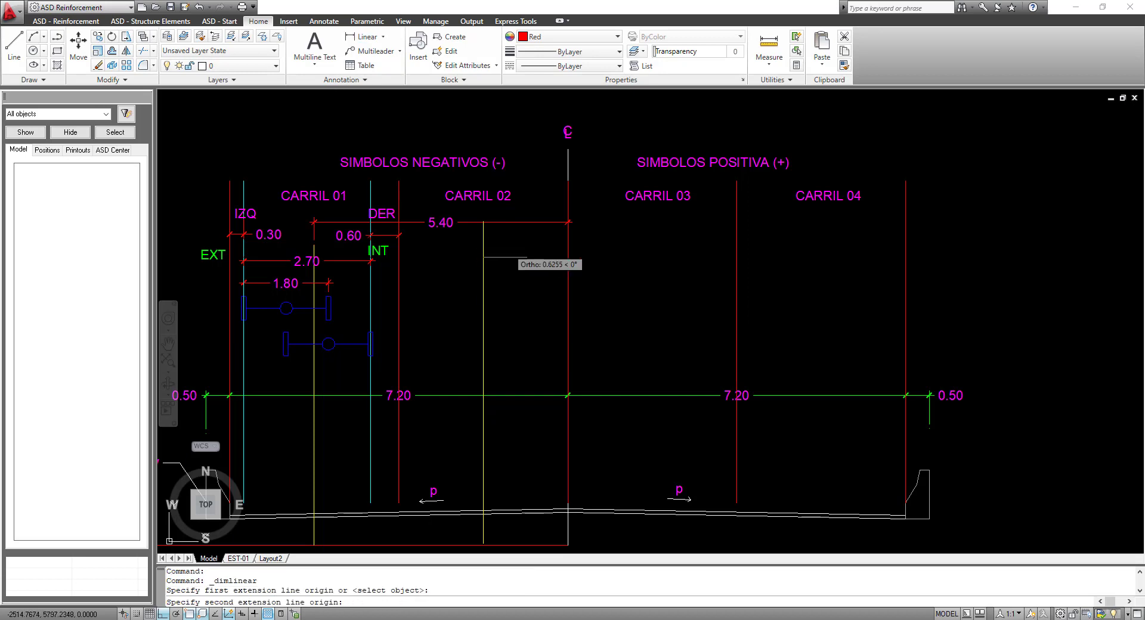
click(567, 257)
click(563, 264)
scroll(486, 256, up, 3)
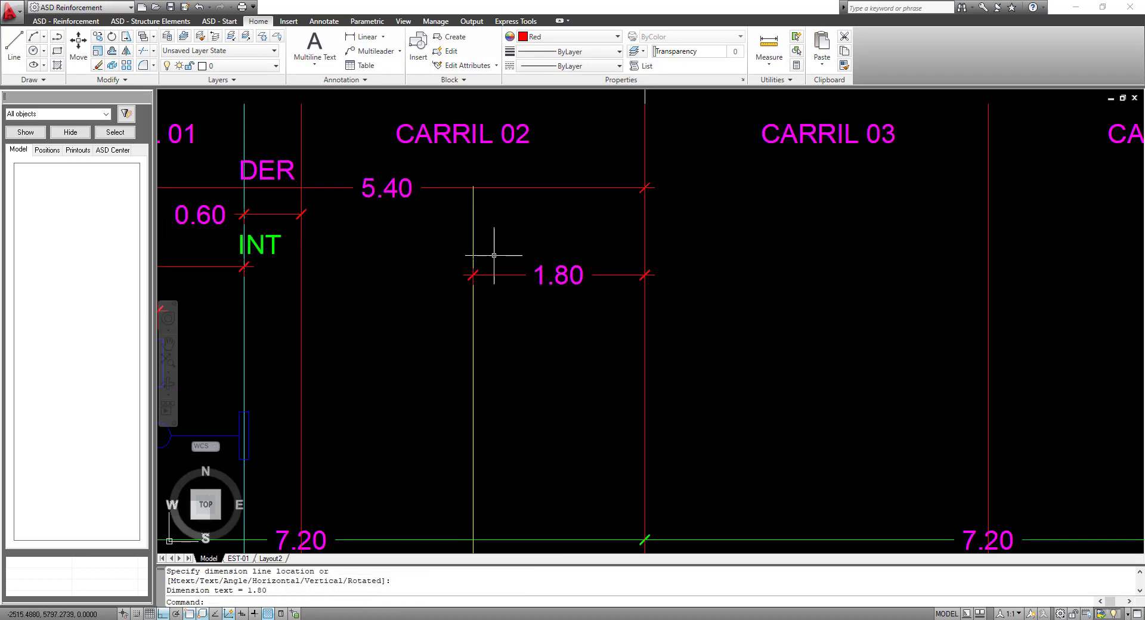
scroll(496, 258, down, 4)
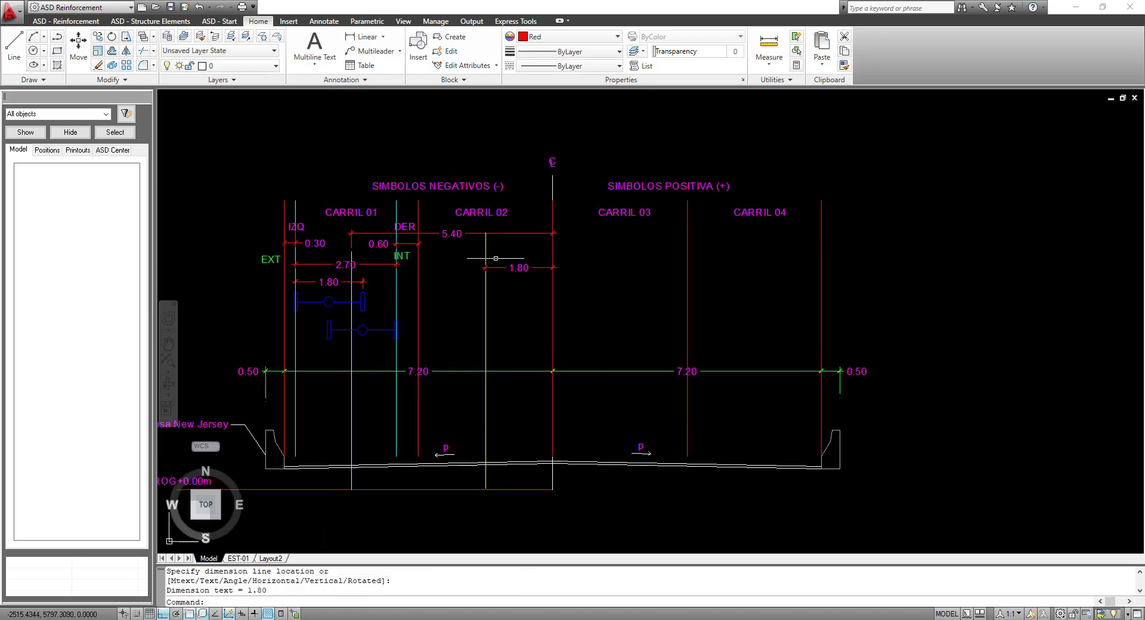
Step: Change the colour of the SIMBOLOS NEGATIVOS (-) and SIMBOLOS POSITIVA (+) texts to Blue
click(495, 187)
click(605, 186)
click(569, 37)
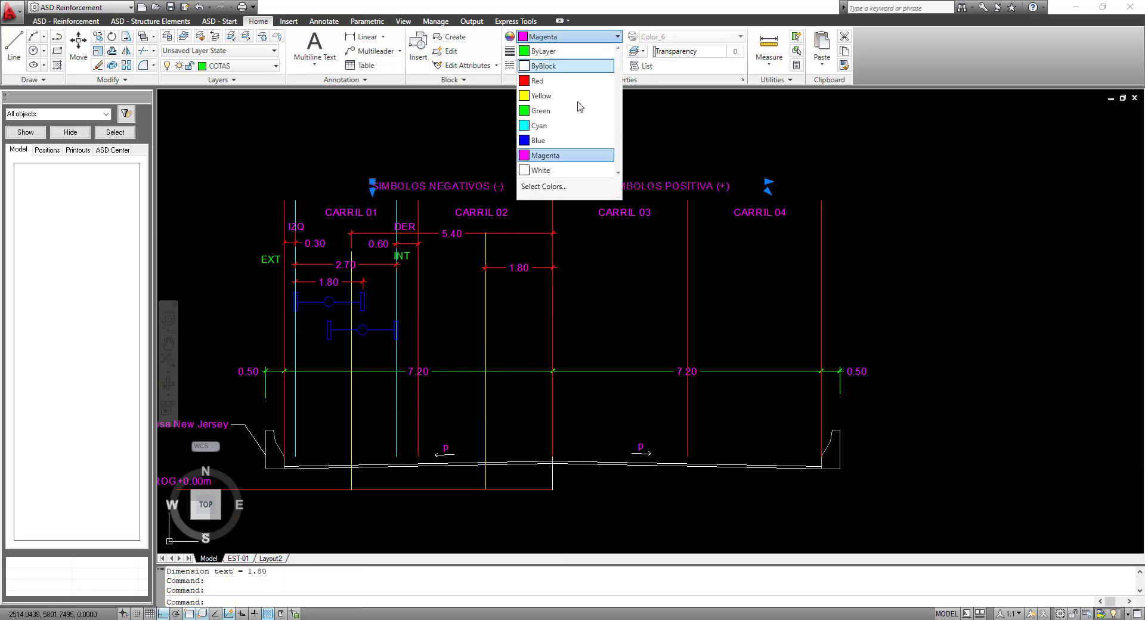
click(539, 140)
key(Escape)
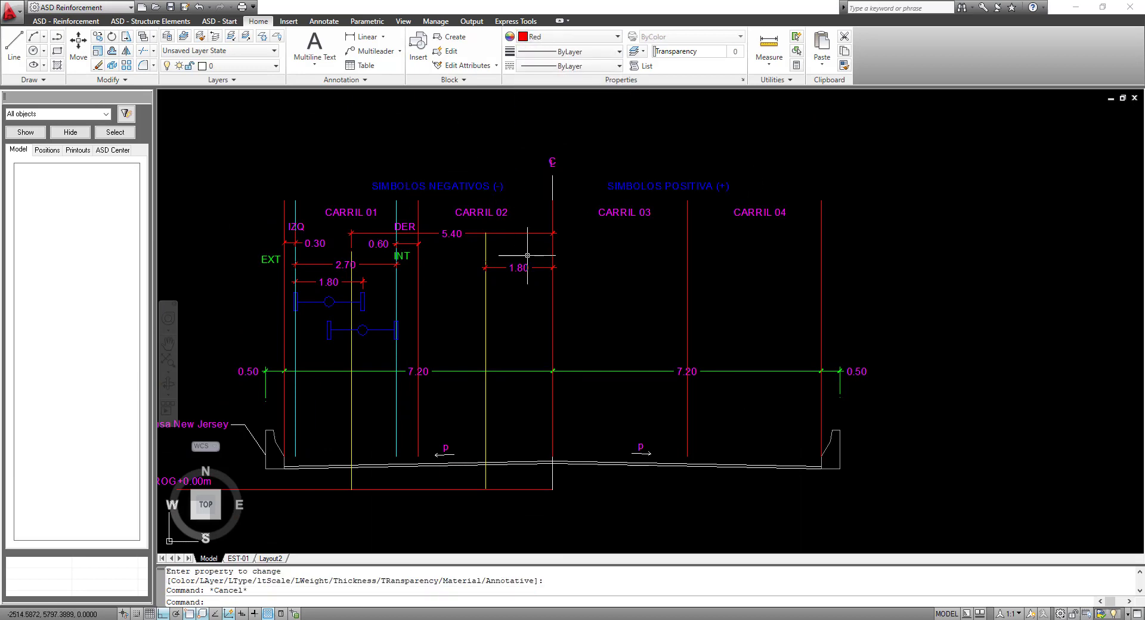
scroll(519, 292, up, 3)
scroll(504, 289, down, 4)
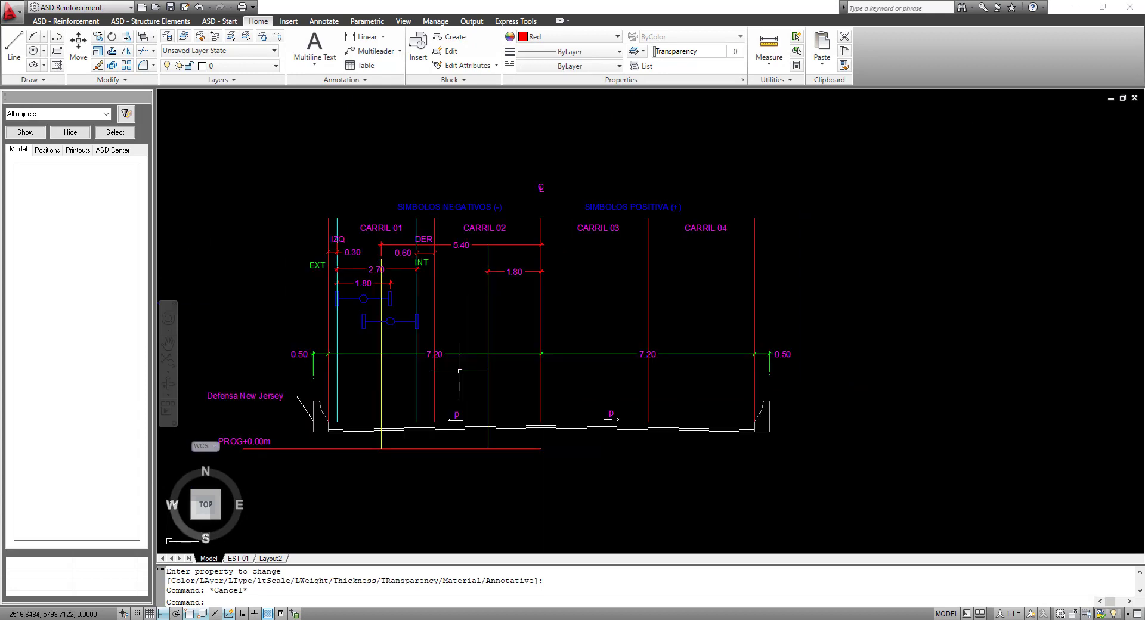
Step: Add a linear dimension across the full width of CARRIL 01, below the 7.20 dimension line
scroll(460, 370, up, 4)
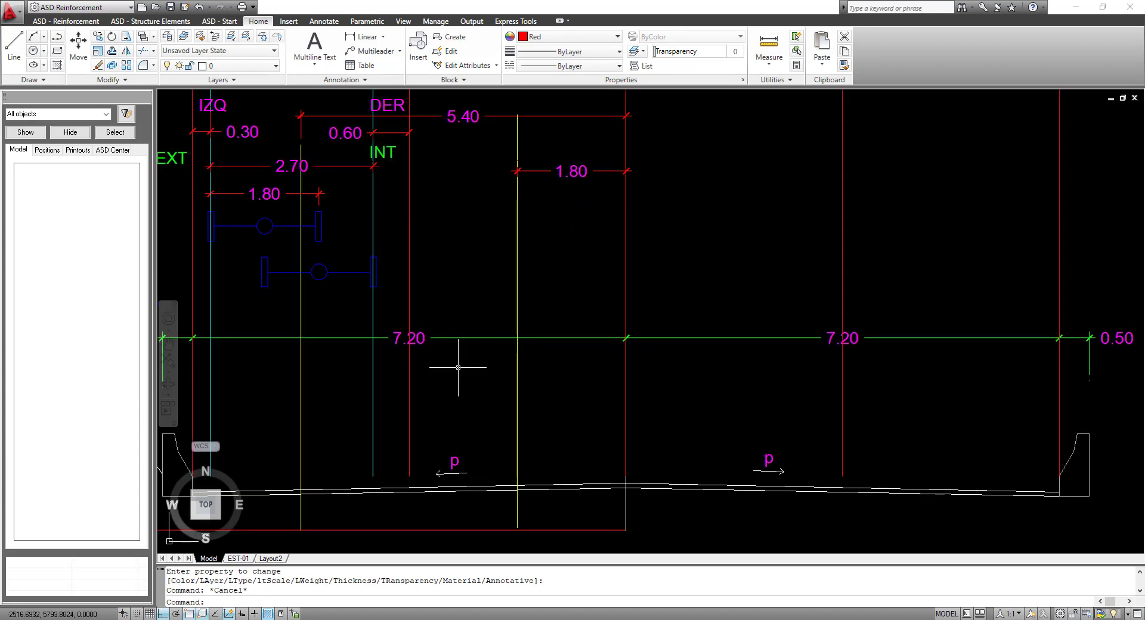
click(352, 37)
click(238, 374)
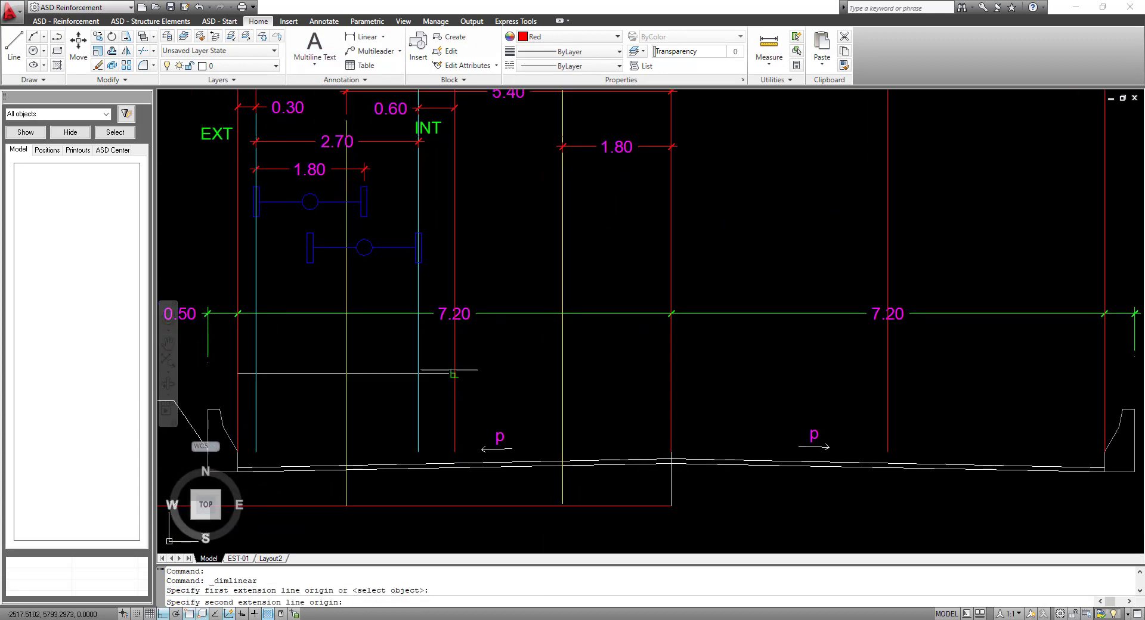
click(455, 373)
click(411, 390)
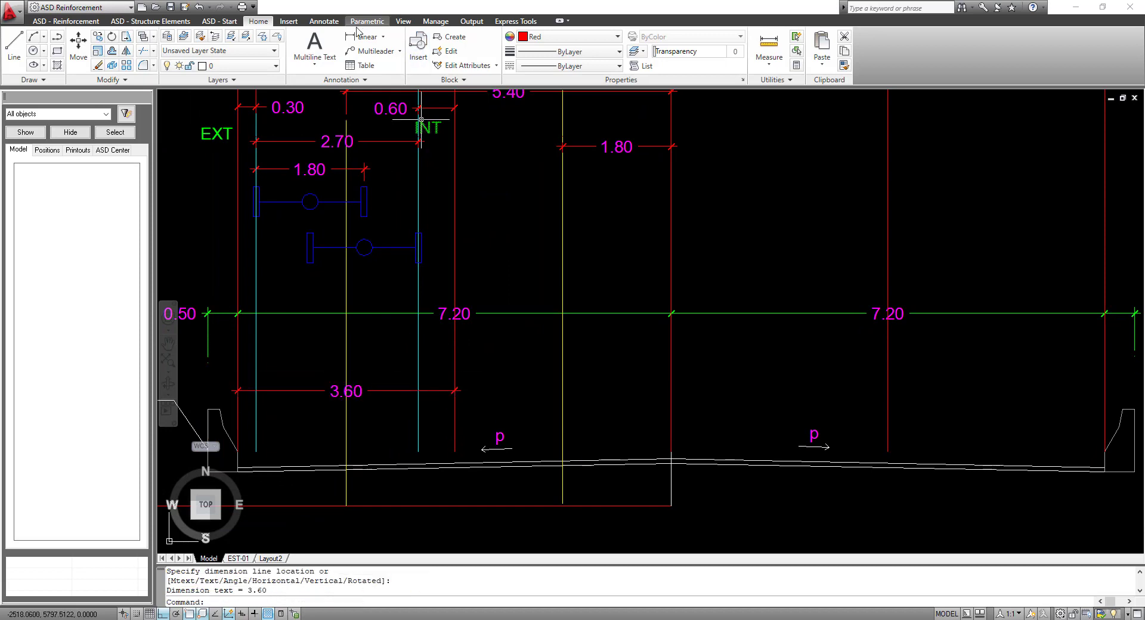
Step: Continue the CARRIL 01 width dimension across CARRIL 02, CARRIL 03 and CARRIL 04
click(324, 21)
click(311, 50)
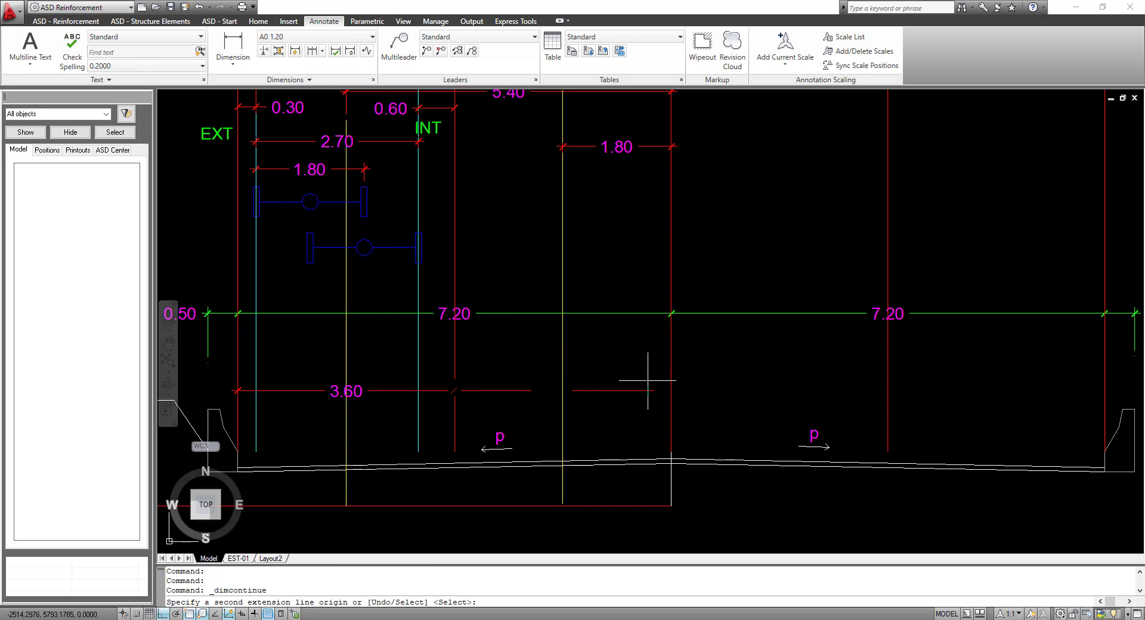
click(672, 391)
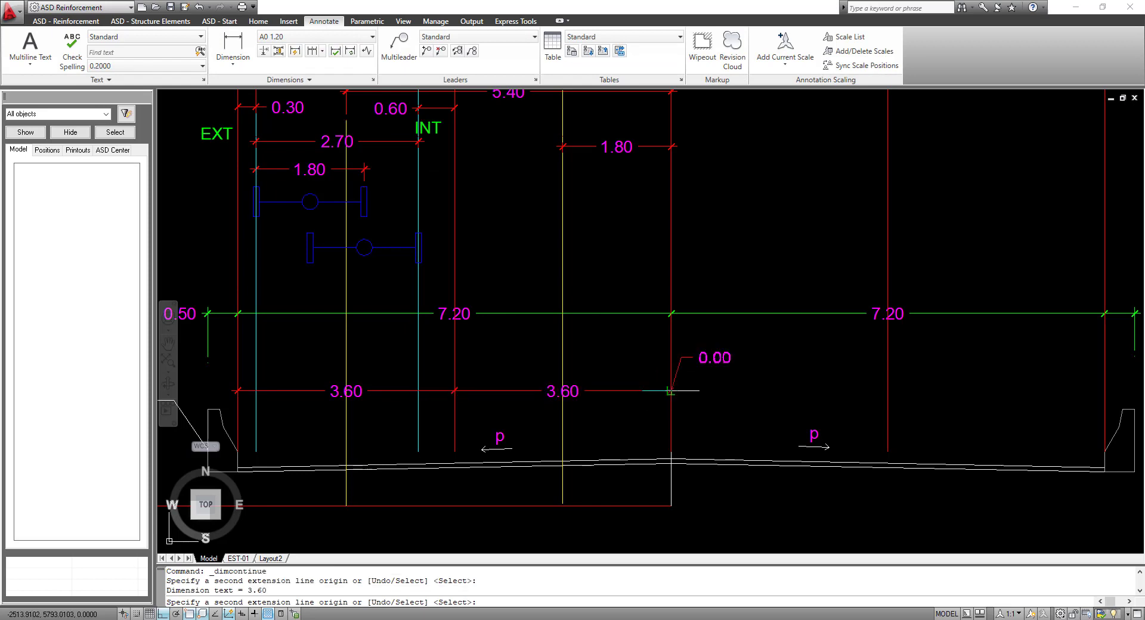
click(888, 391)
key(Escape)
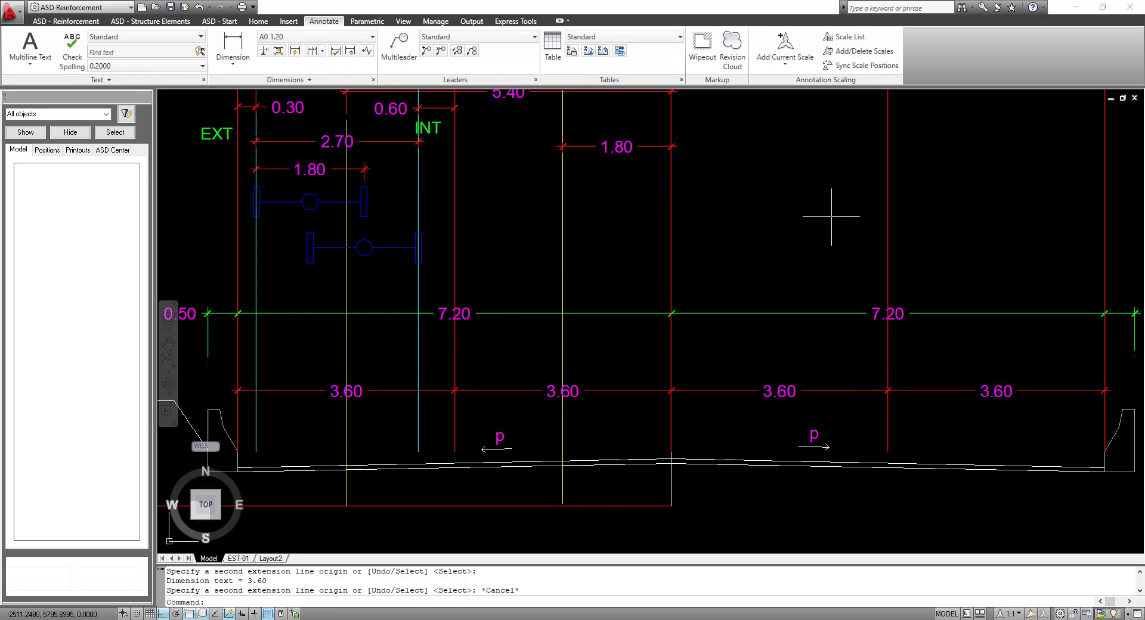
scroll(831, 217, down, 2)
scroll(559, 224, up, 1)
middle_drag(465, 251, 485, 251)
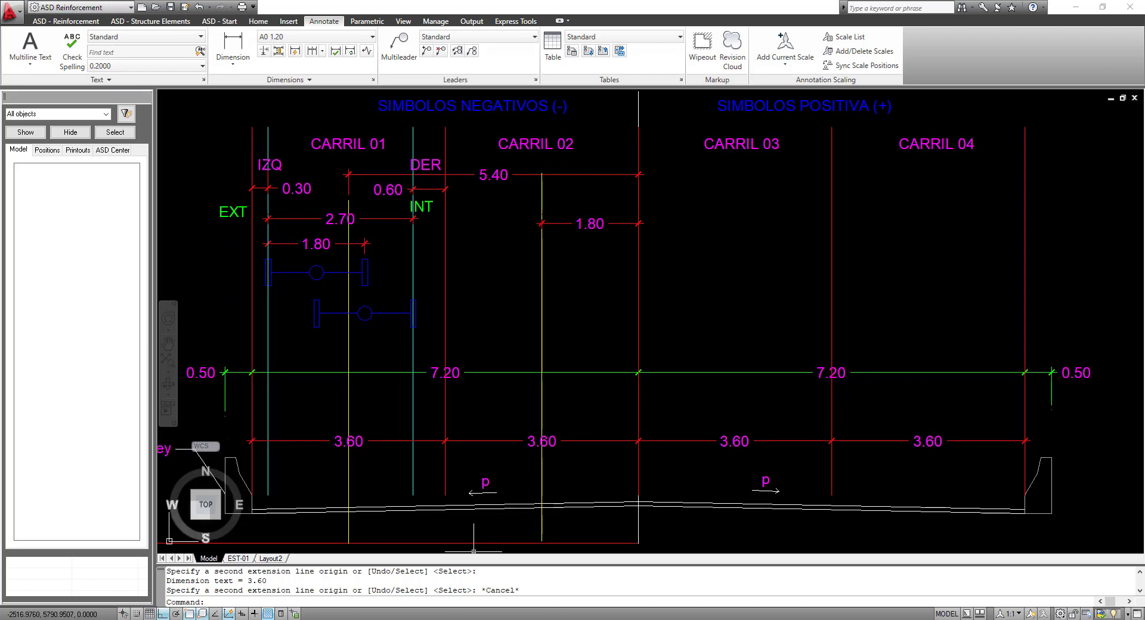
Step: Switch to CSiBridge and add CARRIL 02 lane rows at stations 0 and 30 with centerline offset -1.8 and lane width 3.6
click(369, 618)
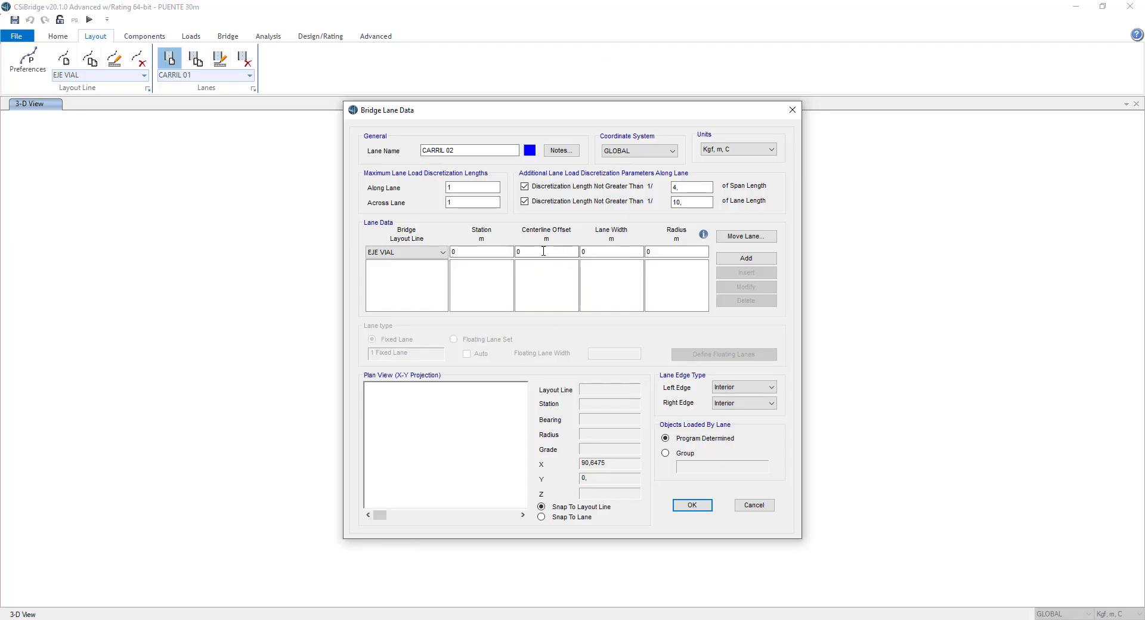
drag(561, 252, 502, 251)
key(Tab)
click(746, 259)
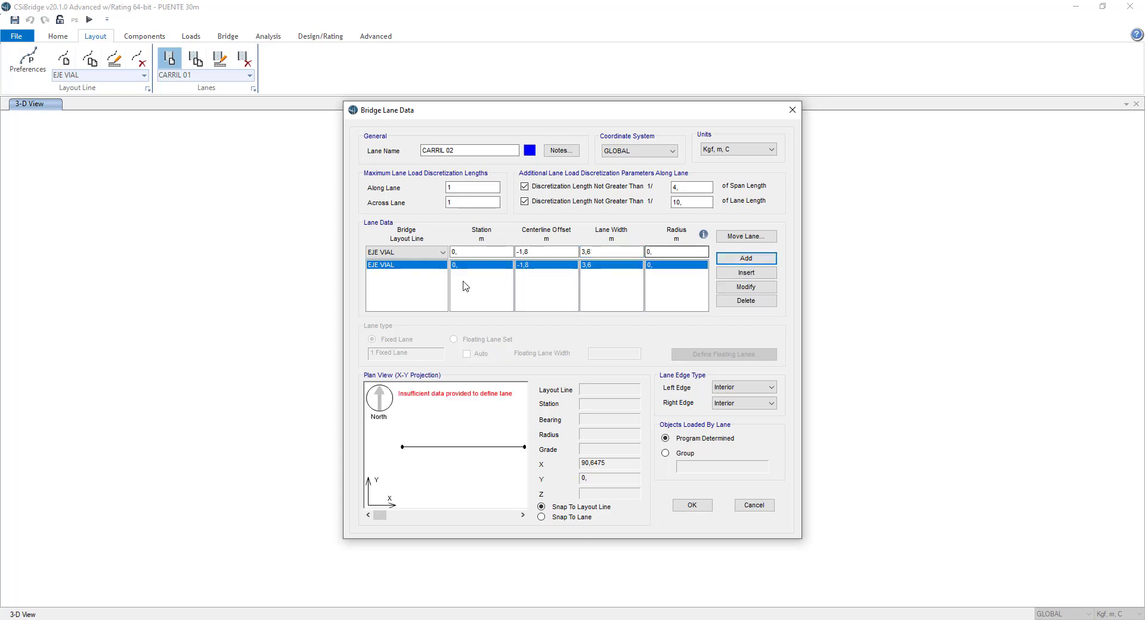
click(483, 251)
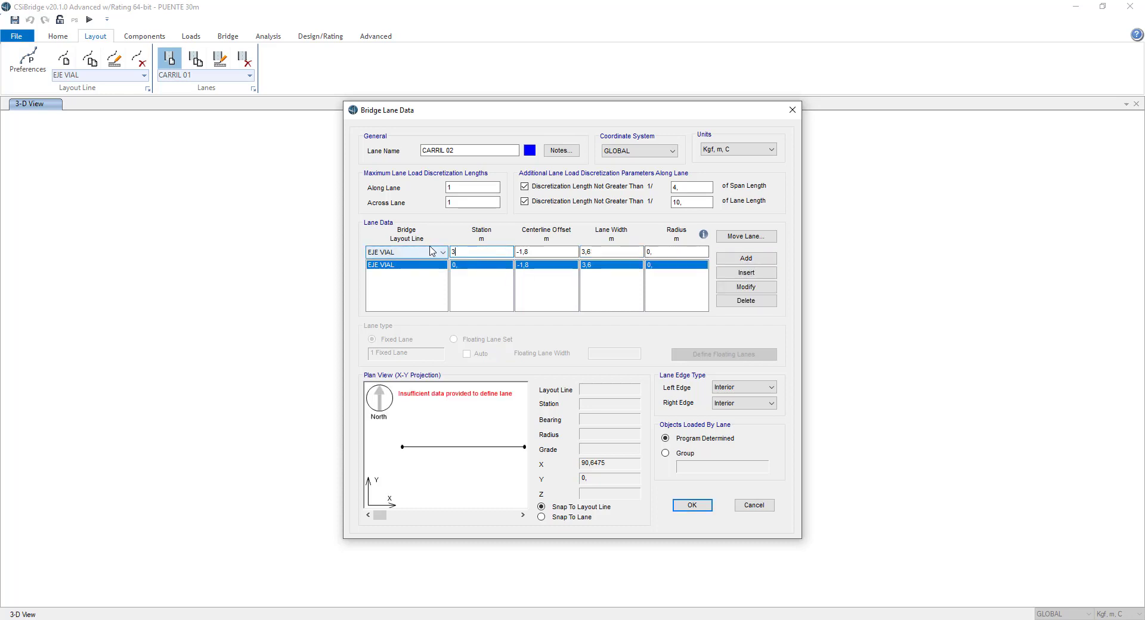
click(750, 258)
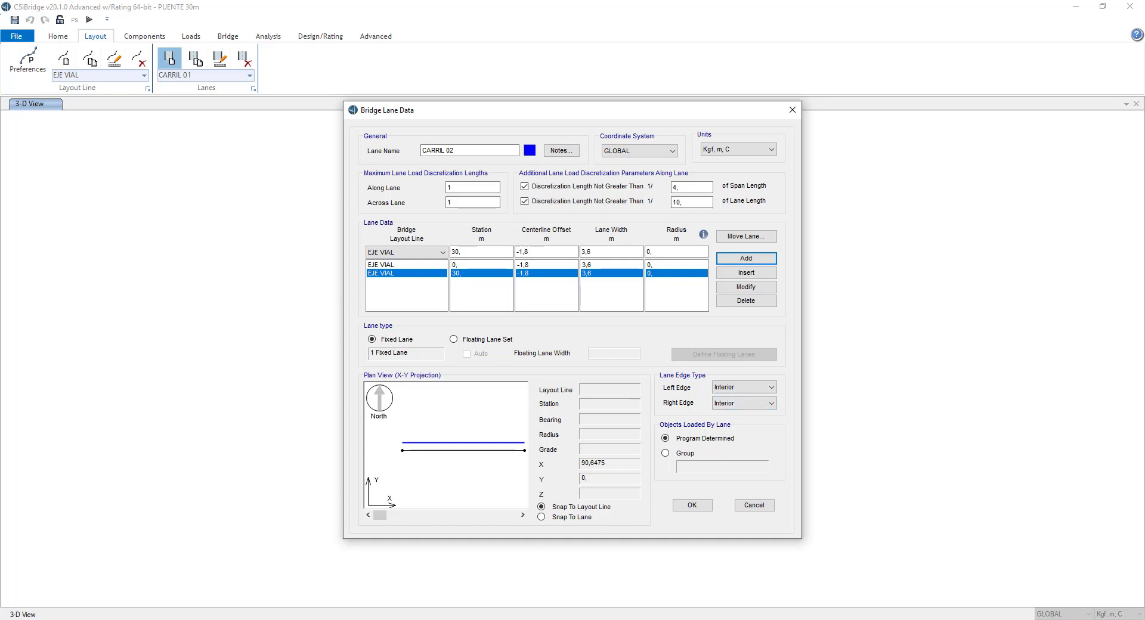
Step: Switch to AutoCAD and copy the IZQ and DER labels of CARRIL 01 horizontally into CARRIL 02
key(alt+Tab)
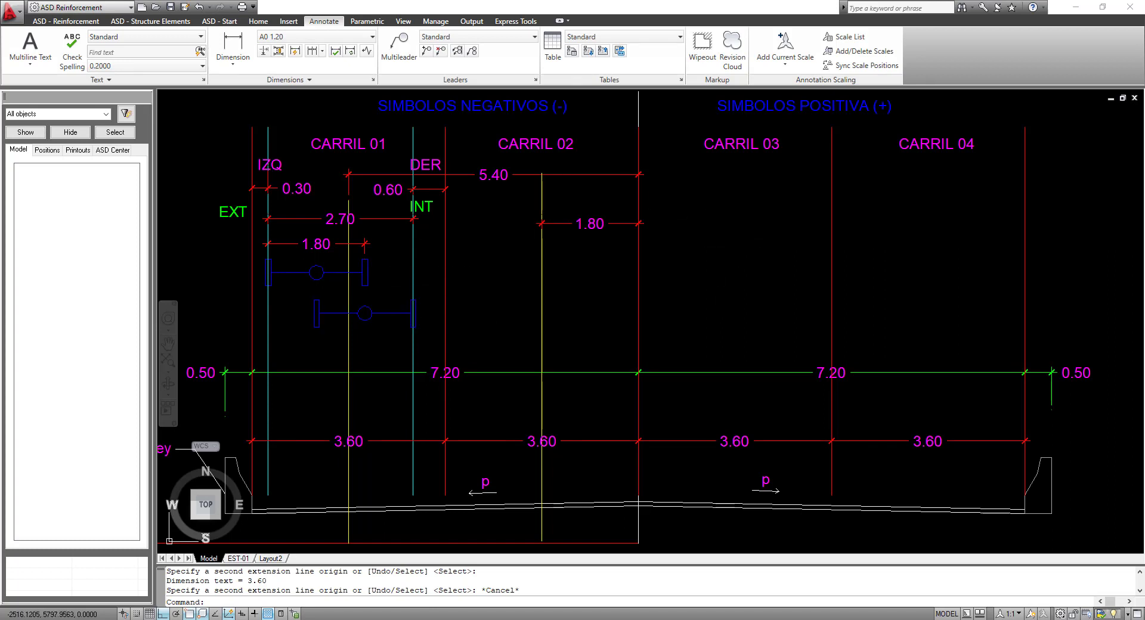
click(440, 164)
click(268, 163)
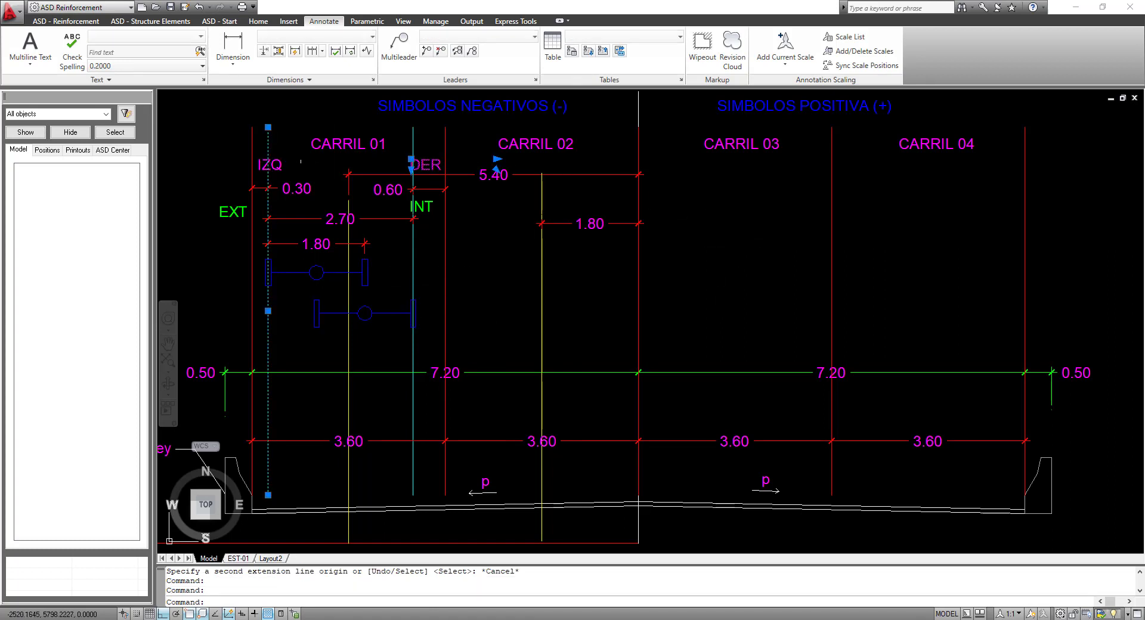
key(Escape)
click(256, 156)
click(287, 174)
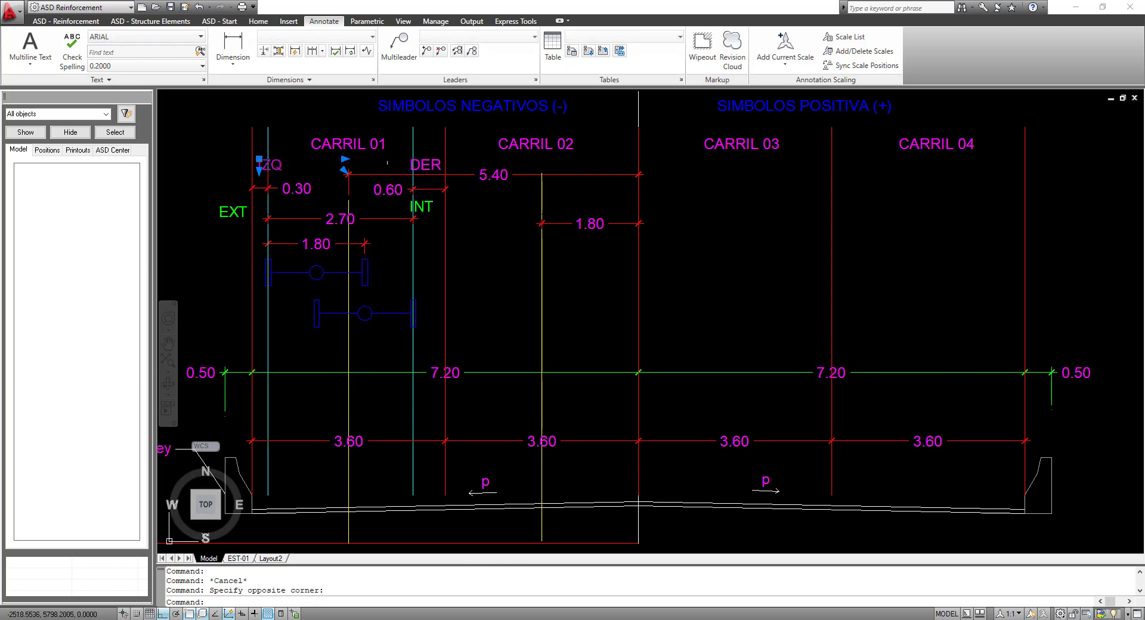
click(432, 164)
right_click(428, 150)
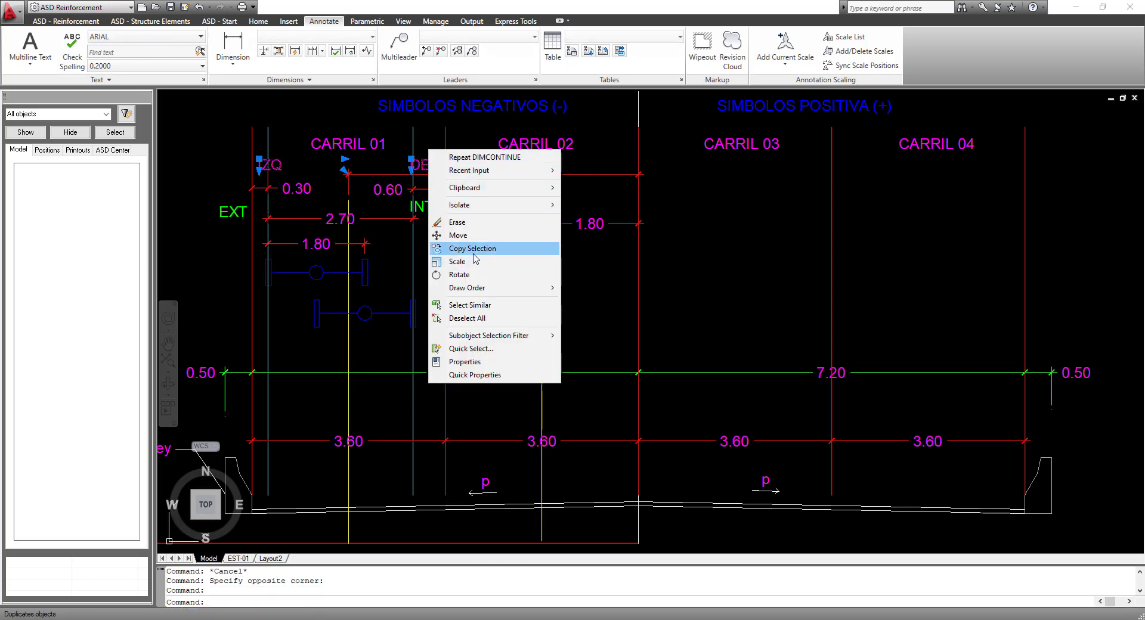
click(477, 248)
click(465, 338)
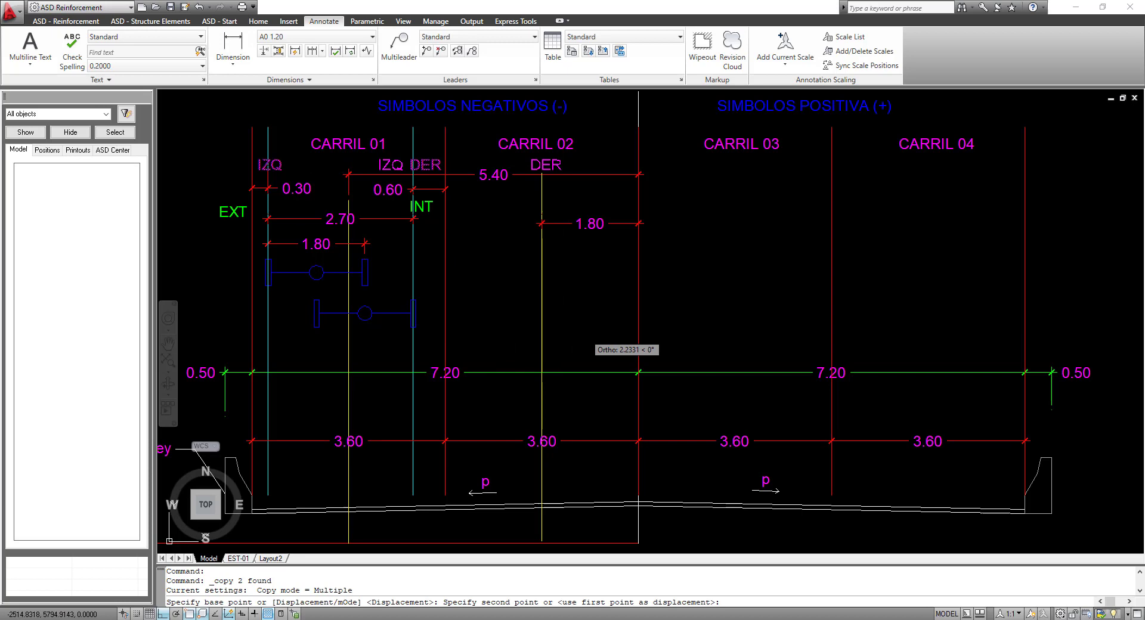
click(659, 311)
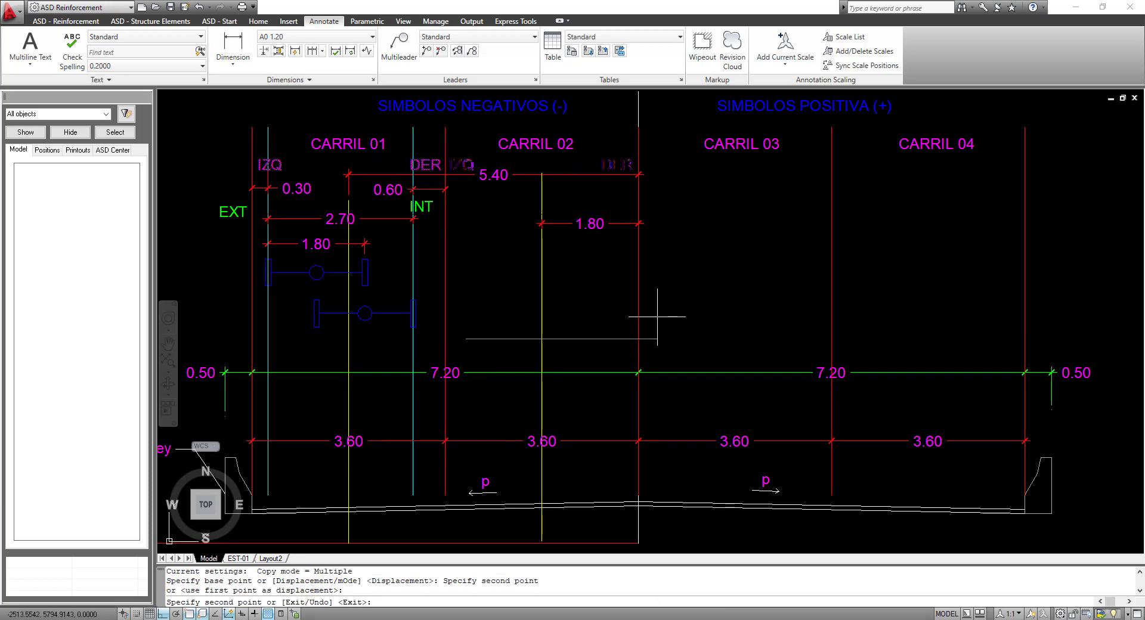
key(Escape)
Step: Copy the red boundary line between CARRIL 01 and CARRIL 02 horizontally 0.6 to the right, into CARRIL 02
click(460, 265)
click(431, 298)
scroll(498, 243, up, 3)
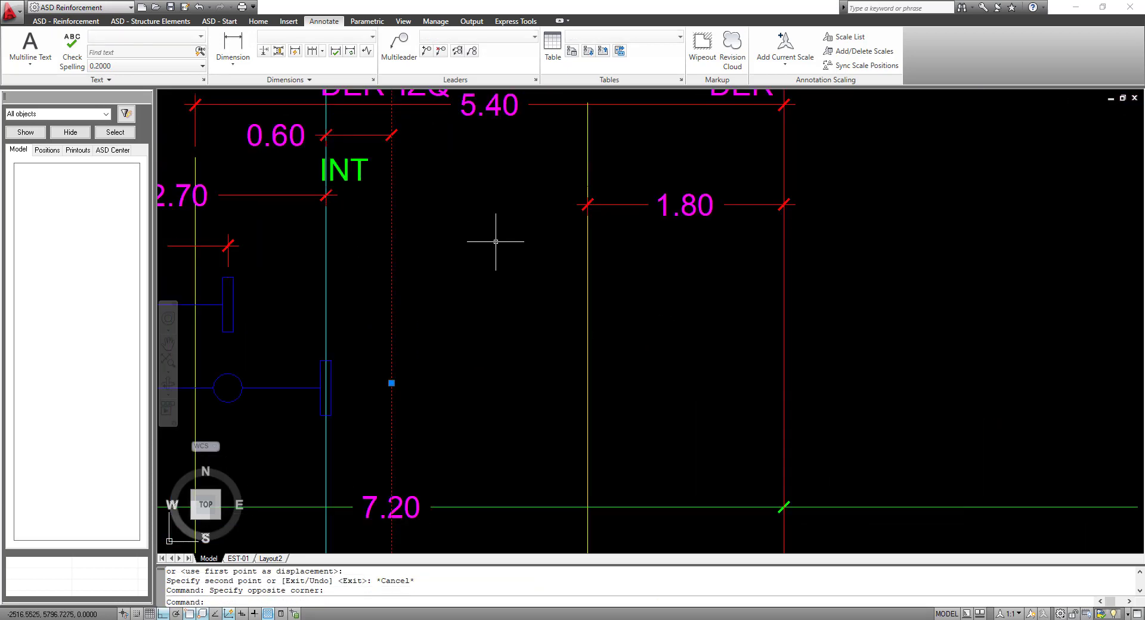
right_click(490, 243)
click(534, 341)
click(457, 293)
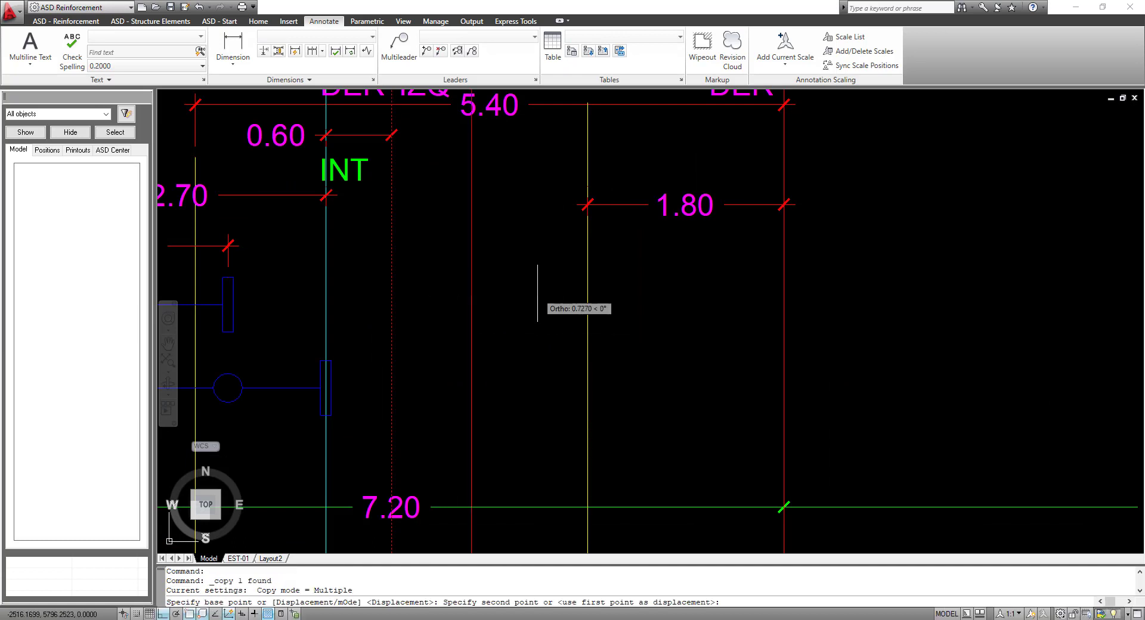
text(,6)
key(Return)
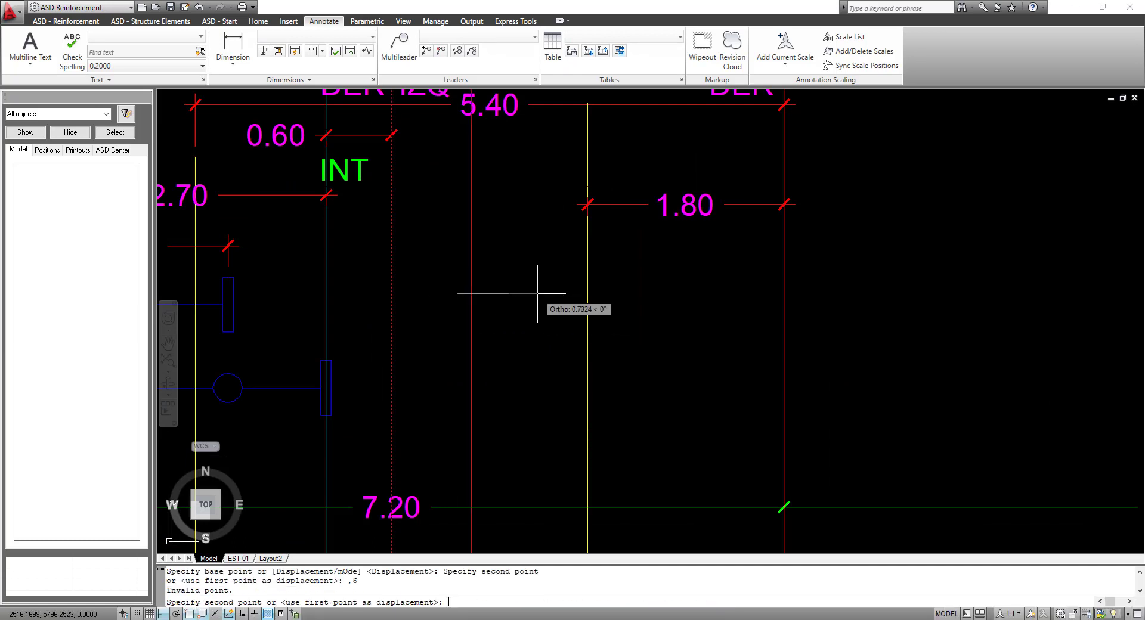
text(.6)
key(Return)
key(Escape)
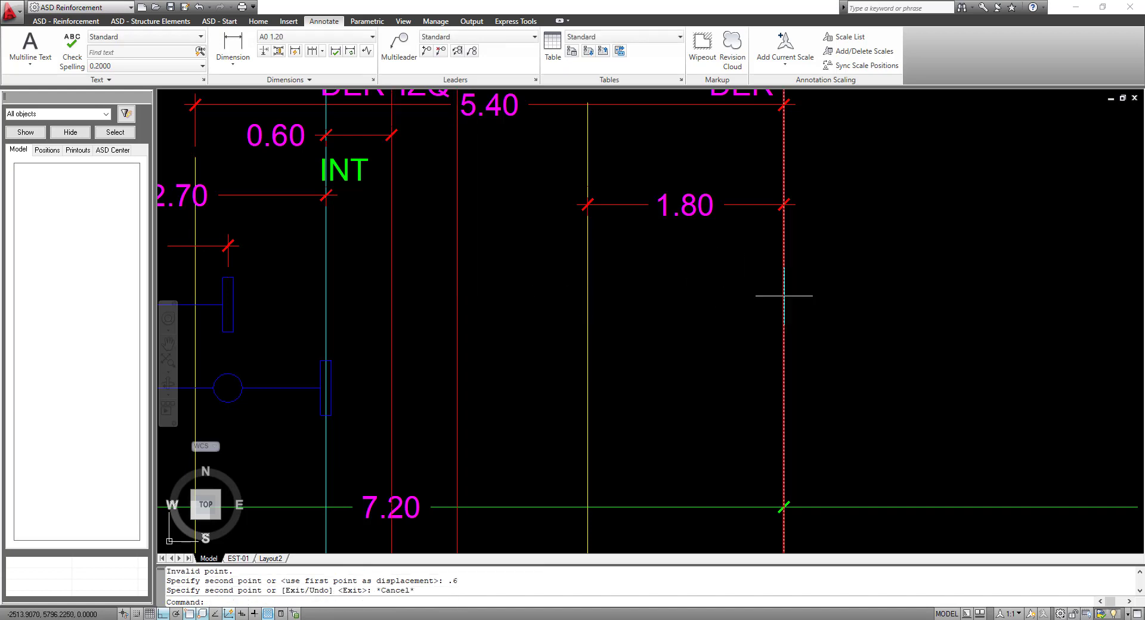
Step: Copy the red line on the road centreline horizontally 0.60 to the left, into CARRIL 02
click(784, 292)
right_click(897, 309)
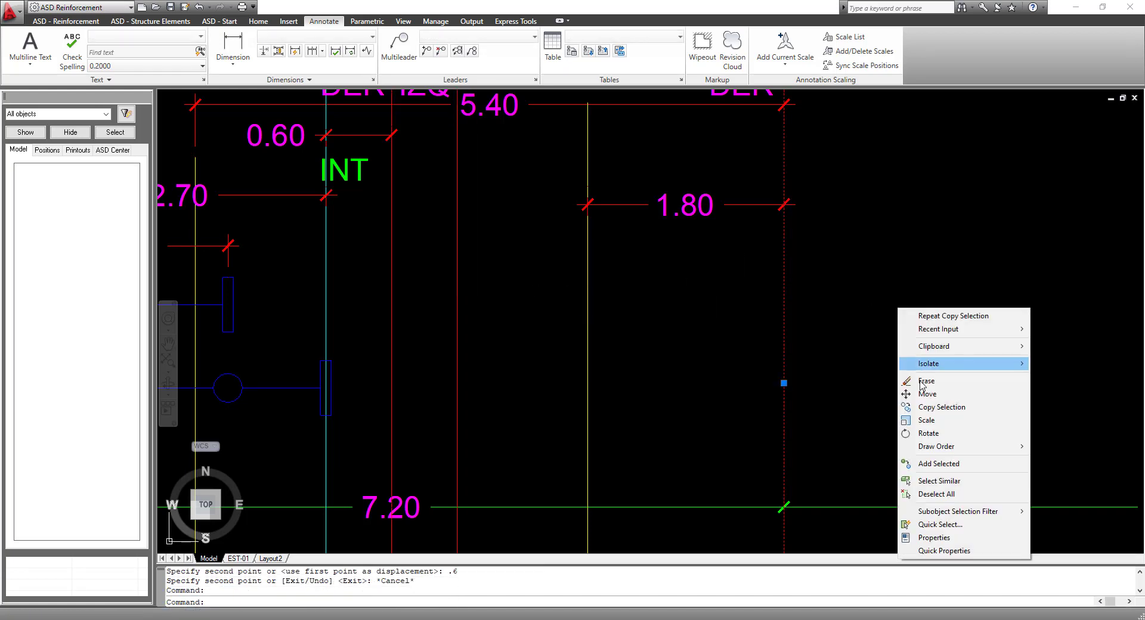
click(948, 407)
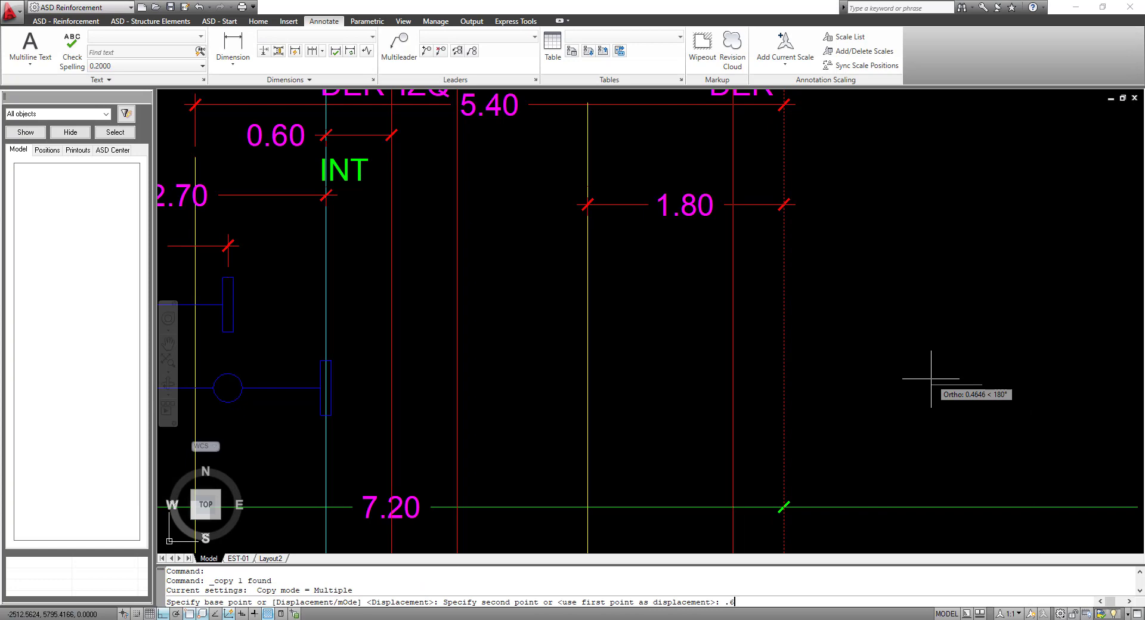
text(.60)
key(Return)
key(Escape)
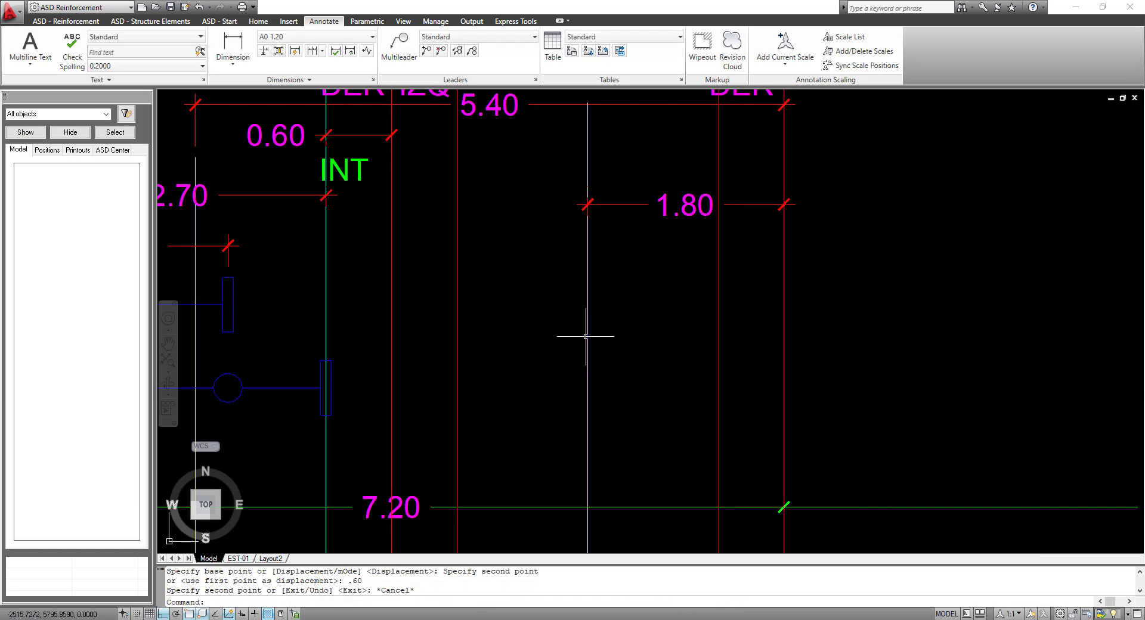
Step: Match the properties of the cyan DER line in CARRIL 01 onto the two red wheel-limit lines inside CARRIL 02
text(MA)
key(Return)
scroll(585, 334, down, 3)
scroll(475, 258, up, 4)
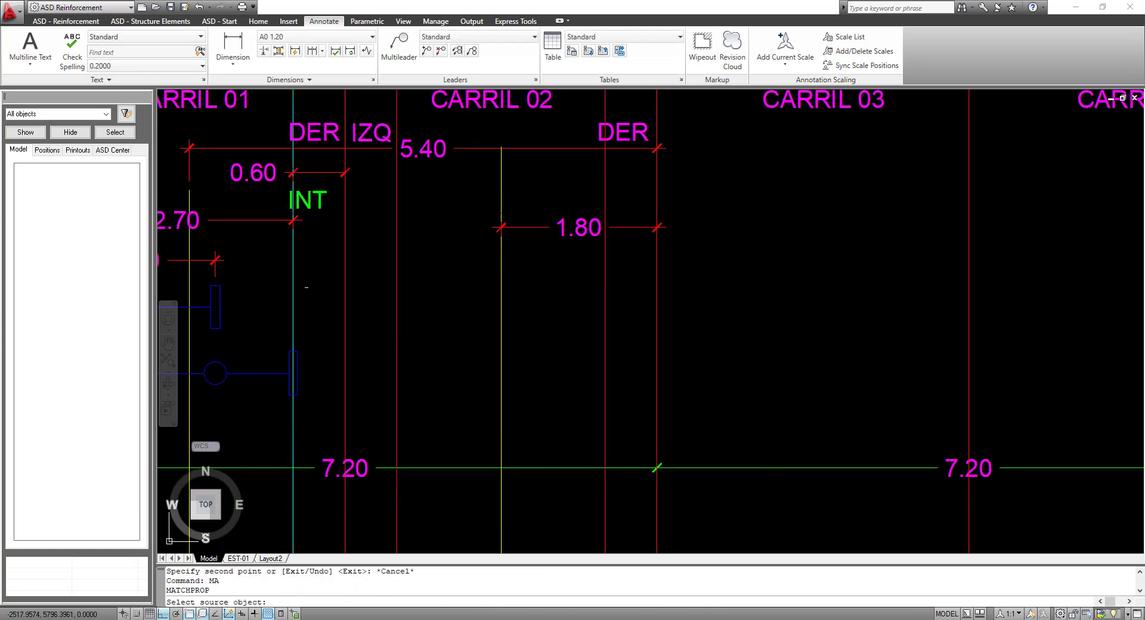
click(474, 258)
click(459, 254)
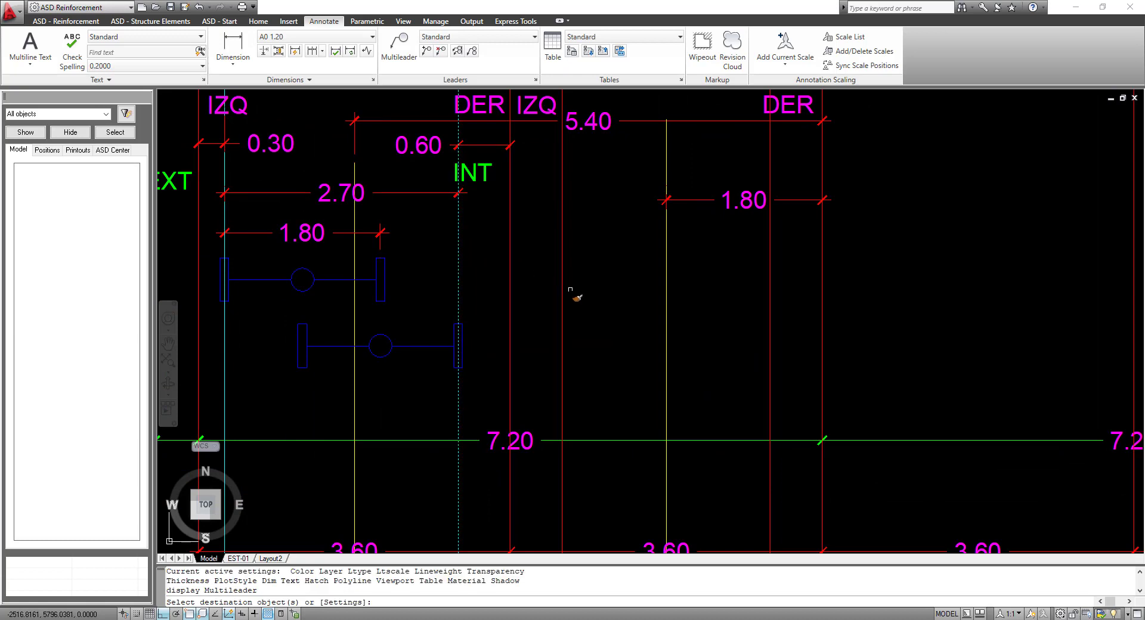
click(575, 292)
click(555, 265)
click(779, 306)
click(762, 275)
key(Escape)
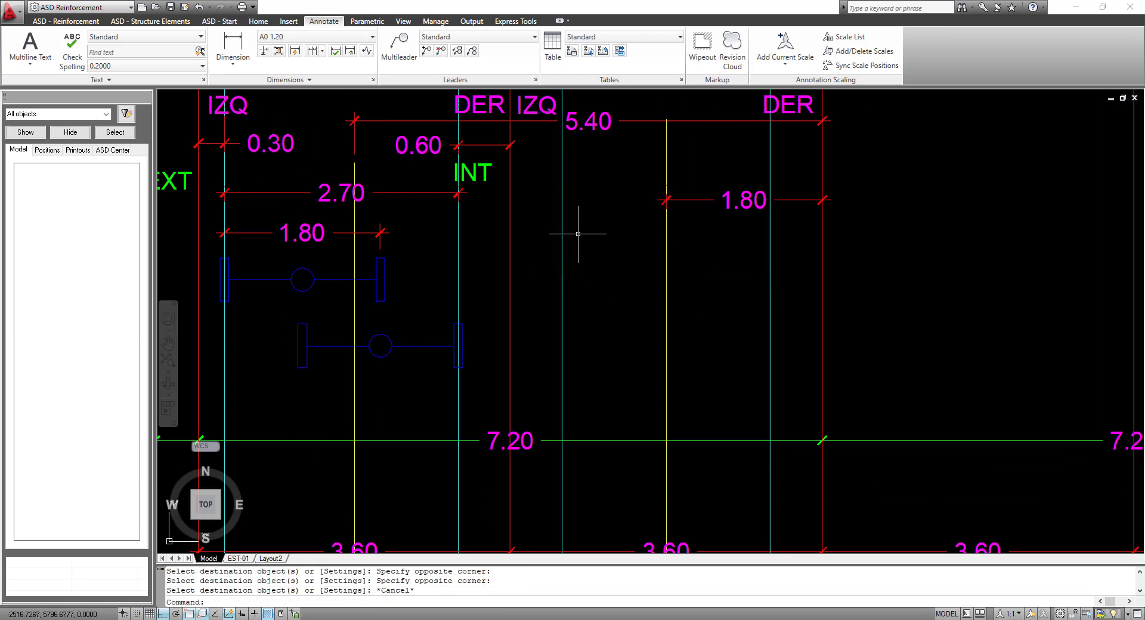
Step: Add a horizontal linear dimension between the two cyan lines in CARRIL 02, below the 1.80 dimension
click(233, 43)
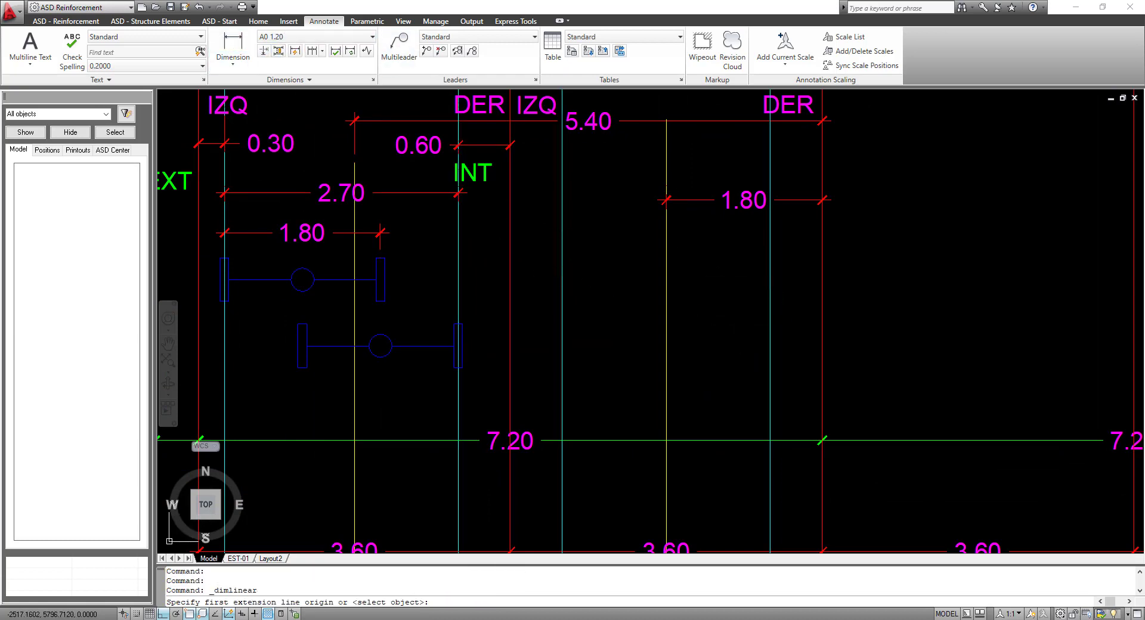
click(561, 243)
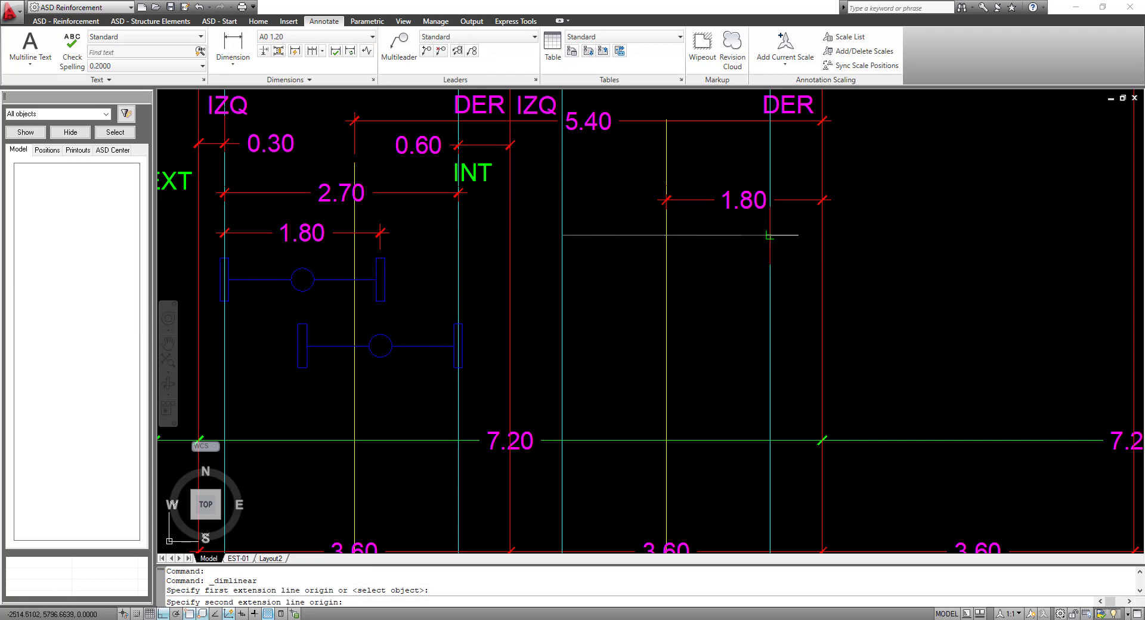
click(770, 246)
click(757, 245)
Step: Copy the upper axle block from CARRIL 01 horizontally into CARRIL 02, aligning its left wheel with the IZQ line
middle_drag(373, 309, 424, 301)
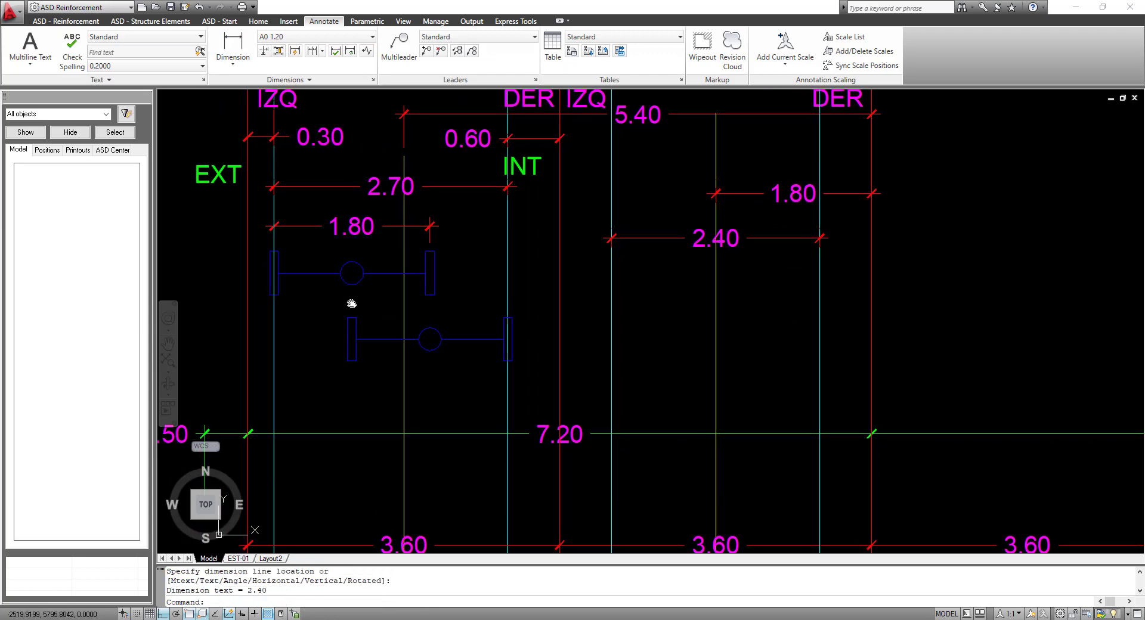
drag(354, 263, 320, 297)
right_click(287, 295)
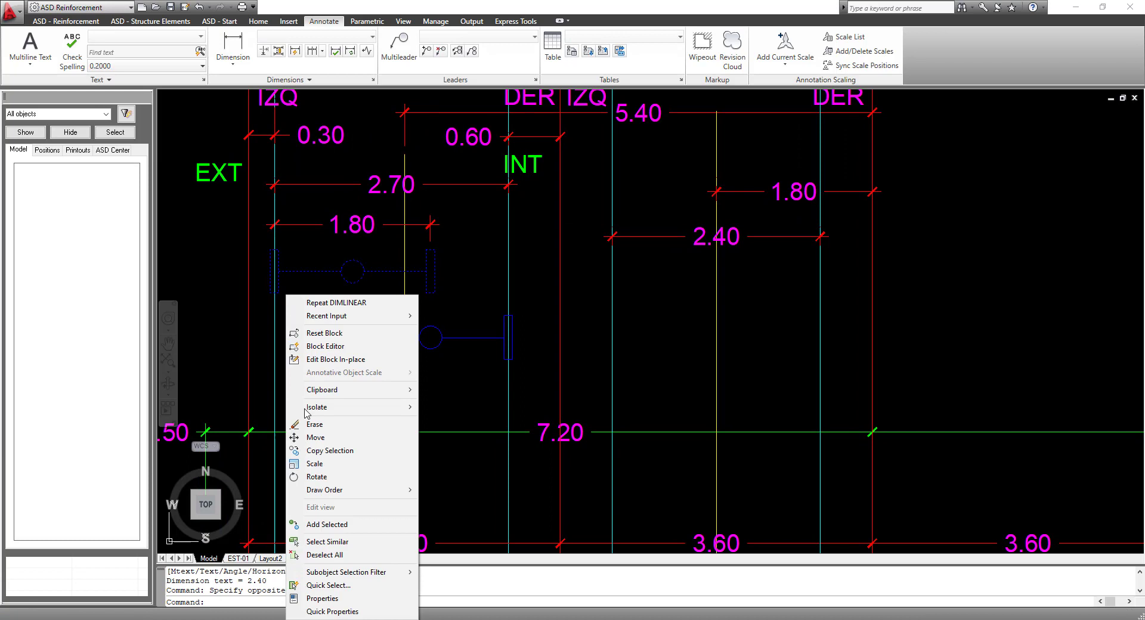
click(309, 450)
click(274, 294)
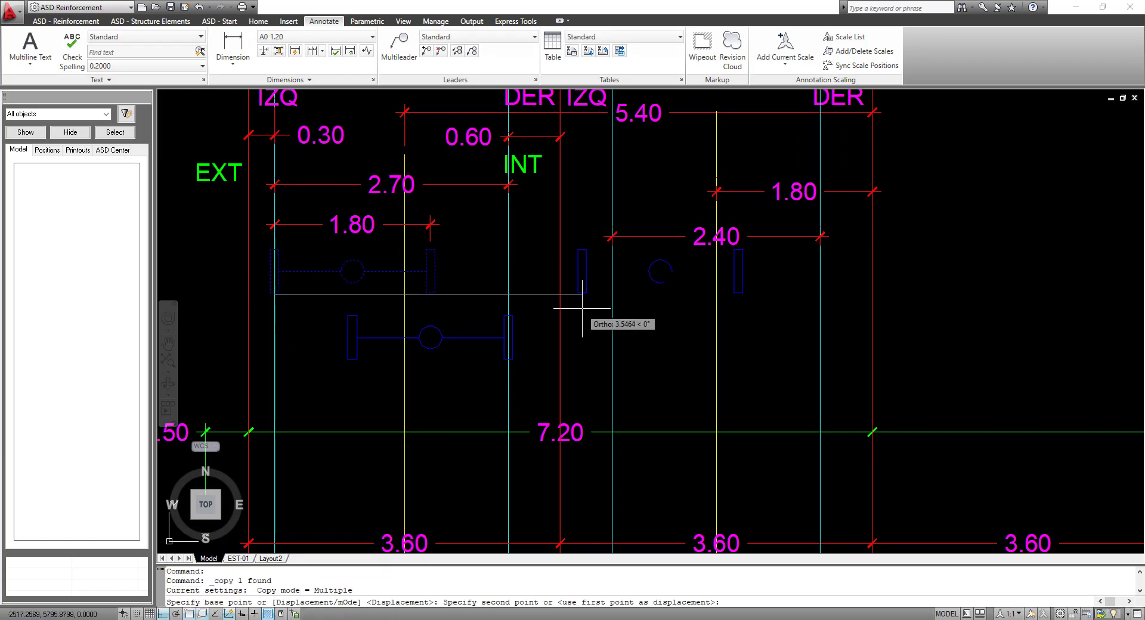
click(611, 293)
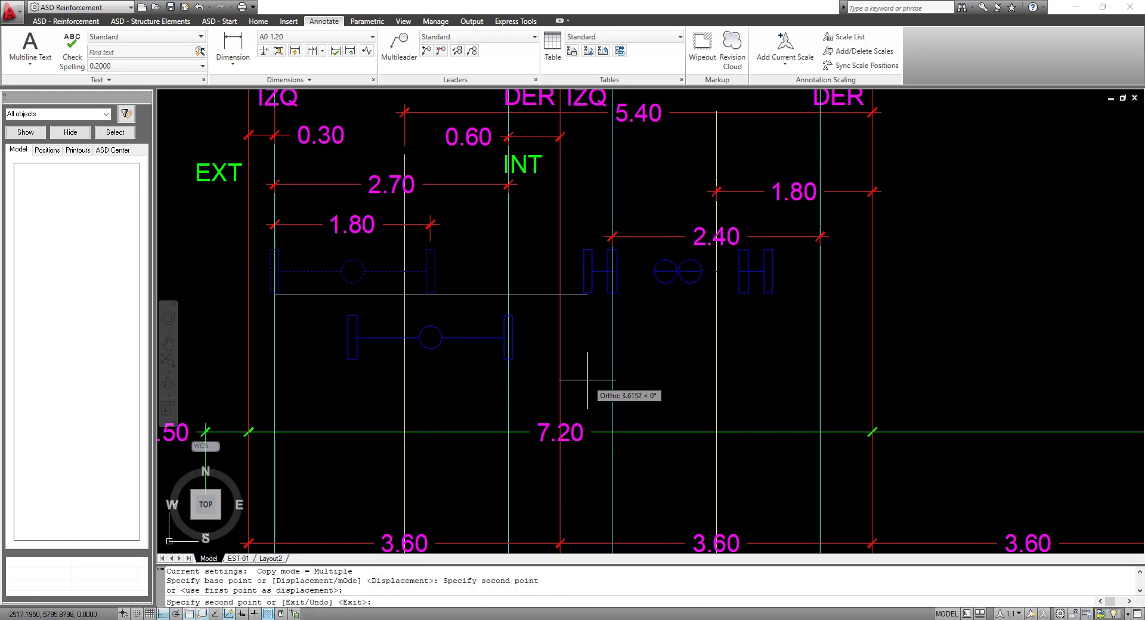
key(Escape)
Step: Copy the lower axle block from CARRIL 01 horizontally into CARRIL 02, aligning its right wheel with the DER line
drag(460, 378, 456, 329)
right_click(594, 334)
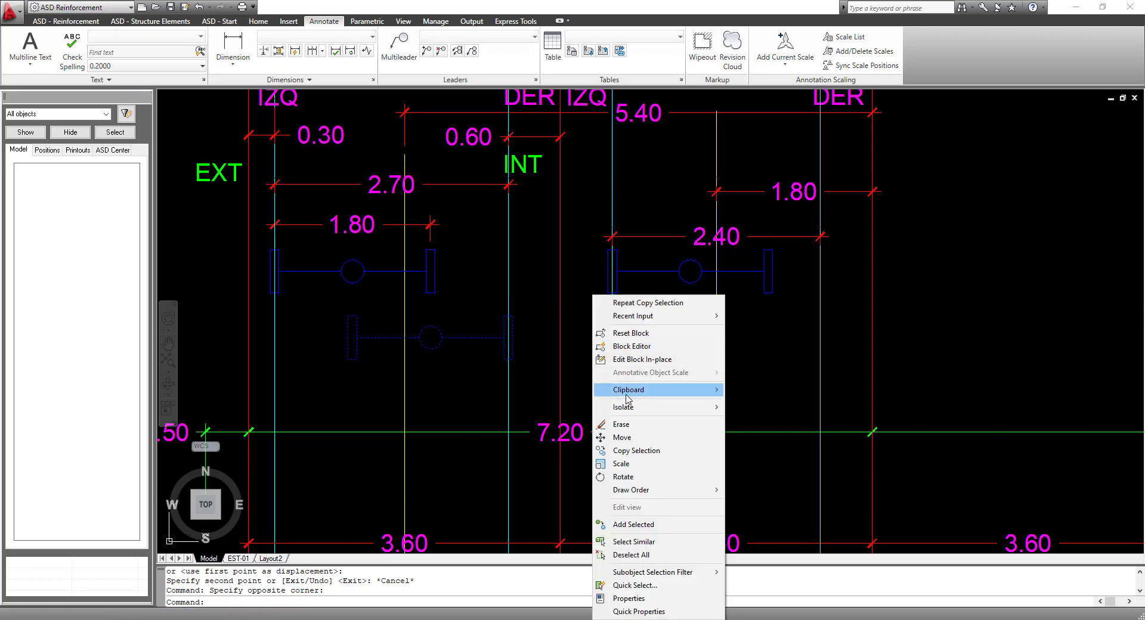
click(623, 450)
click(508, 358)
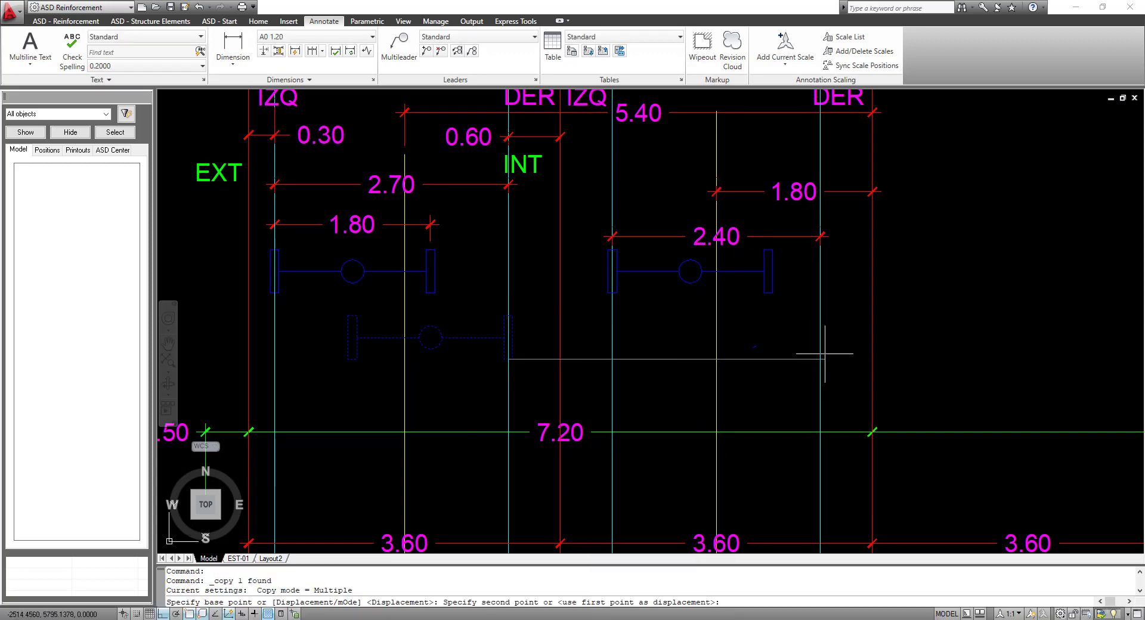
click(818, 358)
key(Escape)
Step: Examine the axle positions, lane dimensions and deck slopes of CARRIL 01 and CARRIL 02 in the cross-section
middle_drag(735, 279, 598, 266)
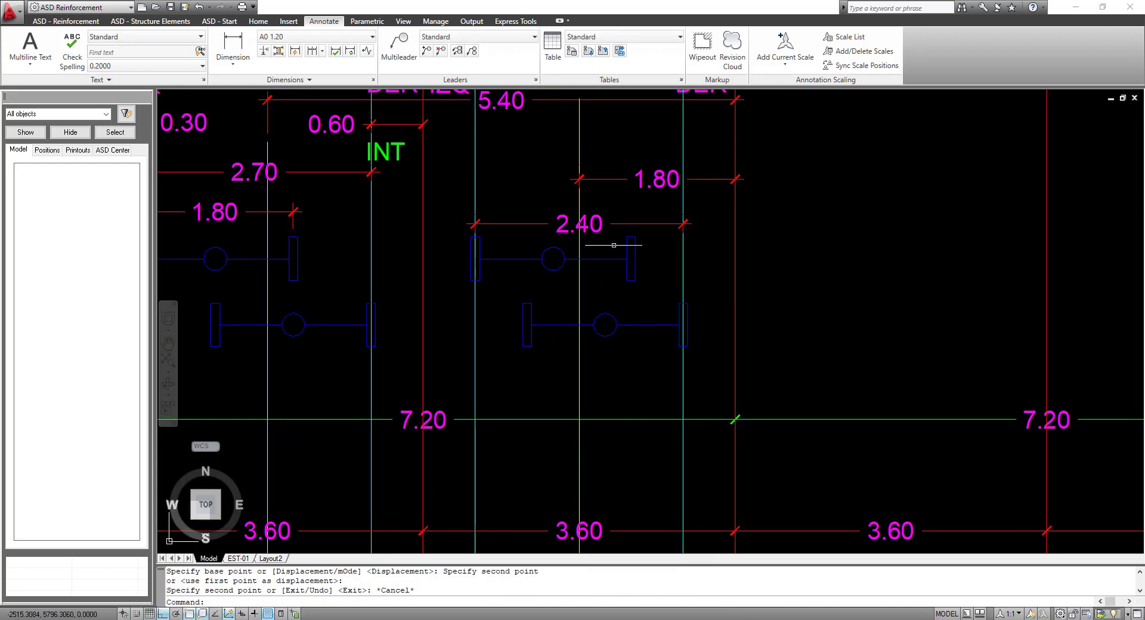
scroll(589, 315, down, 5)
scroll(589, 315, up, 4)
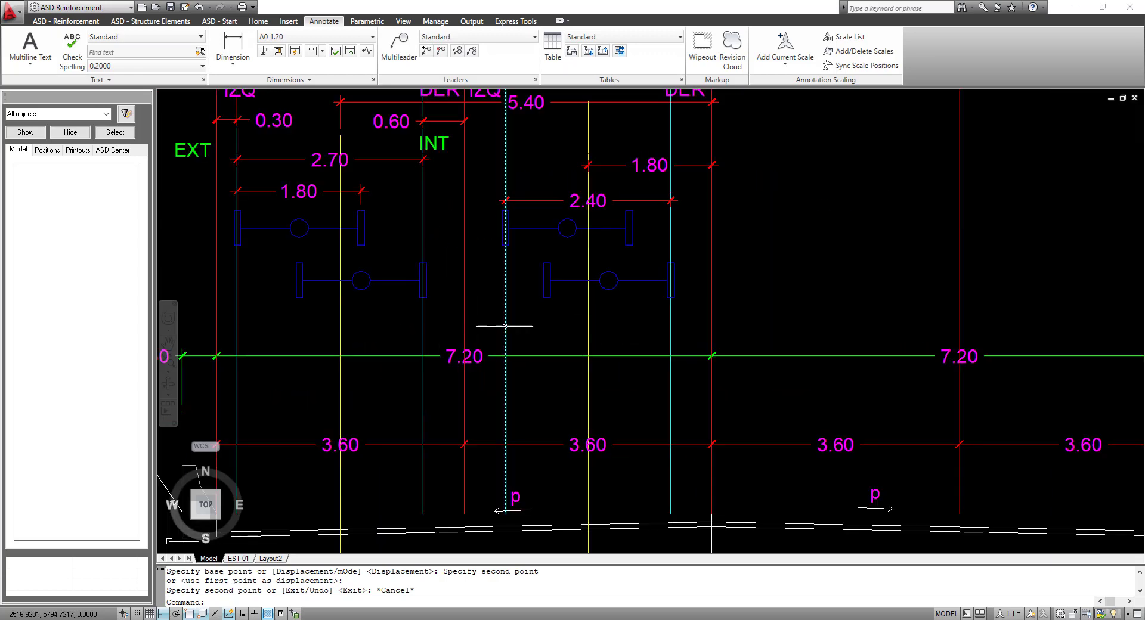
middle_drag(442, 312, 461, 354)
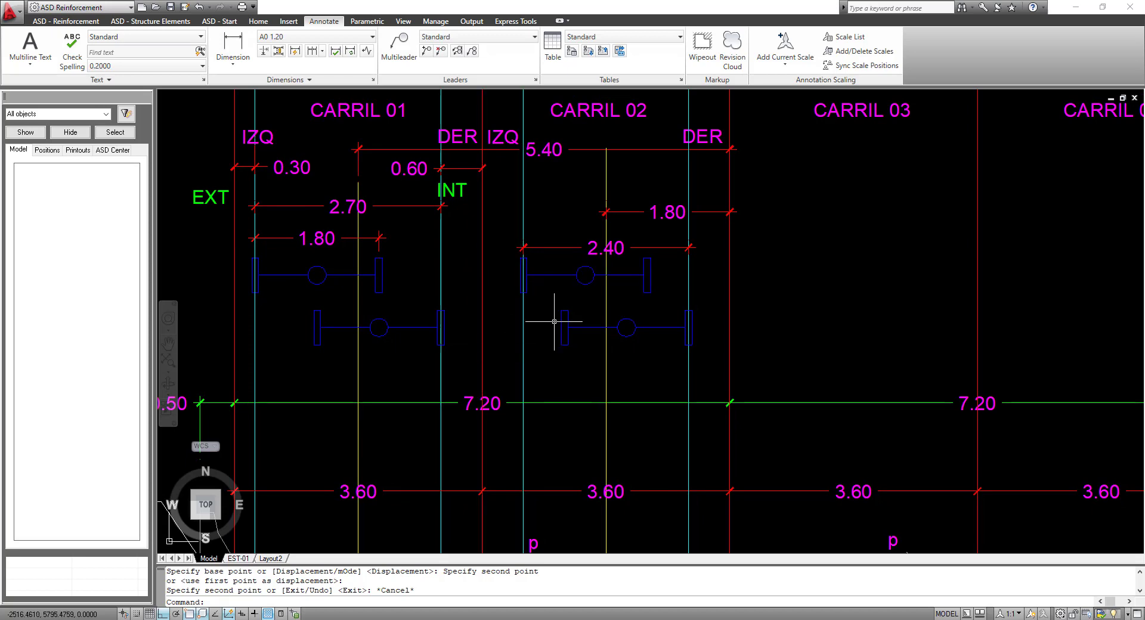
scroll(524, 274, down, 2)
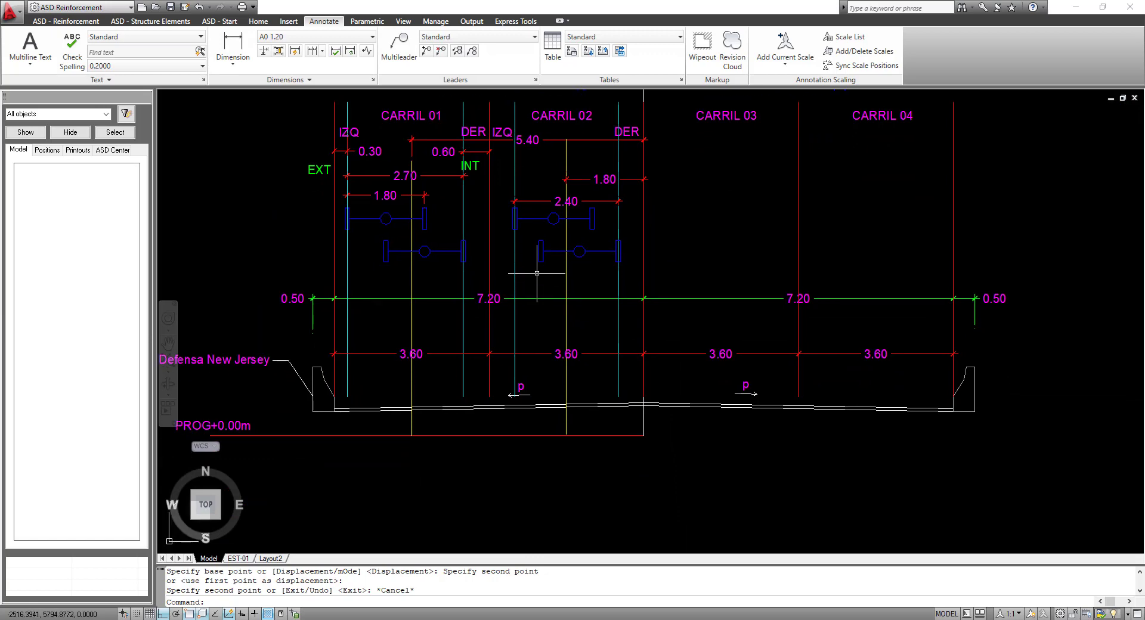
scroll(488, 388, up, 3)
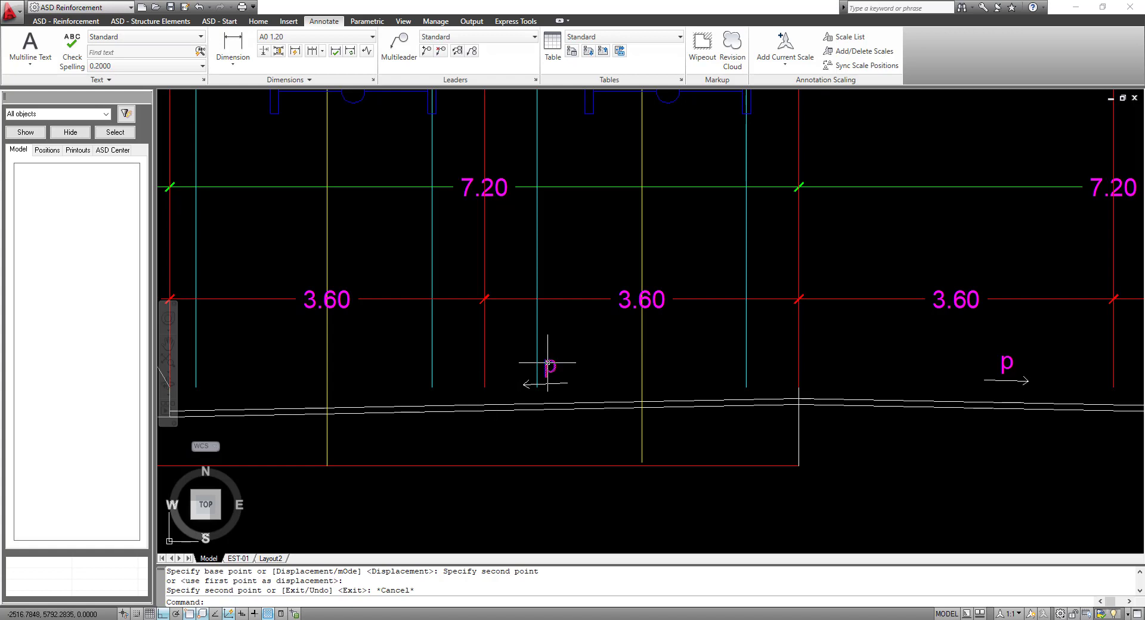
scroll(563, 301, down, 3)
middle_drag(683, 271, 752, 319)
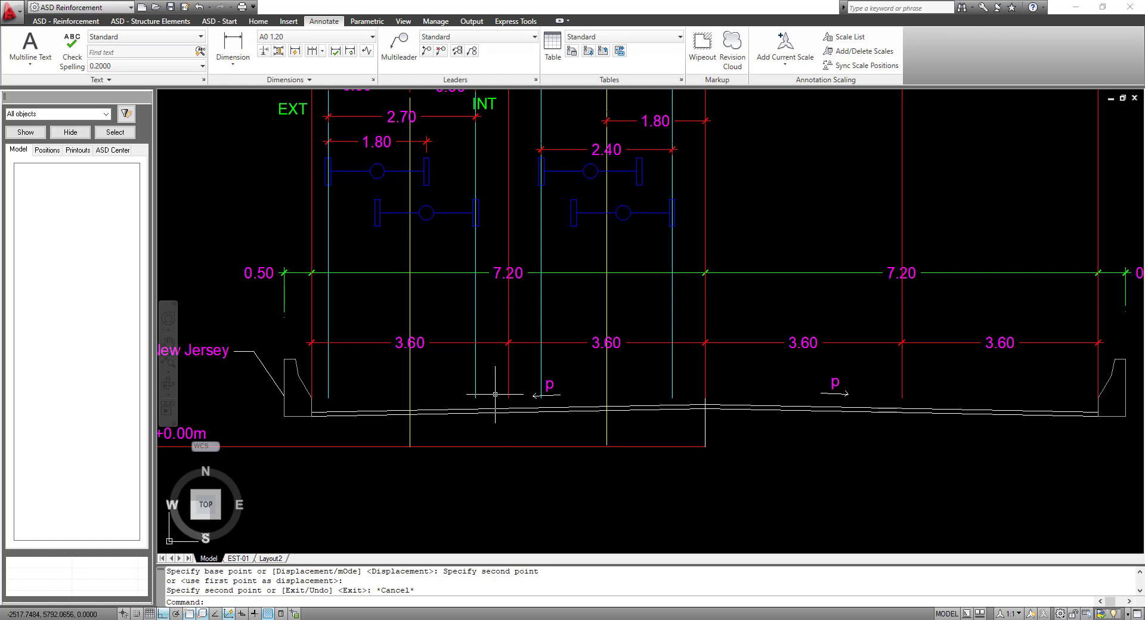
middle_drag(497, 393, 495, 306)
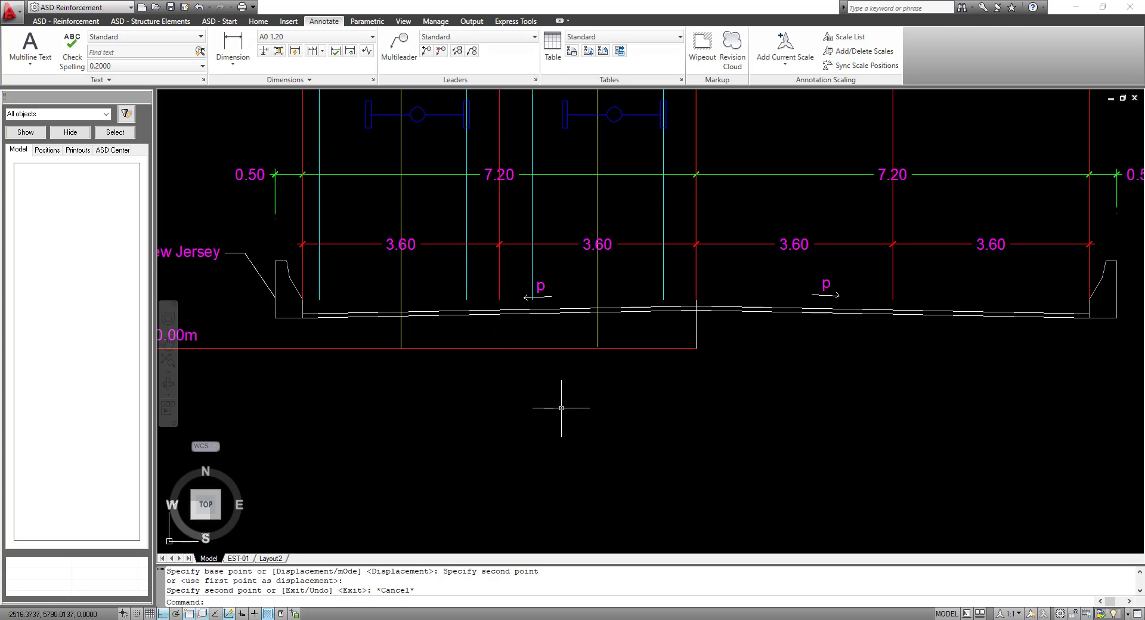
middle_drag(560, 382, 553, 425)
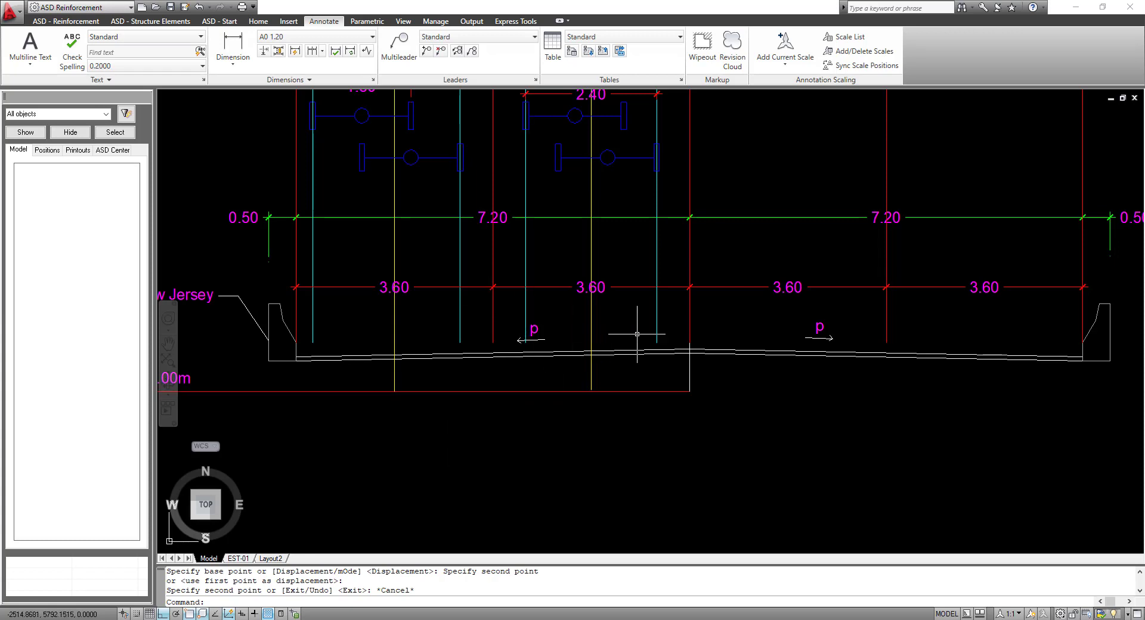
middle_drag(518, 134, 504, 255)
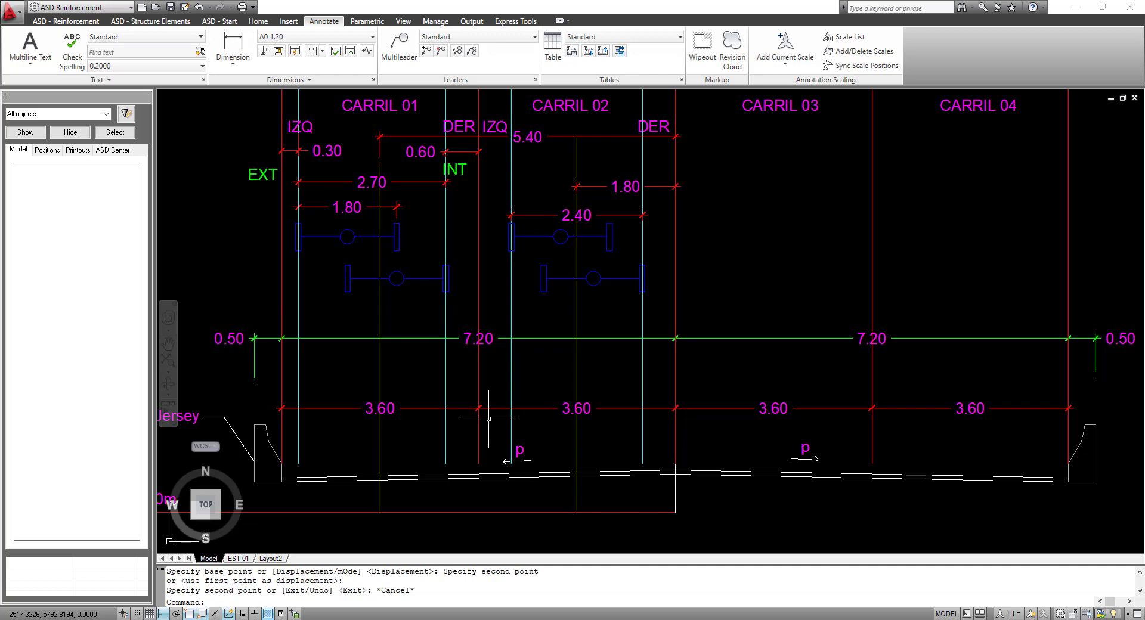
middle_drag(628, 227, 610, 247)
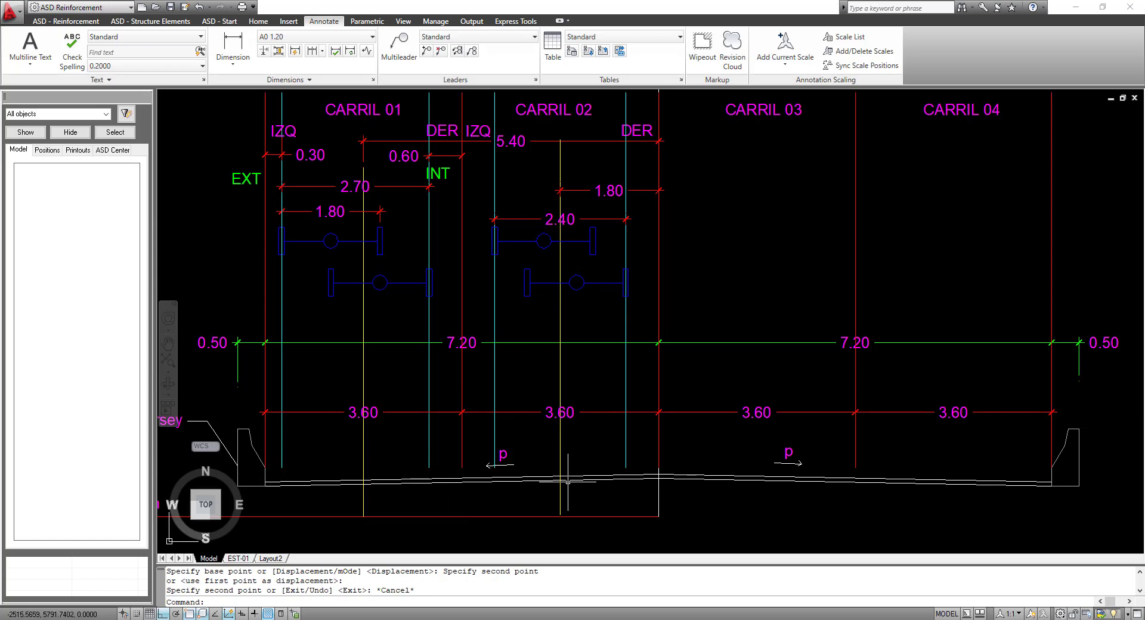
middle_drag(567, 481, 563, 330)
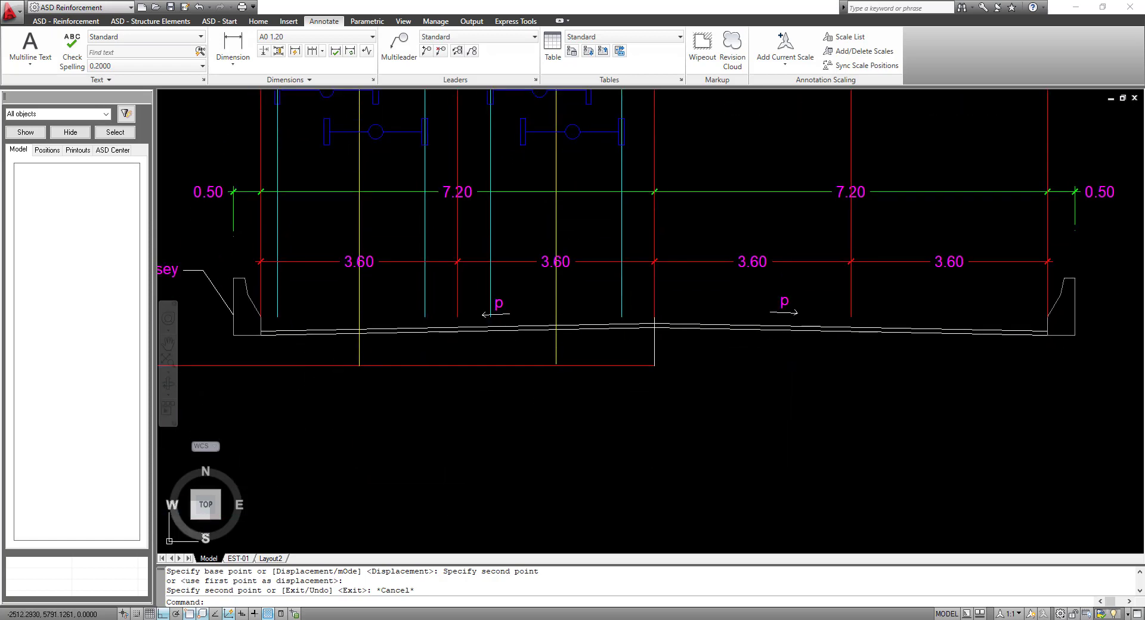
scroll(624, 325, down, 3)
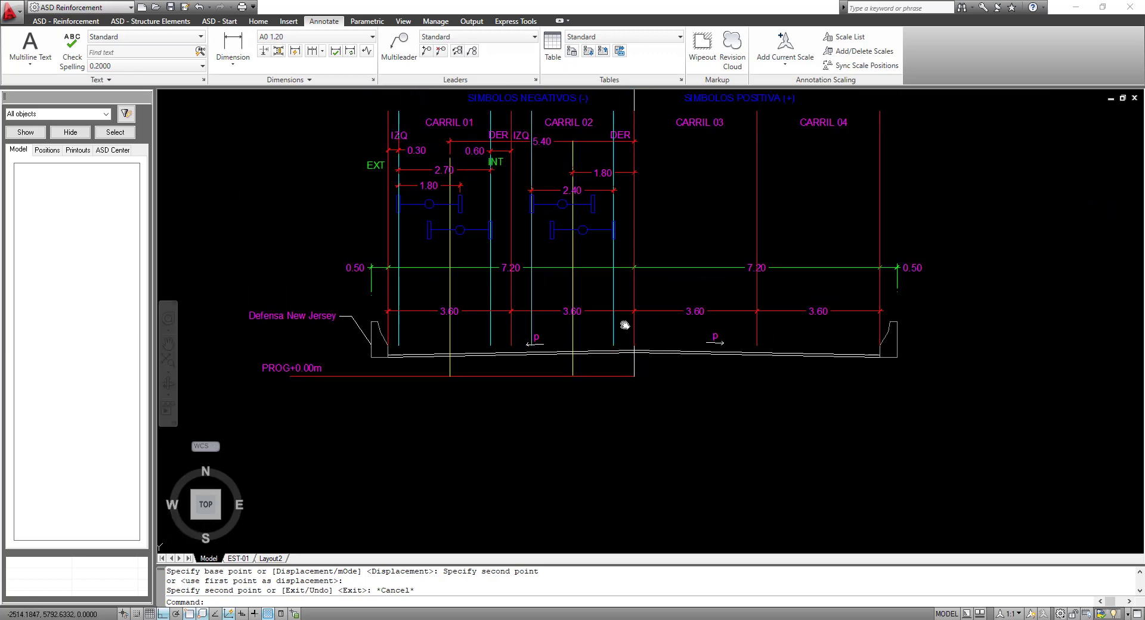
Step: Look over the other bridge cross-sections in the drawing and return to the lane layout section
mouse_move(625, 325)
middle_down()
mouse_move(621, 302)
mouse_move(585, 426)
mouse_move(502, 401)
mouse_move(179, 397)
middle_up()
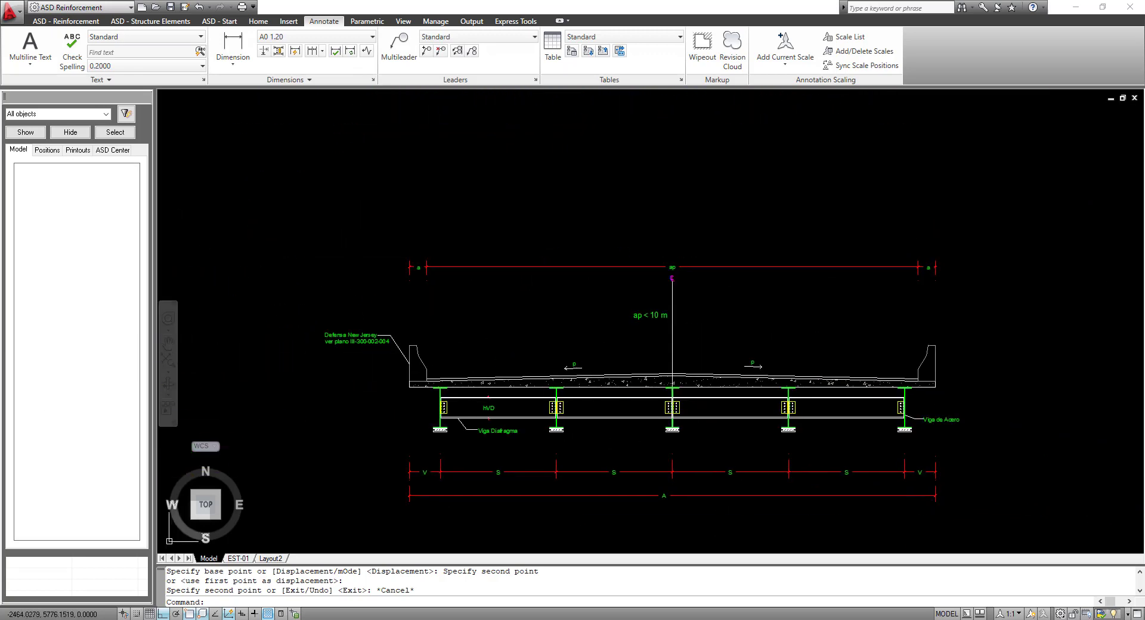
scroll(754, 312, down, 5)
middle_drag(754, 312, 835, 334)
scroll(697, 348, up, 8)
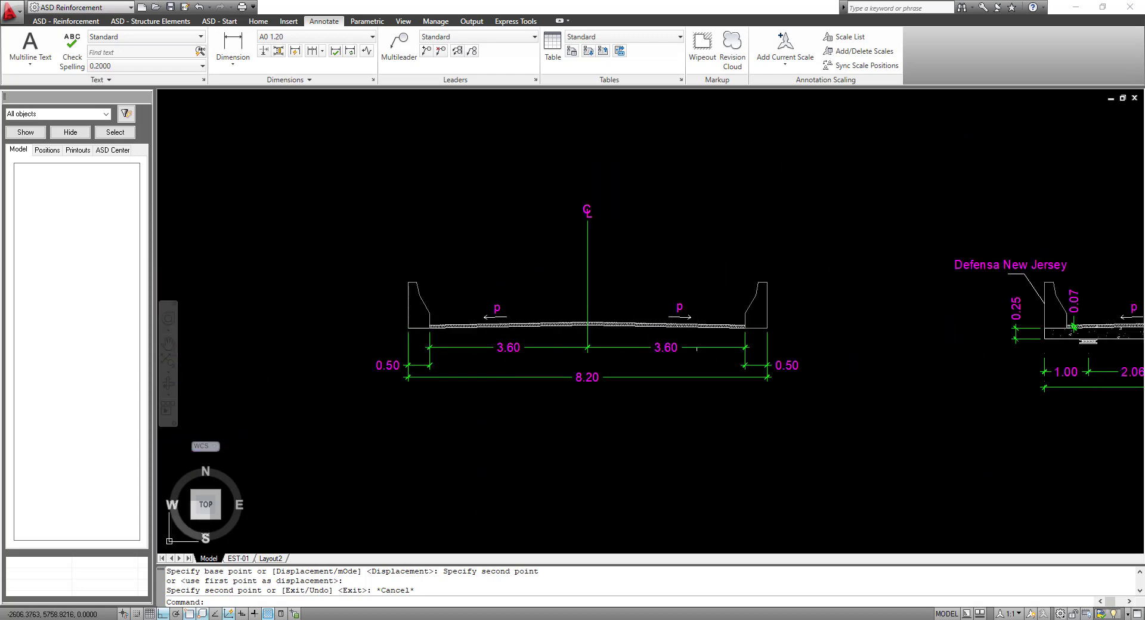
middle_drag(1014, 328, 456, 328)
scroll(670, 328, up, 3)
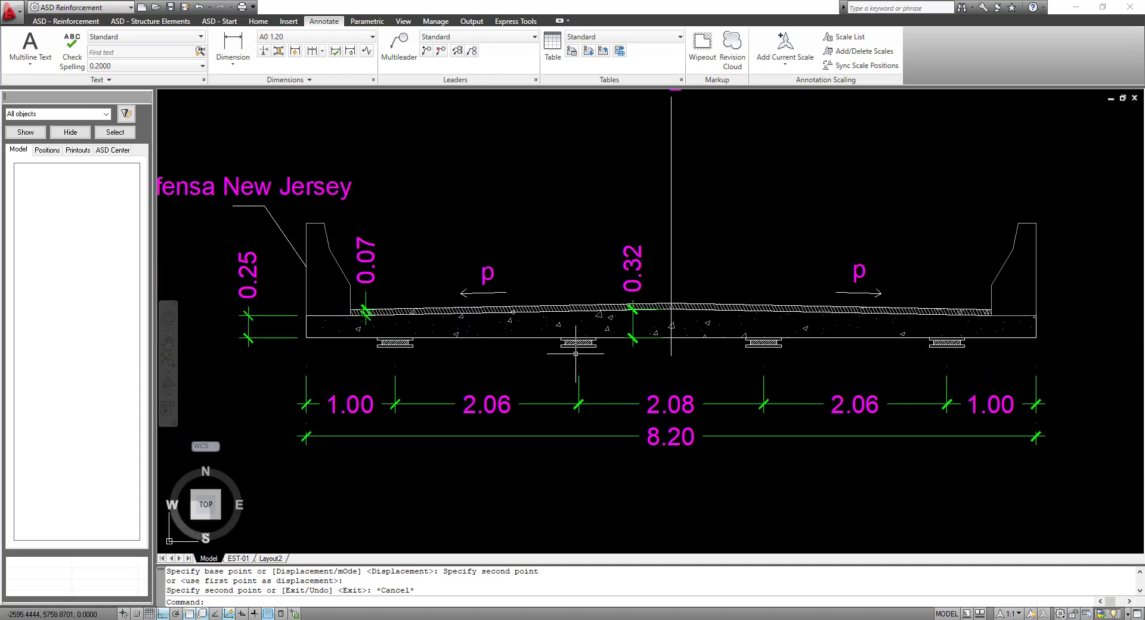
scroll(576, 353, down, 6)
middle_drag(656, 334, 578, 334)
scroll(710, 346, up, 2)
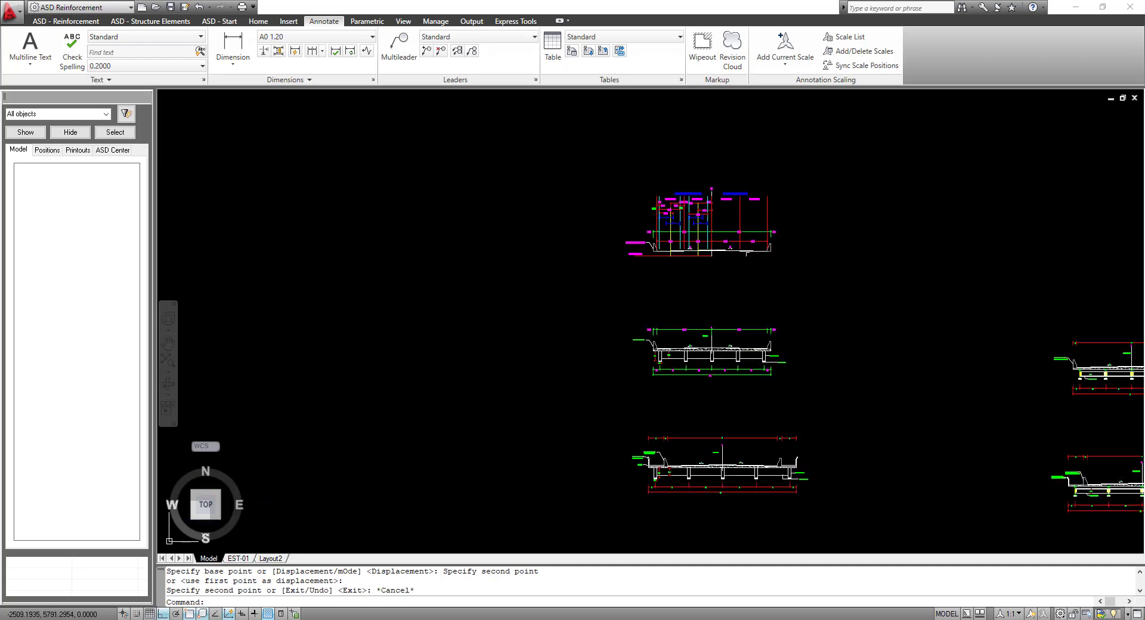
scroll(719, 241, up, 8)
middle_drag(593, 93, 593, 287)
scroll(592, 286, down, 4)
scroll(586, 281, up, 4)
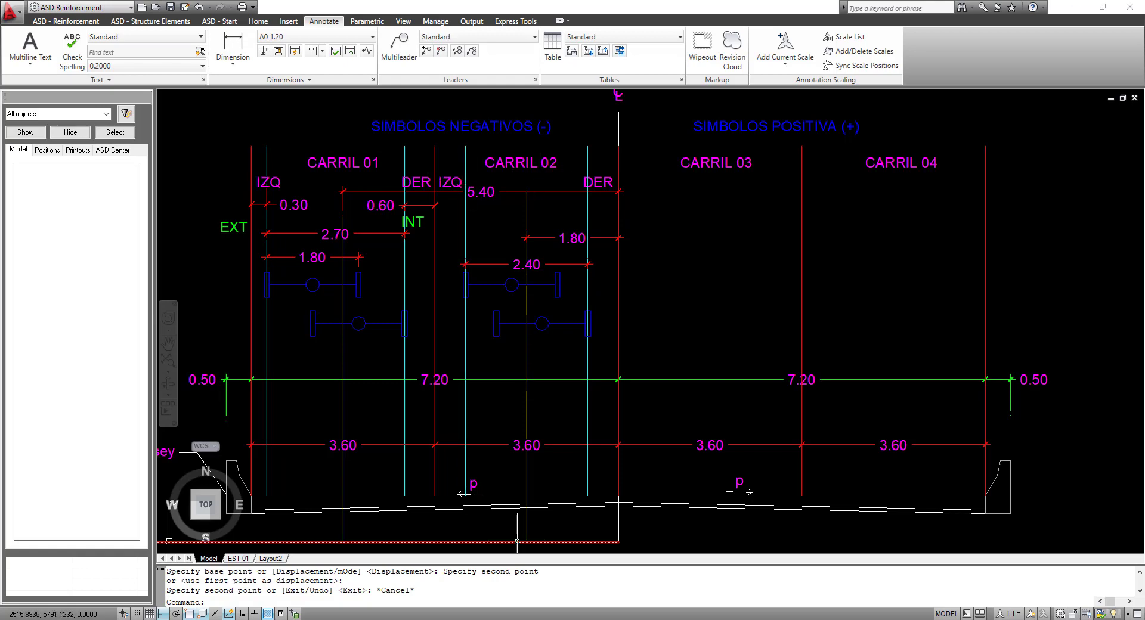
Step: Switch to CSiBridge and accept the CARRIL 02 lane definition
key(alt+Tab)
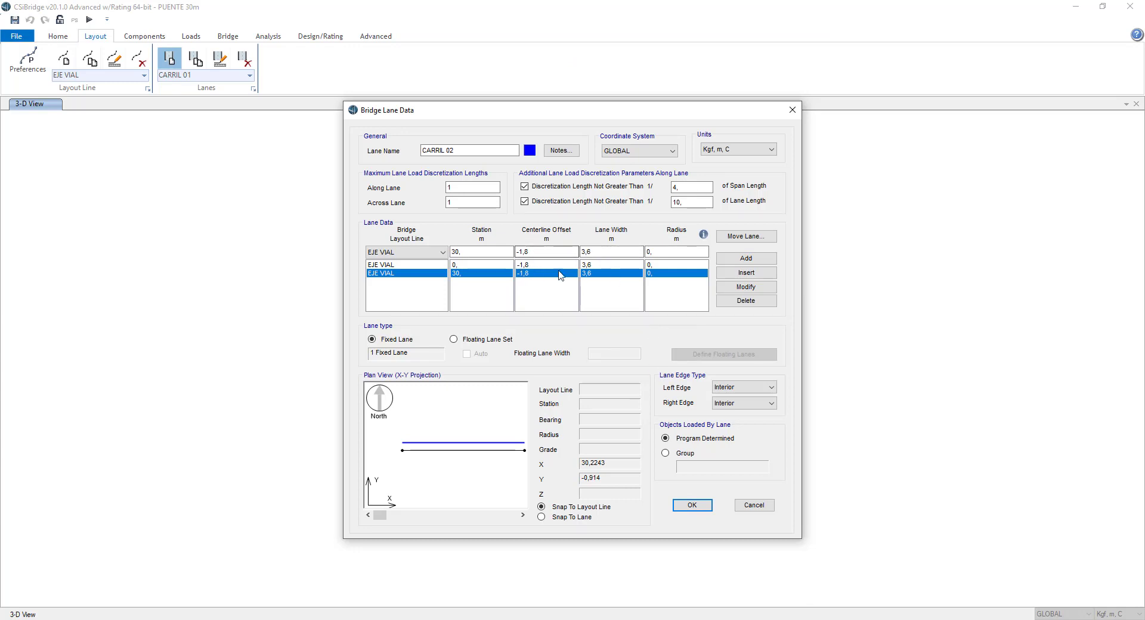
click(693, 505)
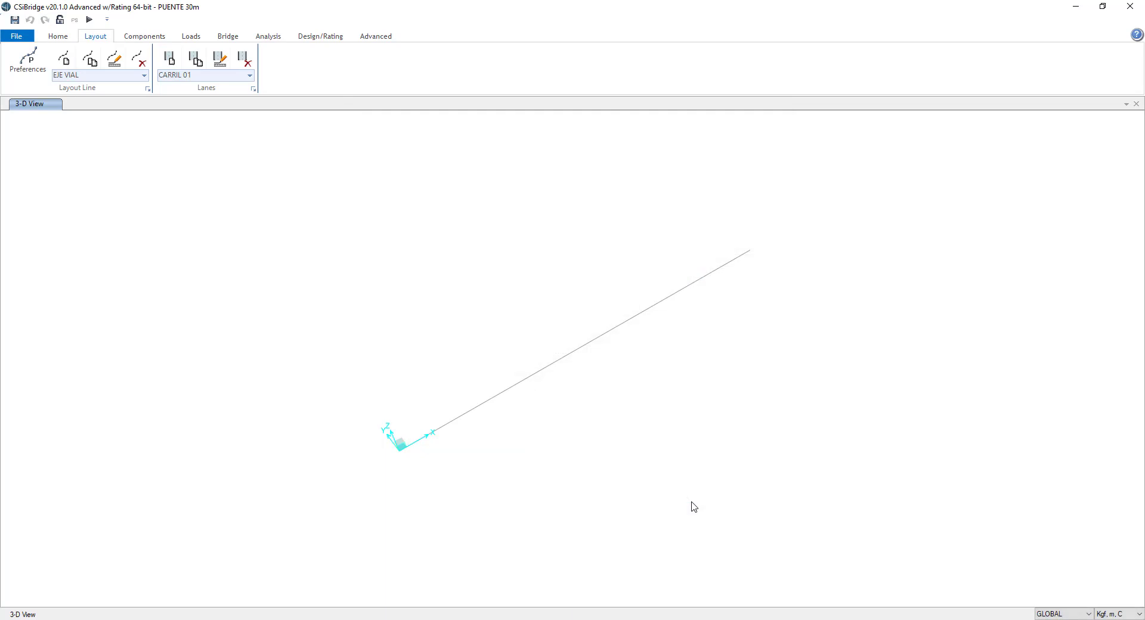
Step: Review the lane data and edge types of CARRIL 01 and CARRIL 02 in the lane definitions
click(253, 89)
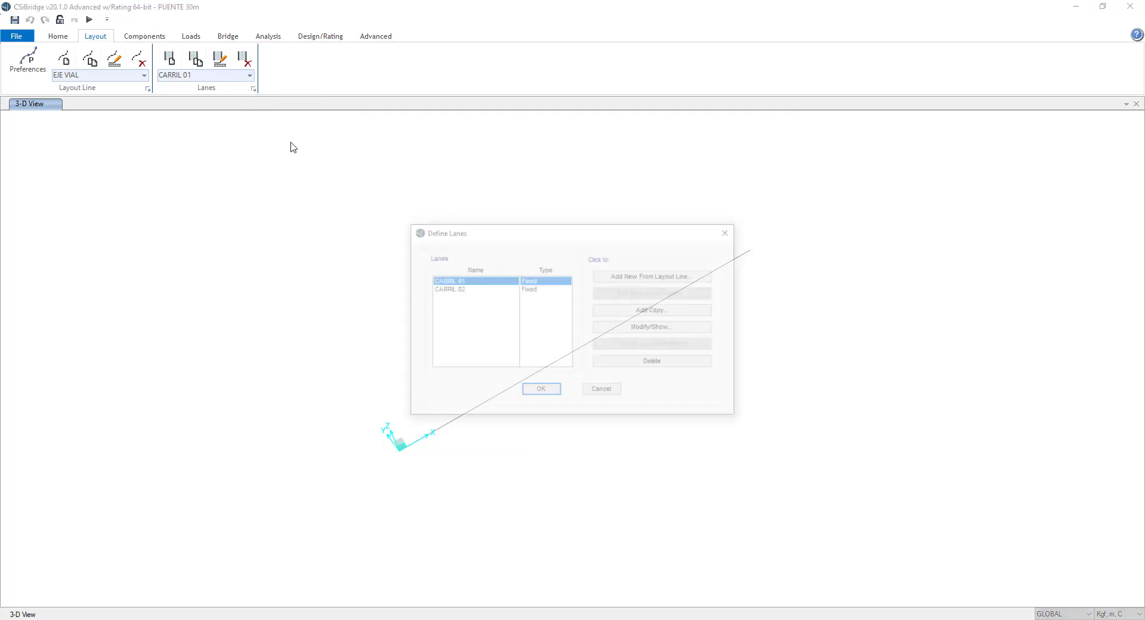
click(650, 328)
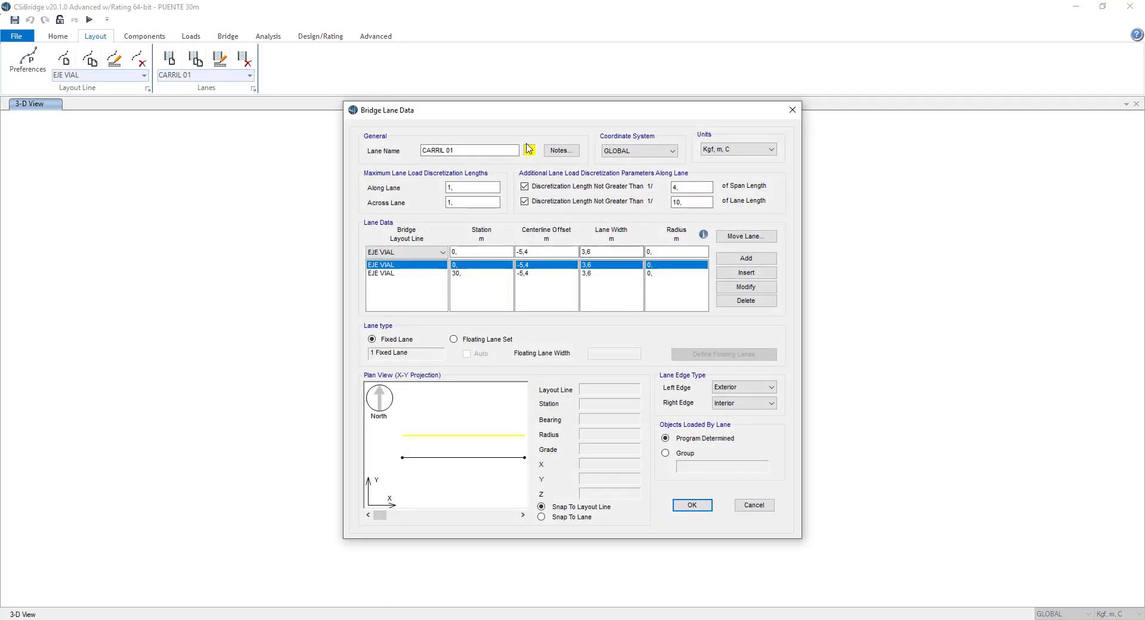
click(693, 506)
click(460, 288)
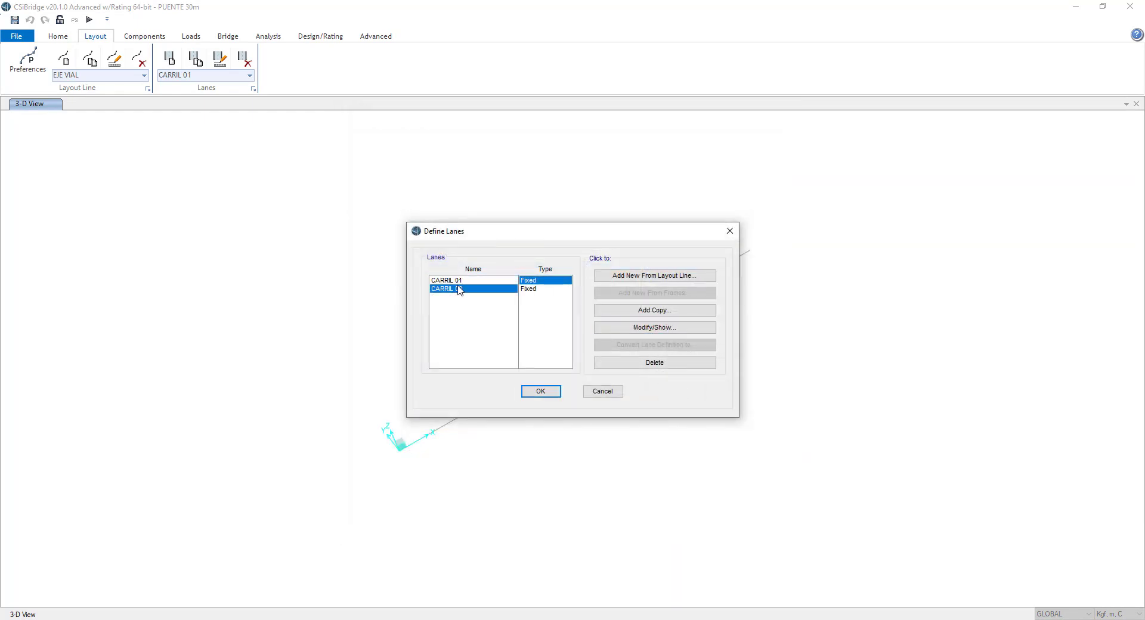
click(618, 327)
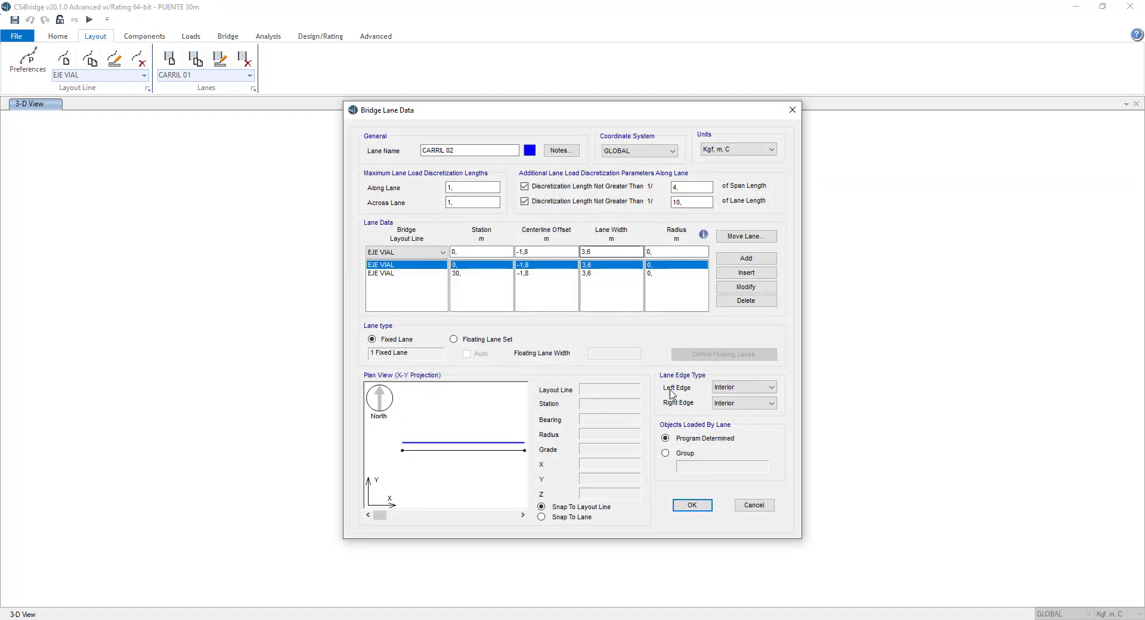
click(692, 505)
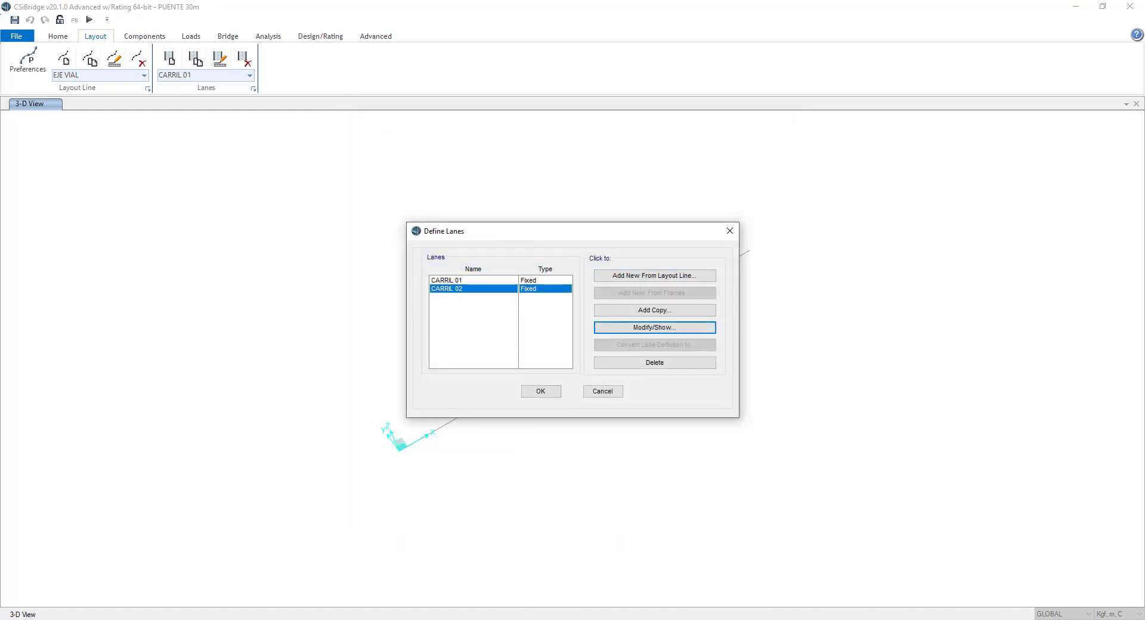
Step: Accept the lane definitions and switch to the AutoCAD cross-section drawing
click(546, 394)
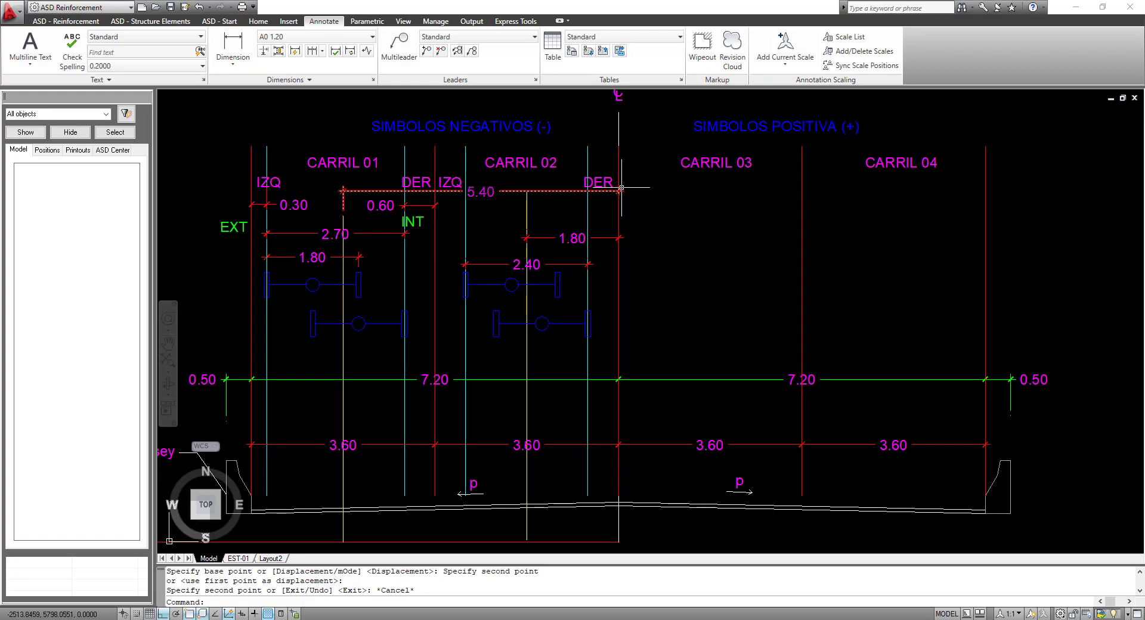
scroll(622, 227, up, 2)
scroll(621, 241, down, 2)
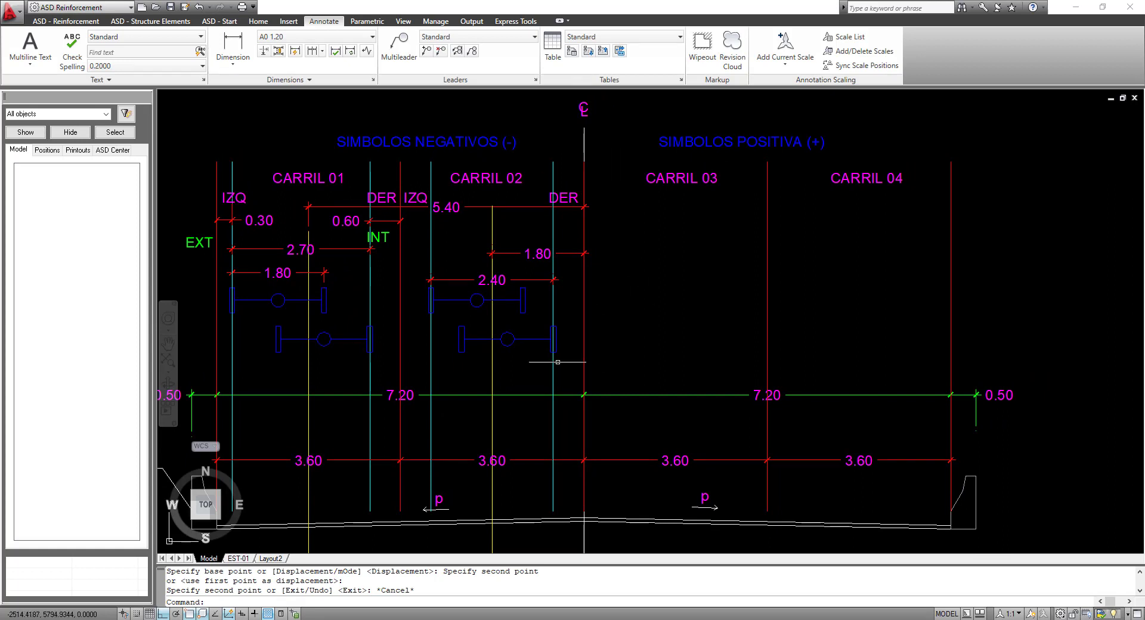
click(573, 369)
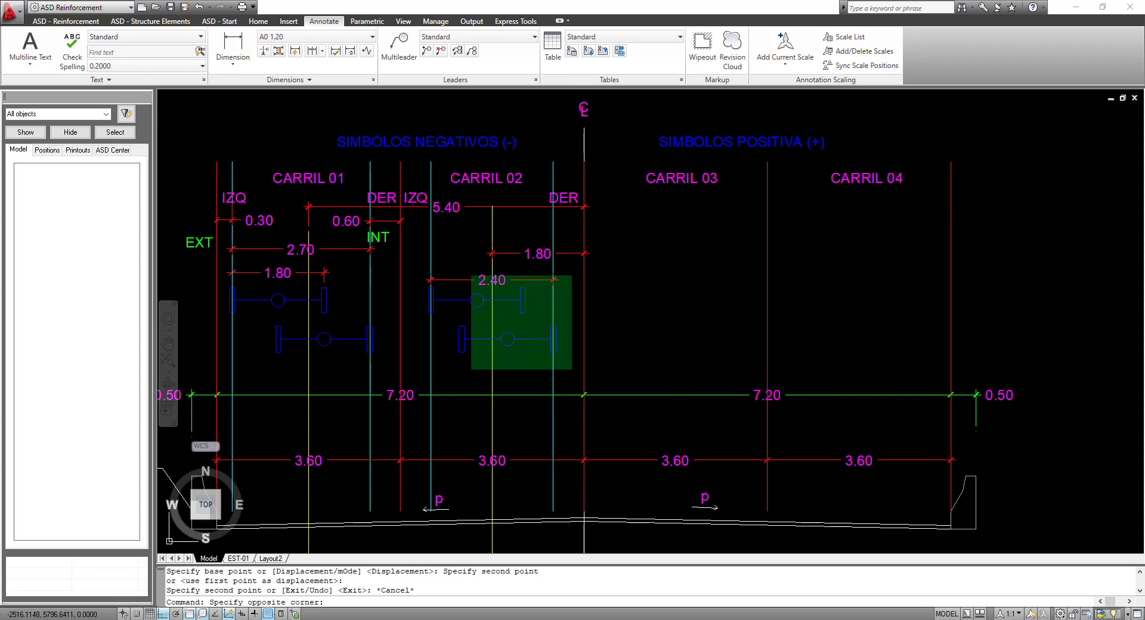
click(411, 193)
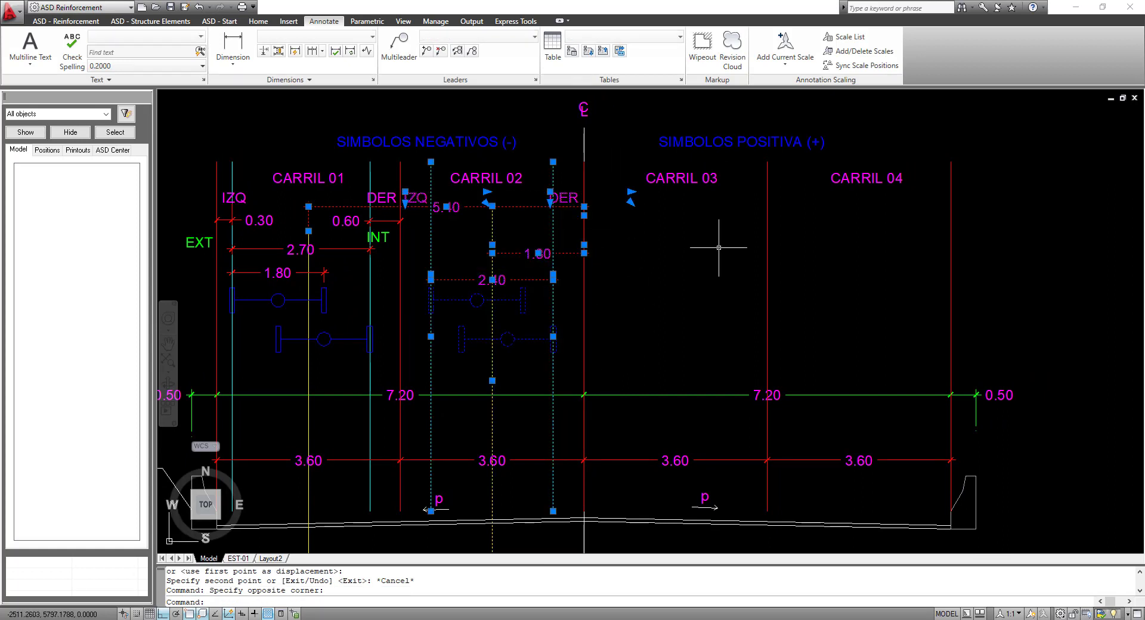
key(Escape)
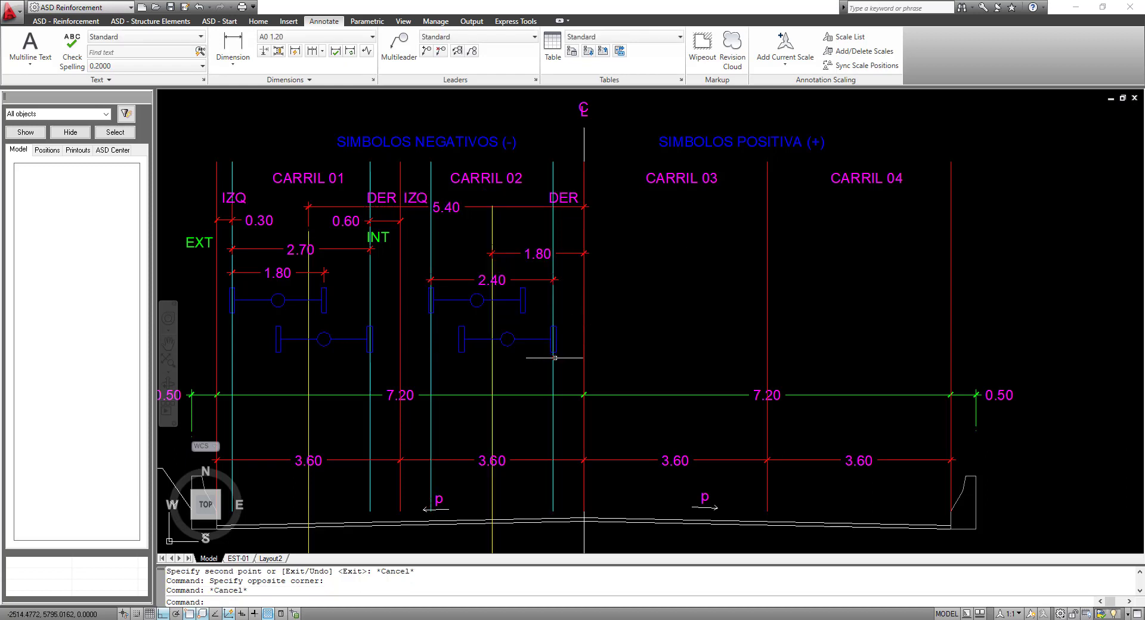
Step: Mirror CARRIL 02's axles, limit lines, lane axis and 1.80 and 2.40 dimensions about the bridge centerline into CARRIL 03, keeping the originals
click(563, 357)
click(421, 240)
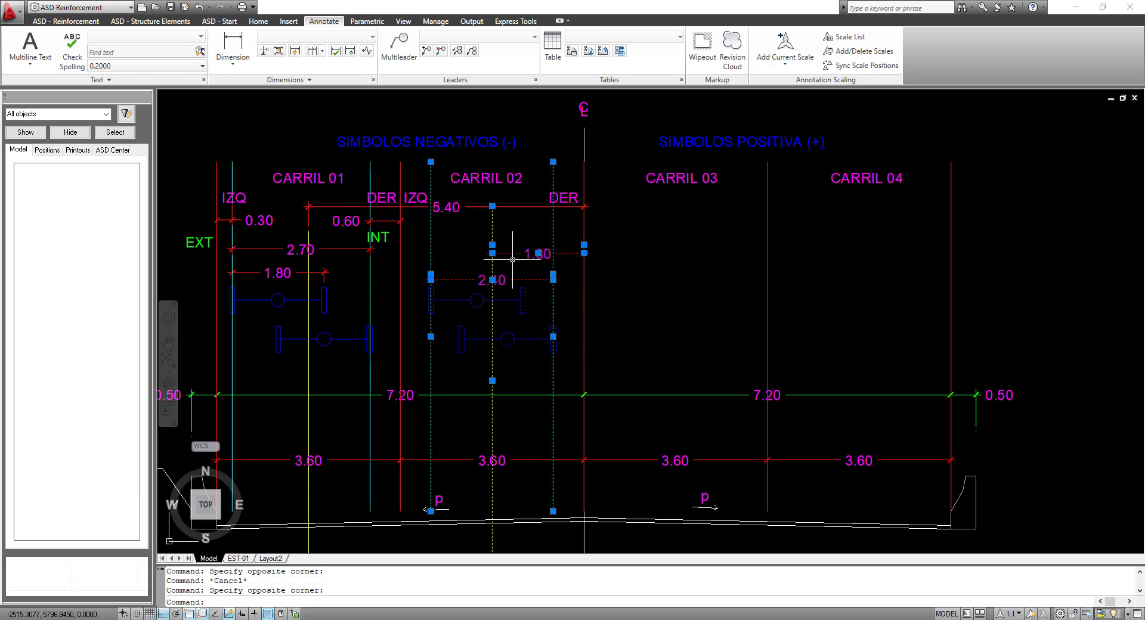
text(MIRROR)
key(Return)
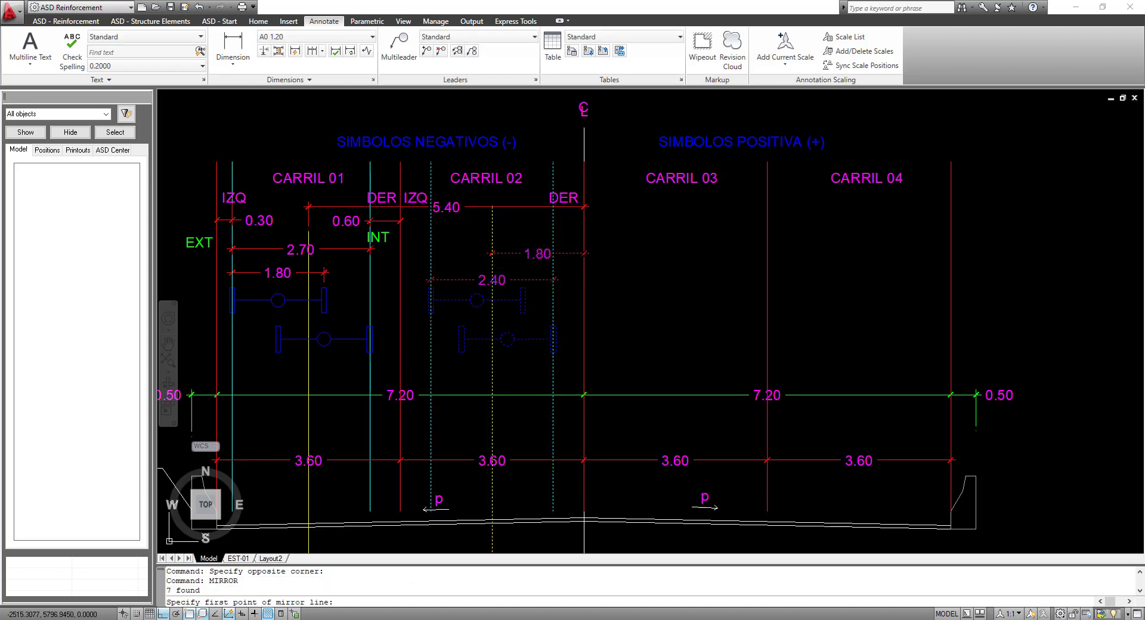
click(584, 326)
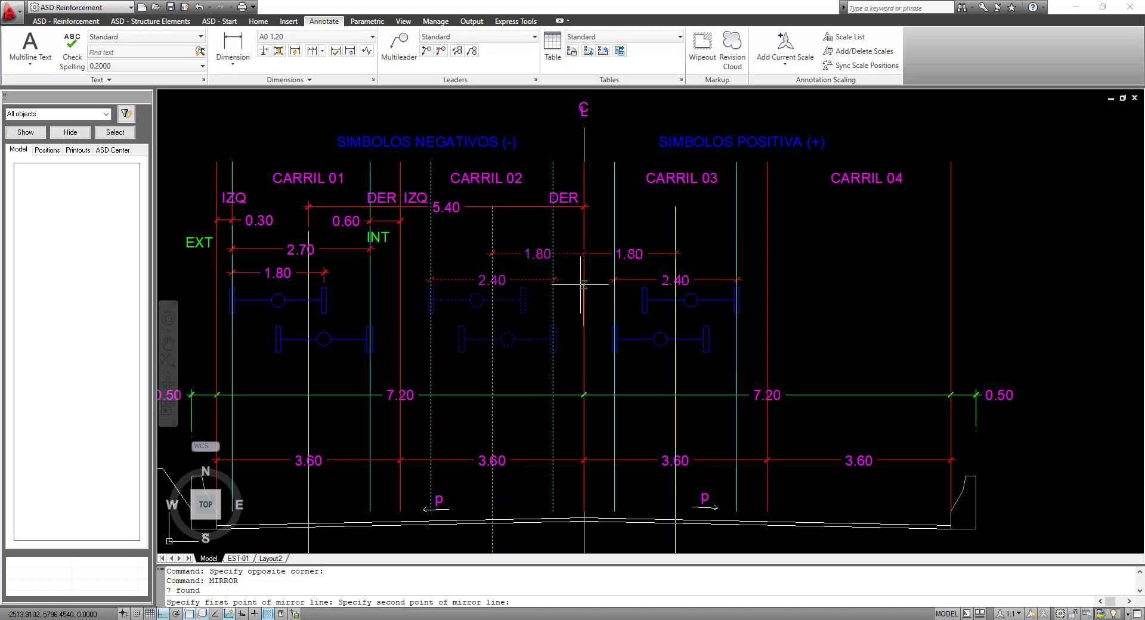
click(584, 288)
text(N)
key(Return)
key(Escape)
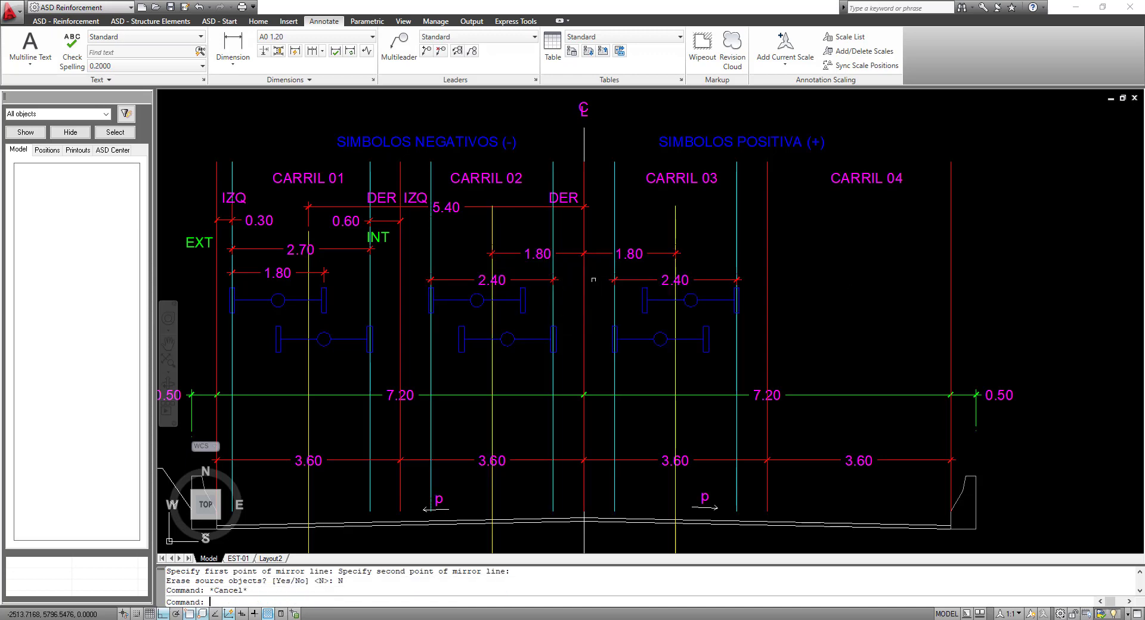
Step: Copy the IZQ and DER labels from CARRIL 02 to the matching positions in CARRIL 03
scroll(655, 238, up, 3)
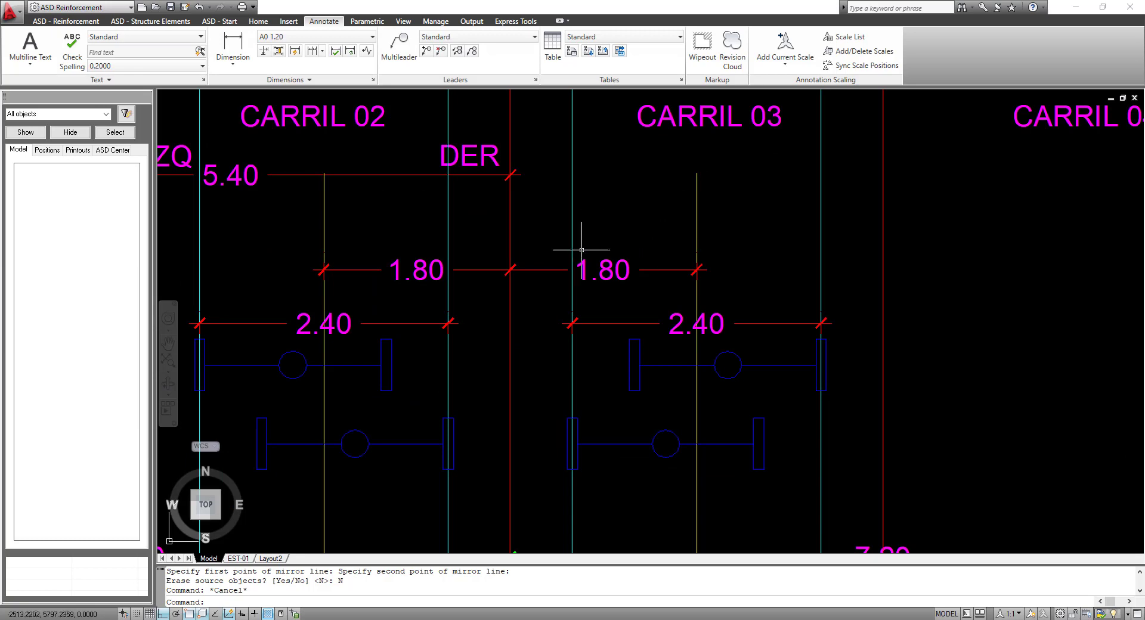
scroll(647, 259, down, 3)
scroll(770, 179, up, 3)
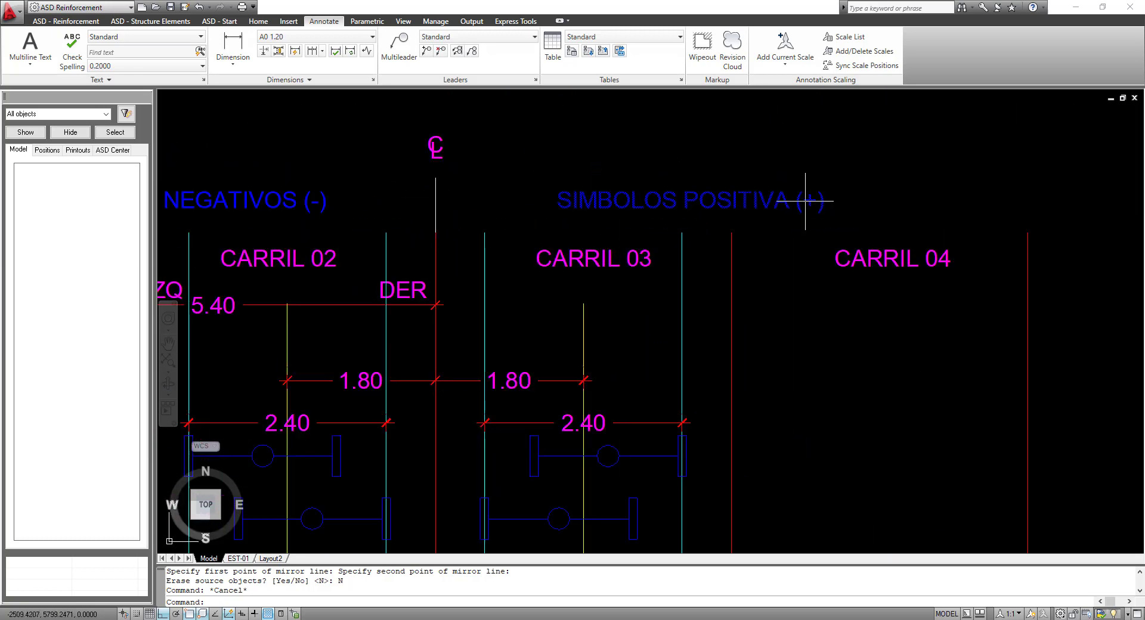
middle_drag(545, 341, 621, 275)
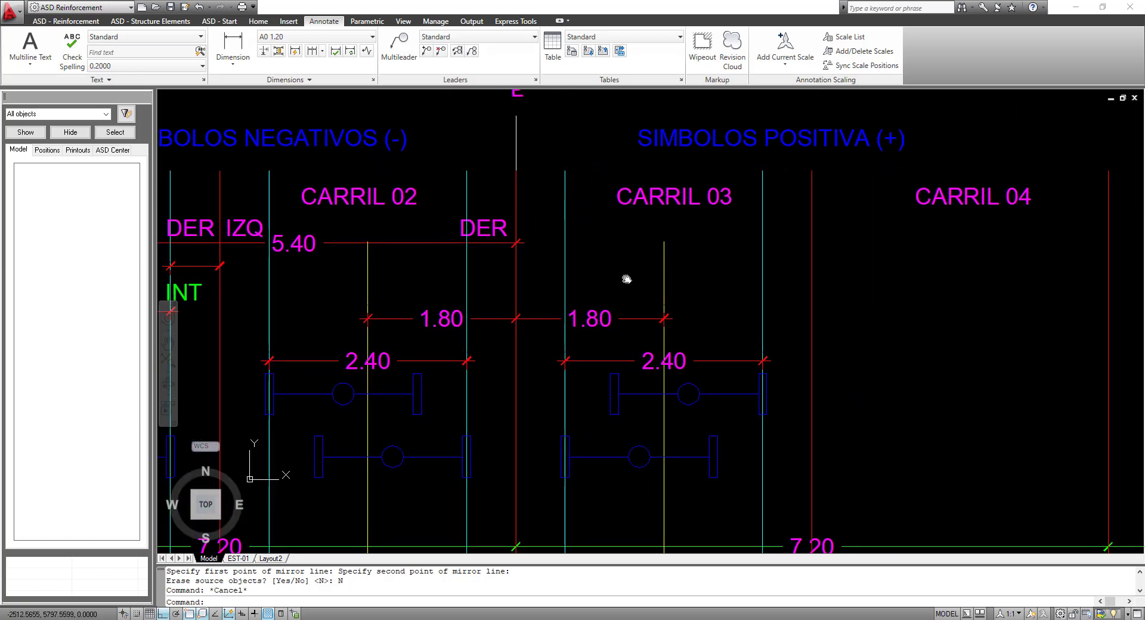
click(484, 229)
drag(266, 206, 230, 235)
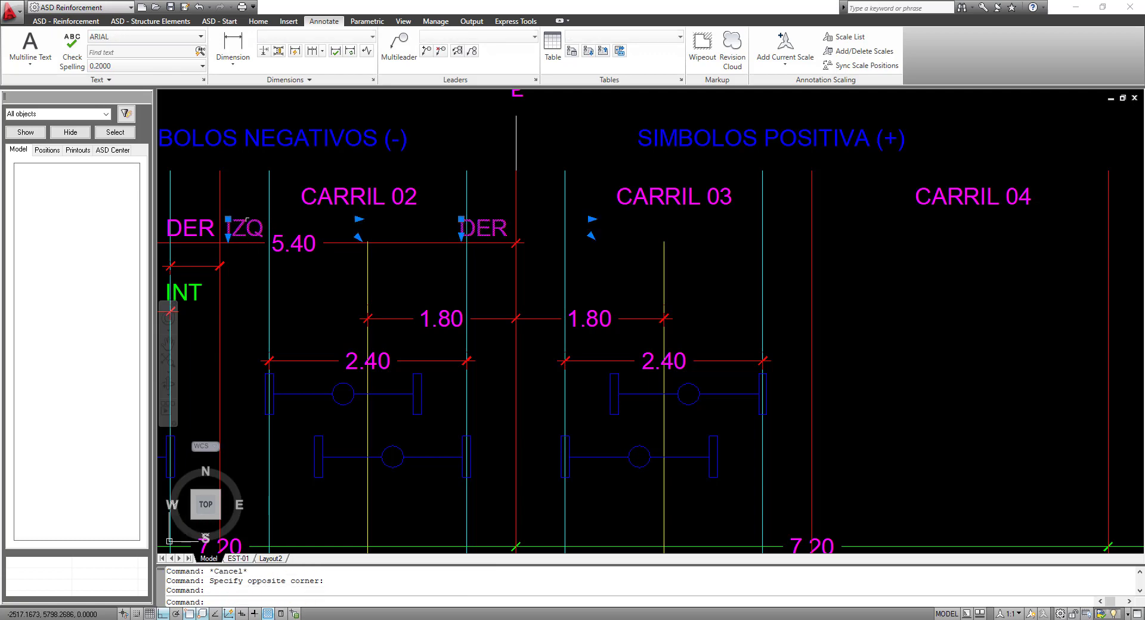
right_click(276, 209)
click(299, 310)
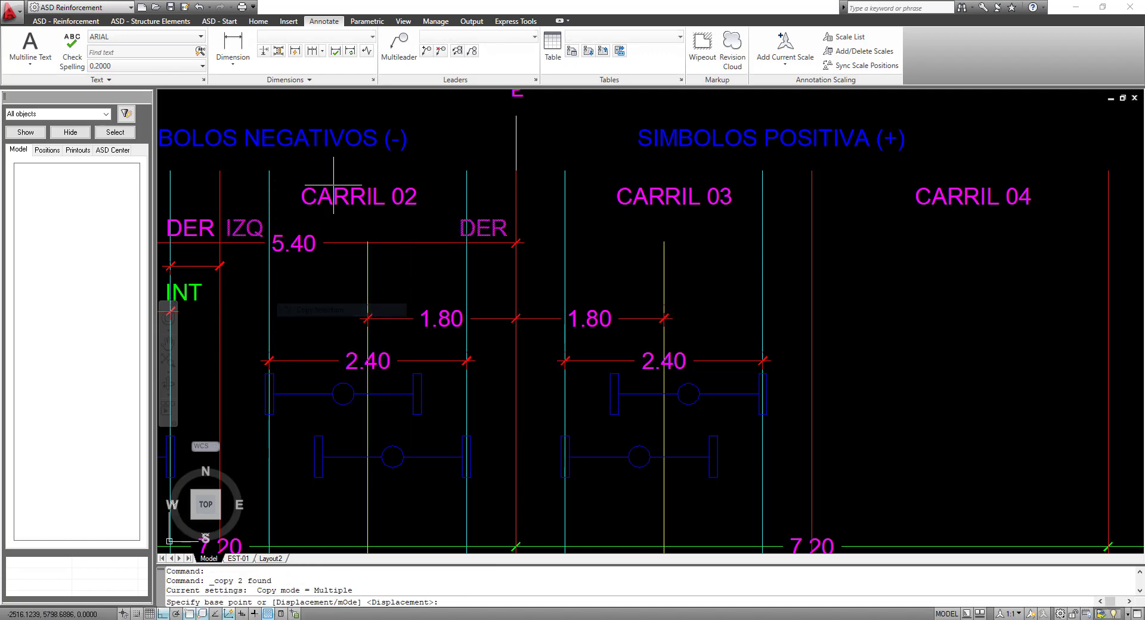
click(355, 182)
click(654, 182)
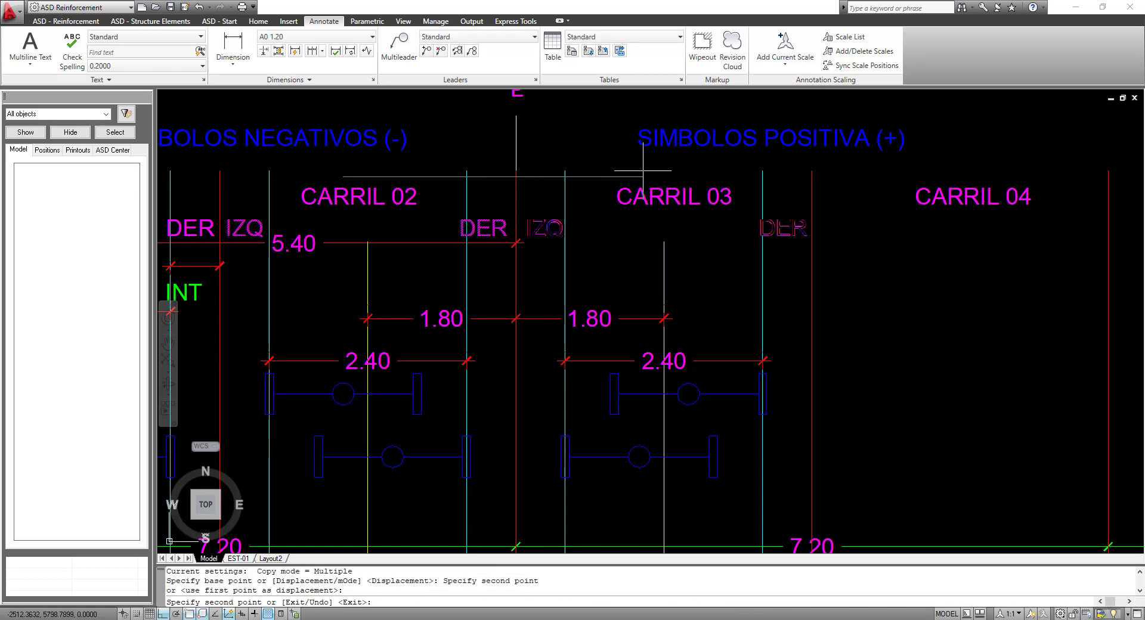
key(Escape)
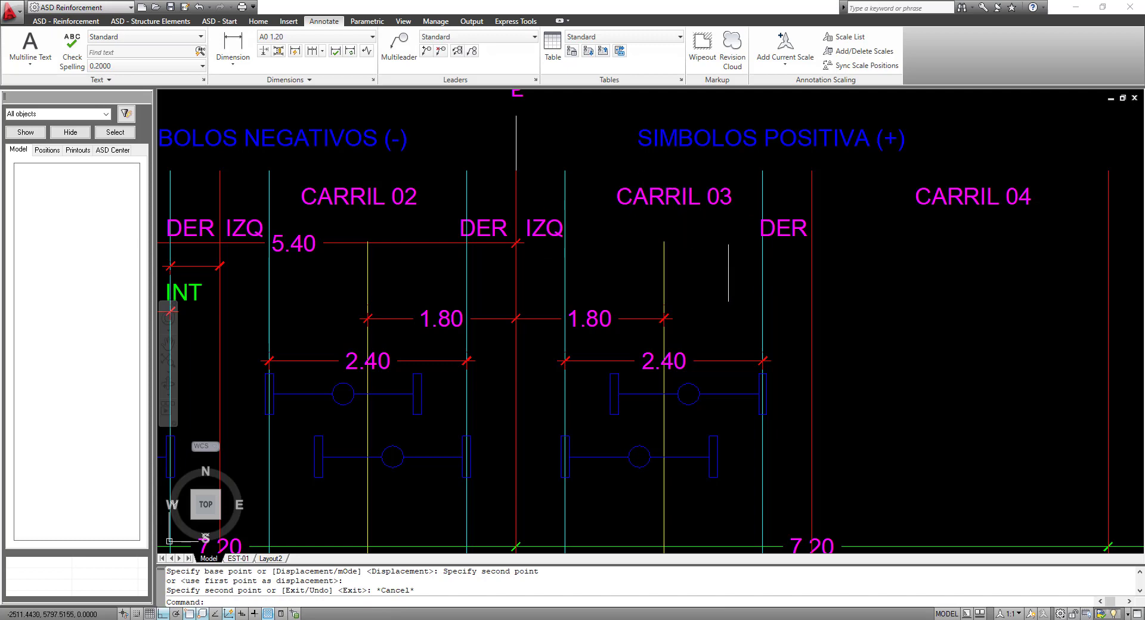
Step: Switch to CSiBridge and copy lane CARRIL 02, moving the copy's centerline to an offset of 1.8 m
scroll(687, 282, down, 4)
scroll(687, 282, up, 3)
scroll(651, 212, down, 1)
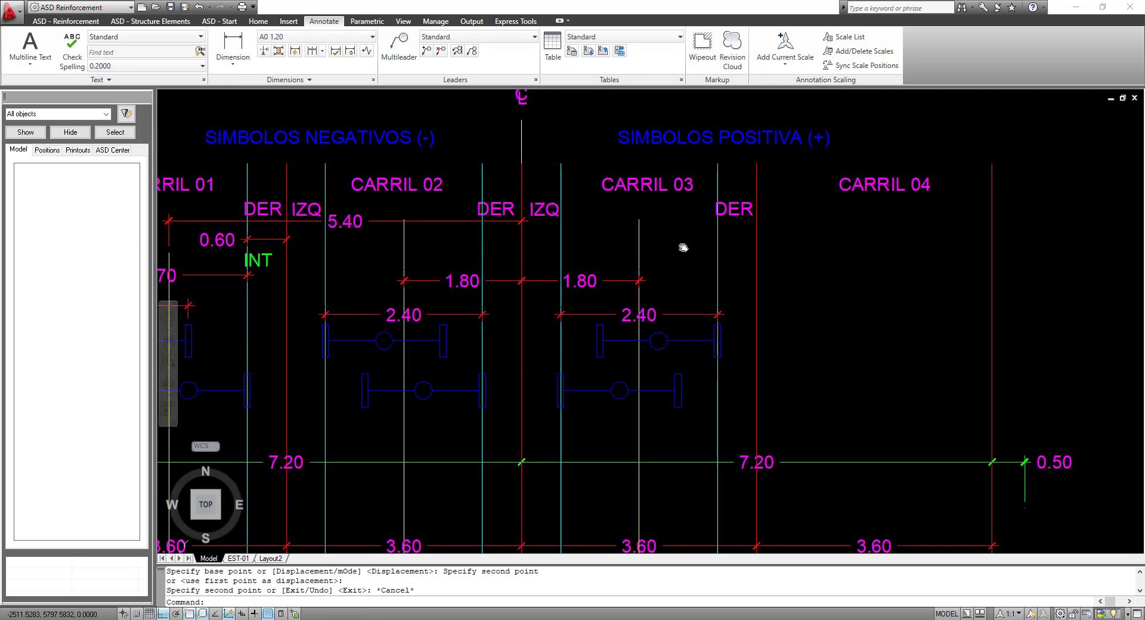
key(alt+Tab)
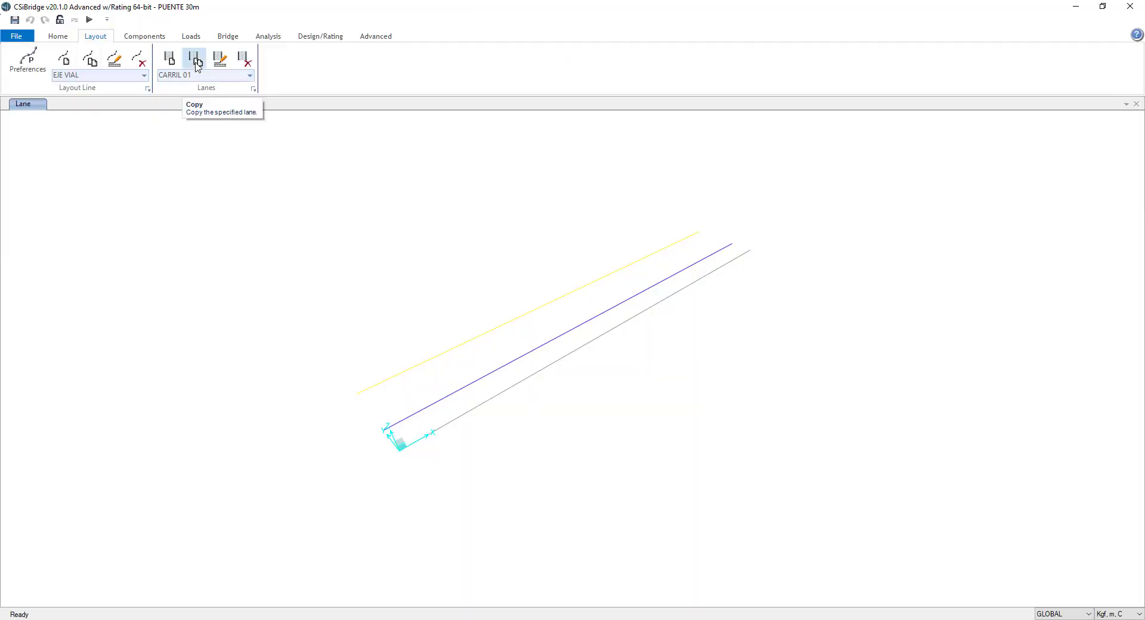
click(249, 75)
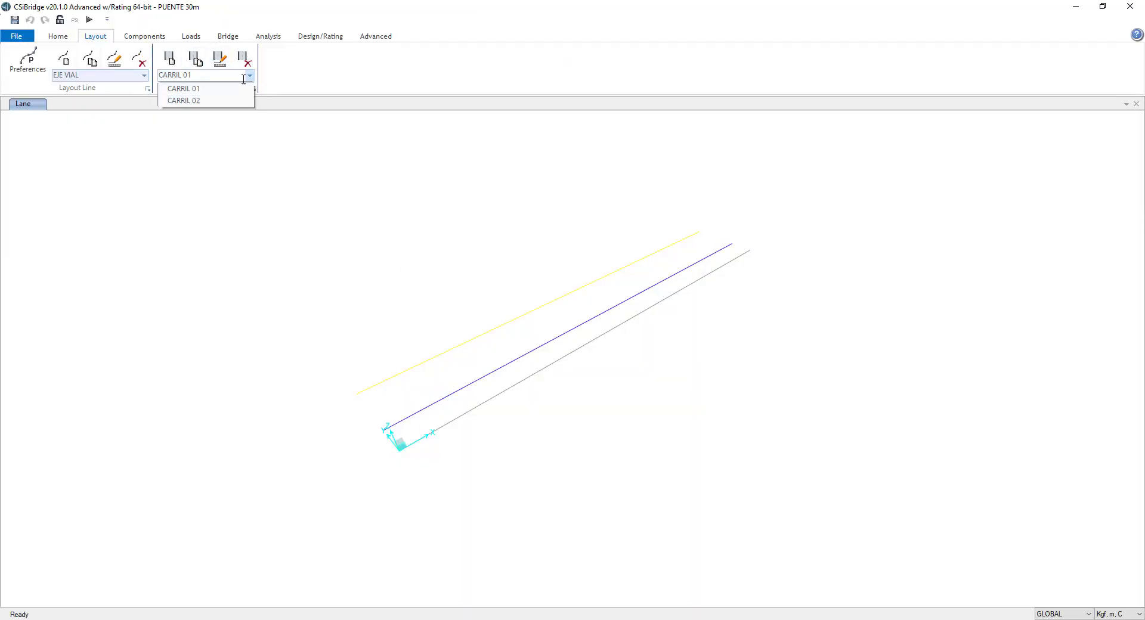
click(212, 102)
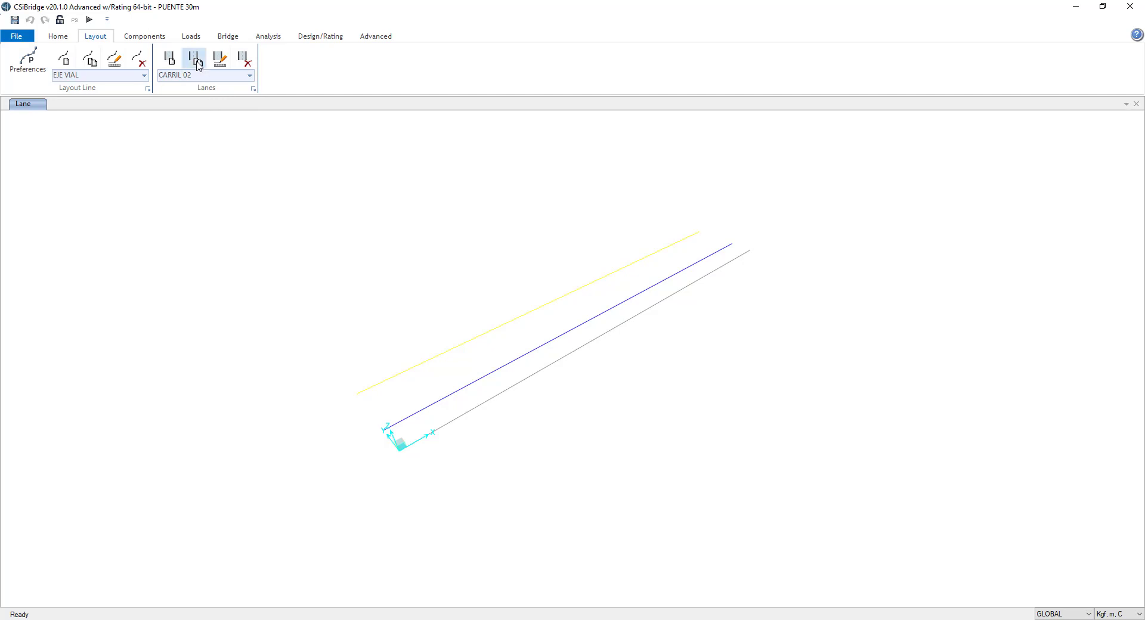
click(195, 59)
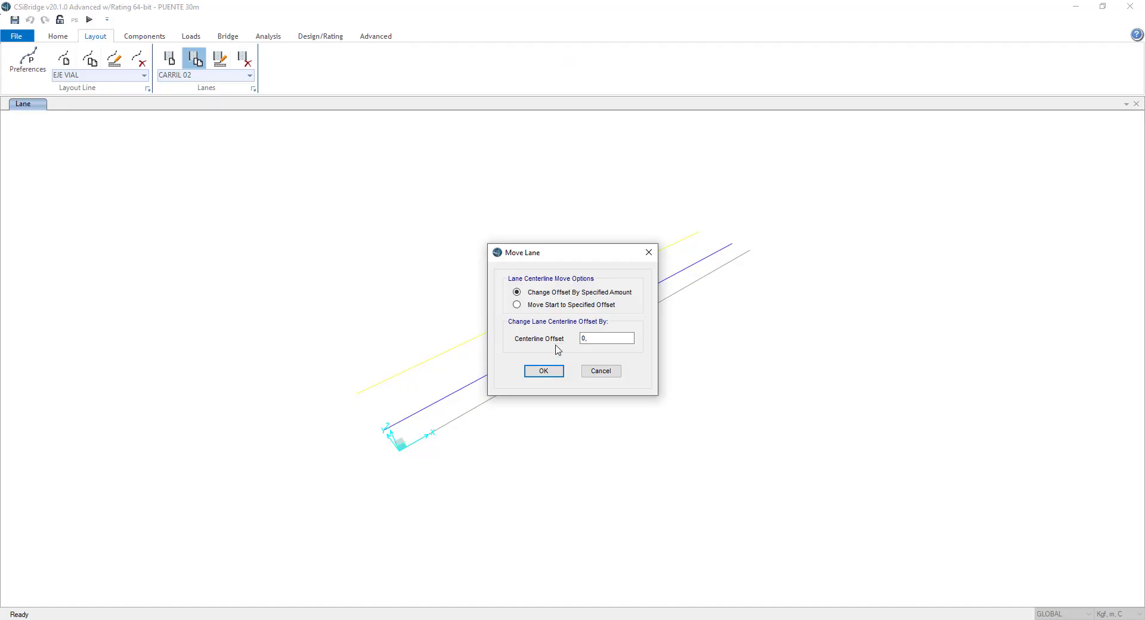
click(593, 338)
click(543, 371)
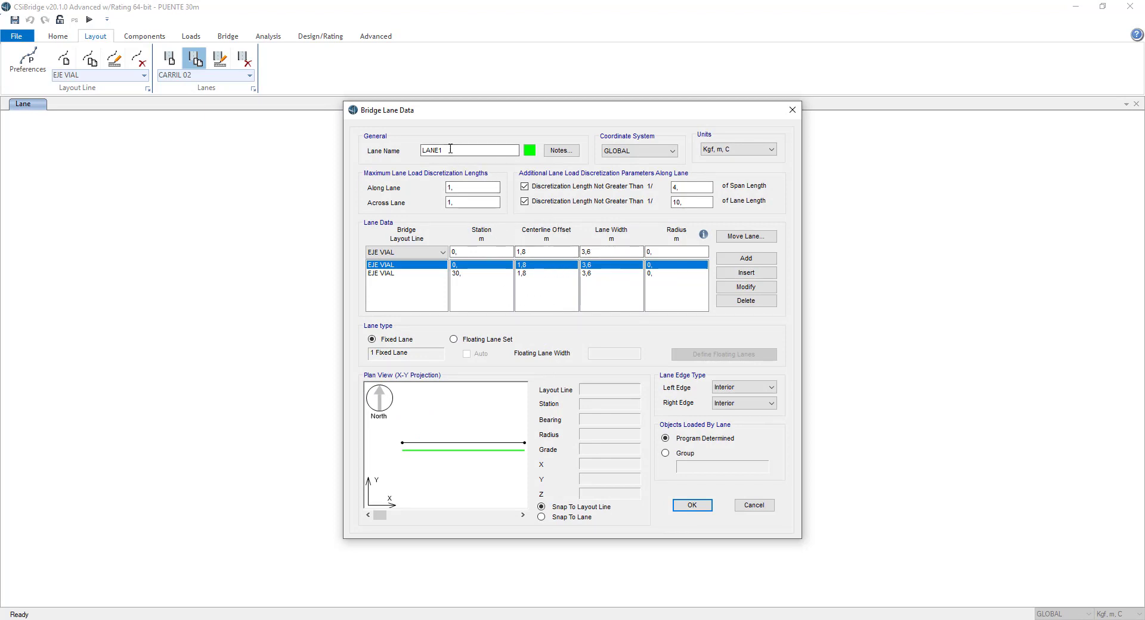
Step: Name the copied lane CARRIL 03 and accept its lane data
drag(452, 149, 376, 142)
text(CARRIL 03)
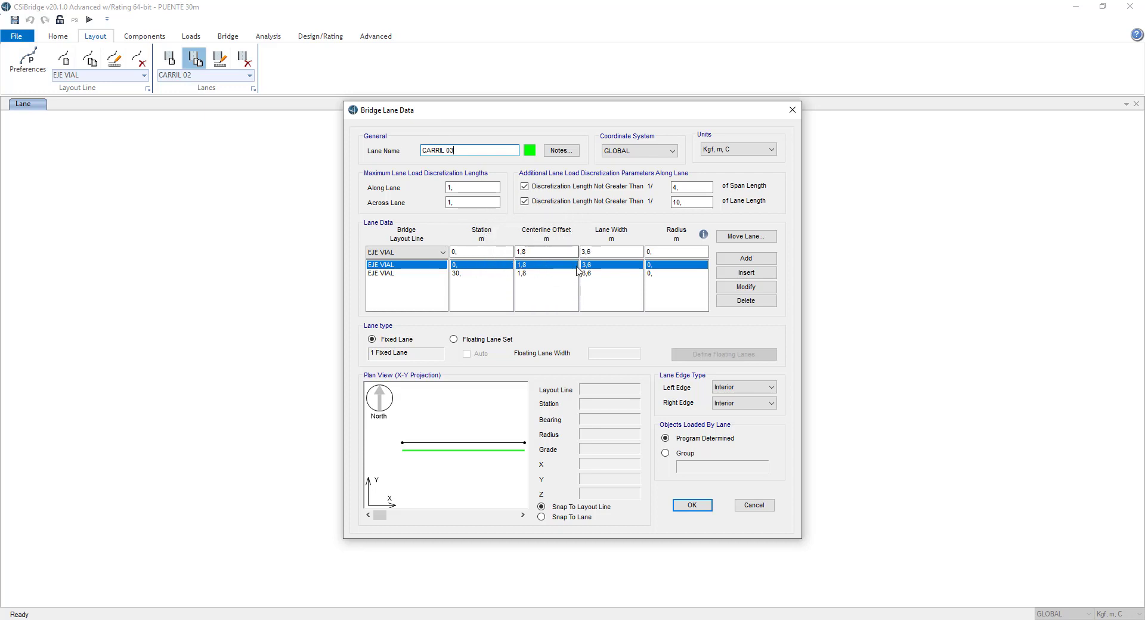
key(ctrl)
key(ctrl)
key(ctrl)
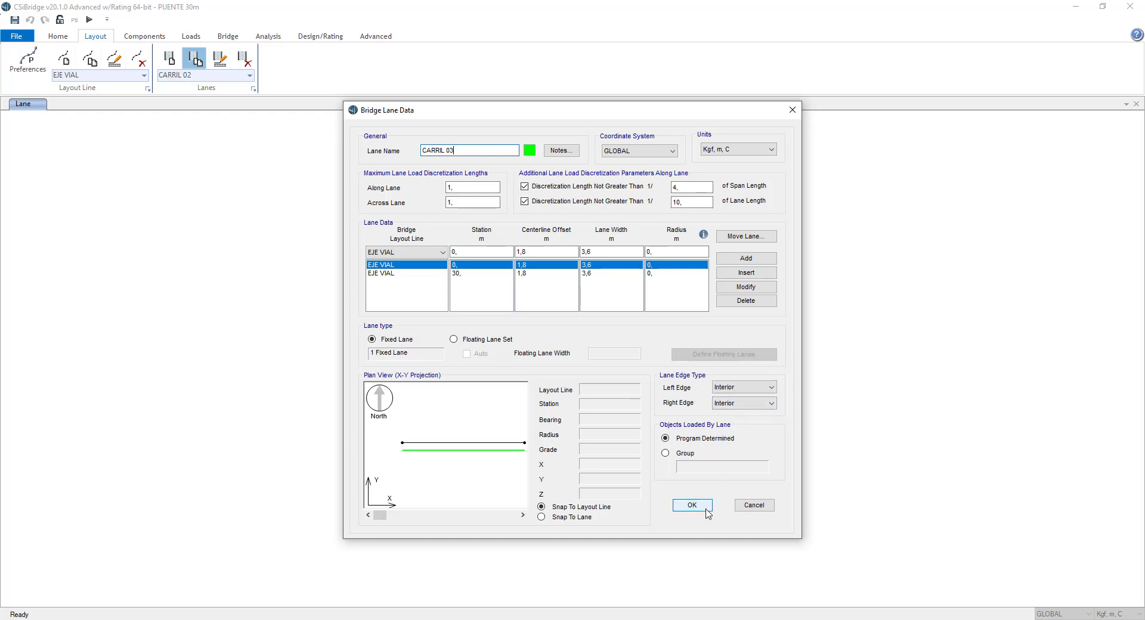
click(703, 508)
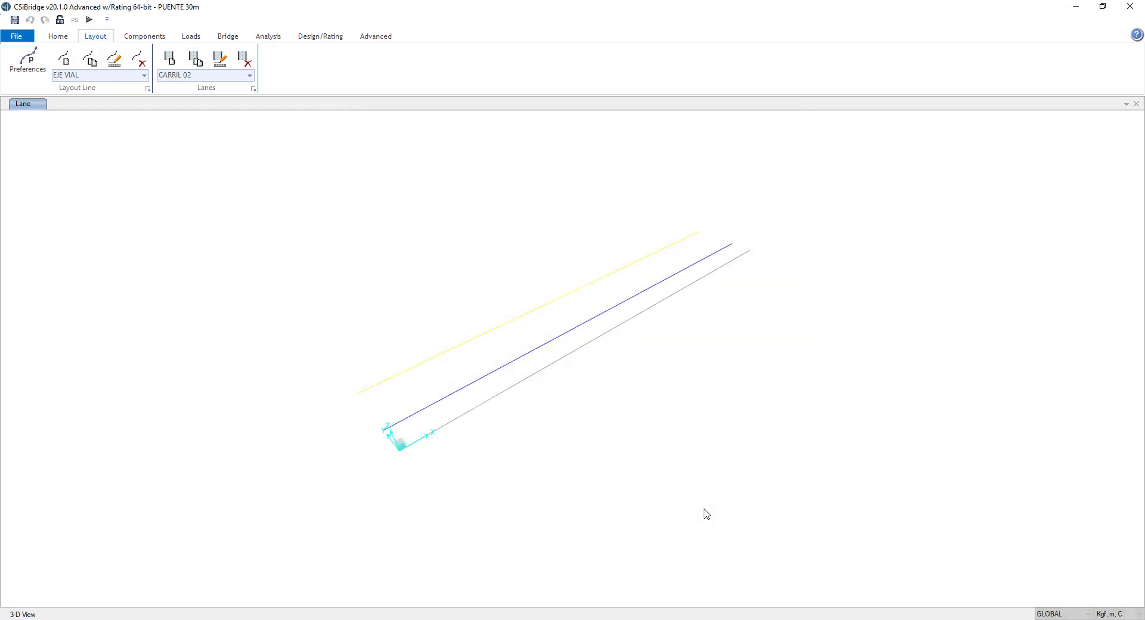
Step: Start a new lane named CARRIL 04 with maximum load discretization lengths of 1 m along and across the lane
click(250, 75)
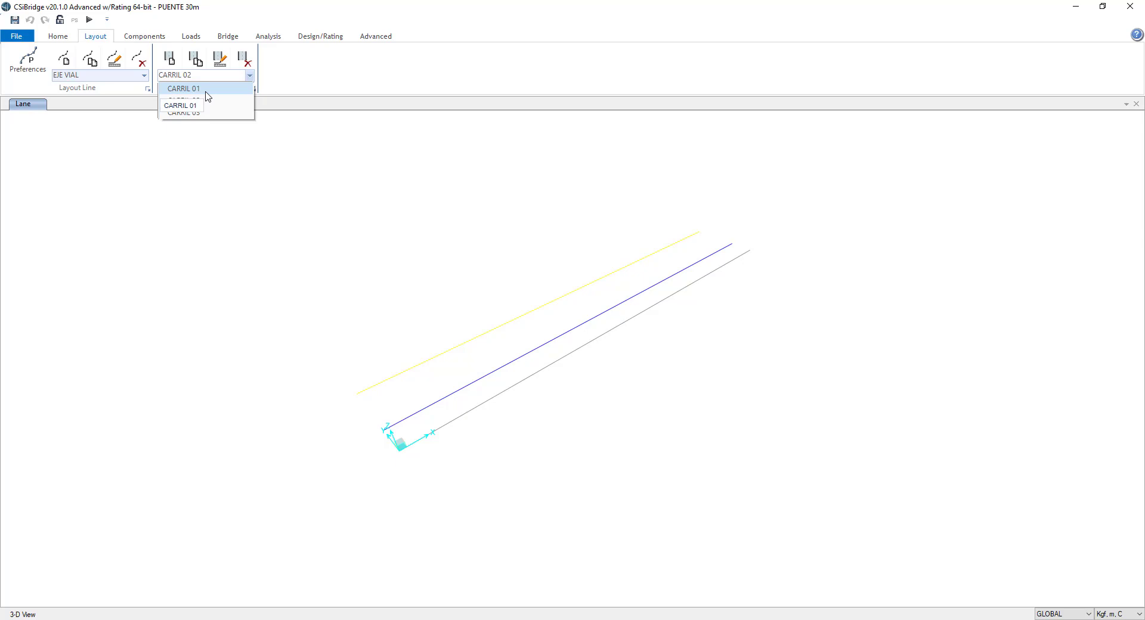
click(174, 65)
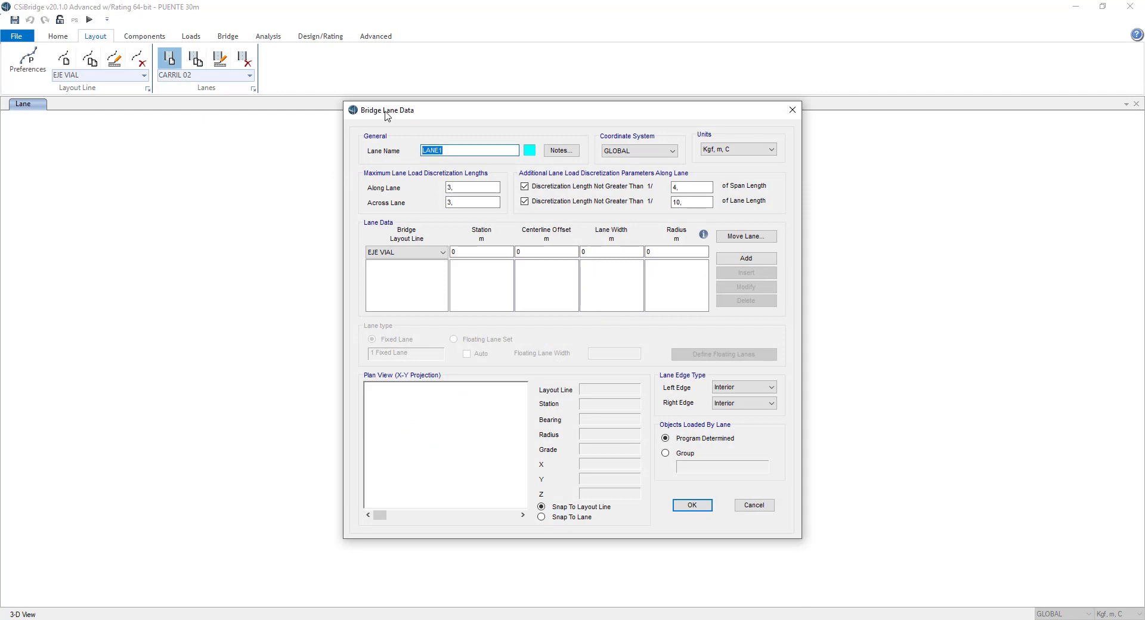
text(CARRIL 04)
click(471, 190)
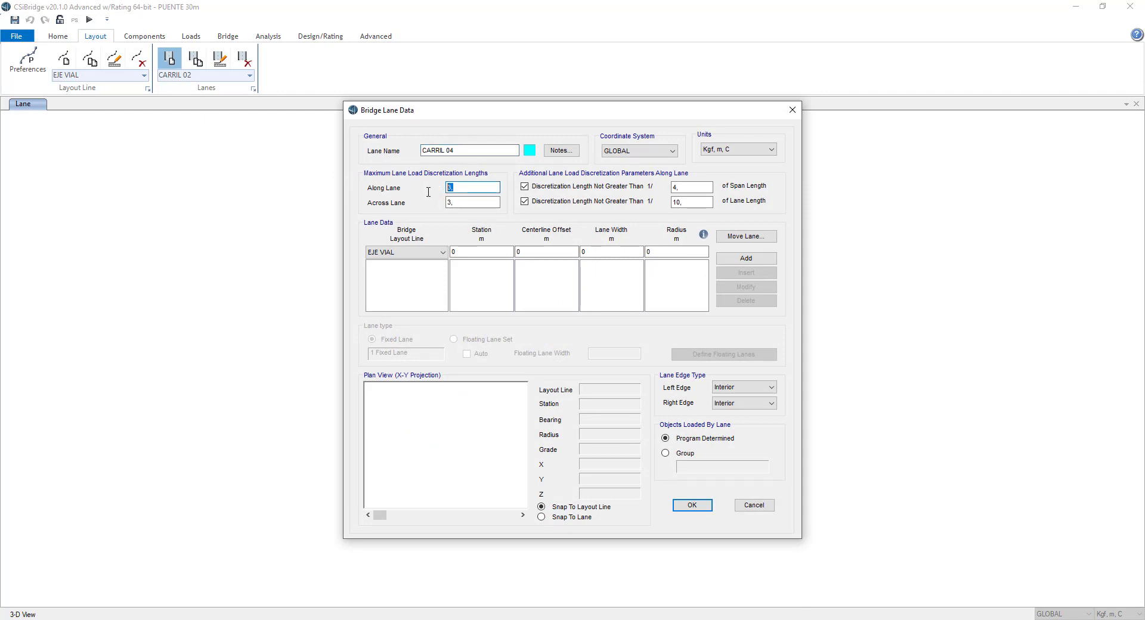
text(1)
key(Tab)
text(1)
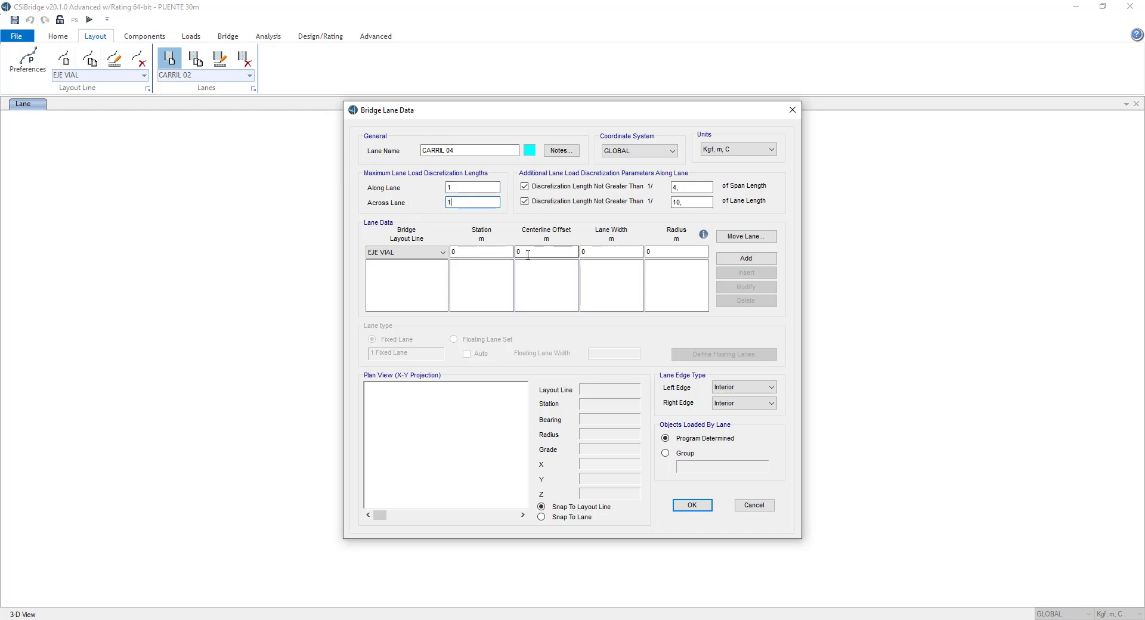
click(529, 254)
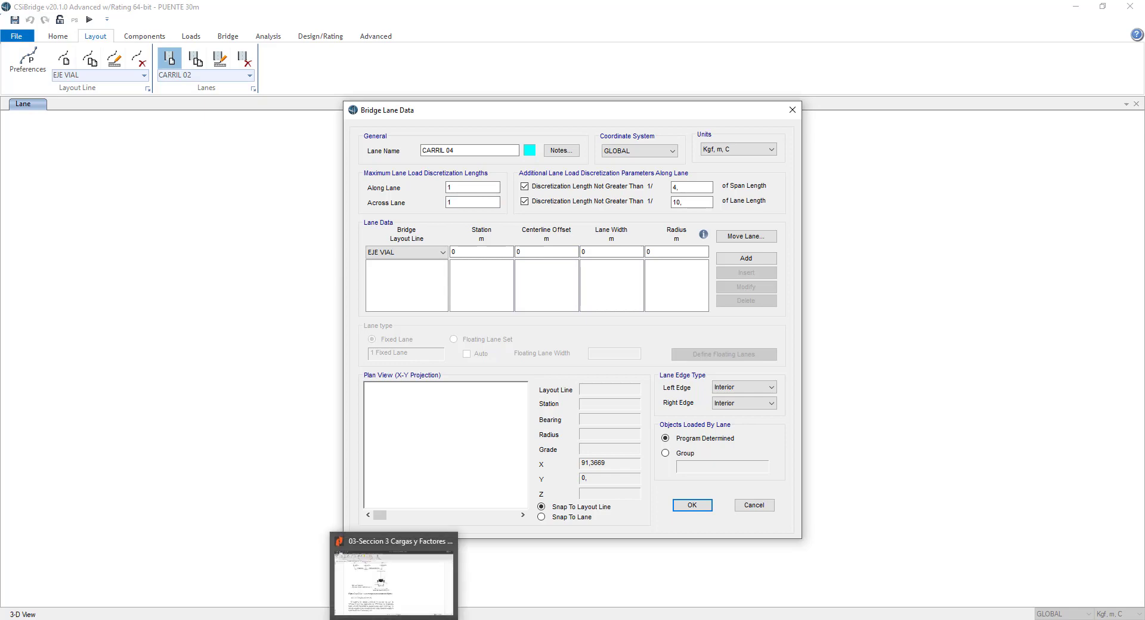
Step: Switch to AutoCAD and mirror CARRIL 01's centerline and its 5.40 dimension about the bridge centerline into CARRIL 04, keeping the originals
click(394, 619)
scroll(879, 241, down, 5)
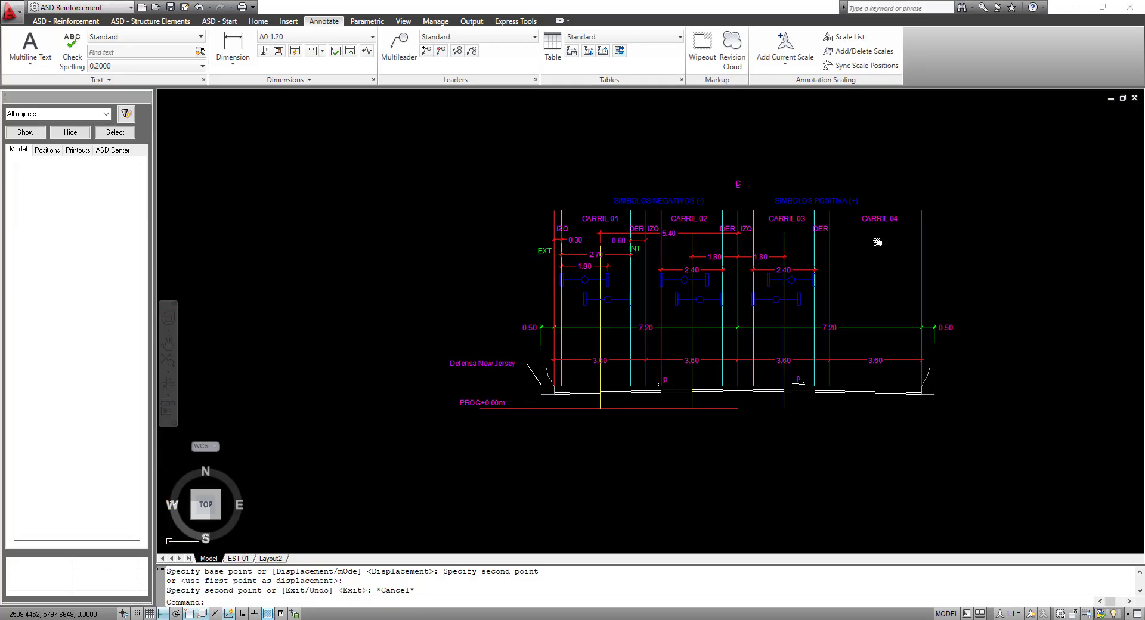
scroll(616, 272, up, 5)
click(580, 372)
click(535, 362)
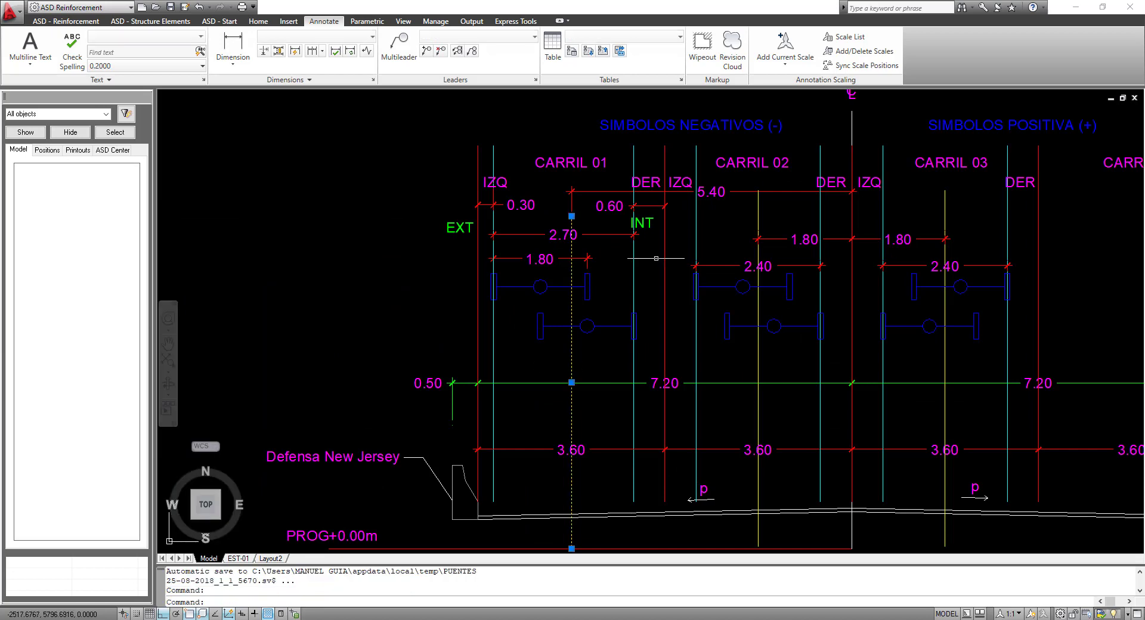
mouse_move(787, 219)
middle_down()
mouse_move(647, 213)
mouse_move(604, 248)
middle_up()
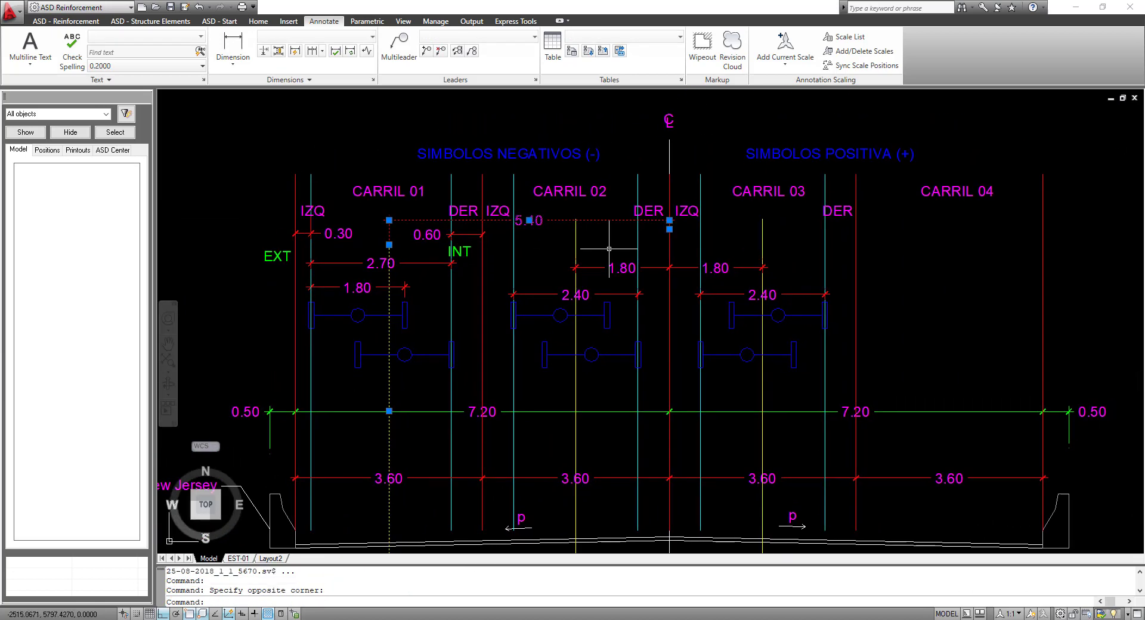
text(MIRROR)
key(Return)
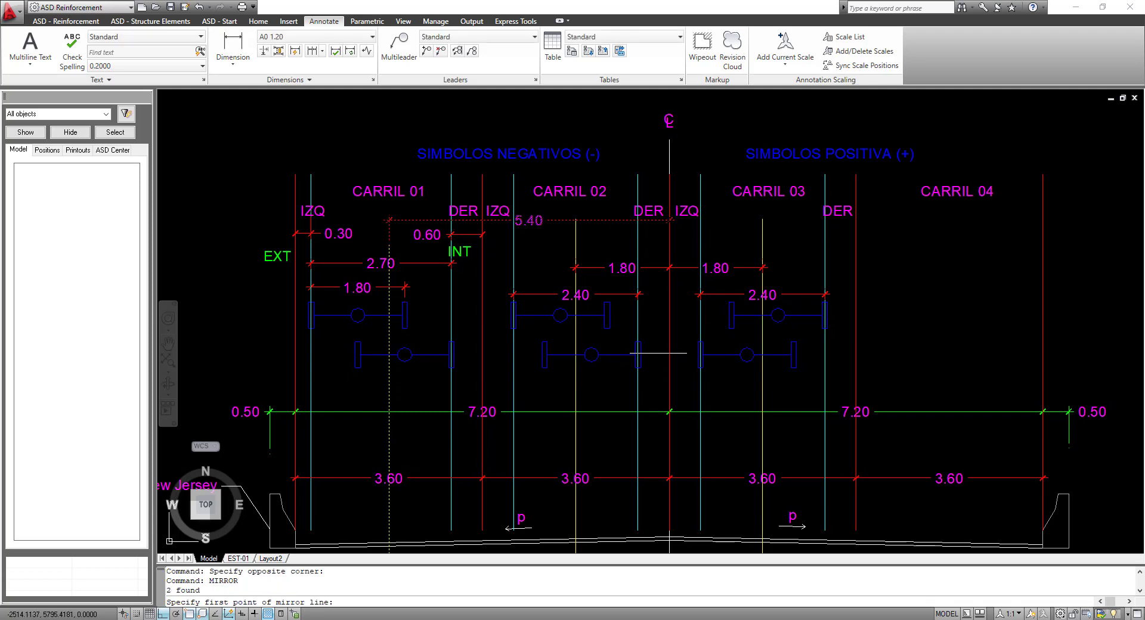
click(669, 353)
click(669, 295)
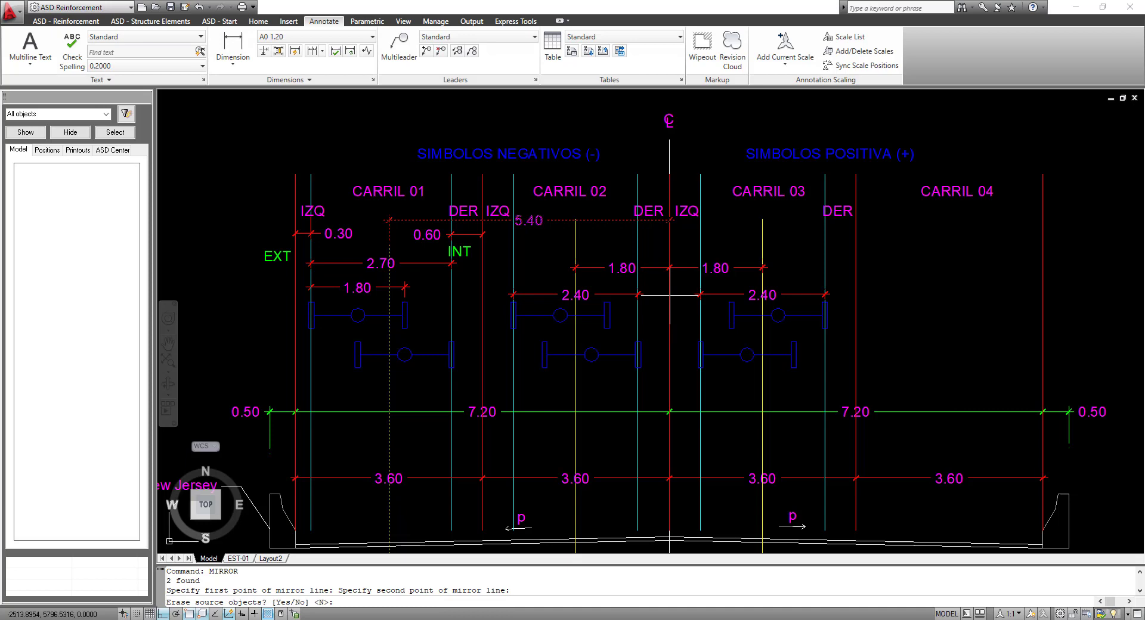
text(N)
key(Return)
key(Escape)
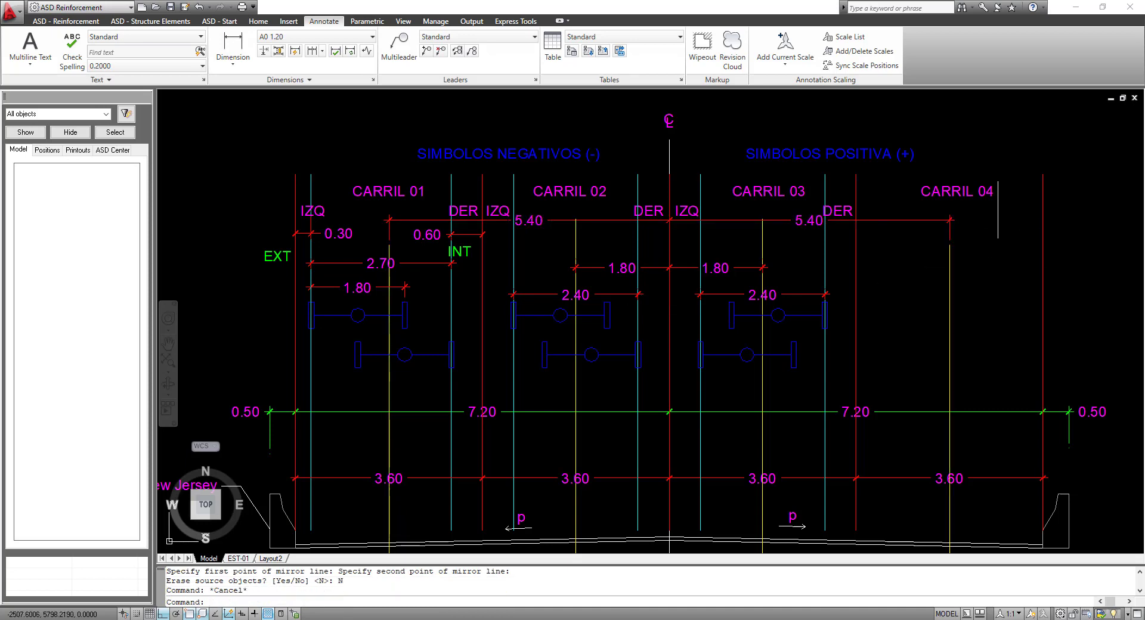
middle_drag(956, 274, 870, 272)
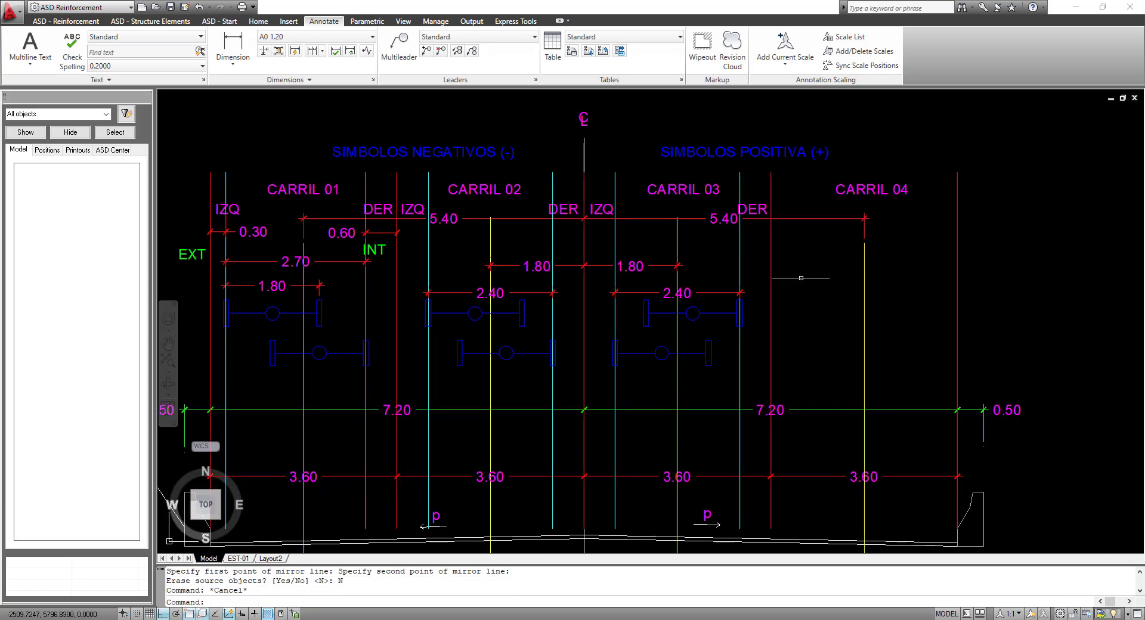
Step: Switch to CSiBridge and set CARRIL 04's centerline offset to 5.4 m and its lane width to 3.60 m
key(alt+Tab)
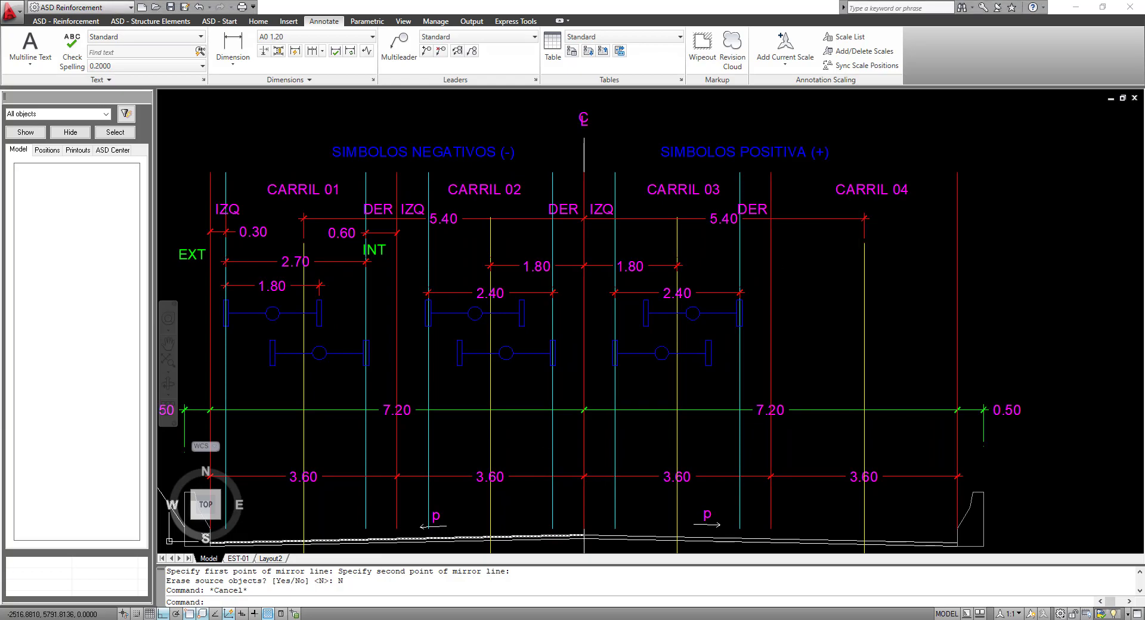
click(529, 251)
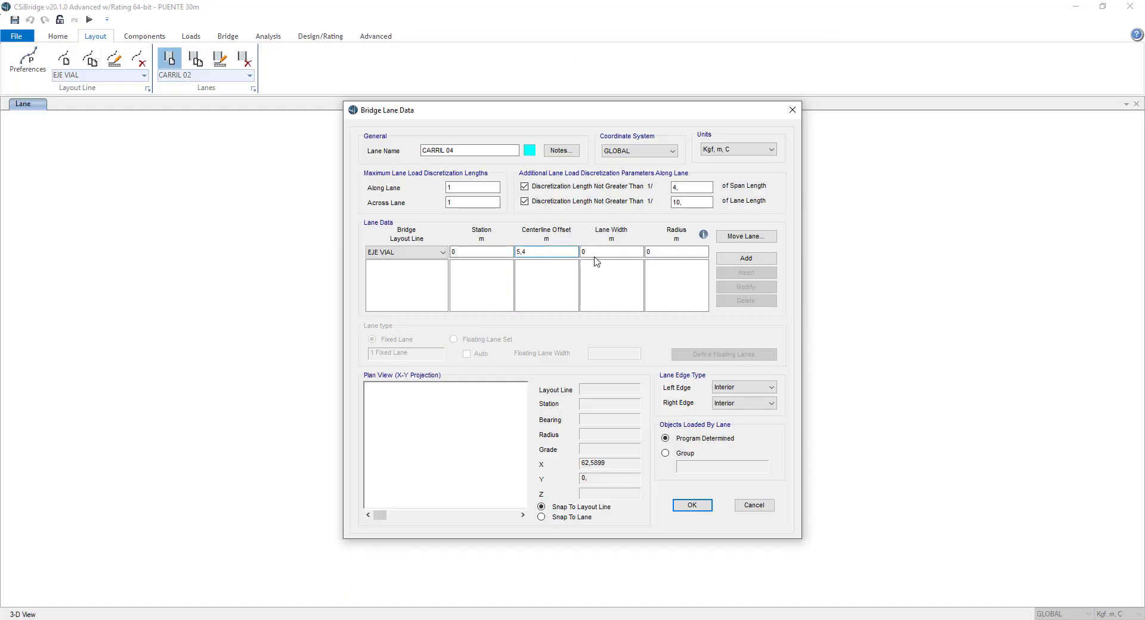
key(Tab)
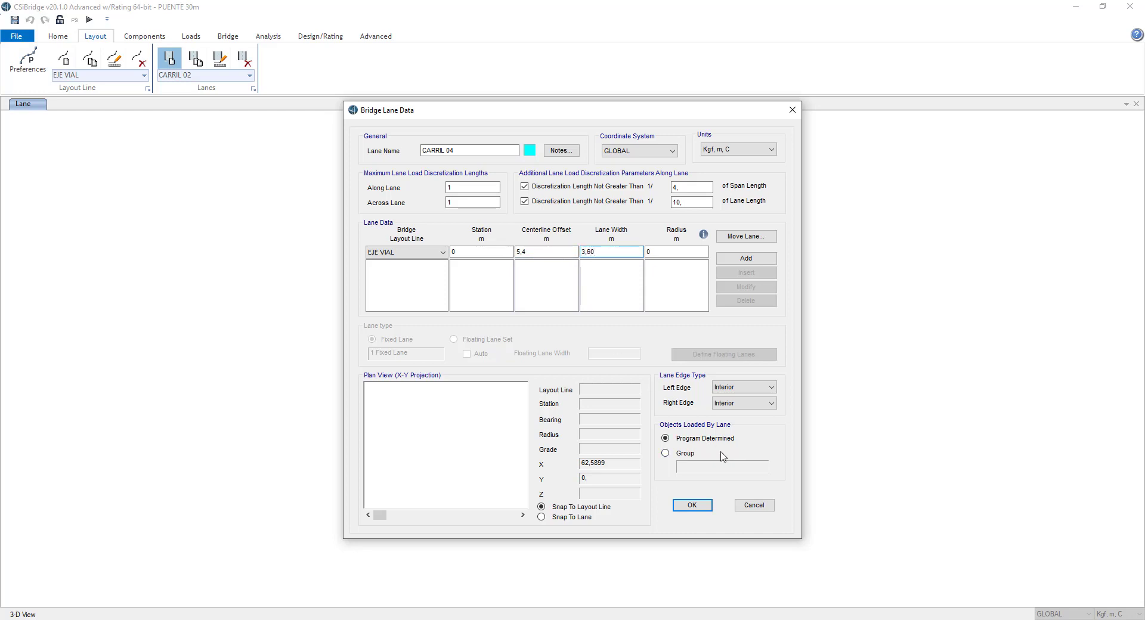
Step: Switch to AutoCAD and copy the IZQ and DER labels from CARRIL 03 to the matching positions in CARRIL 04
mouse_move(393, 619)
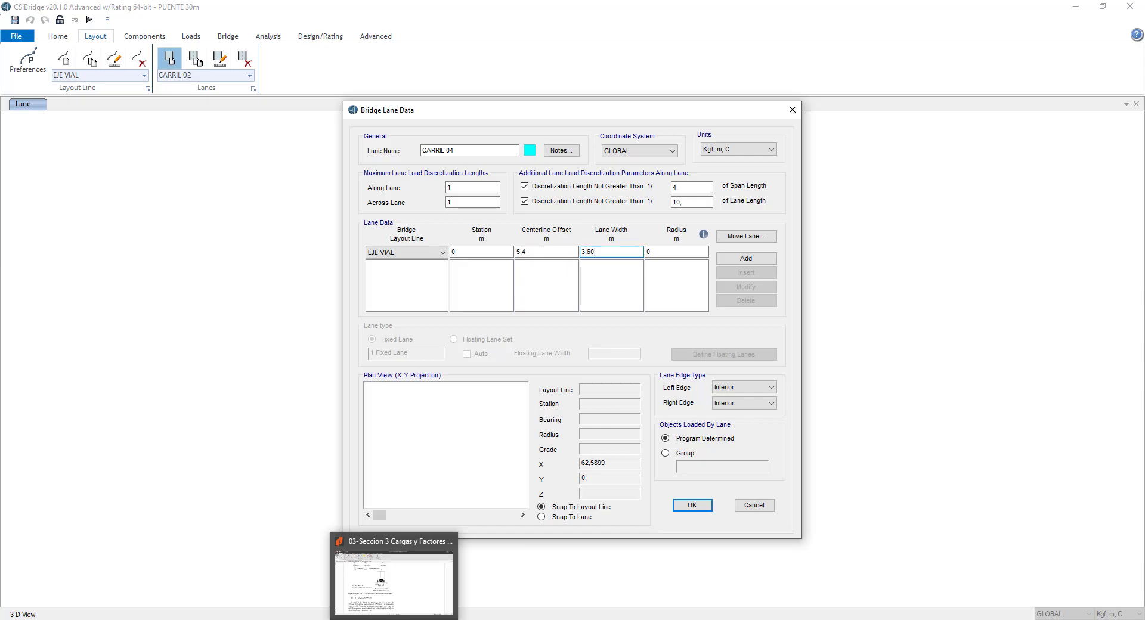
click(393, 579)
key(Escape)
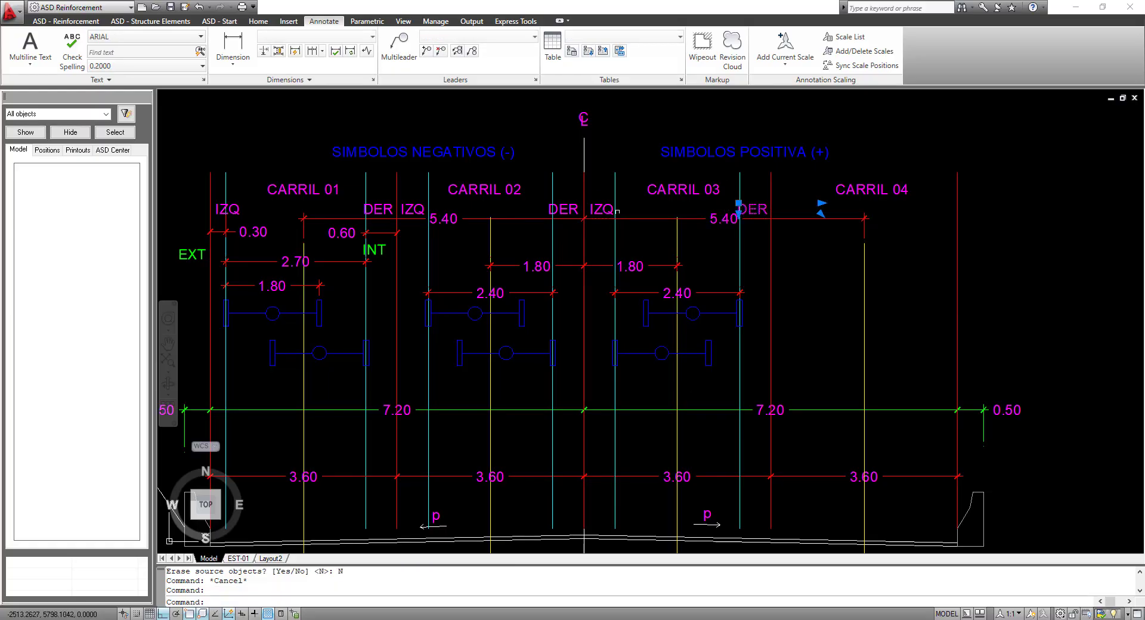
click(616, 210)
right_click(622, 137)
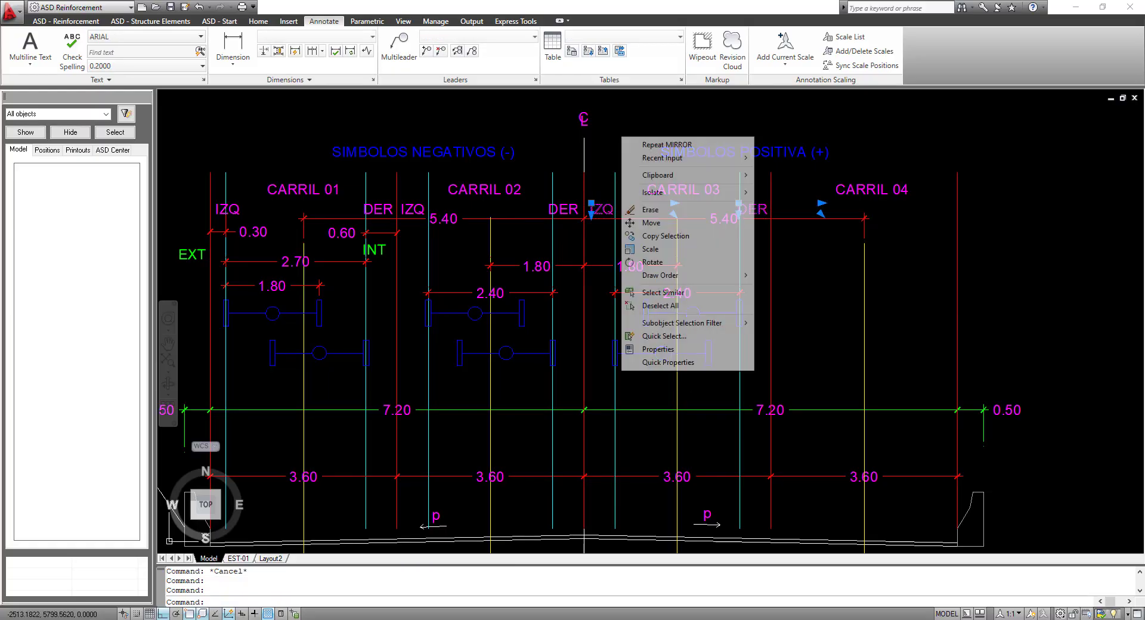
click(662, 237)
click(723, 122)
click(915, 121)
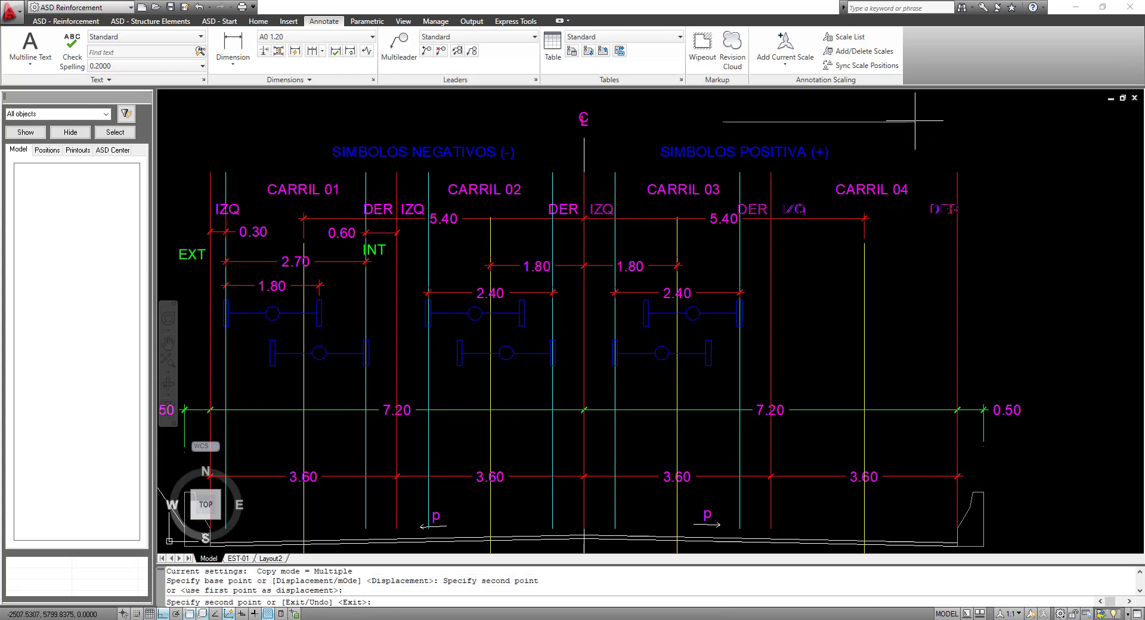
key(Escape)
Step: Mirror CARRIL 01's two axles, cyan limit lines and 1.80 axle dimension about the bridge centerline into CARRIL 04, keeping the originals
mouse_move(980, 292)
middle_down()
mouse_move(718, 324)
mouse_move(583, 315)
mouse_move(493, 335)
middle_up()
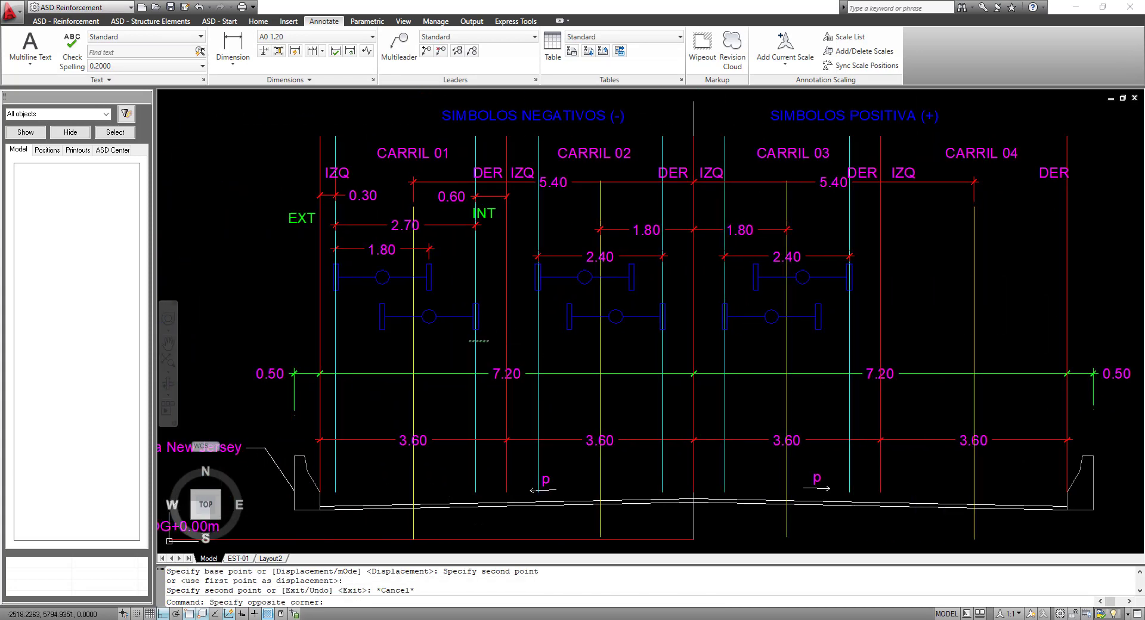
click(490, 341)
click(374, 290)
click(375, 293)
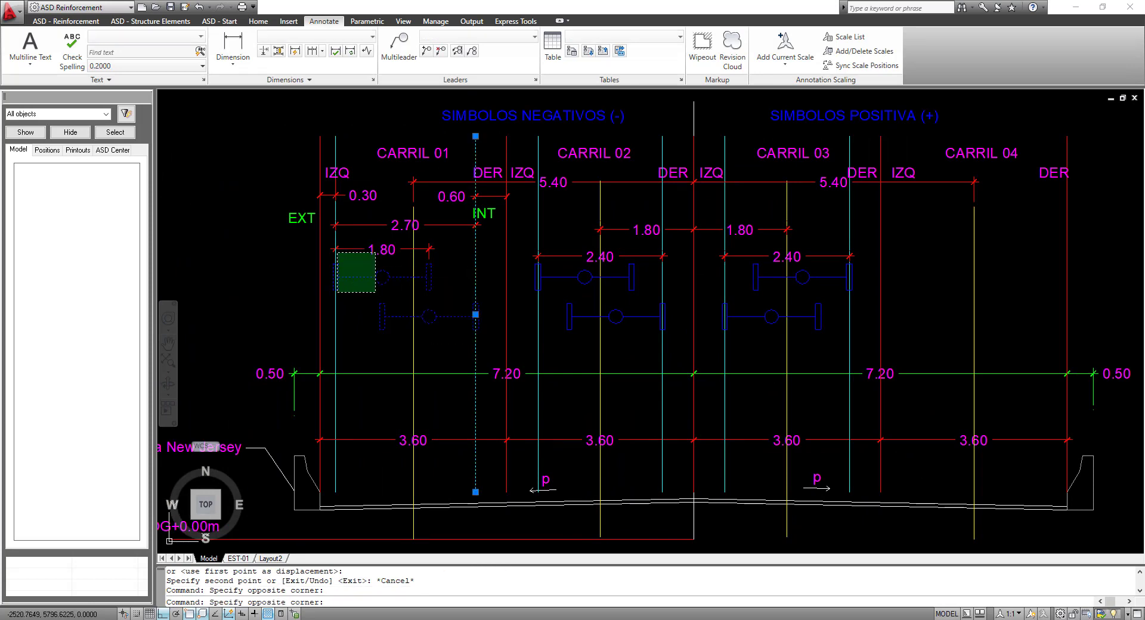
click(329, 248)
key(Escape)
middle_drag(777, 303, 707, 329)
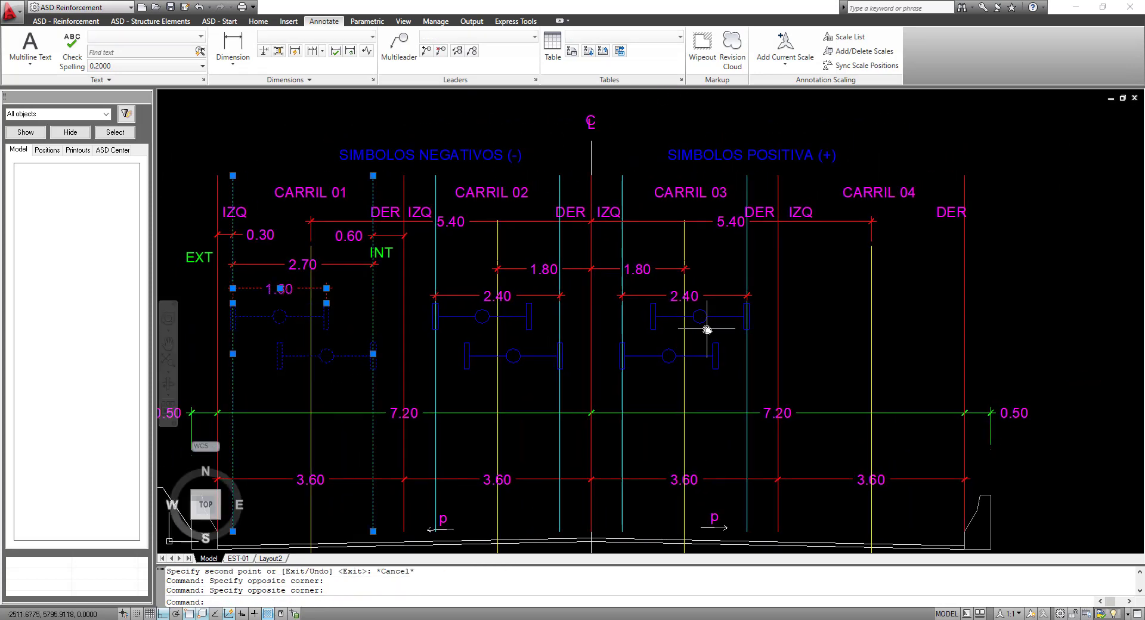
text(MIRROR)
key(Return)
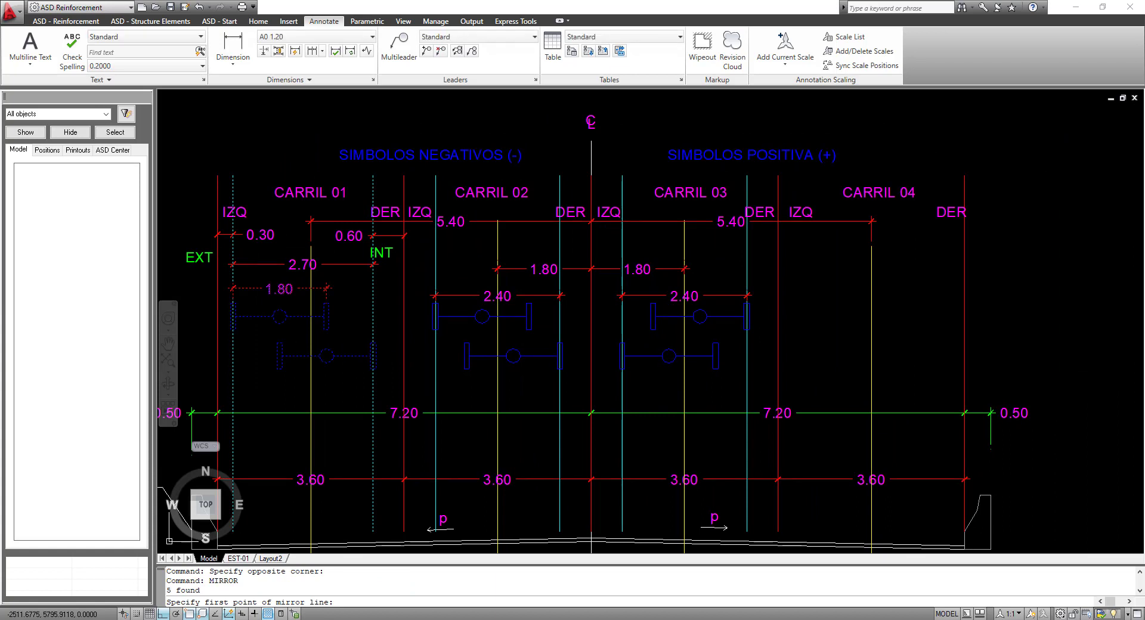
click(590, 413)
click(593, 319)
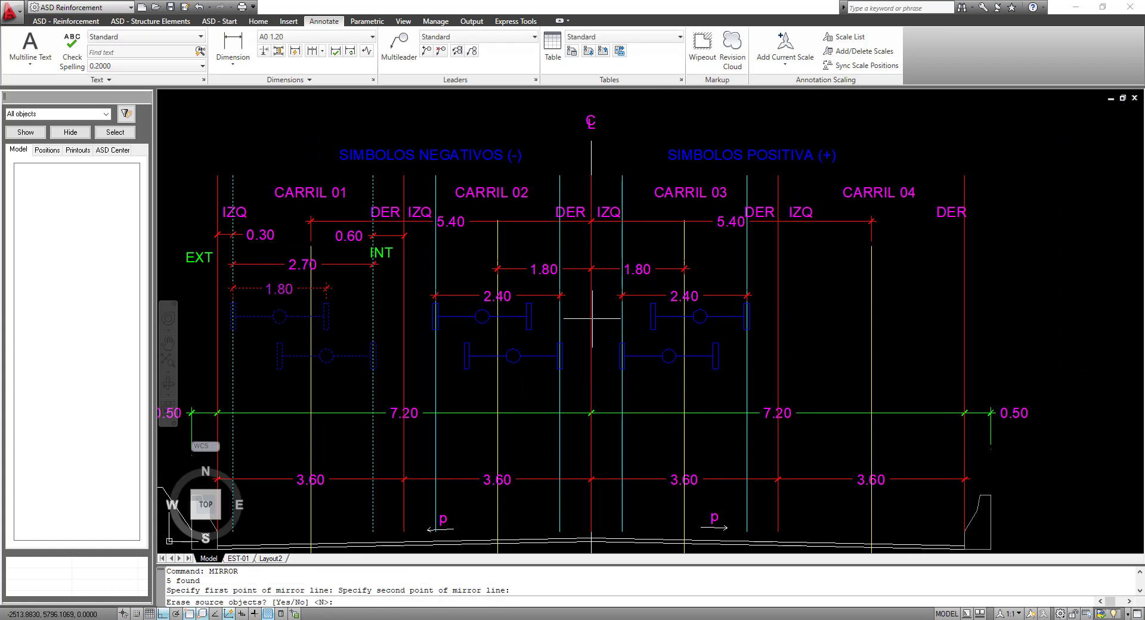
key(Return)
key(Escape)
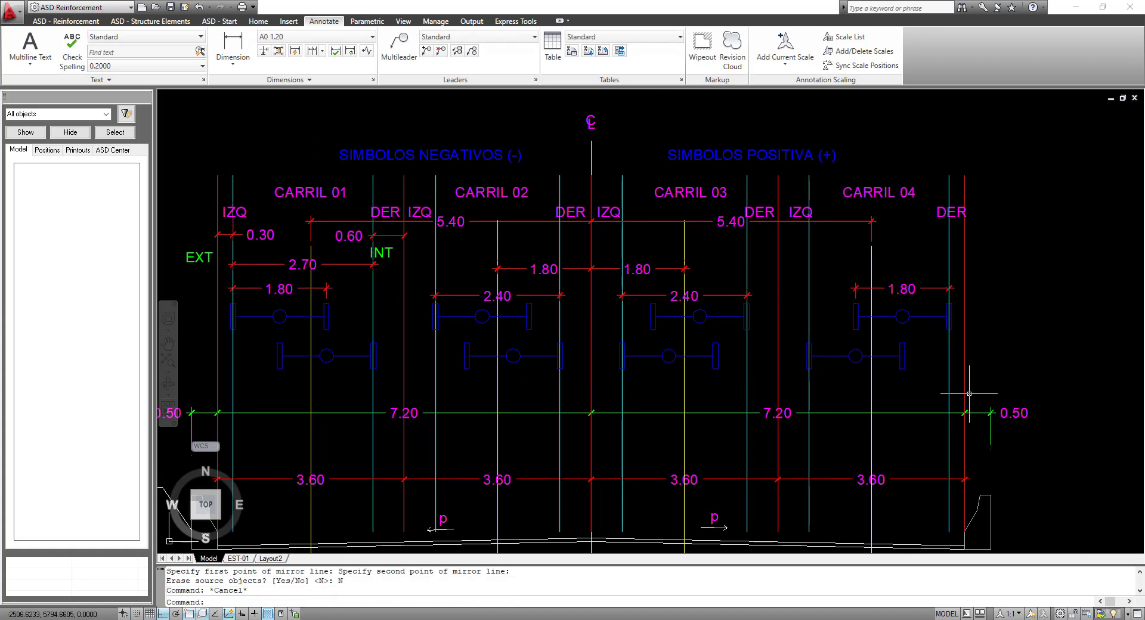
Step: Switch to CSiBridge and set CARRIL 04's right edge type to Exterior
scroll(951, 358, up, 3)
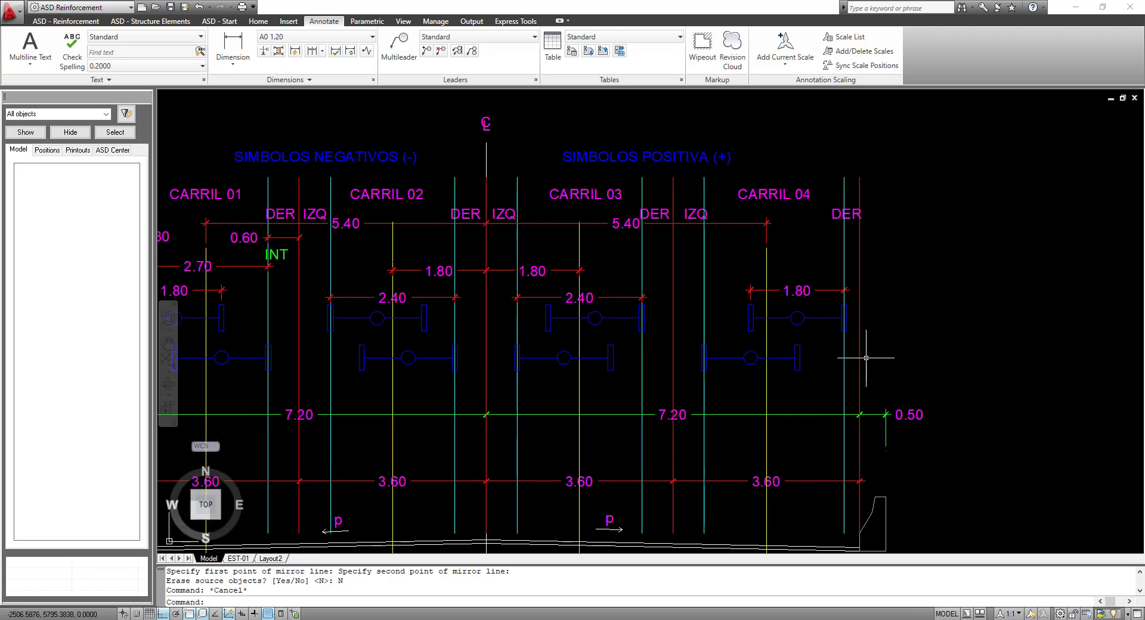
scroll(793, 325, down, 3)
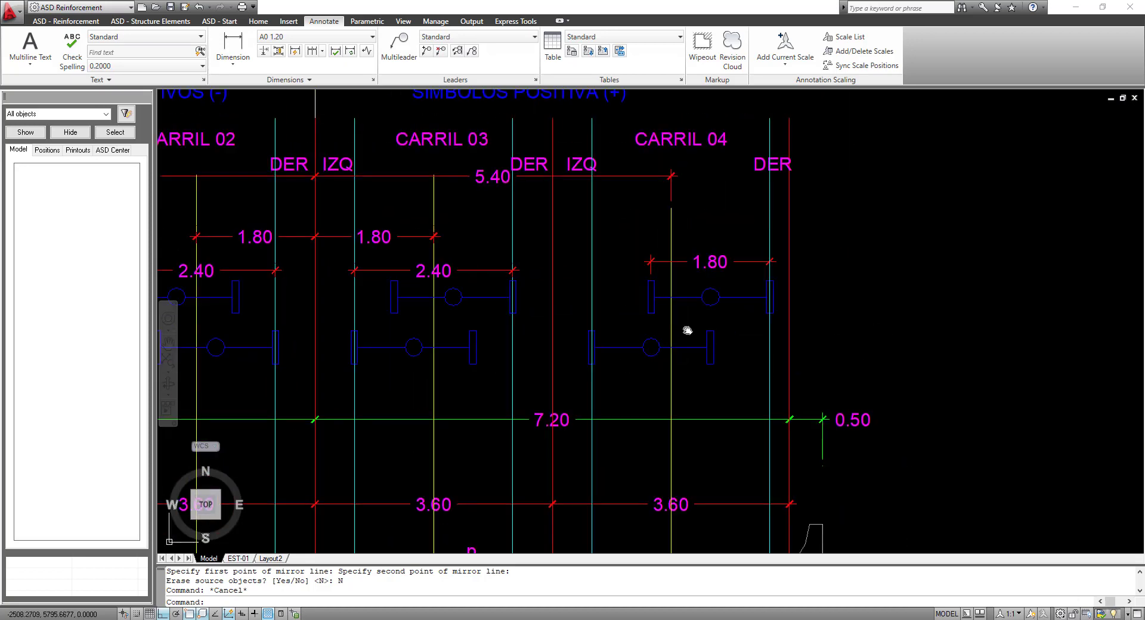
click(564, 250)
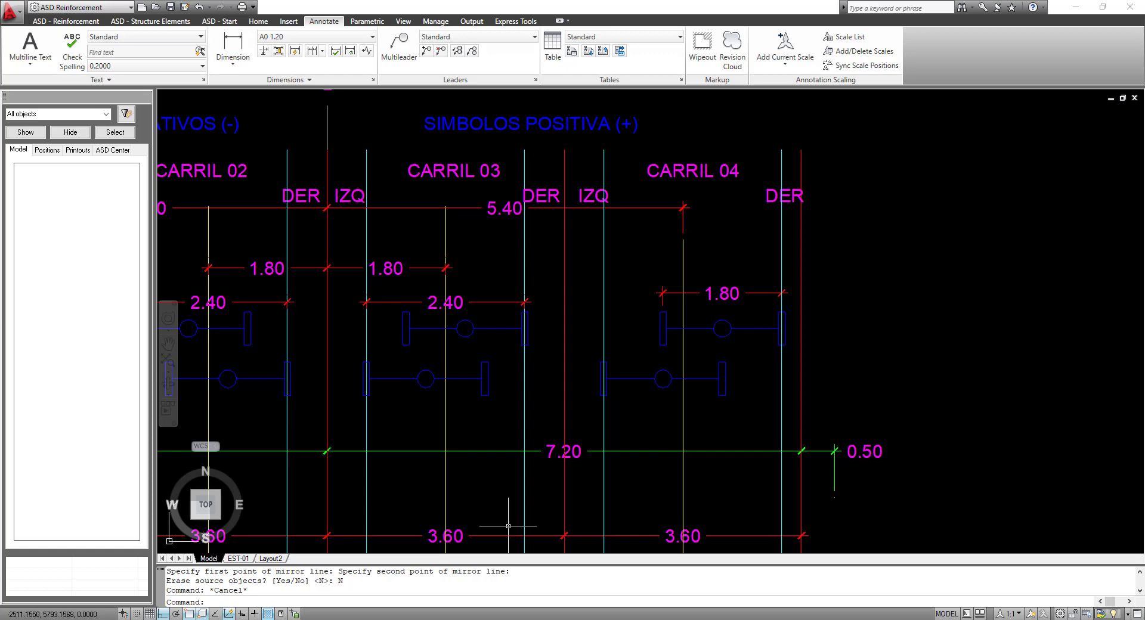
click(325, 576)
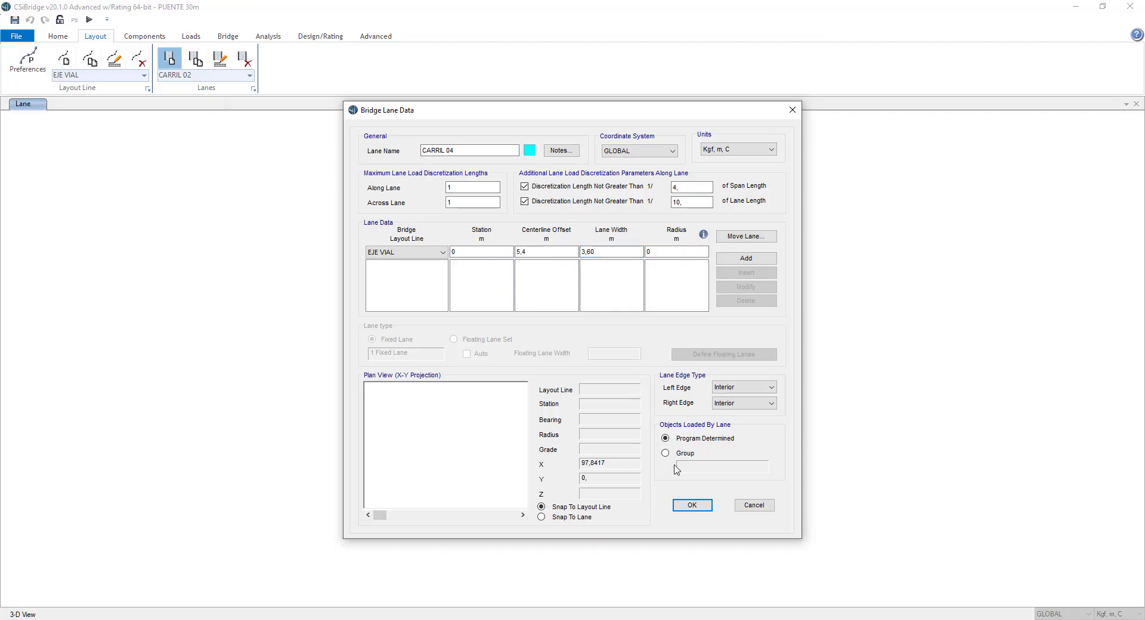
click(742, 409)
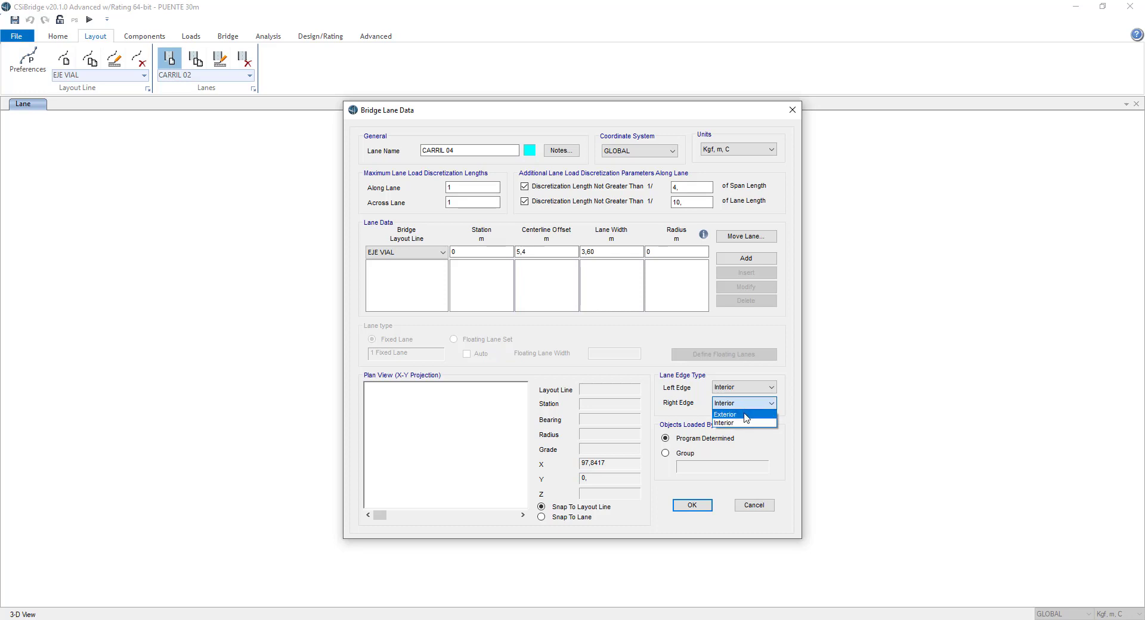
click(744, 413)
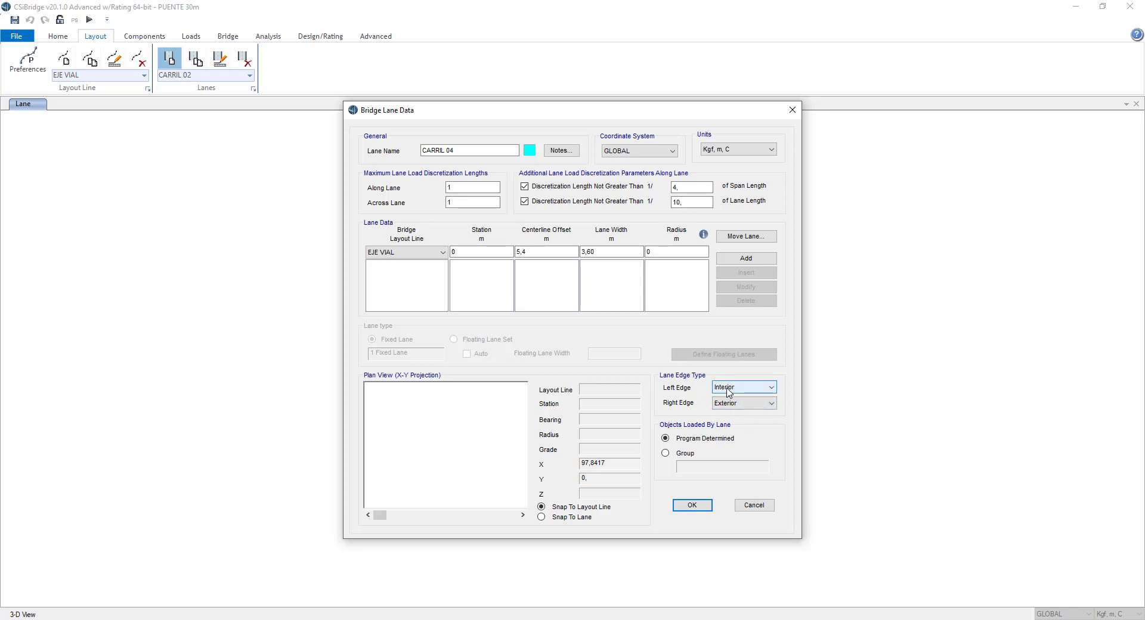
Step: Add CARRIL 04's lane data along EJE VIAL at stations 0 and 30 m and accept the lane definition
click(698, 507)
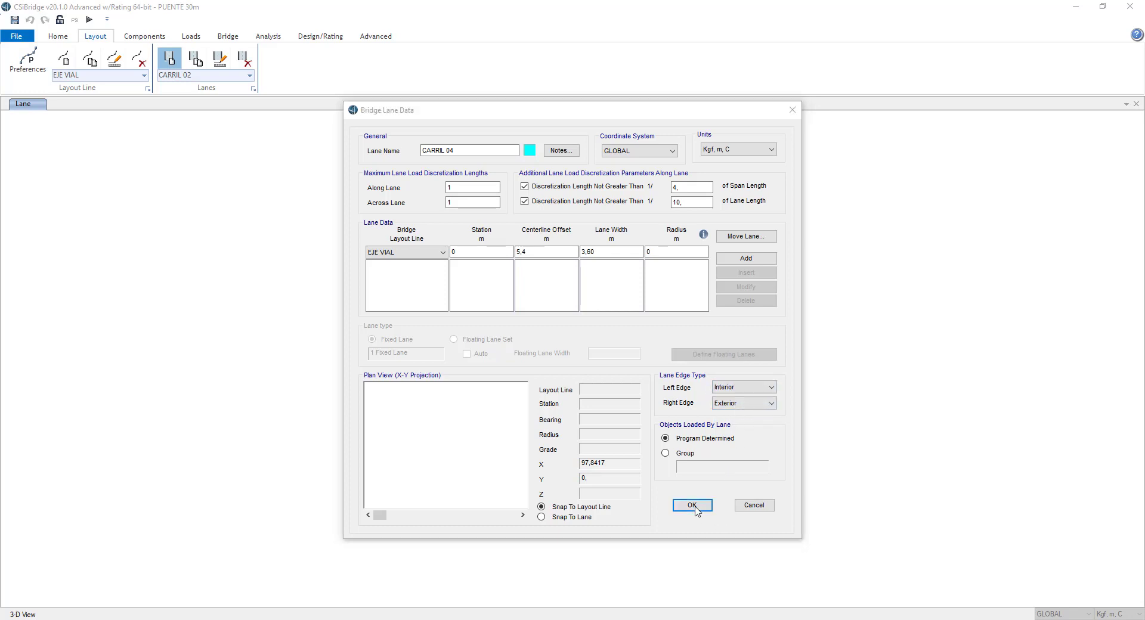
click(613, 360)
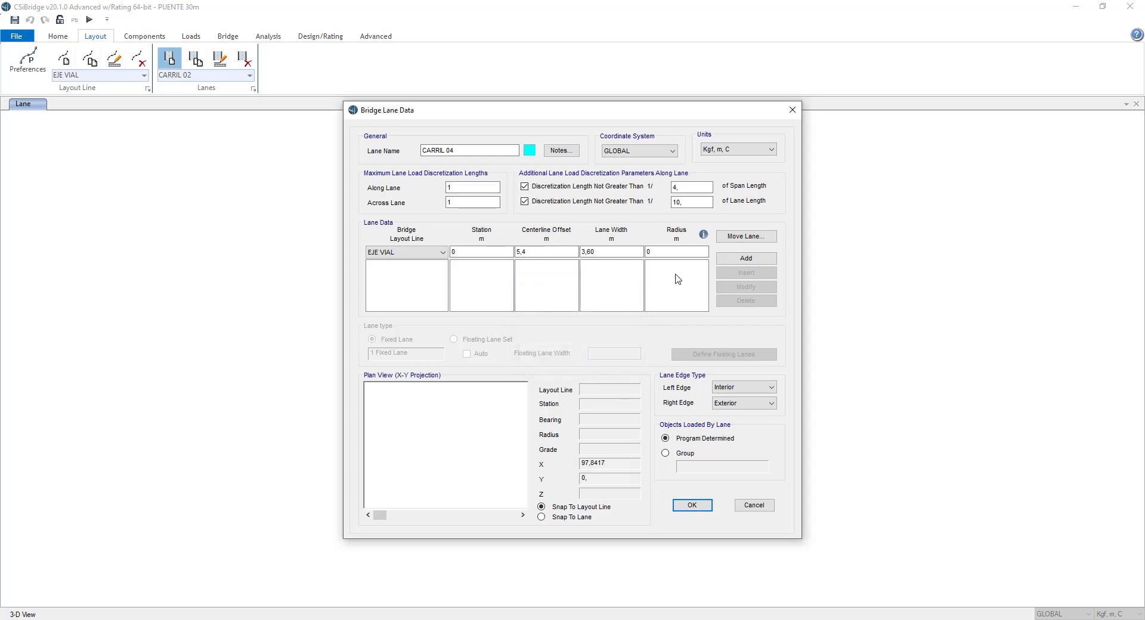
click(746, 258)
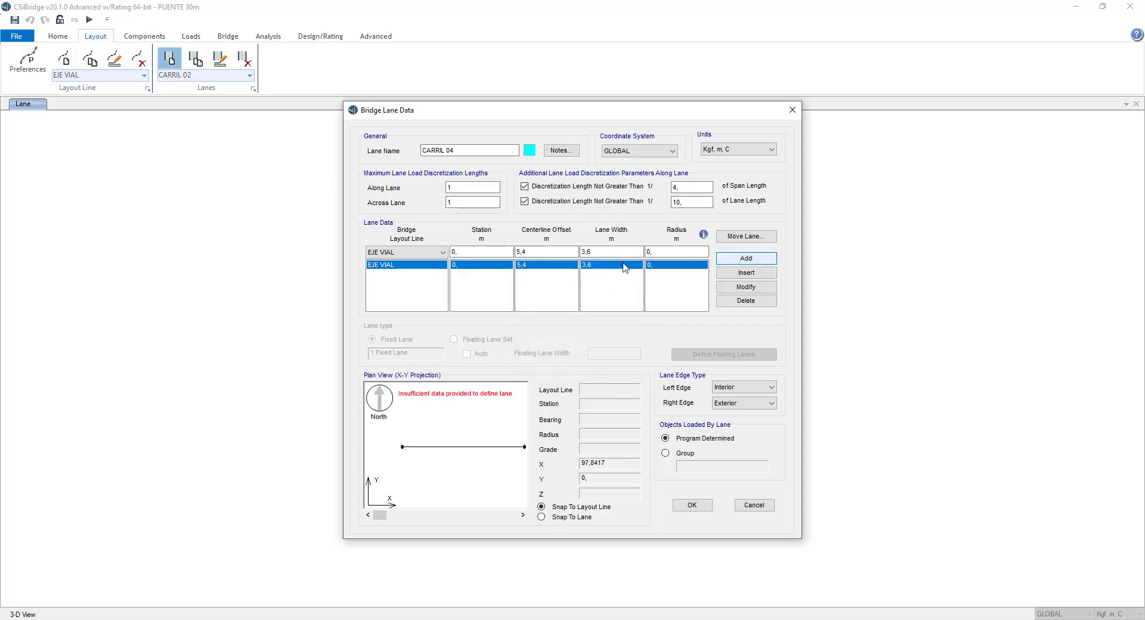
click(490, 265)
text(3)
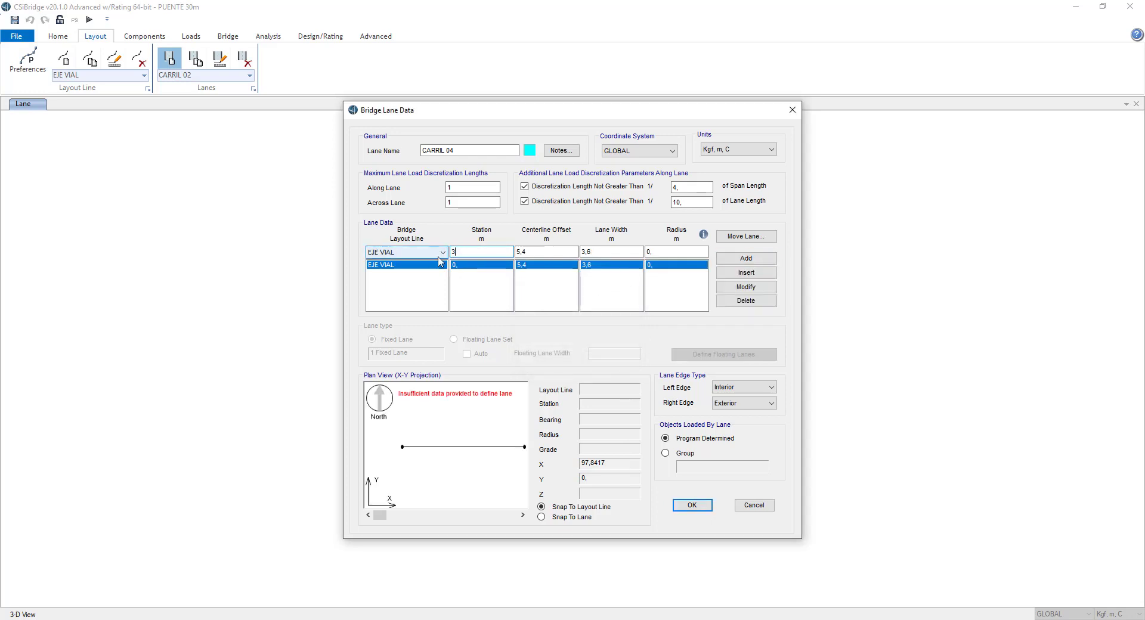
text(0)
click(733, 262)
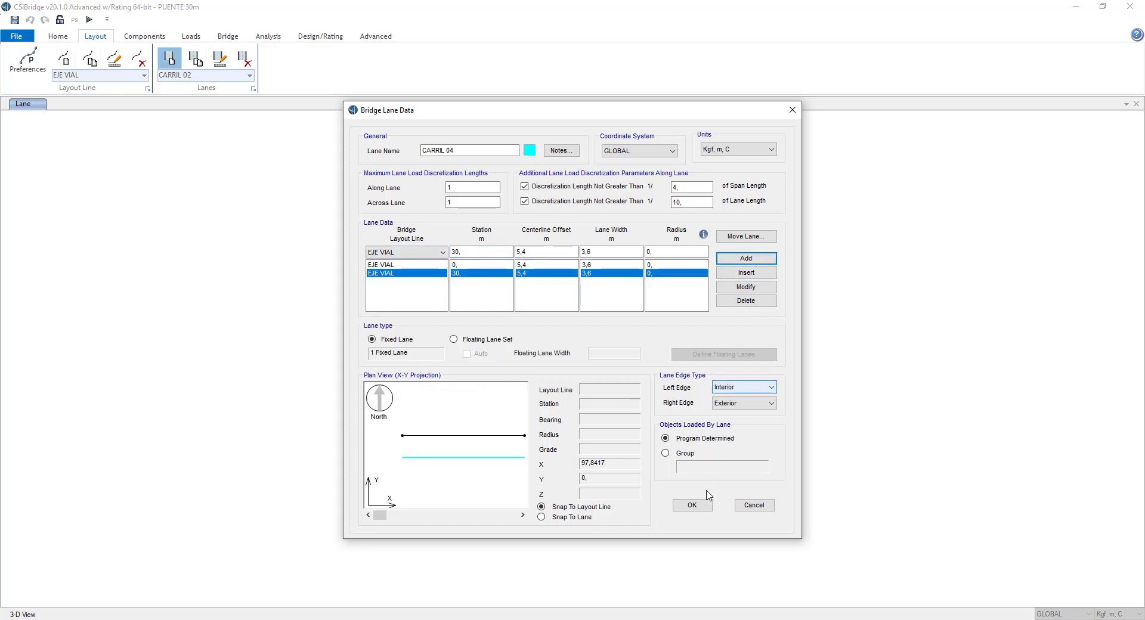
click(693, 505)
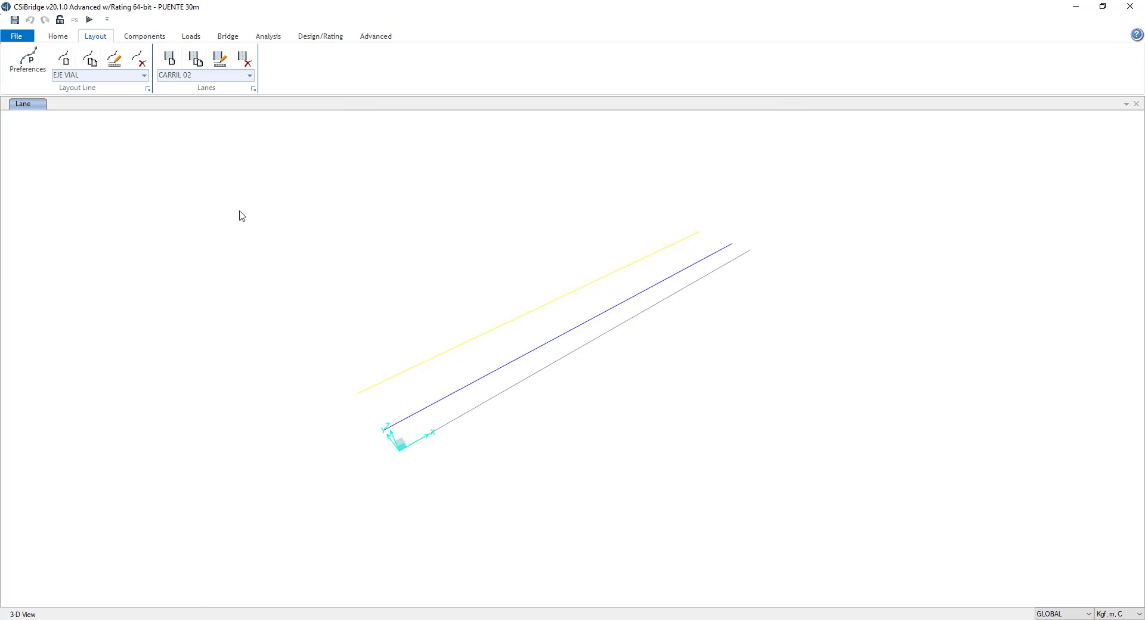
Step: Show CARRIL 01 to CARRIL 04 in the 3-D view with their lane widths and save the model
click(58, 37)
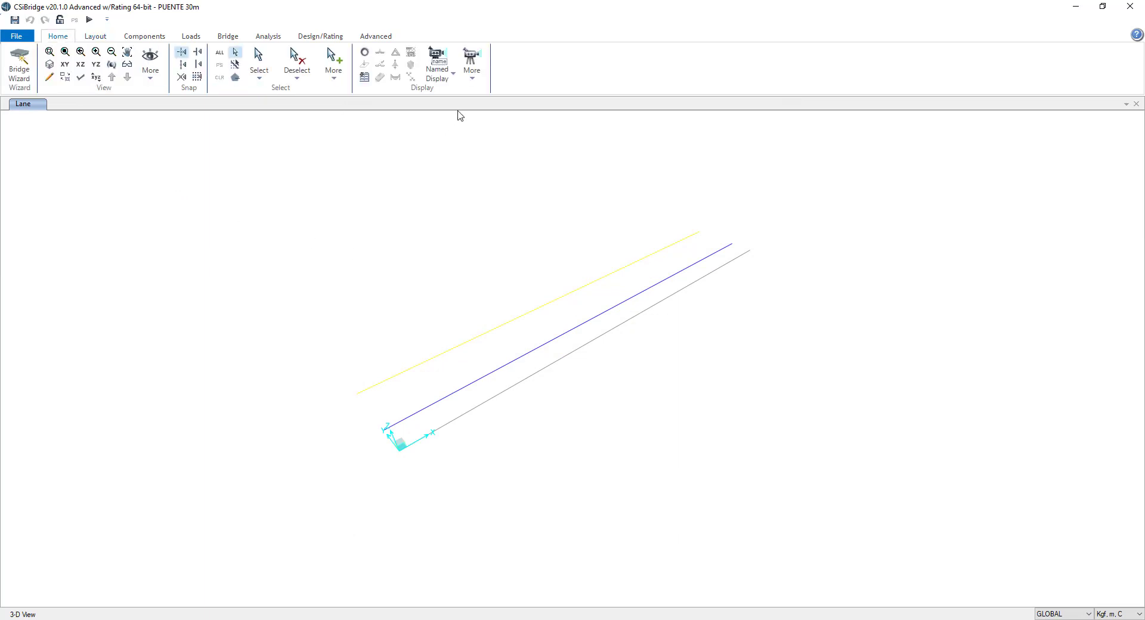
click(473, 70)
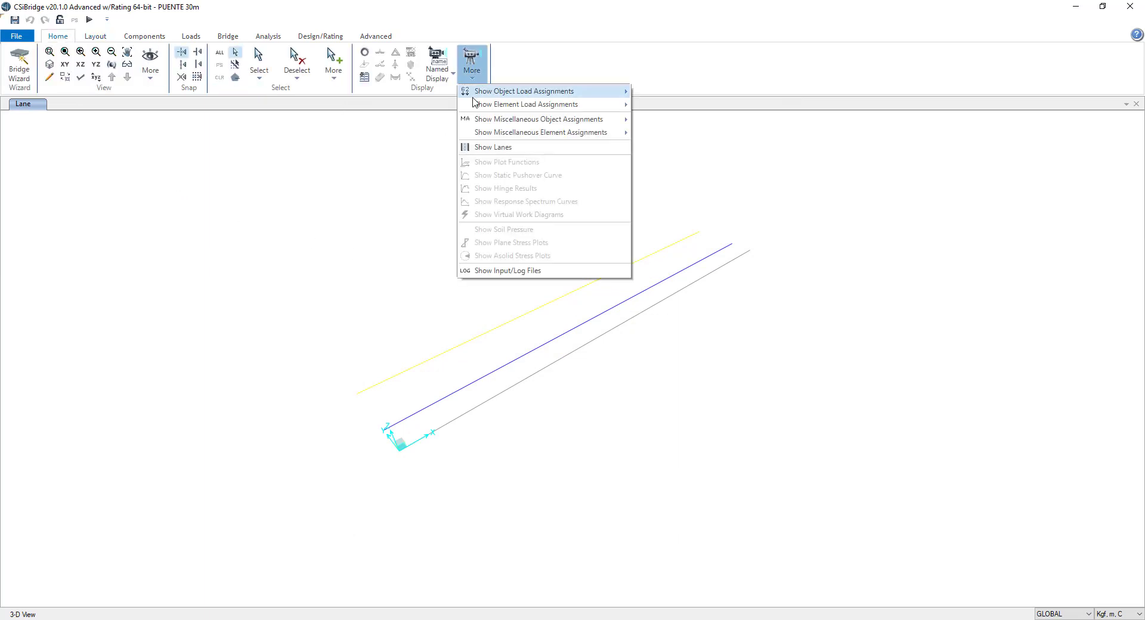
click(485, 147)
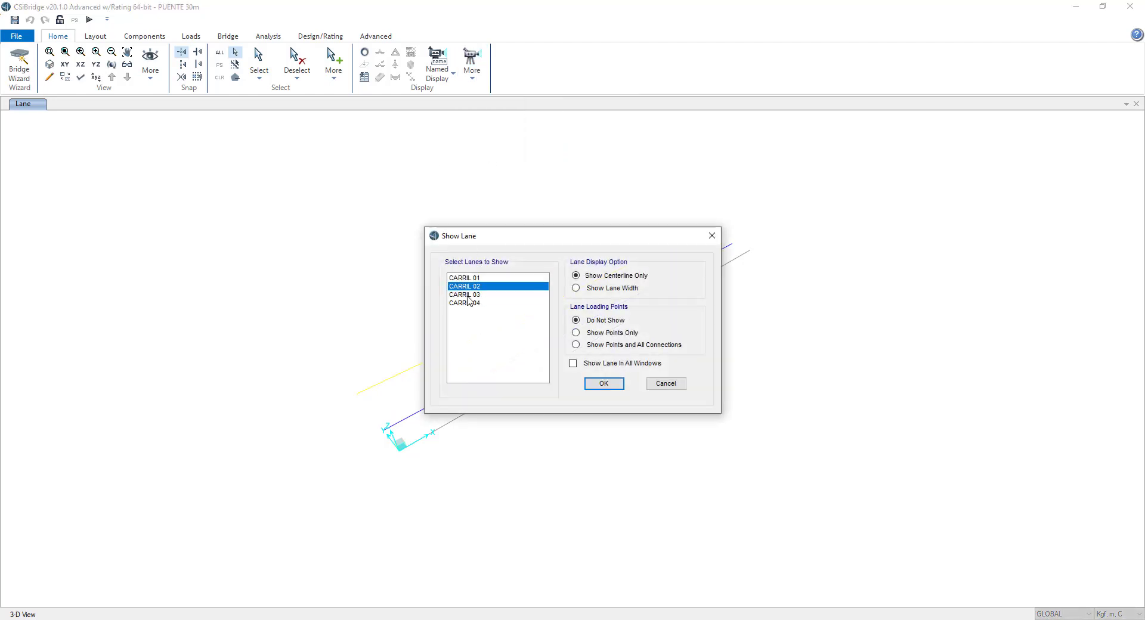
drag(471, 278, 471, 295)
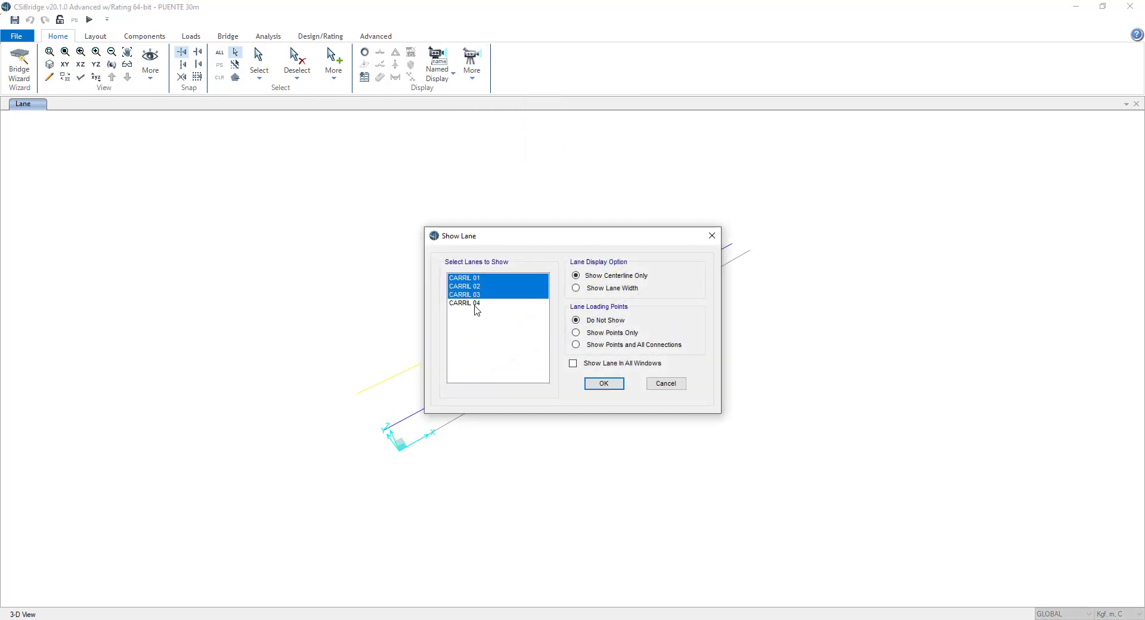
click(476, 303)
shift+click(481, 279)
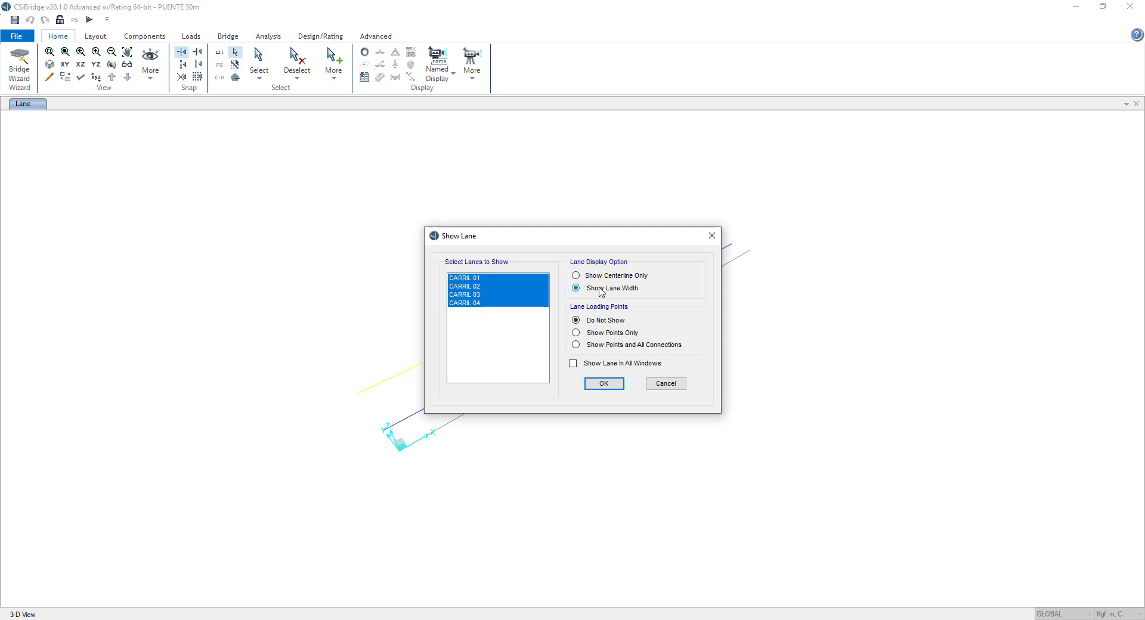
click(604, 384)
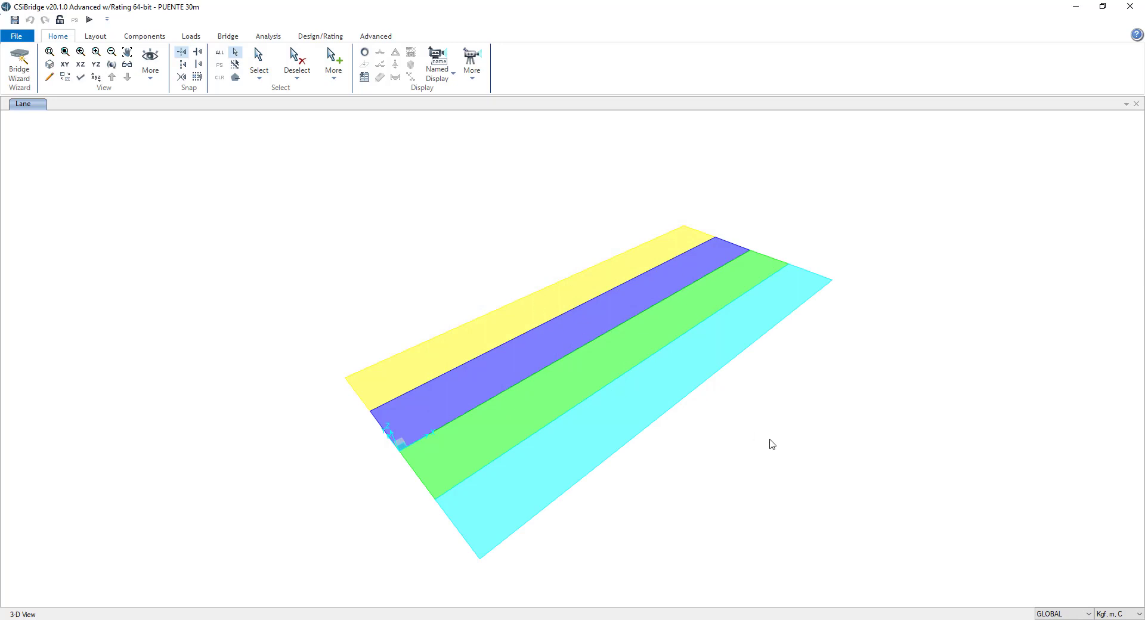
middle_drag(772, 445, 753, 419)
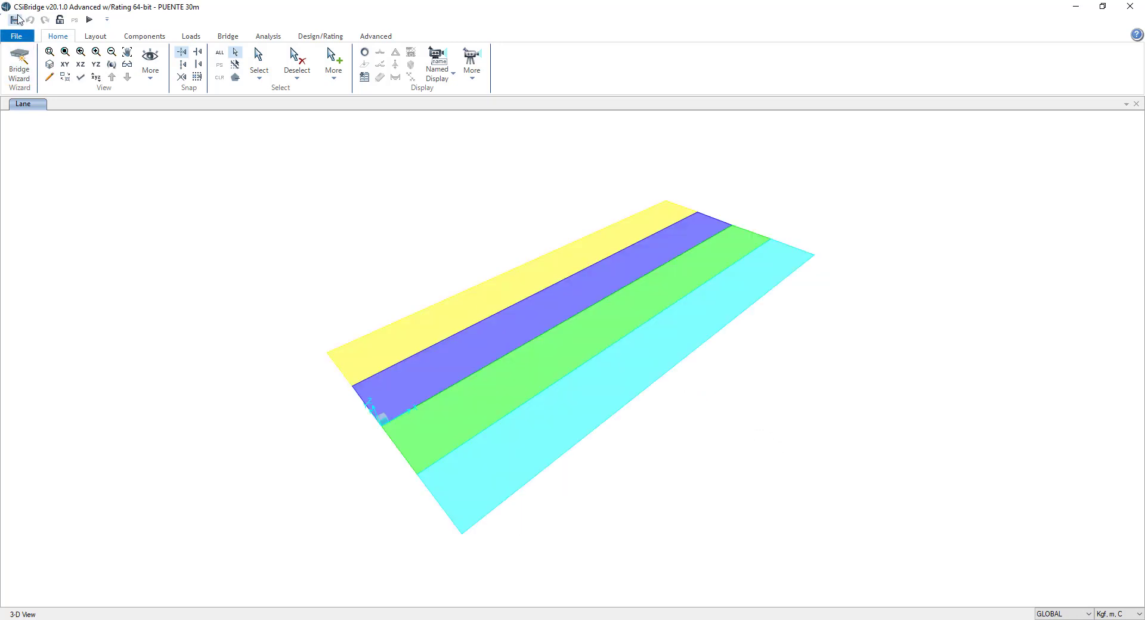
click(17, 20)
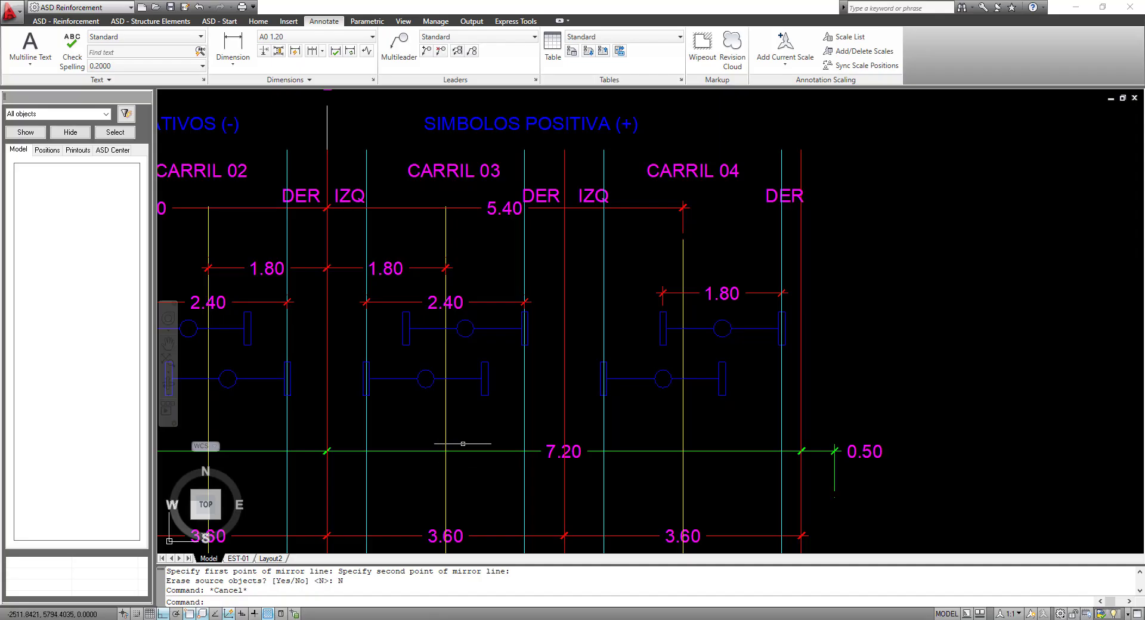
Step: Switch to AutoCAD and examine the four-lane cross-section, including the centerline, sign convention, axle positions and deck slopes
scroll(537, 378, down, 3)
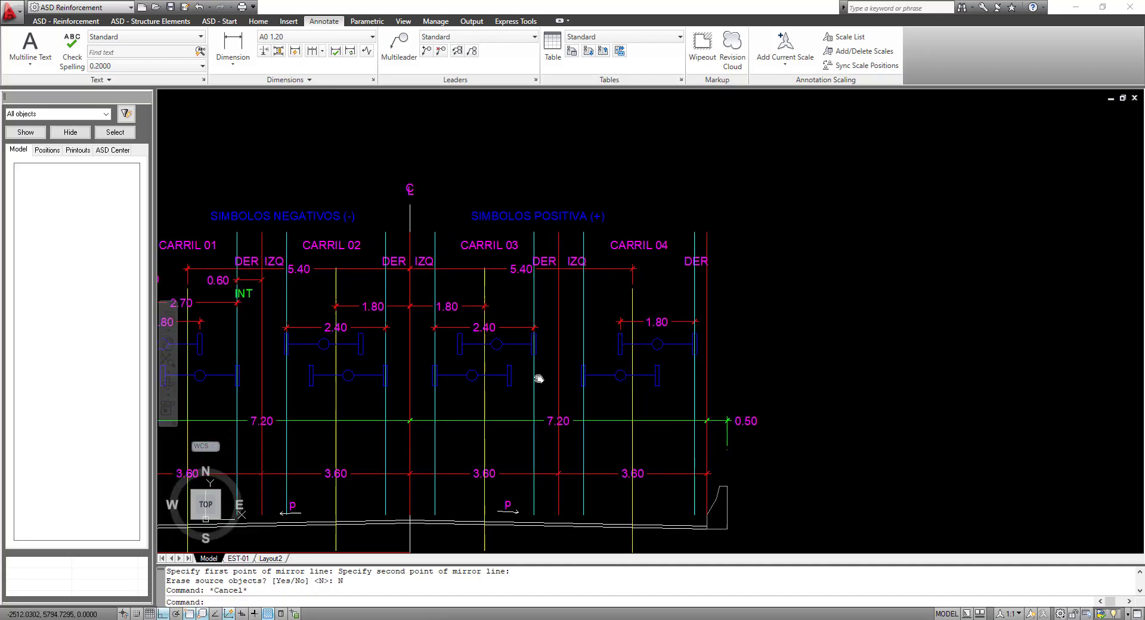
mouse_move(537, 378)
middle_down()
mouse_move(657, 336)
mouse_move(664, 346)
middle_up()
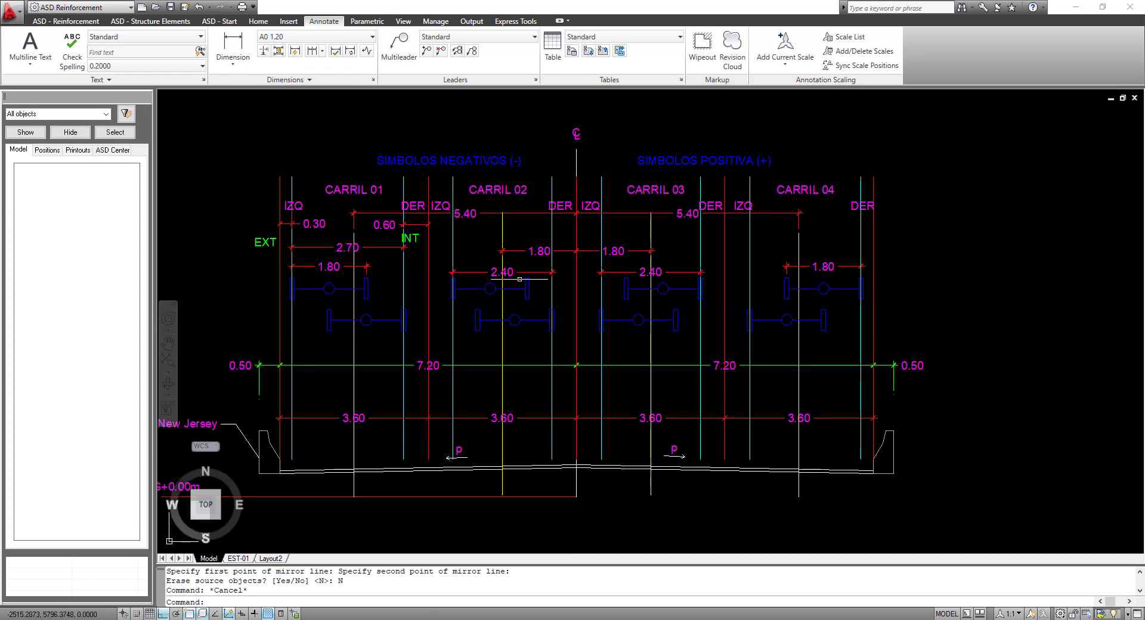
scroll(511, 348, down, 1)
middle_drag(511, 348, 623, 312)
scroll(624, 316, up, 1)
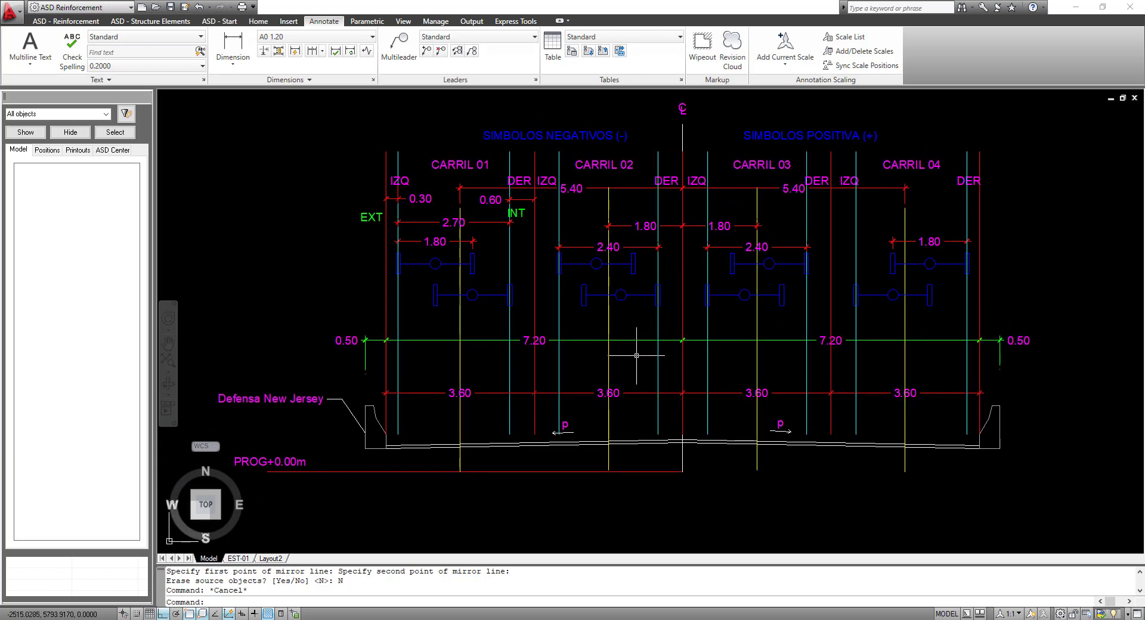
scroll(679, 433, up, 3)
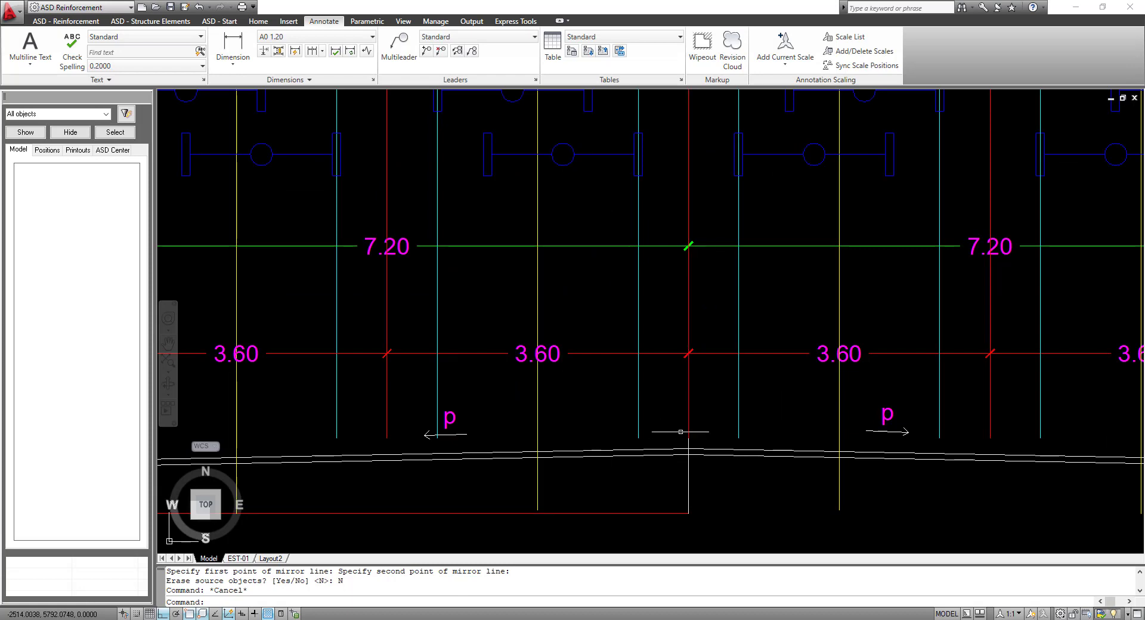
scroll(682, 458, down, 4)
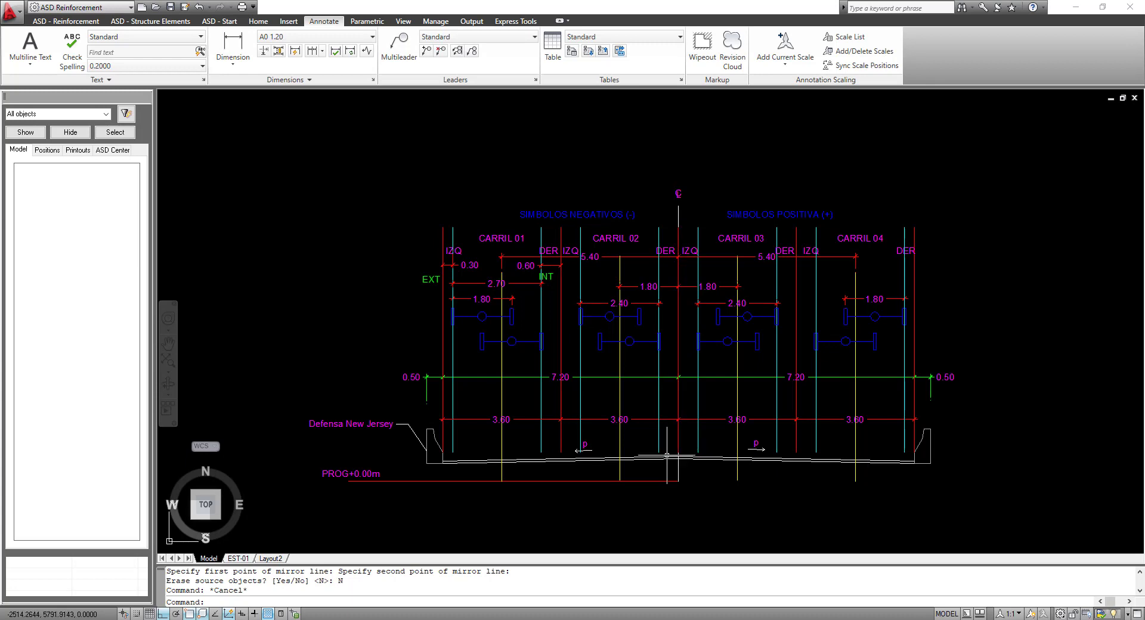
scroll(667, 456, up, 2)
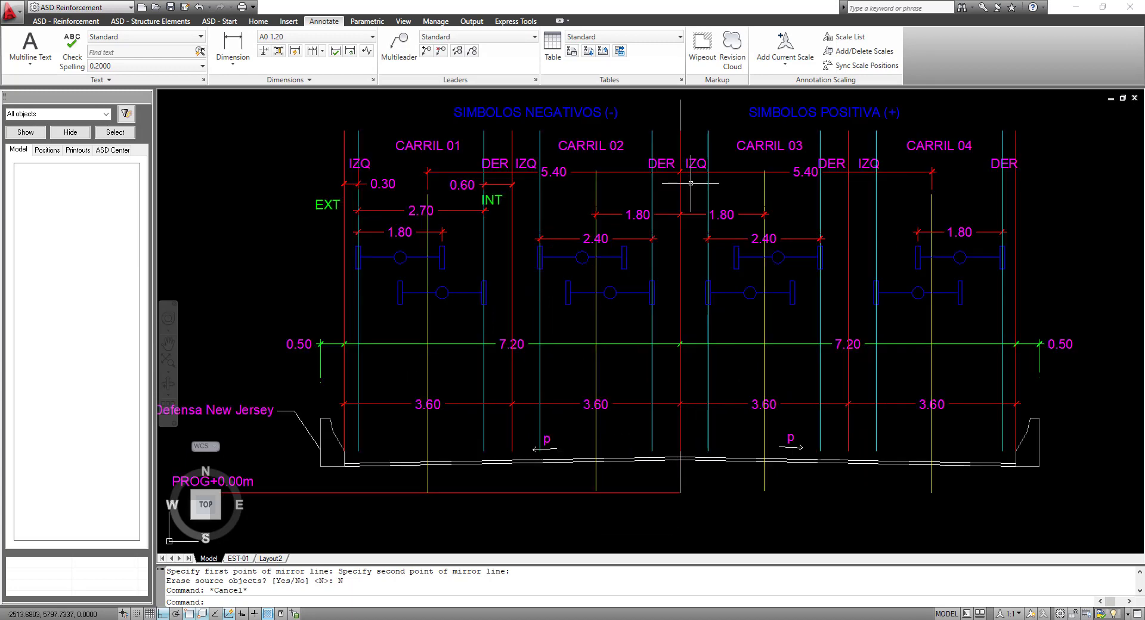
middle_drag(690, 243, 704, 311)
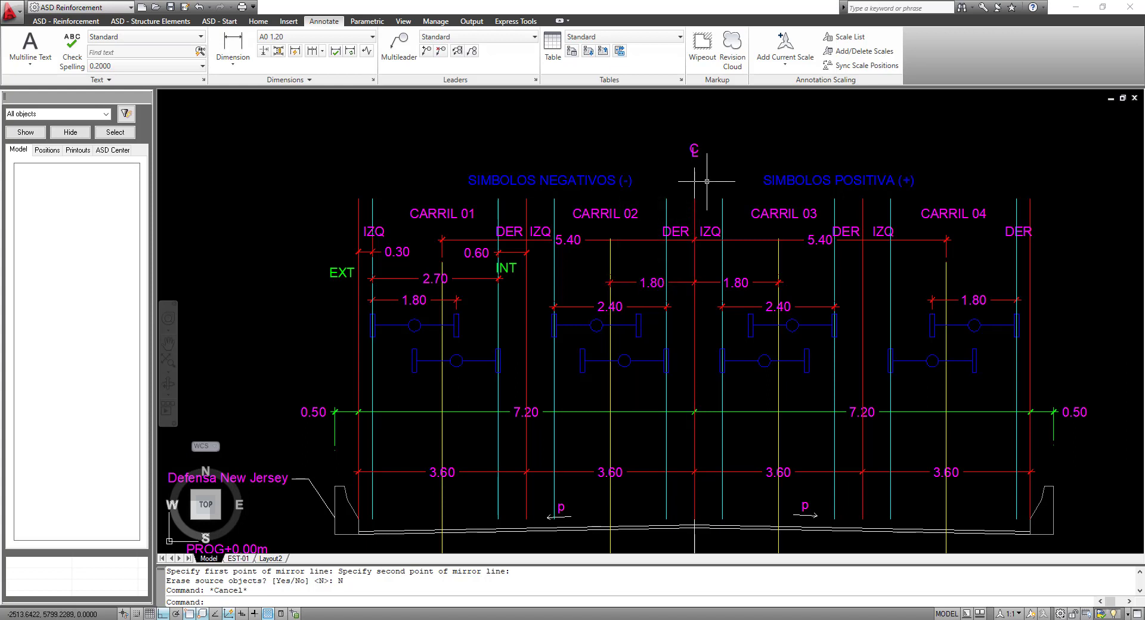
scroll(723, 345, down, 2)
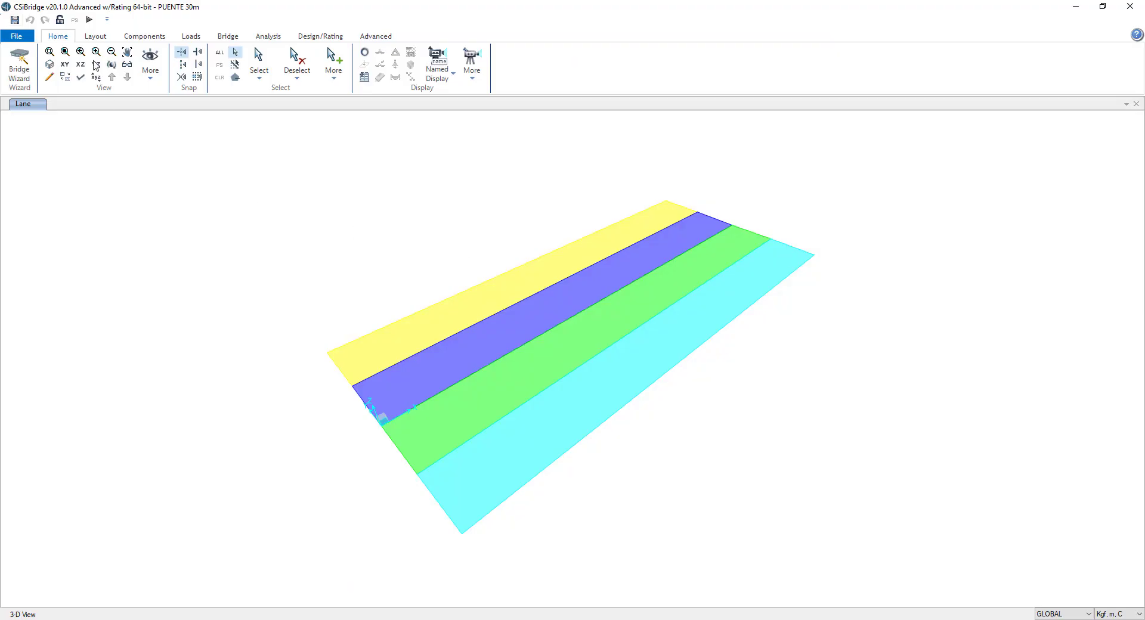
Step: Switch to CSiBridge and save the bridge model with the defined lanes
click(15, 21)
click(95, 37)
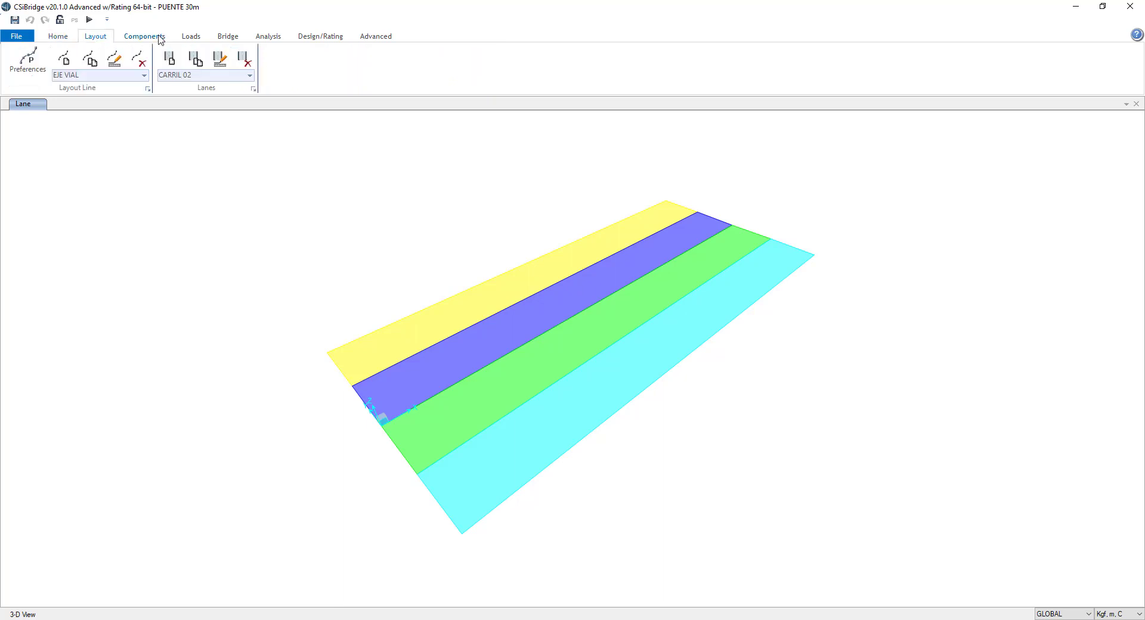
click(148, 41)
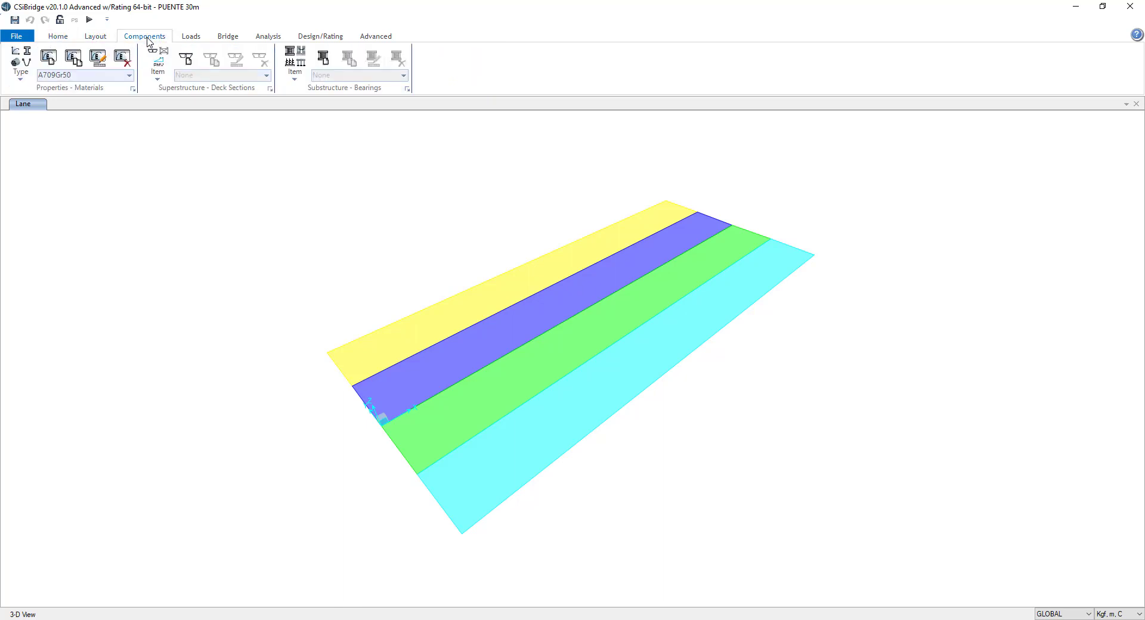
click(93, 40)
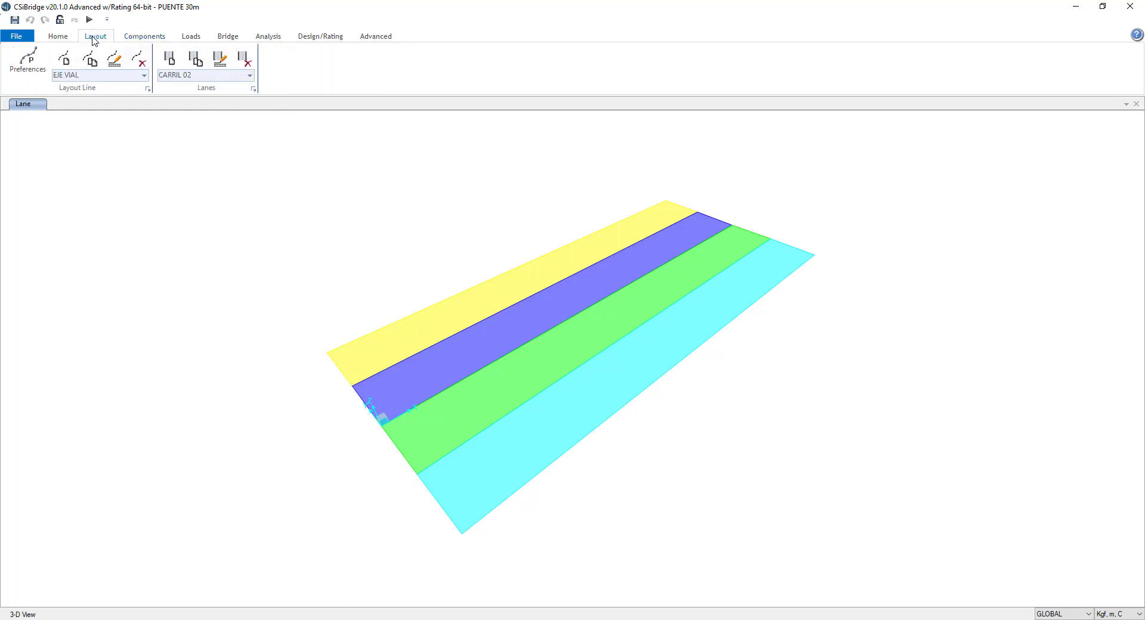